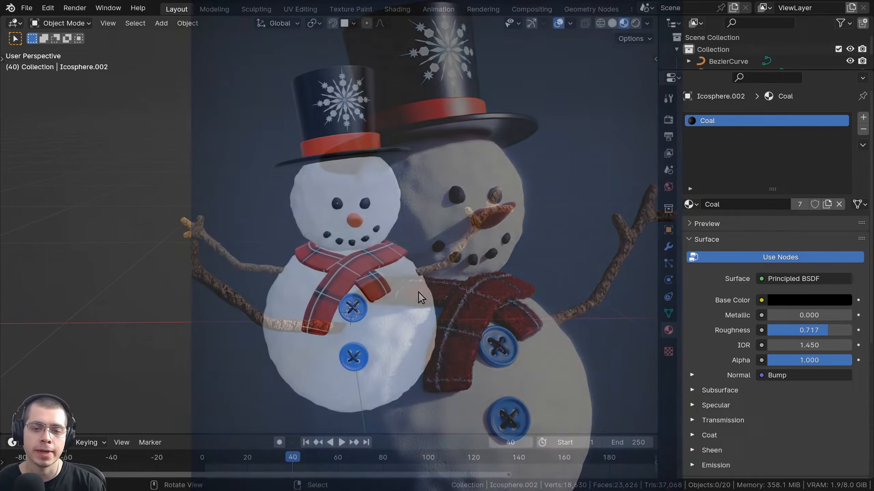
# Orbit the snowman to view it from another side.
pyautogui.moveTo(418, 293); pyautogui.dragTo(446, 205, button='middle')
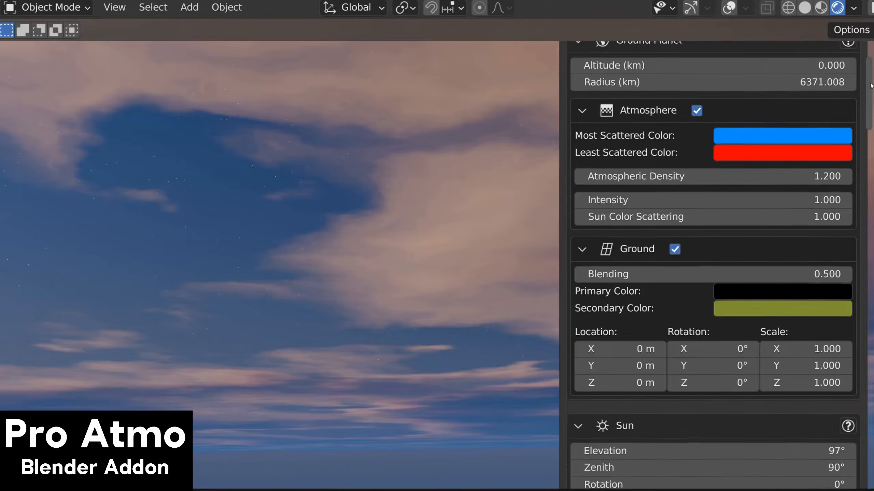
# Apply the overcast cloud preset, then set Overcast to 0.711 and Rugged to about 0.39.
pyautogui.scroll(-8, 712, 276)
pyautogui.scroll(-12, 711, 262)
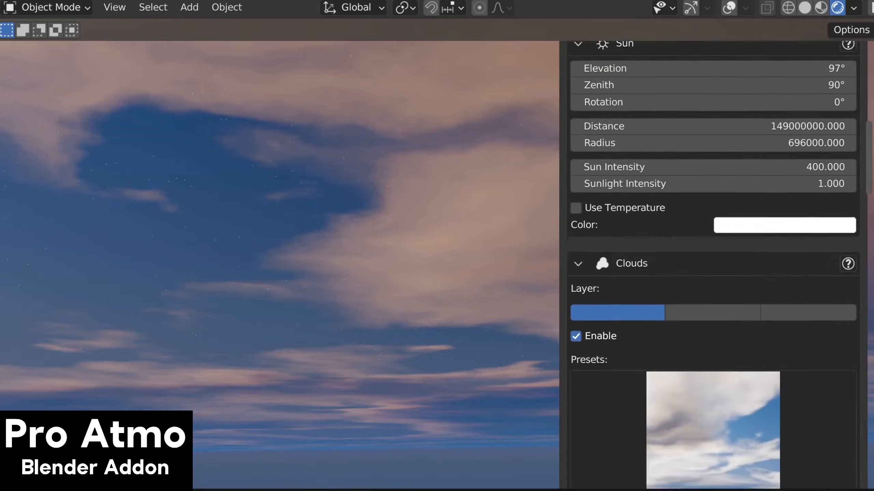
pyautogui.scroll(-10, 711, 261)
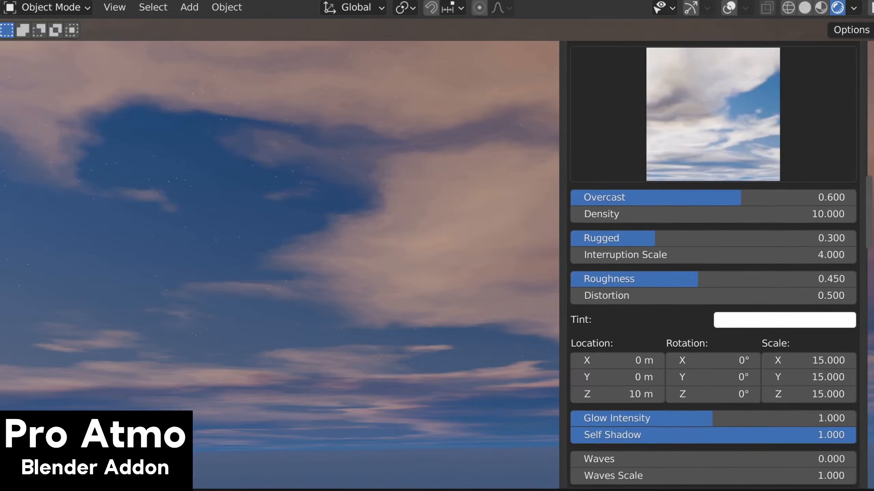
pyautogui.scroll(-10, 711, 261)
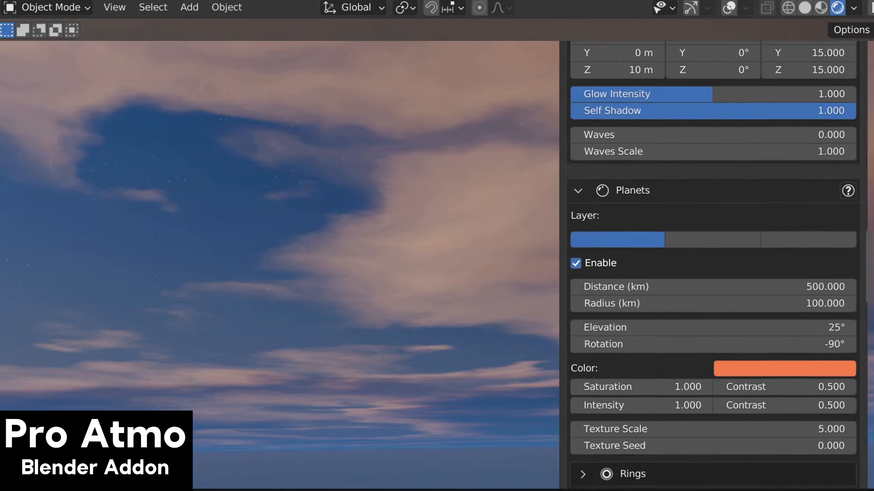
pyautogui.scroll(-3, 711, 261)
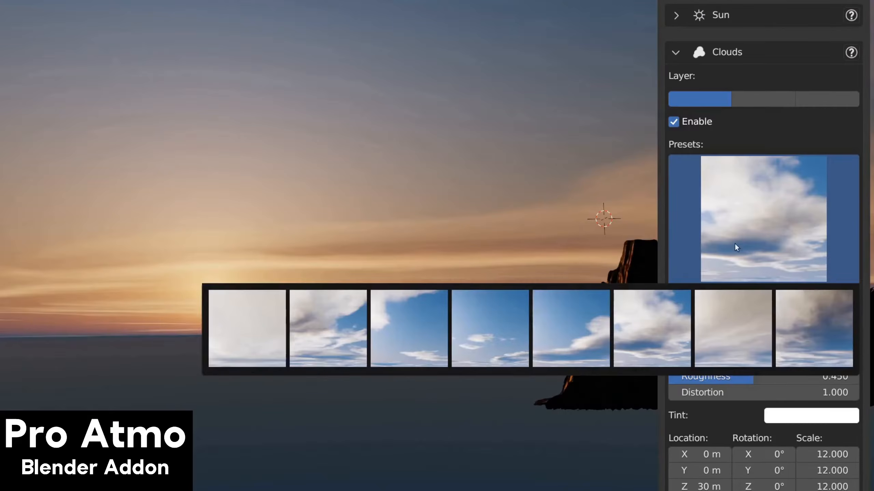
pyautogui.click(659, 350)
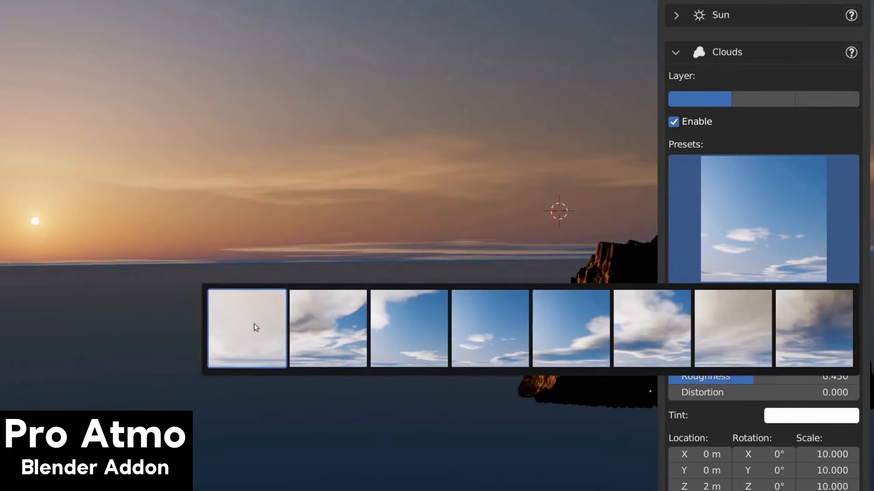
pyautogui.click(254, 324)
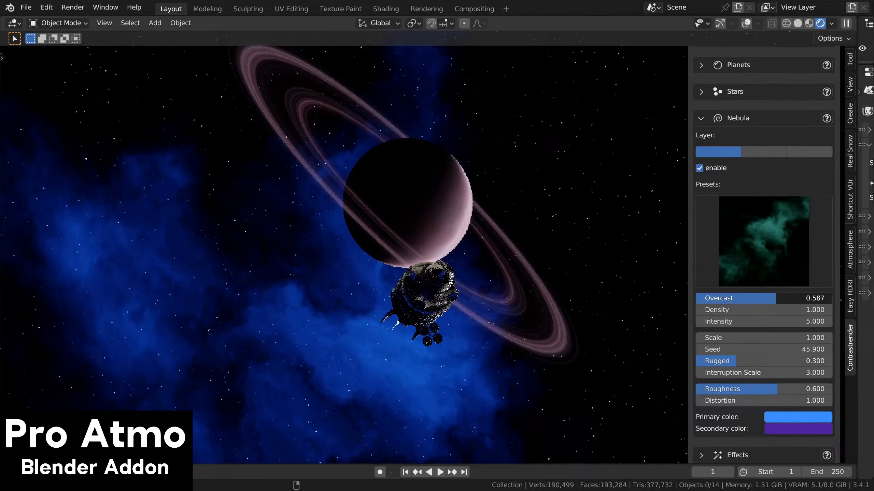
pyautogui.moveTo(775, 298); pyautogui.dragTo(793, 298)
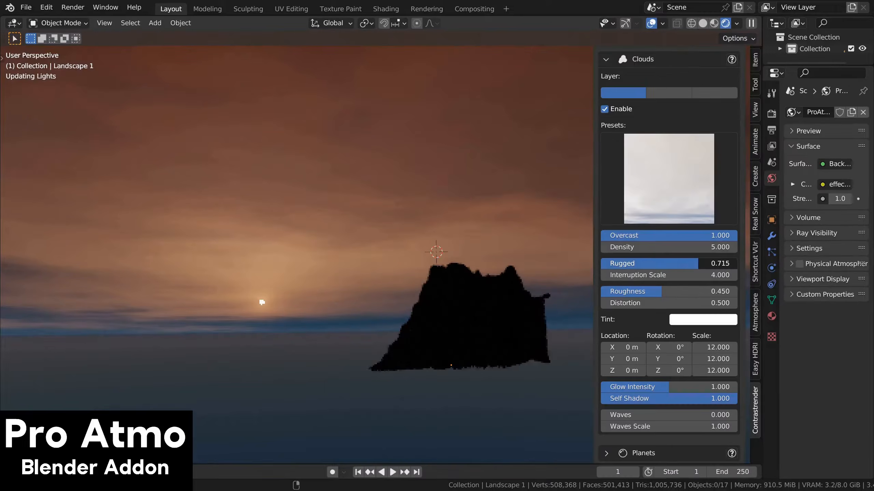
pyautogui.moveTo(698, 263); pyautogui.dragTo(653, 264)
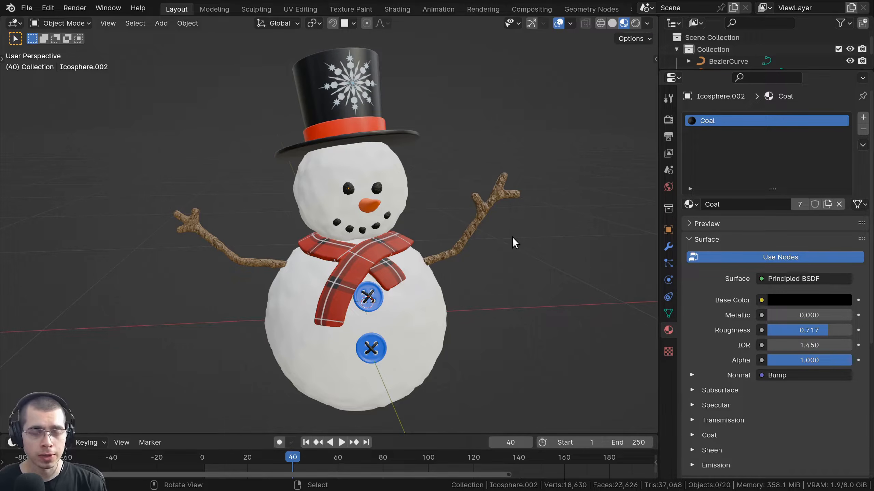
# Show Render Properties and leave the render engine set to EEVEE.
pyautogui.moveTo(503, 240); pyautogui.dragTo(485, 232, button='middle')
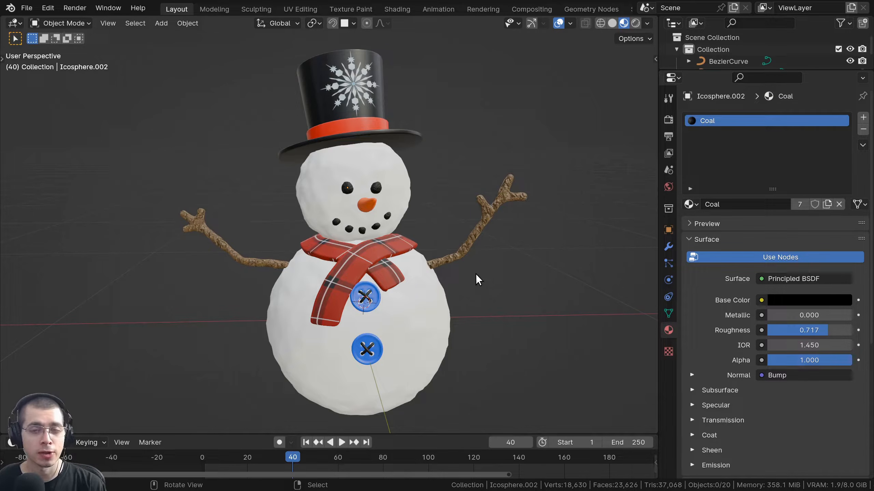
pyautogui.moveTo(453, 103); pyautogui.dragTo(444, 110, button='middle')
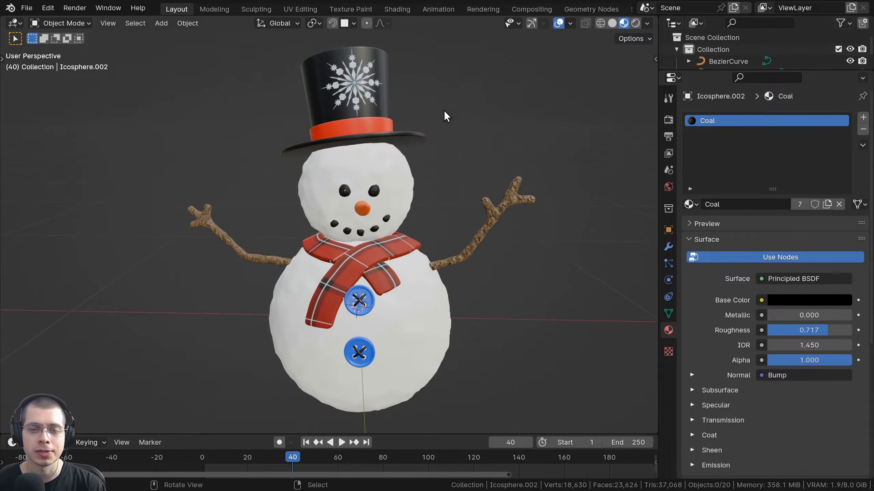
pyautogui.click(664, 122)
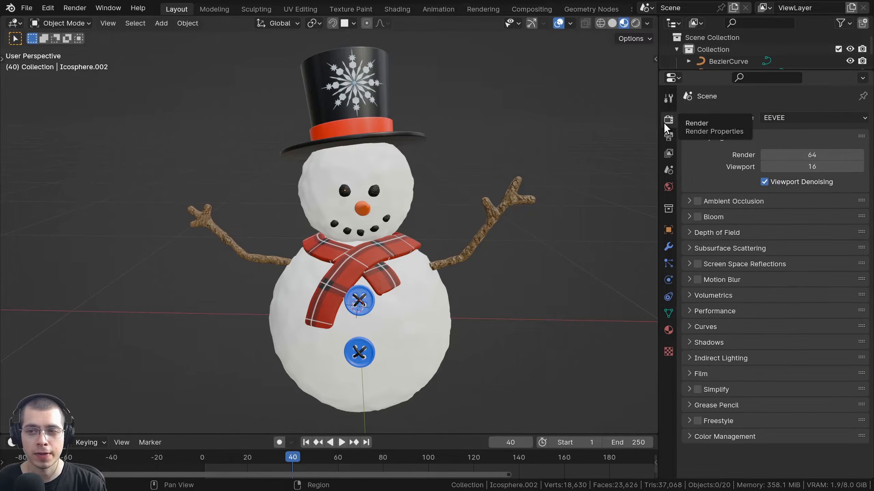
pyautogui.click(788, 120)
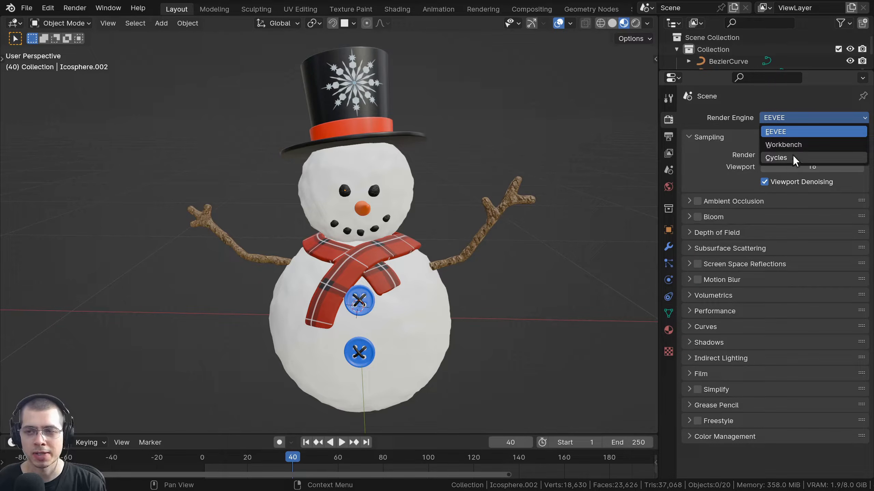
pyautogui.click(769, 119)
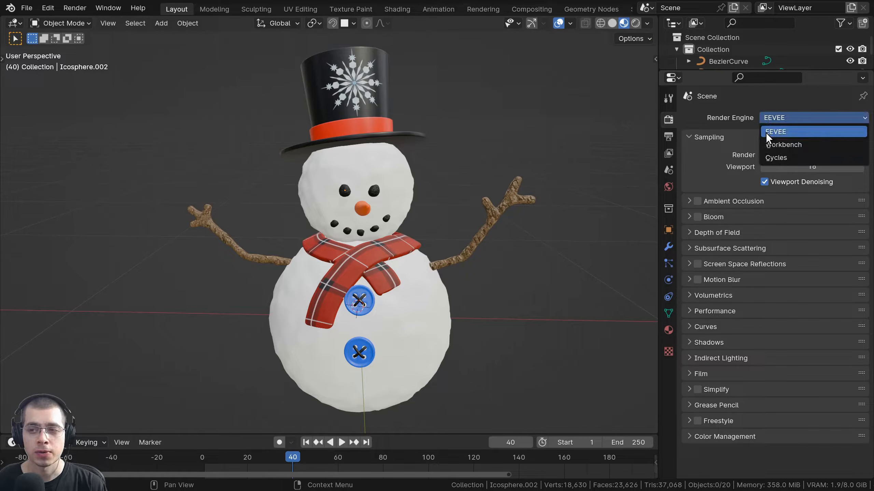
pyautogui.click(792, 131)
pyautogui.moveTo(367, 120); pyautogui.dragTo(391, 134, button='middle')
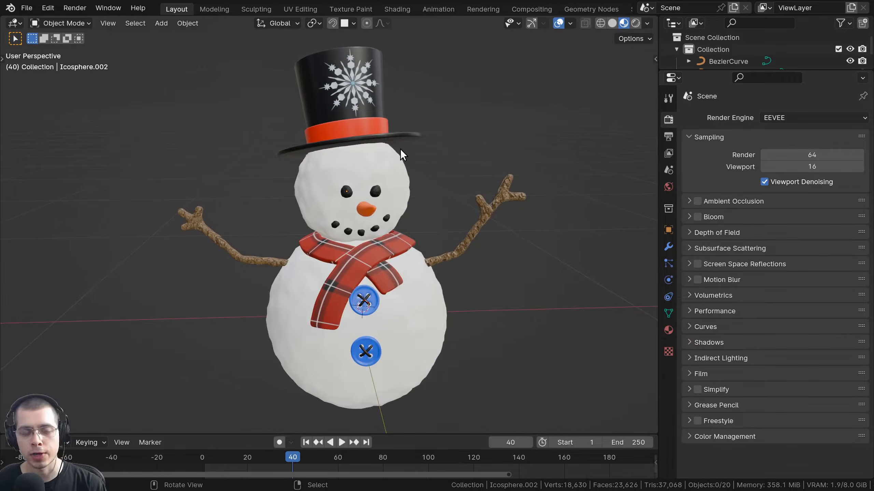
# Switch the viewport to Rendered shading and bring up the Add > Light choices.
pyautogui.press('z')
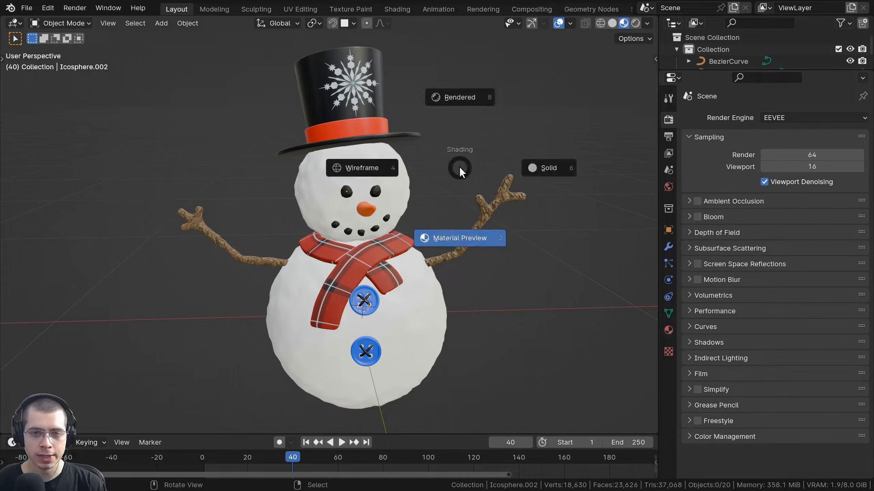
pyautogui.click(456, 95)
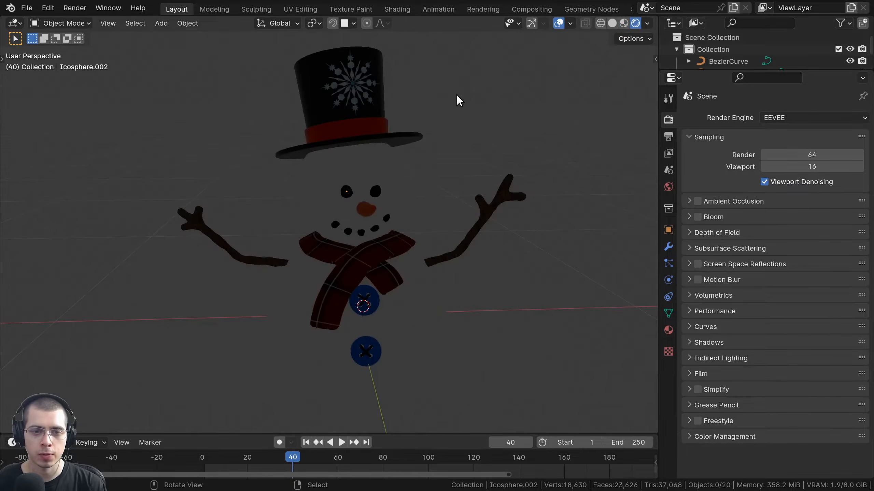
pyautogui.moveTo(337, 182)
pyautogui.keyDown('shift'); pyautogui.mouseDown(button='middle')
pyautogui.moveTo(319, 194)
pyautogui.moveTo(310, 155)
pyautogui.moveTo(358, 161)
pyautogui.moveTo(350, 253)
pyautogui.mouseUp(button='middle'); pyautogui.keyUp('shift')
pyautogui.scroll(5, 349, 252)
pyautogui.scroll(-6, 355, 222)
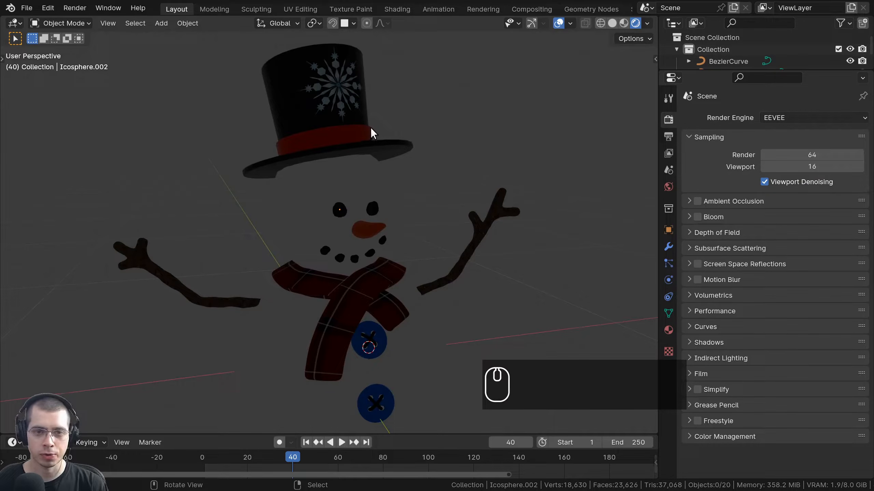
pyautogui.hotkey('shift', 'a')
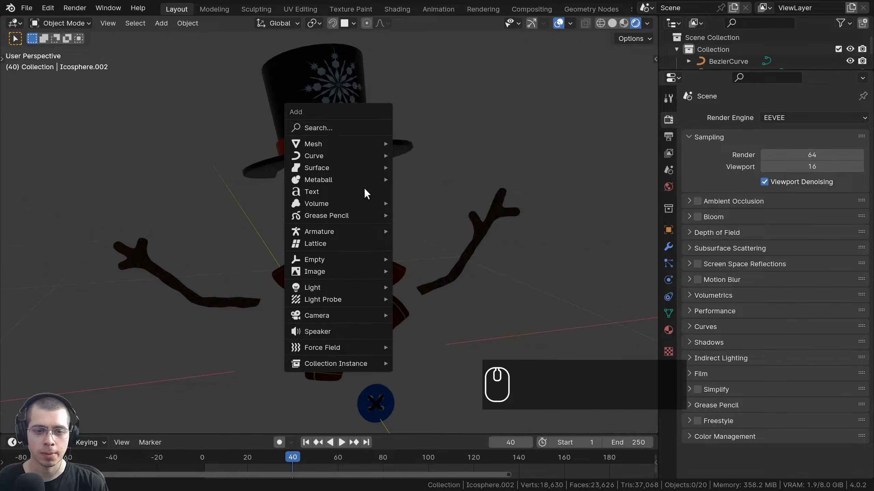
pyautogui.moveTo(334, 289)
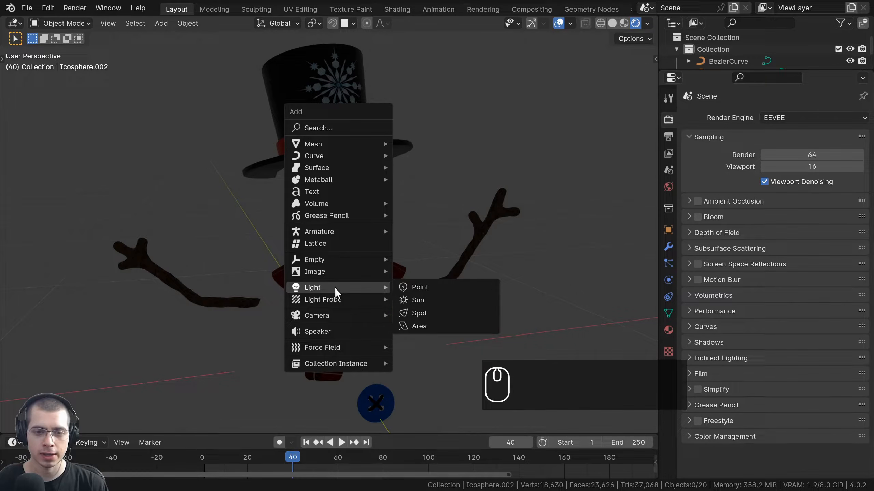
# Add a Sun light, move it above the snowman and angle it.
pyautogui.click(428, 303)
pyautogui.scroll(-4, 428, 303)
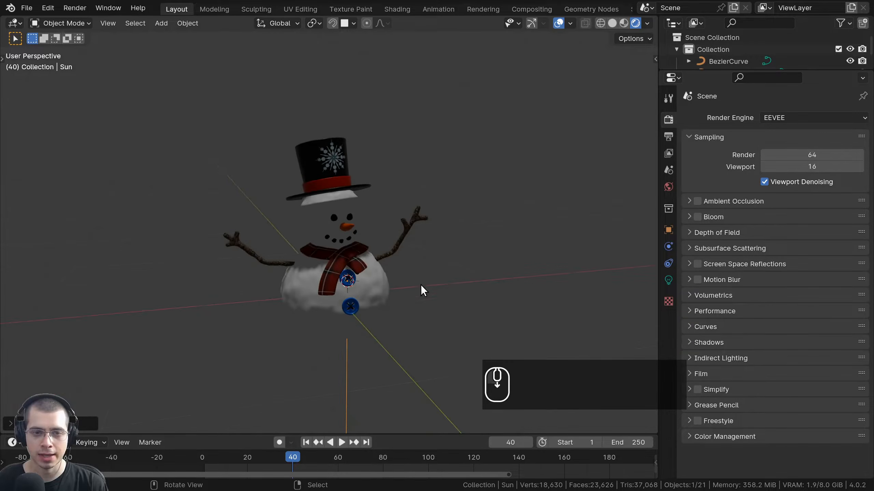
pyautogui.press('g')
pyautogui.click(536, 112)
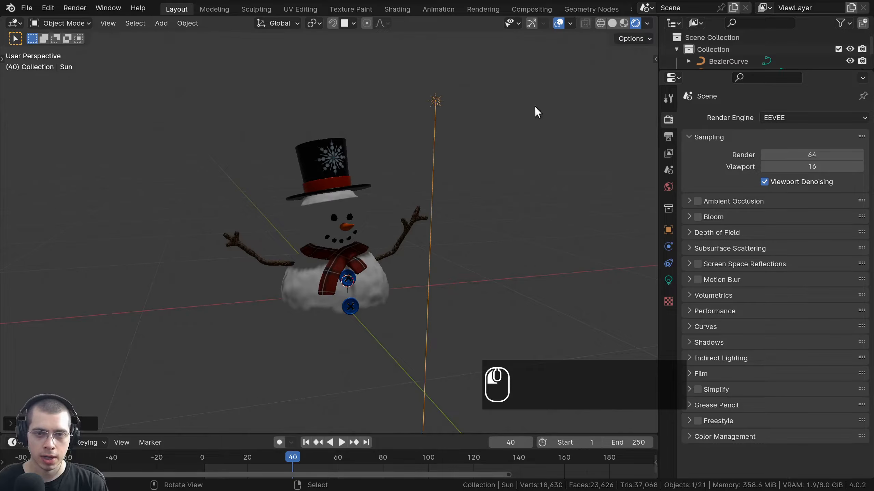
pyautogui.press('r')
pyautogui.click(535, 173)
pyautogui.scroll(3, 444, 172)
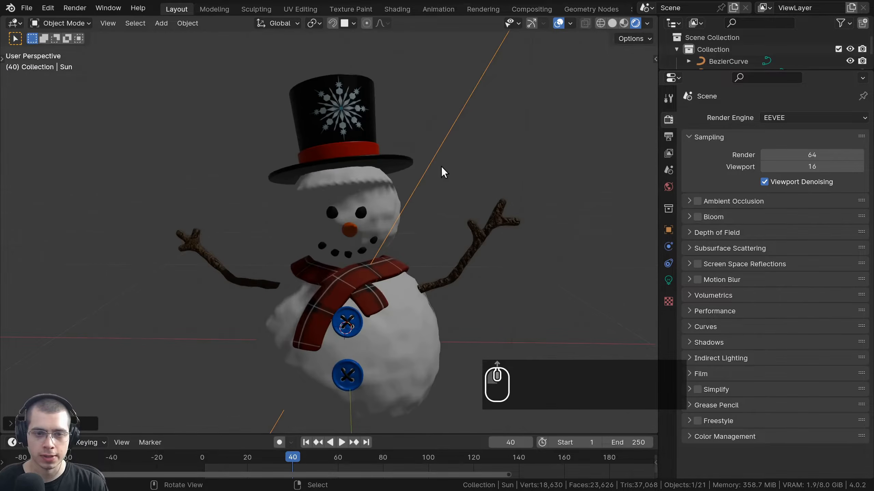
# Raise the sun light's strength to 8.22.
pyautogui.click(665, 280)
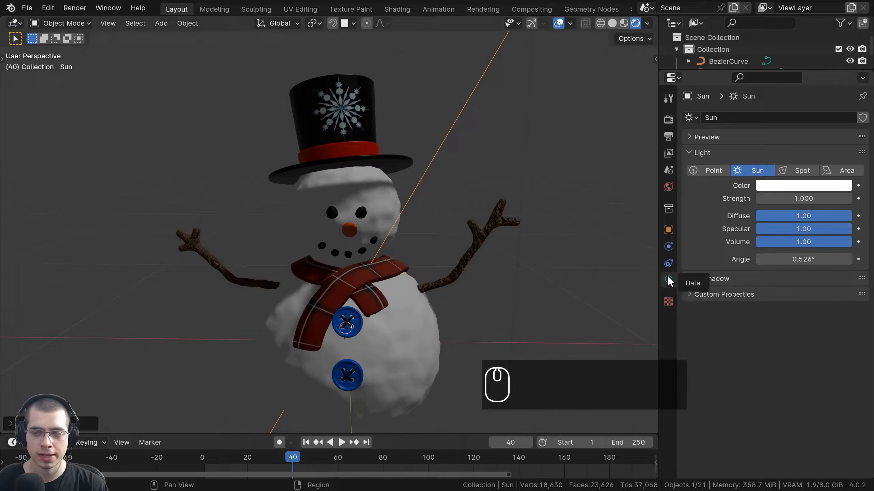
pyautogui.moveTo(784, 199); pyautogui.dragTo(828, 200)
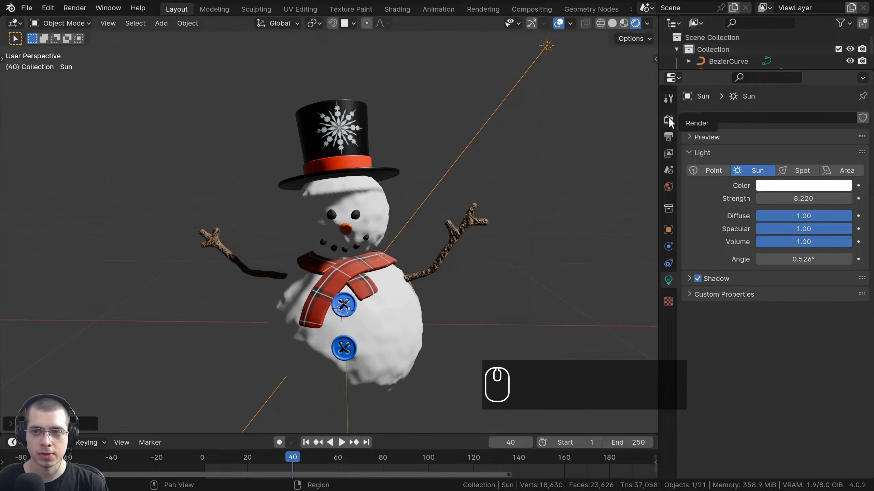
pyautogui.click(668, 119)
# Orbit to a low front view of the snowman and switch to Material Preview shading.
pyautogui.keyDown('shift'); pyautogui.moveTo(443, 174); pyautogui.dragTo(485, 124, button='middle'); pyautogui.keyUp('shift')
pyautogui.scroll(3, 448, 161)
pyautogui.moveTo(592, 193); pyautogui.dragTo(535, 208, button='middle')
pyautogui.scroll(5, 475, 213)
pyautogui.scroll(1, 475, 214)
pyautogui.moveTo(475, 213); pyautogui.dragTo(275, 251, button='middle')
pyautogui.scroll(-3, 331, 249)
pyautogui.keyDown('shift'); pyautogui.moveTo(331, 248); pyautogui.dragTo(354, 214, button='middle'); pyautogui.keyUp('shift')
pyautogui.moveTo(355, 213)
pyautogui.mouseDown(button='middle')
pyautogui.moveTo(293, 193)
pyautogui.moveTo(380, 153)
pyautogui.mouseUp(button='middle')
pyautogui.press('z')
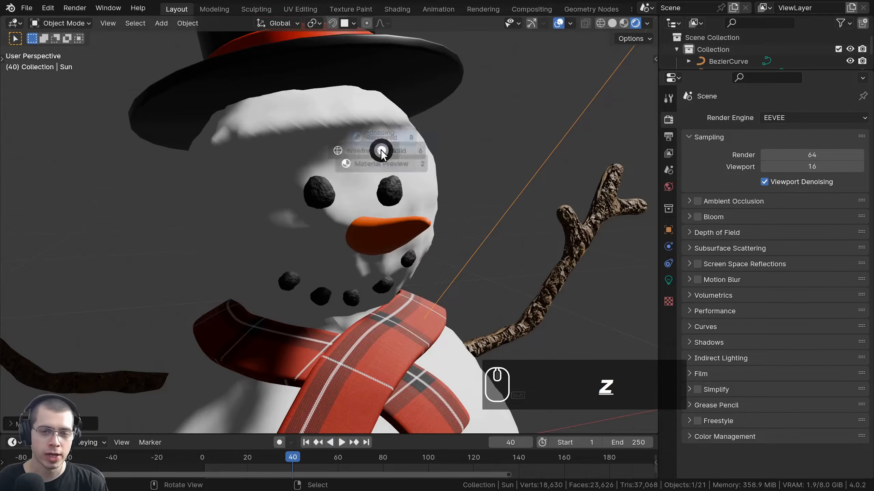
pyautogui.scroll(-8, 362, 237)
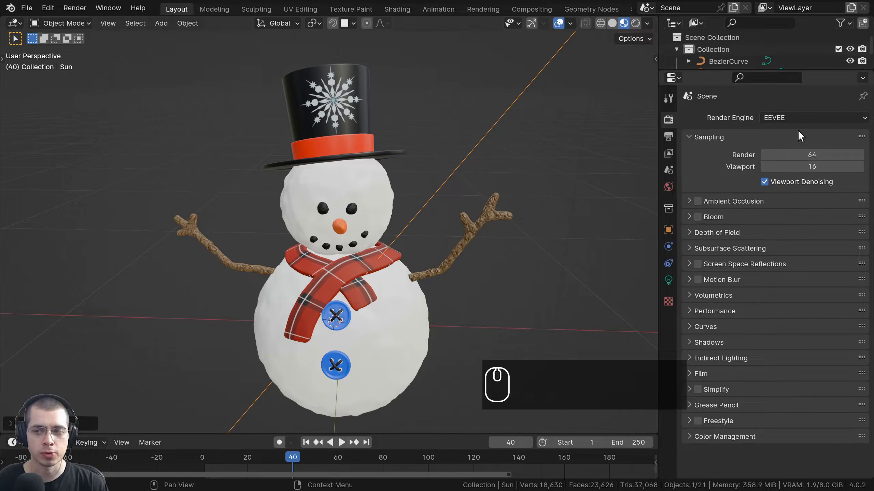
pyautogui.moveTo(409, 197); pyautogui.dragTo(379, 190, button='middle')
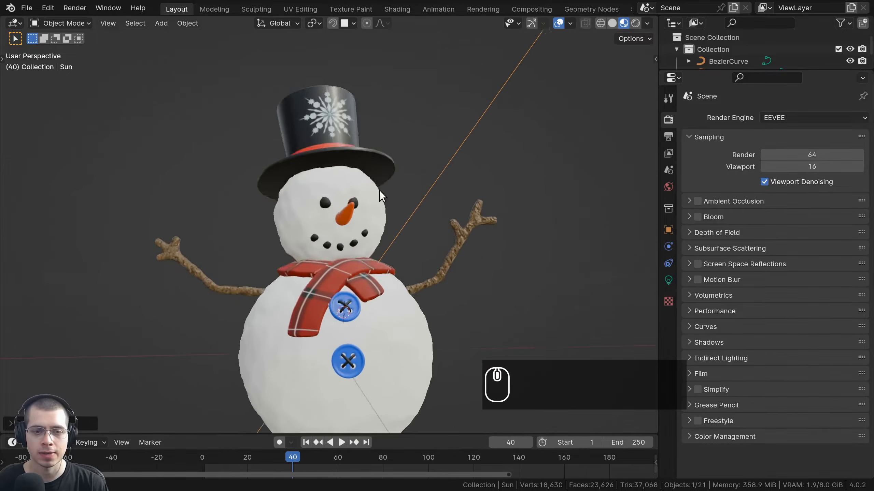
pyautogui.scroll(3, 453, 162)
pyautogui.click(647, 23)
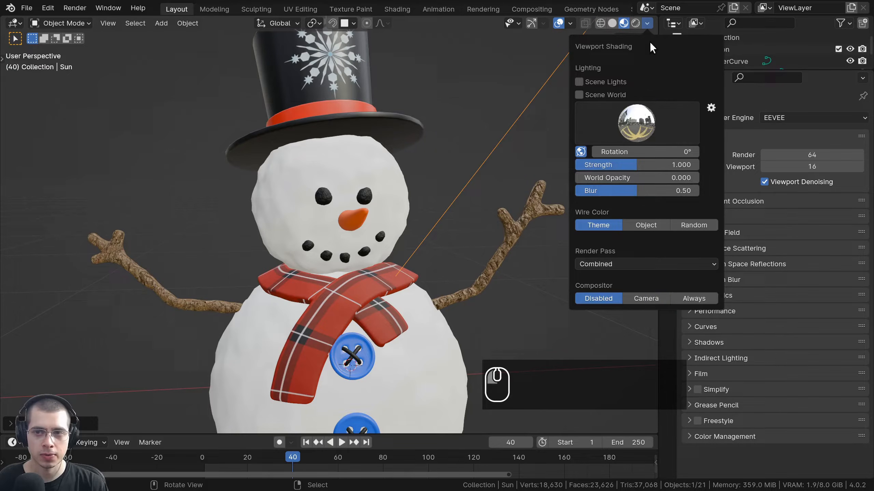
pyautogui.click(634, 126)
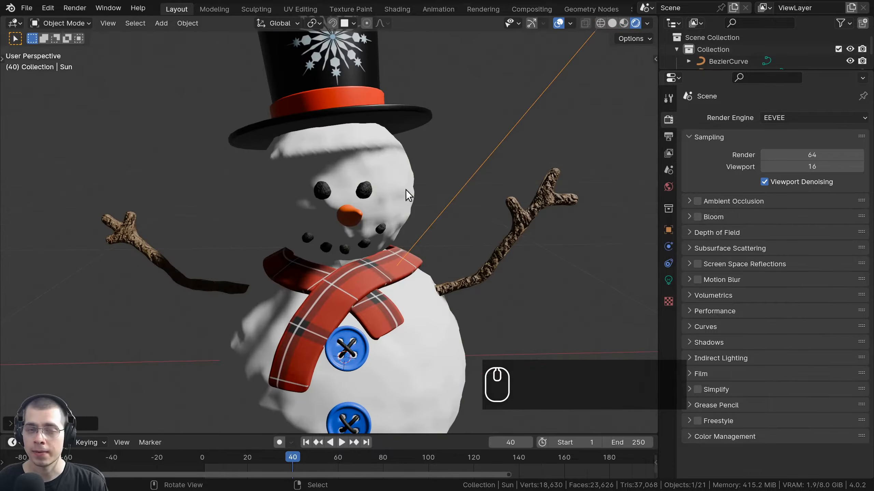
pyautogui.moveTo(405, 190); pyautogui.dragTo(355, 190, button='middle')
pyautogui.keyDown('shift'); pyautogui.moveTo(353, 111); pyautogui.dragTo(87, 238, button='middle'); pyautogui.keyUp('shift')
pyautogui.scroll(2, 364, 304)
pyautogui.moveTo(365, 305); pyautogui.dragTo(374, 250, button='middle')
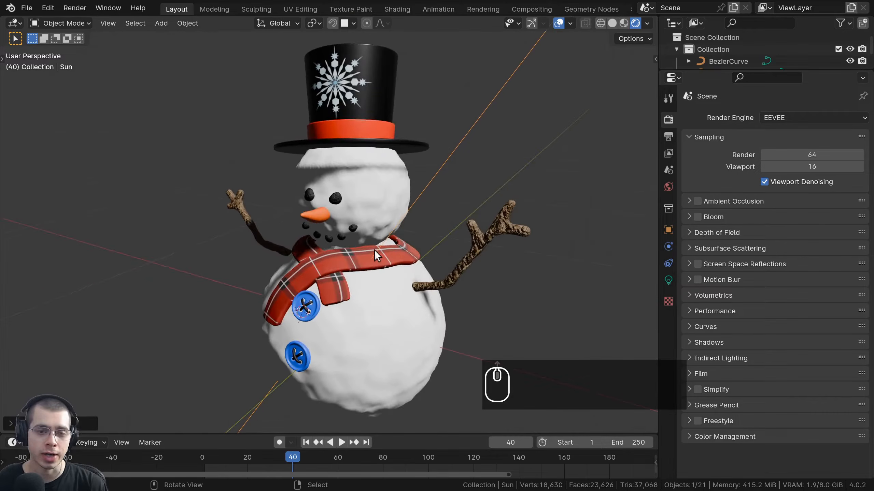
pyautogui.press('a')
pyautogui.press('a')
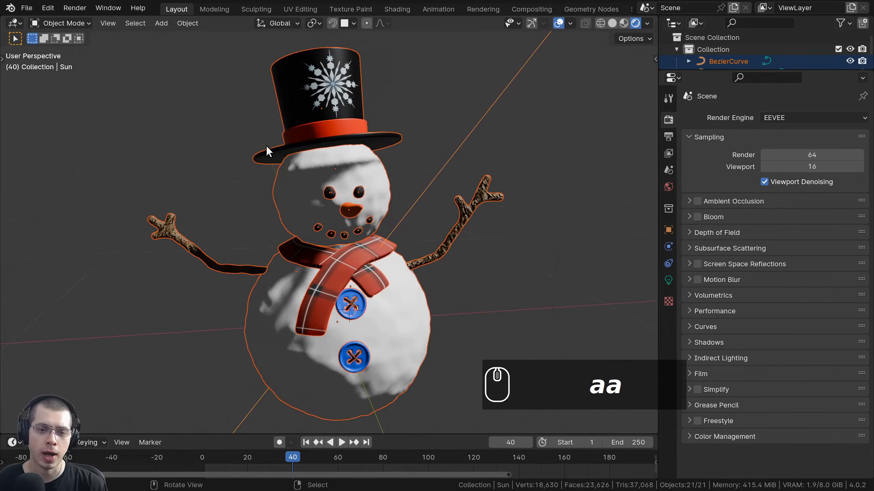
pyautogui.press('a')
pyautogui.moveTo(507, 255); pyautogui.dragTo(375, 90, button='middle')
pyautogui.scroll(2, 374, 90)
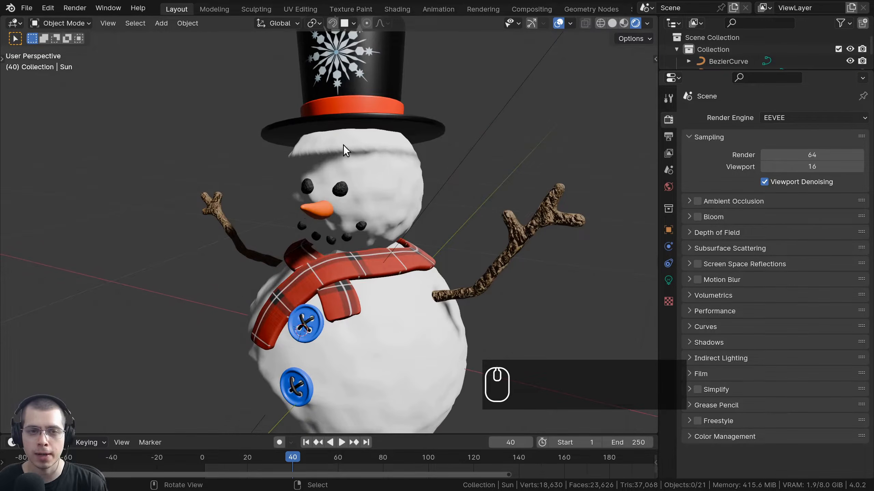
pyautogui.keyDown('shift'); pyautogui.moveTo(343, 145); pyautogui.dragTo(314, 172, button='middle'); pyautogui.keyUp('shift')
pyautogui.keyDown('shift'); pyautogui.moveTo(315, 172); pyautogui.dragTo(314, 206, button='middle'); pyautogui.keyUp('shift')
pyautogui.scroll(2, 462, 64)
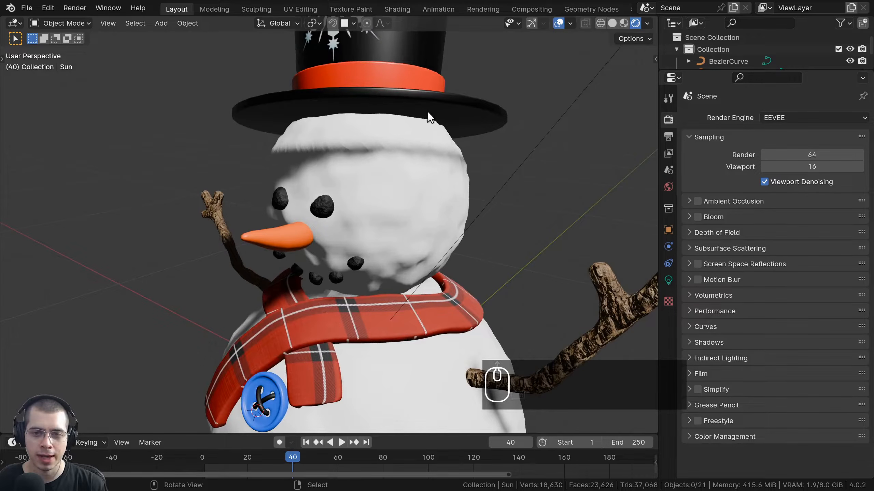
pyautogui.scroll(-5, 441, 179)
pyautogui.moveTo(441, 179); pyautogui.dragTo(455, 174, button='middle')
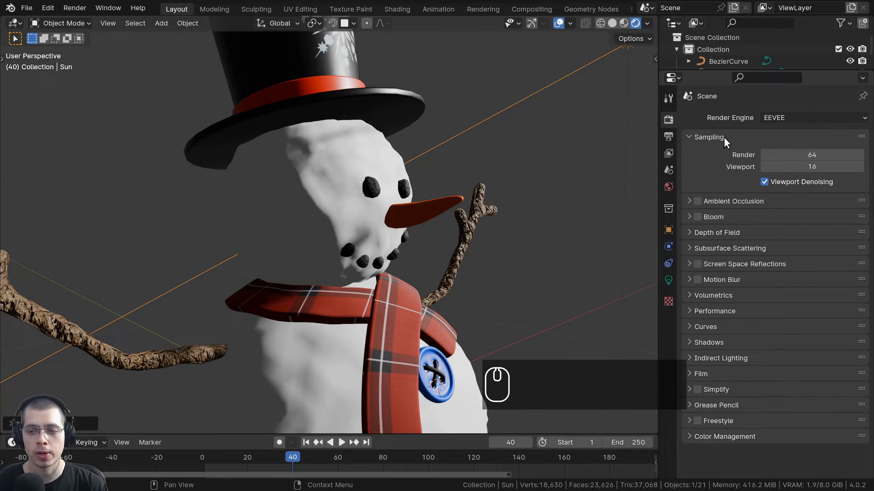
pyautogui.click(699, 215)
pyautogui.moveTo(412, 200); pyautogui.dragTo(361, 258, button='middle')
pyautogui.scroll(1, 386, 167)
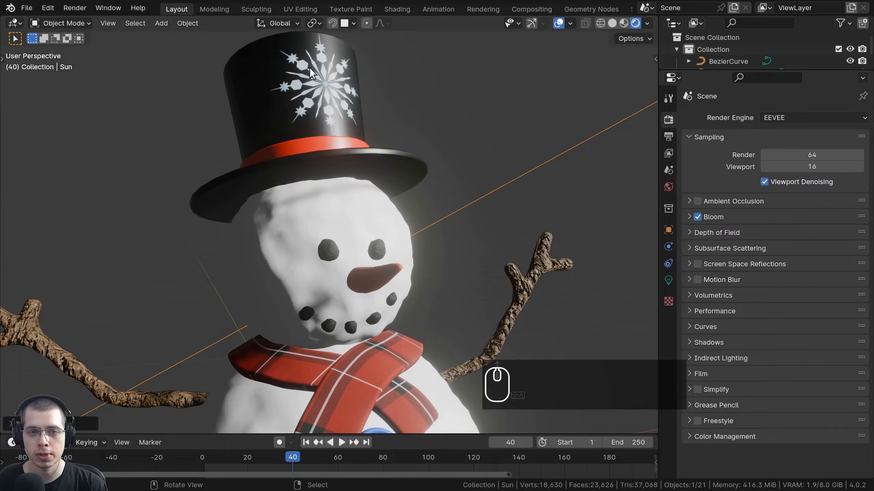
pyautogui.click(697, 218)
pyautogui.click(697, 217)
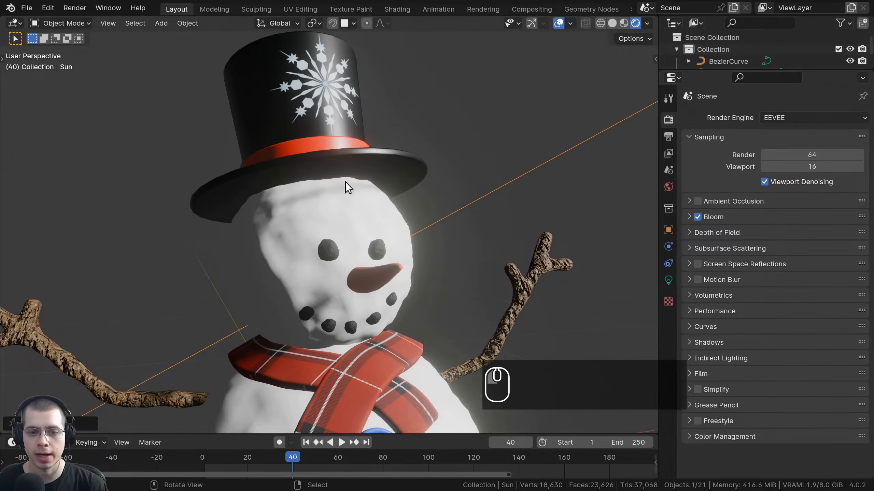
pyautogui.click(697, 217)
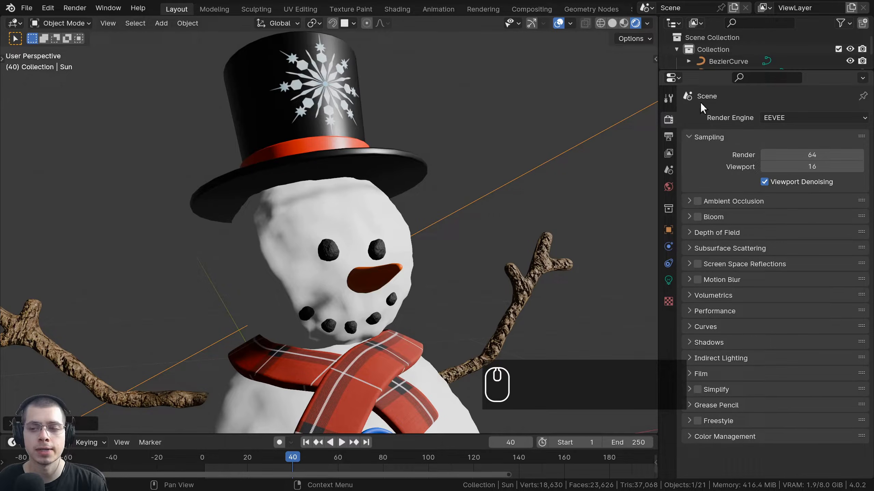
pyautogui.moveTo(502, 148); pyautogui.dragTo(532, 154, button='middle')
# Switch the render engine to Cycles and orbit below the snowman.
pyautogui.click(789, 117)
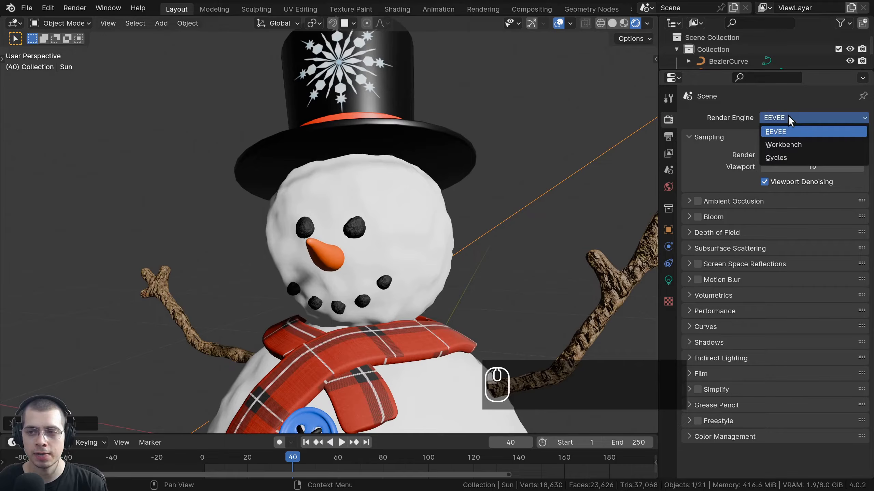
pyautogui.click(791, 158)
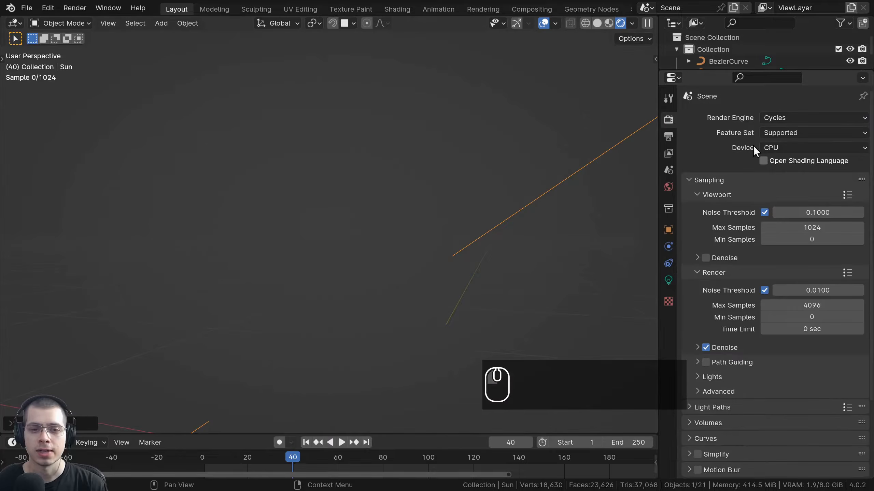
pyautogui.scroll(-1, 438, 338)
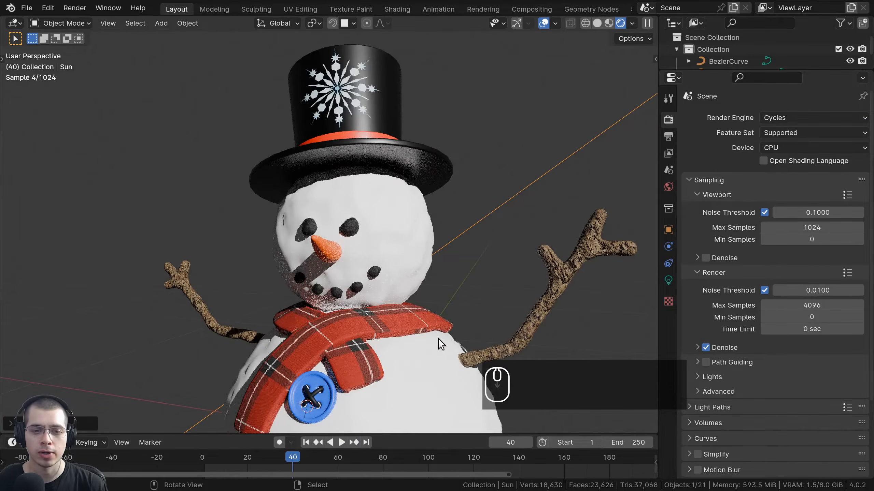
pyautogui.moveTo(172, 241); pyautogui.dragTo(217, 229, button='middle')
pyautogui.keyDown('shift'); pyautogui.moveTo(218, 229); pyautogui.dragTo(217, 184, button='middle'); pyautogui.keyUp('shift')
pyautogui.scroll(-1, 351, 268)
pyautogui.scroll(5, 342, 243)
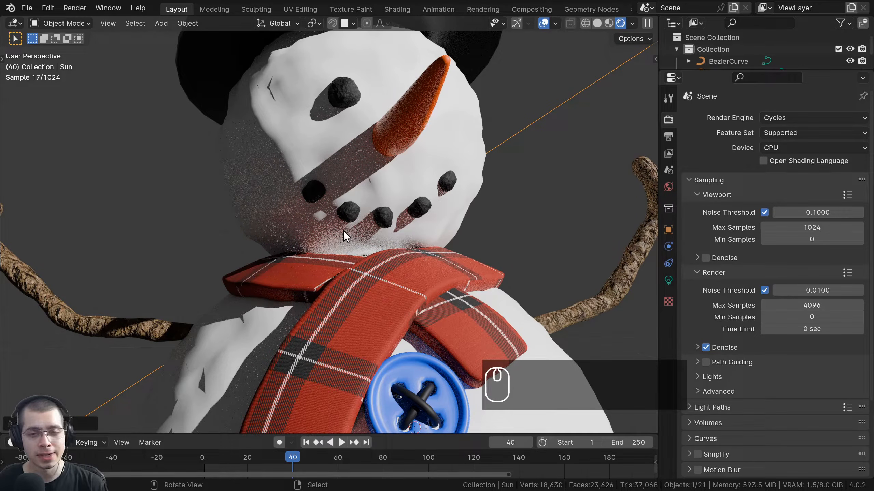
pyautogui.moveTo(359, 221)
pyautogui.mouseDown(button='middle')
pyautogui.moveTo(361, 243)
pyautogui.moveTo(373, 222)
pyautogui.mouseUp(button='middle')
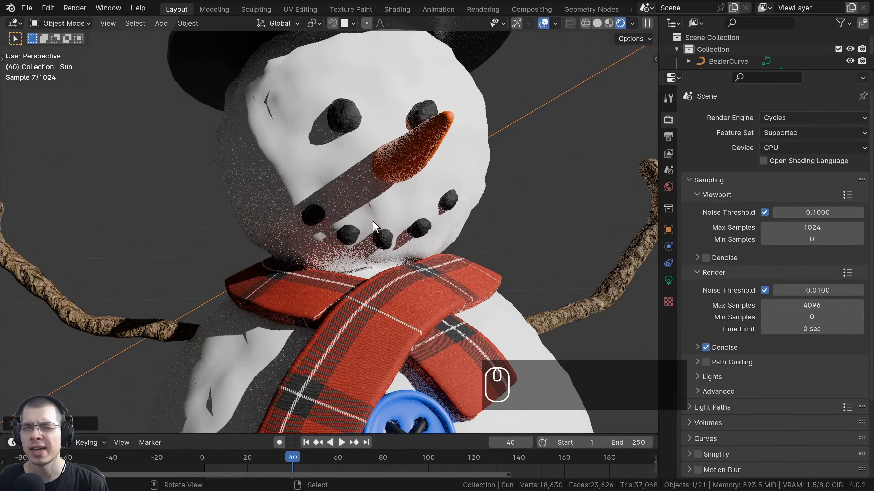
pyautogui.moveTo(373, 221); pyautogui.dragTo(341, 254, button='middle')
pyautogui.scroll(-2, 344, 253)
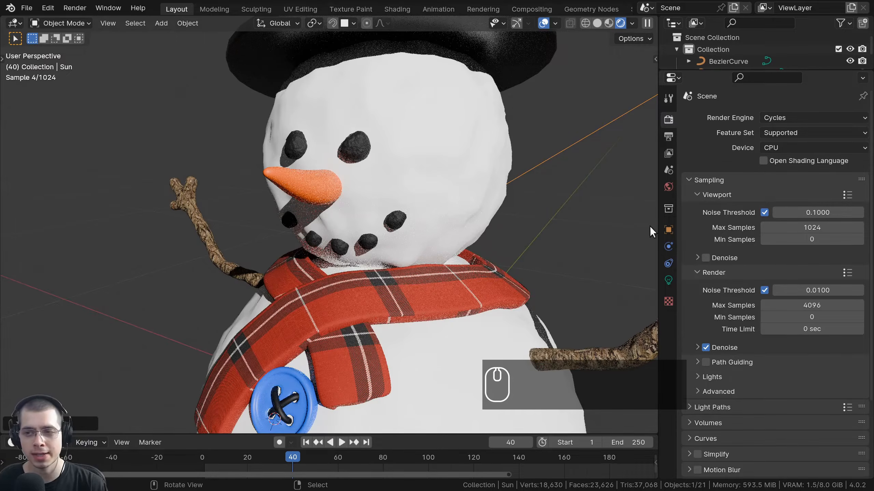
# Reconfirm Cycles and orbit around the head, scarf and hat to inspect noise and shadows.
pyautogui.click(779, 118)
pyautogui.click(778, 157)
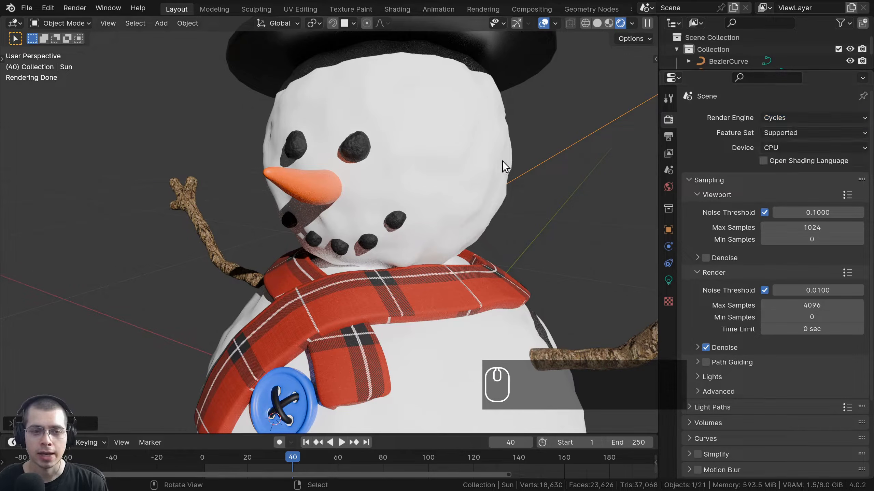
pyautogui.moveTo(502, 161); pyautogui.dragTo(464, 117, button='middle')
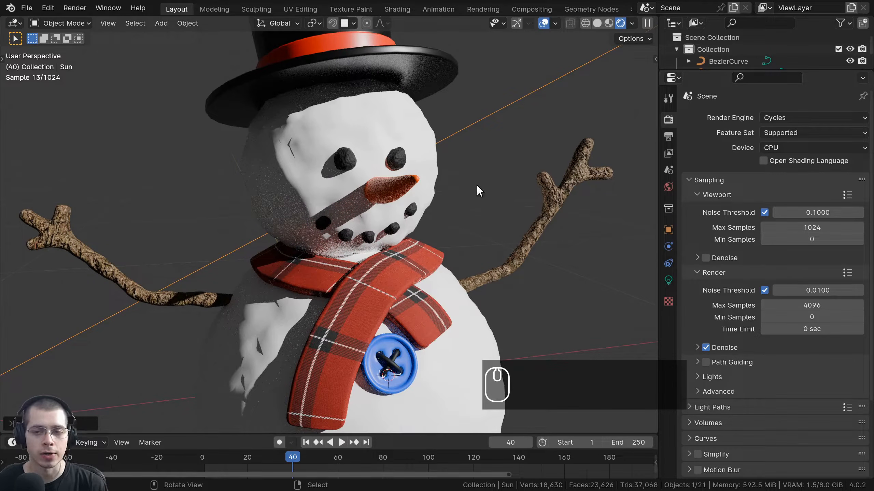
pyautogui.moveTo(568, 113); pyautogui.dragTo(567, 144, button='middle')
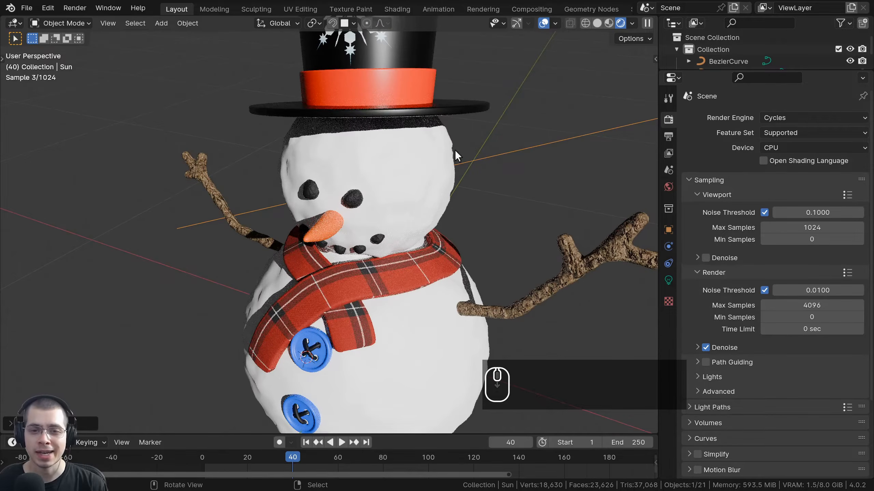
pyautogui.moveTo(441, 277); pyautogui.dragTo(271, 145, button='middle')
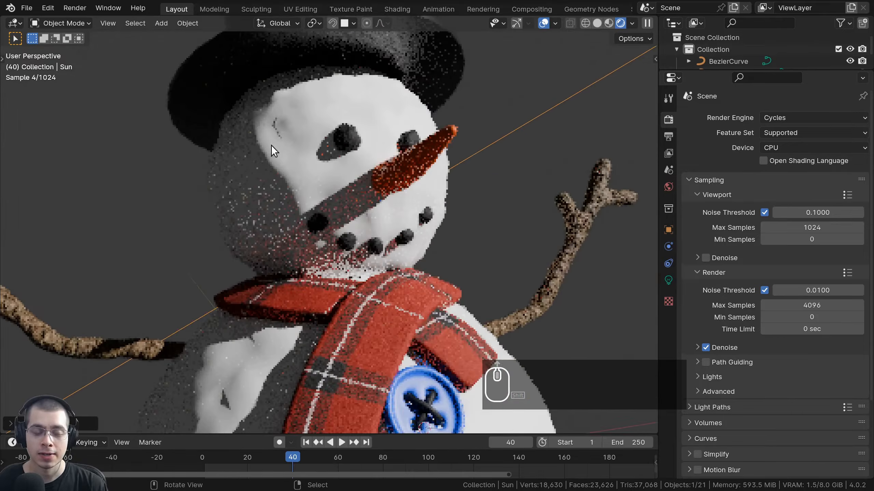
pyautogui.scroll(2, 337, 35)
pyautogui.moveTo(390, 274); pyautogui.dragTo(537, 228, button='middle')
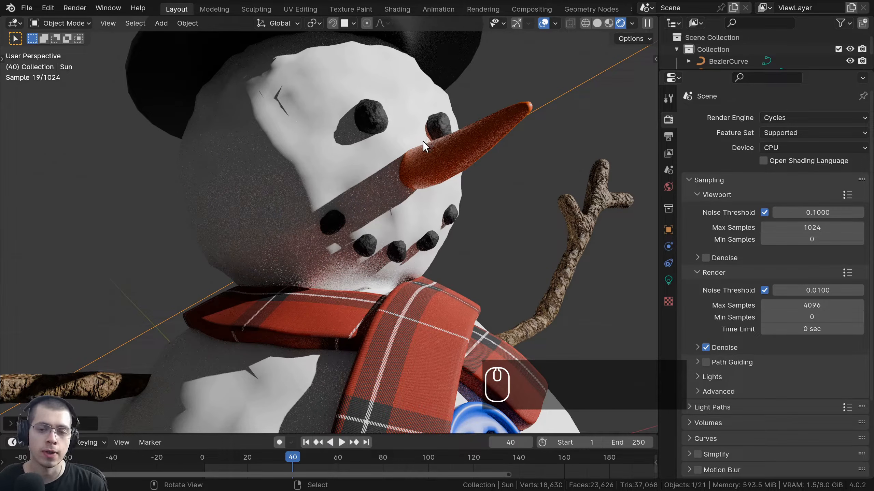
pyautogui.moveTo(423, 142); pyautogui.dragTo(419, 142, button='middle')
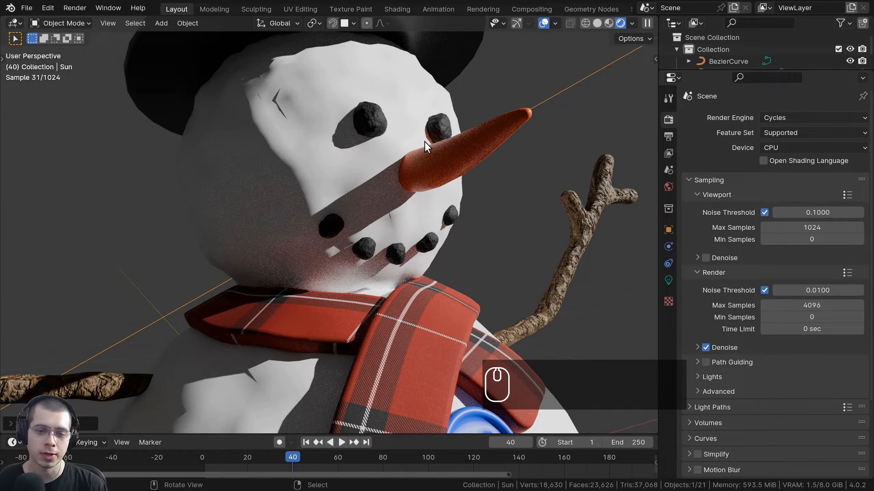
pyautogui.scroll(-2, 424, 141)
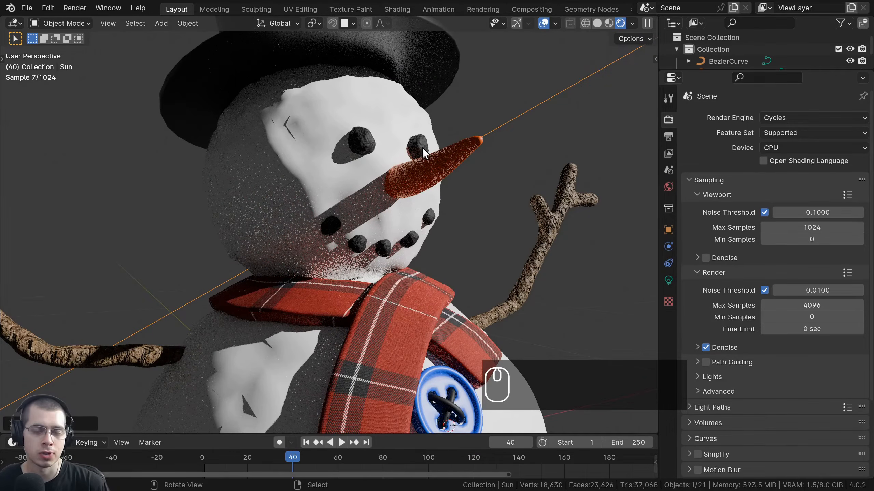
pyautogui.moveTo(425, 148); pyautogui.dragTo(358, 213, button='middle')
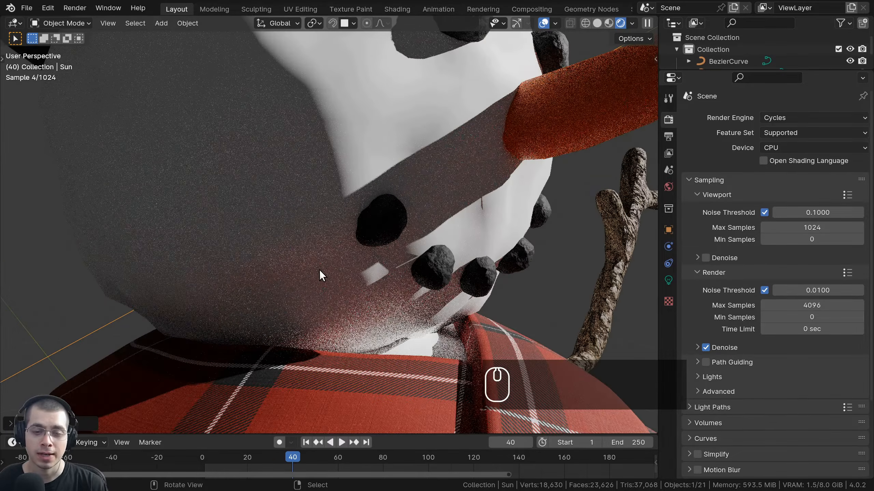
pyautogui.scroll(1, 319, 271)
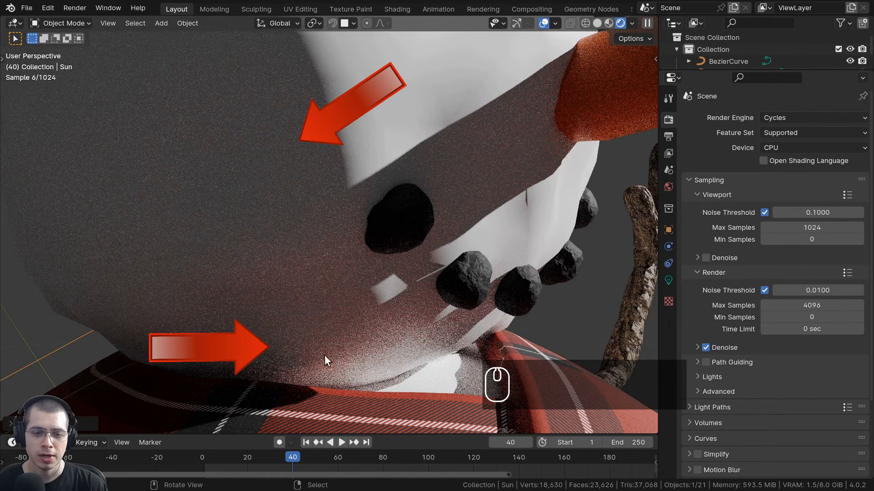
pyautogui.scroll(-2, 392, 260)
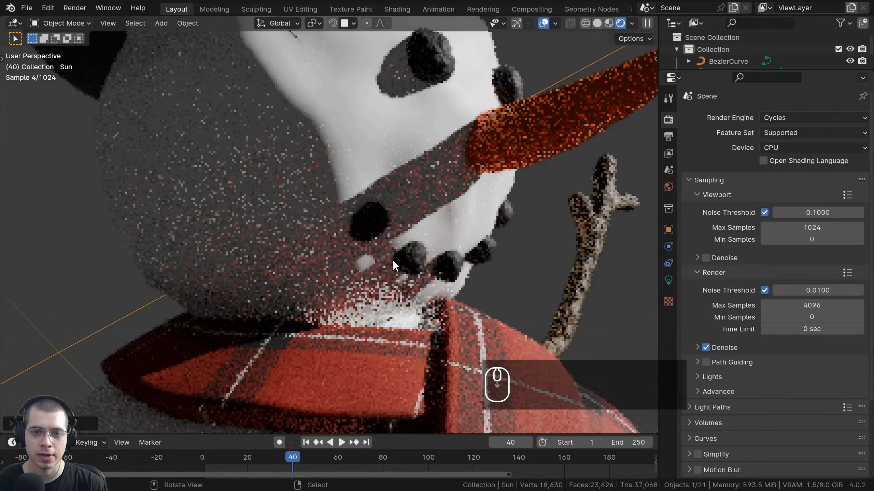
pyautogui.moveTo(425, 155); pyautogui.dragTo(486, 176, button='middle')
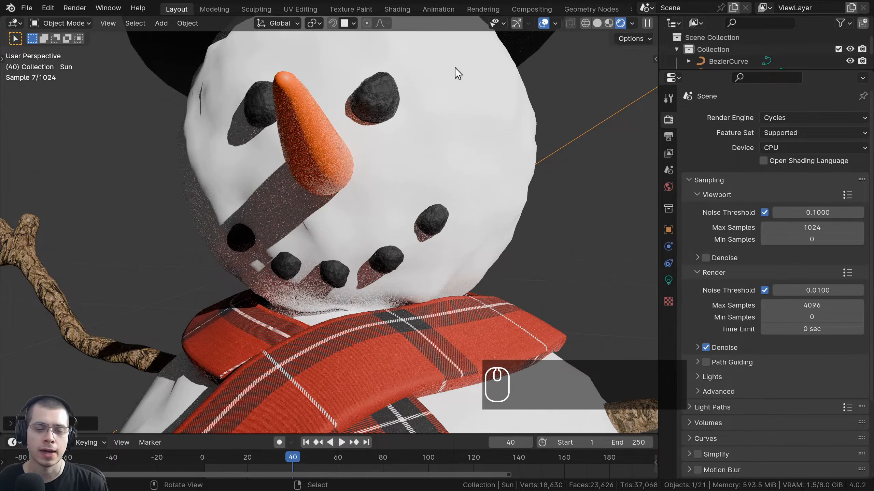
pyautogui.scroll(-4, 365, 112)
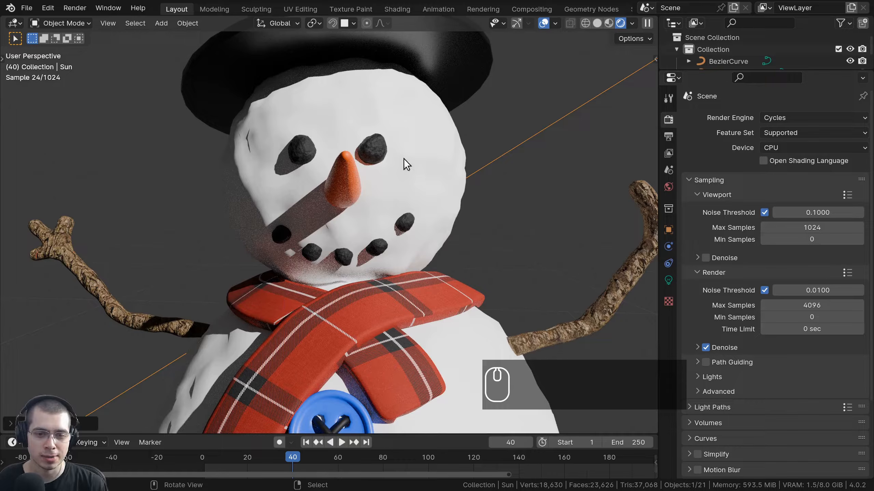
pyautogui.scroll(5, 424, 186)
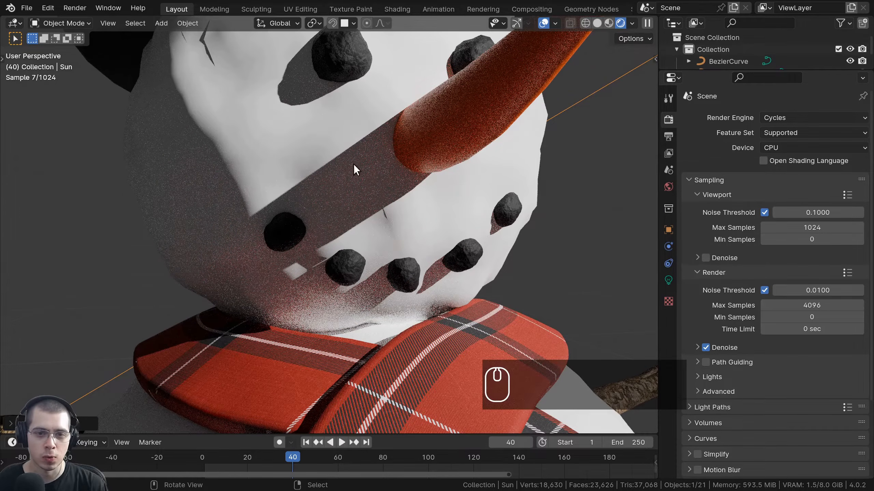
pyautogui.click(459, 109)
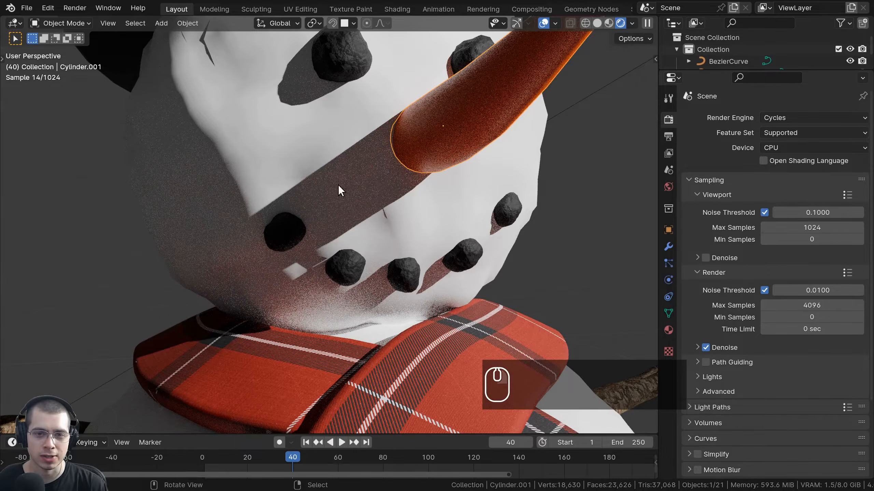
pyautogui.keyDown('shift'); pyautogui.moveTo(338, 185); pyautogui.dragTo(305, 178, button='middle'); pyautogui.keyUp('shift')
pyautogui.scroll(-2, 302, 326)
pyautogui.scroll(2, 352, 281)
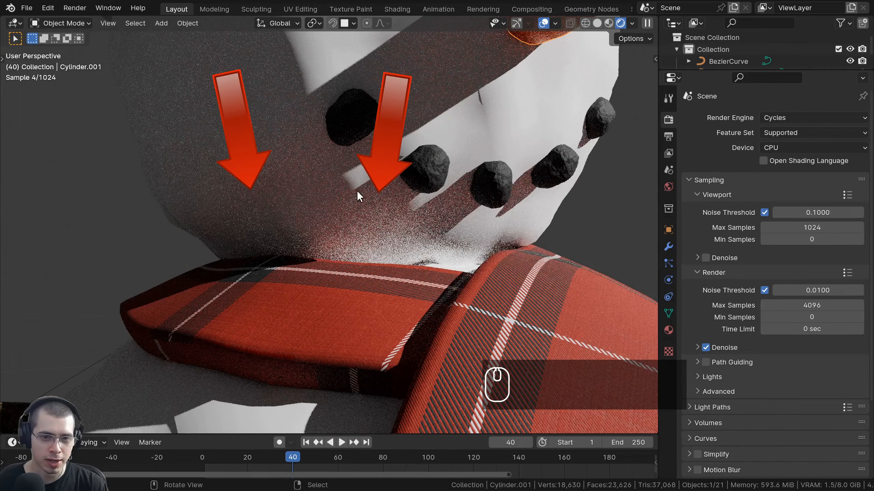
pyautogui.click(499, 337)
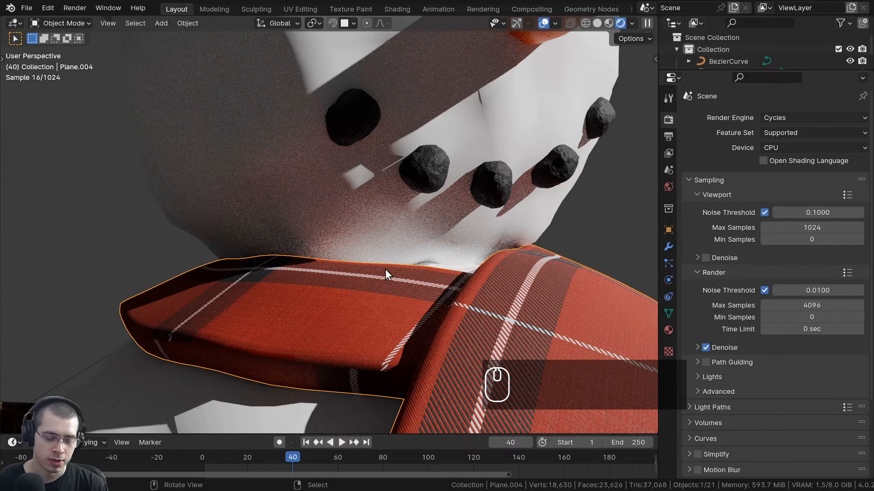
pyautogui.press('h')
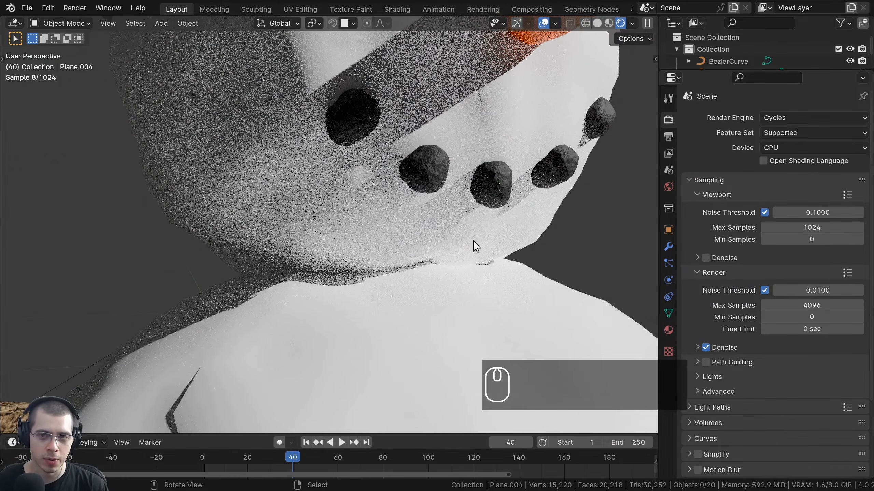
pyautogui.hotkey('alt', 'h')
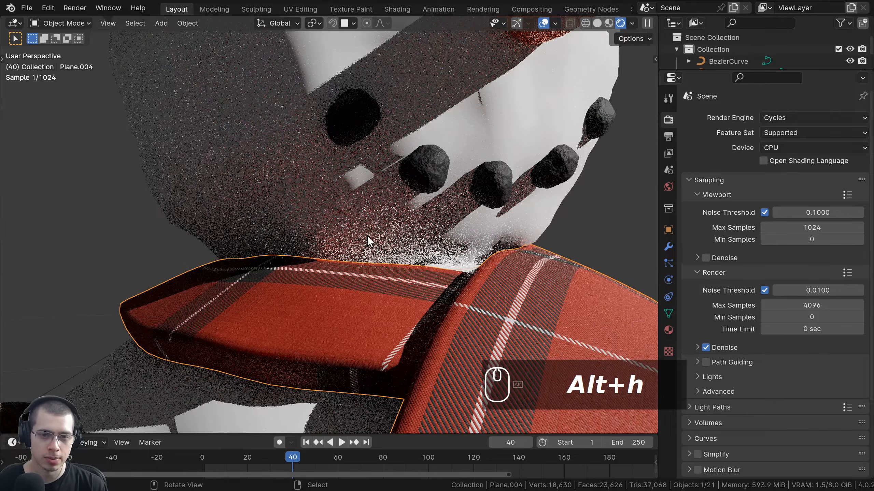
# Scroll to the top of Render Properties and choose EEVEE as the render engine.
pyautogui.scroll(-8, 479, 260)
pyautogui.scroll(-3, 753, 179)
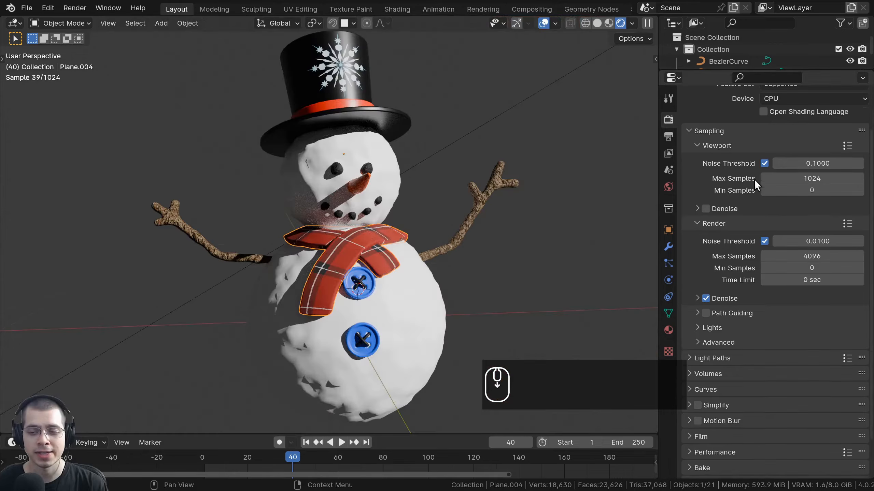
pyautogui.scroll(-3, 759, 362)
pyautogui.scroll(5, 727, 237)
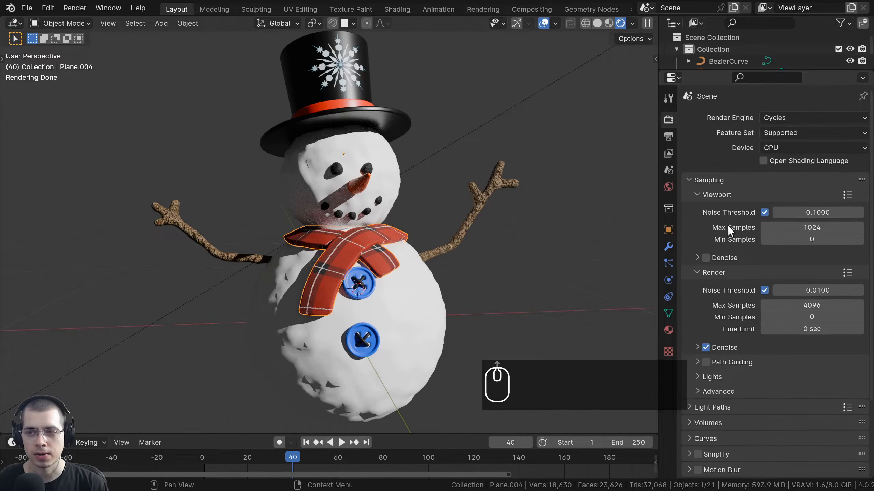
pyautogui.scroll(-5, 726, 177)
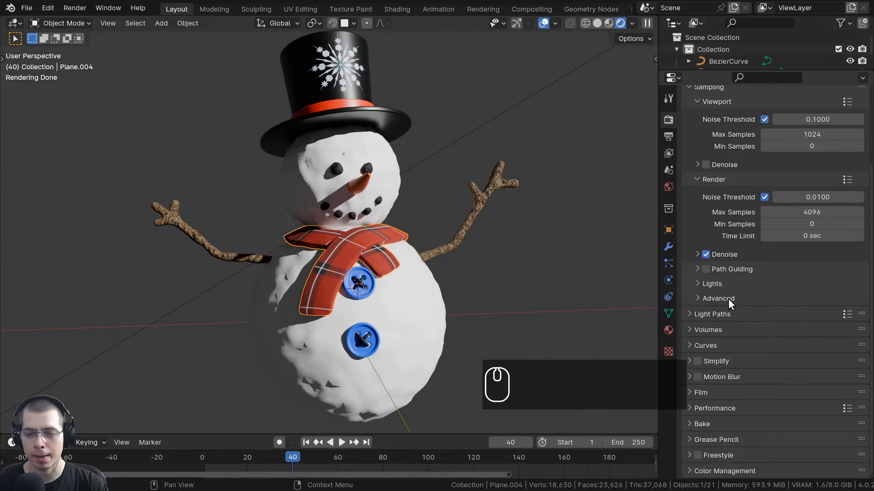
pyautogui.scroll(-2, 763, 461)
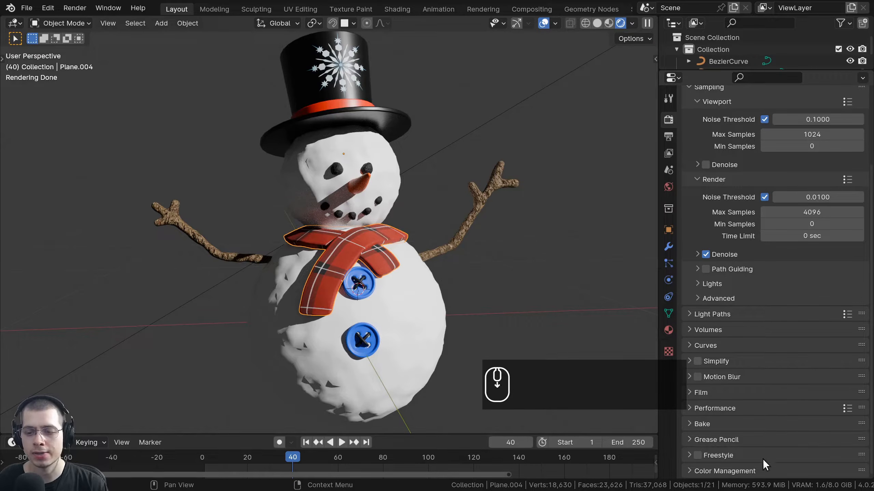
pyautogui.scroll(4, 750, 241)
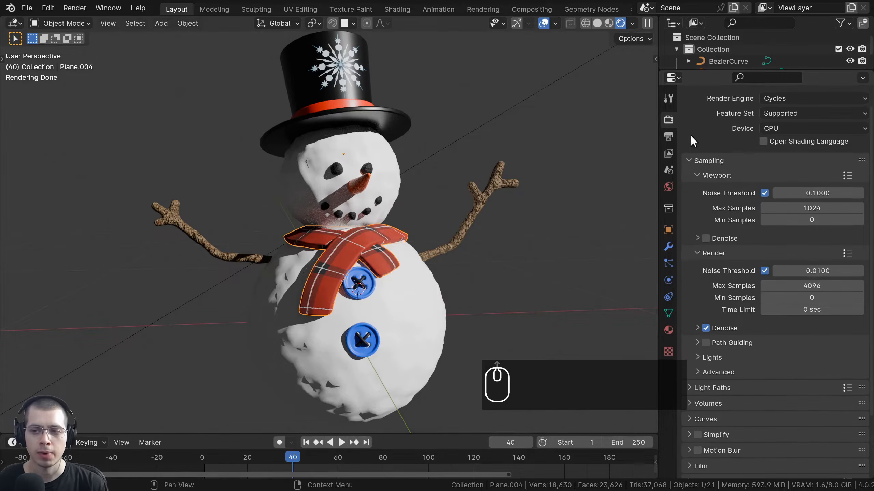
pyautogui.scroll(-4, 757, 310)
pyautogui.scroll(5, 748, 302)
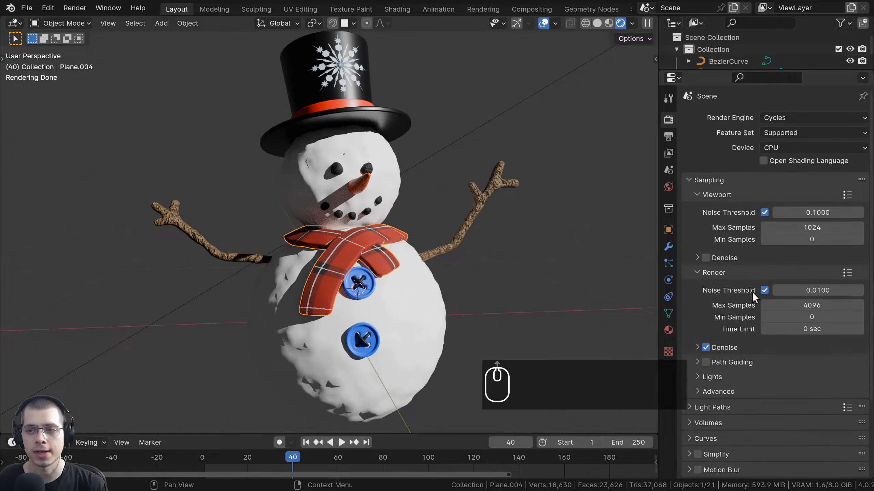
pyautogui.click(772, 115)
pyautogui.click(772, 128)
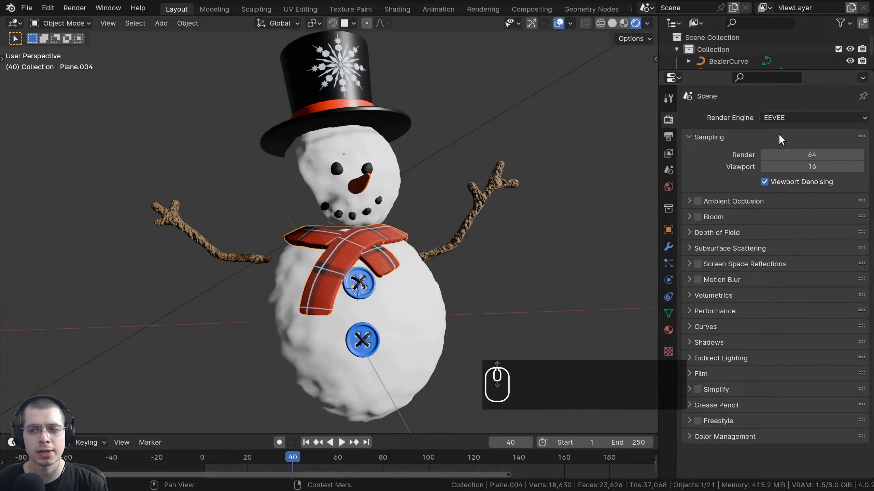
# Switch the render engine briefly to Cycles, then to Workbench.
pyautogui.click(780, 118)
pyautogui.click(781, 156)
pyautogui.click(788, 117)
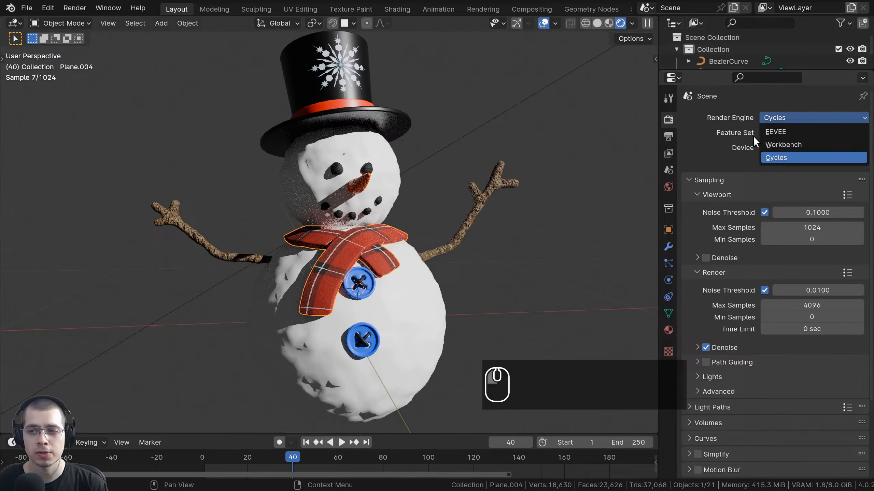
pyautogui.click(794, 145)
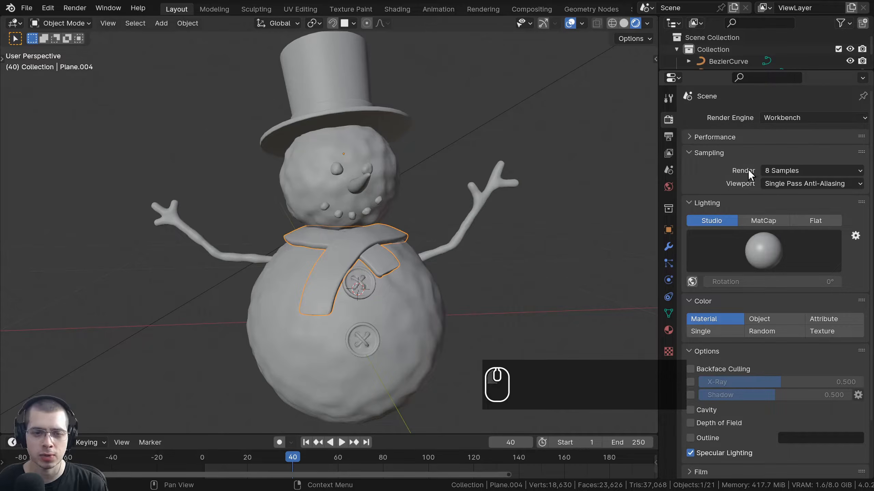
pyautogui.moveTo(393, 231); pyautogui.dragTo(362, 214, button='middle')
pyautogui.scroll(3, 516, 210)
pyautogui.scroll(-6, 117, 218)
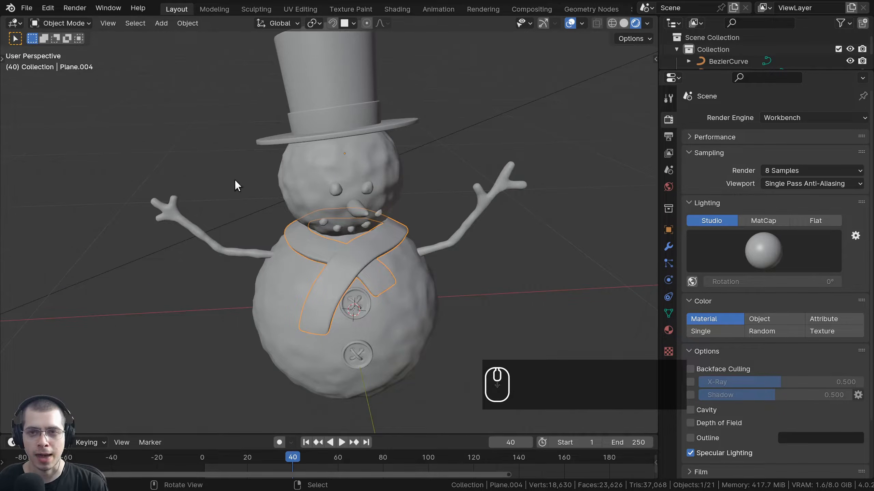
pyautogui.scroll(1, 316, 184)
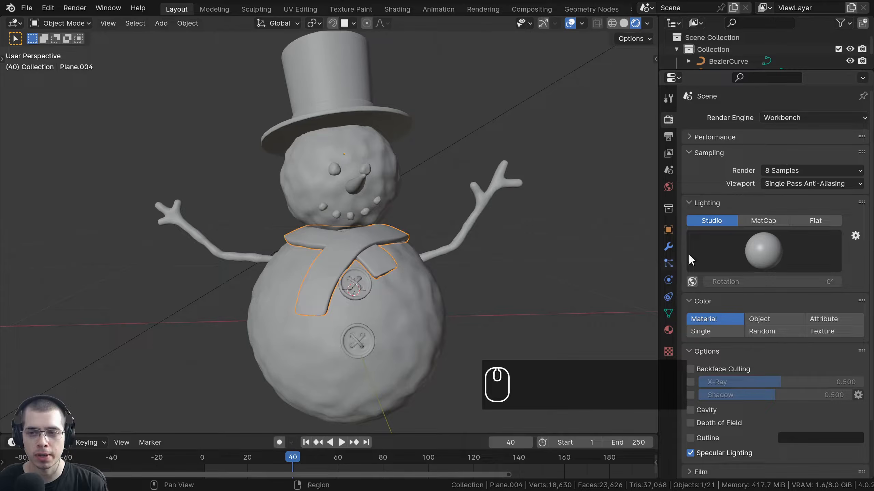
# Set Workbench lighting to MatCap, browse the matcaps, then return the engine to Cycles.
pyautogui.click(745, 250)
pyautogui.click(762, 220)
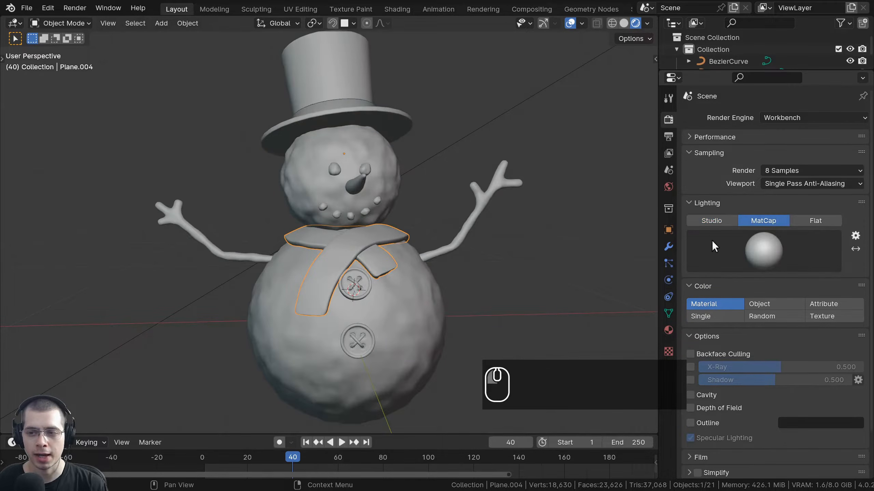
pyautogui.click(753, 248)
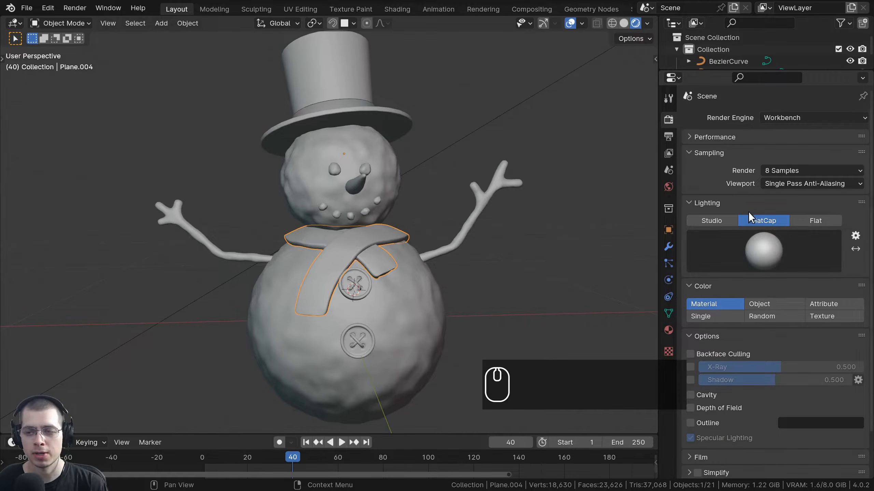
pyautogui.scroll(-3, 809, 388)
pyautogui.scroll(3, 808, 410)
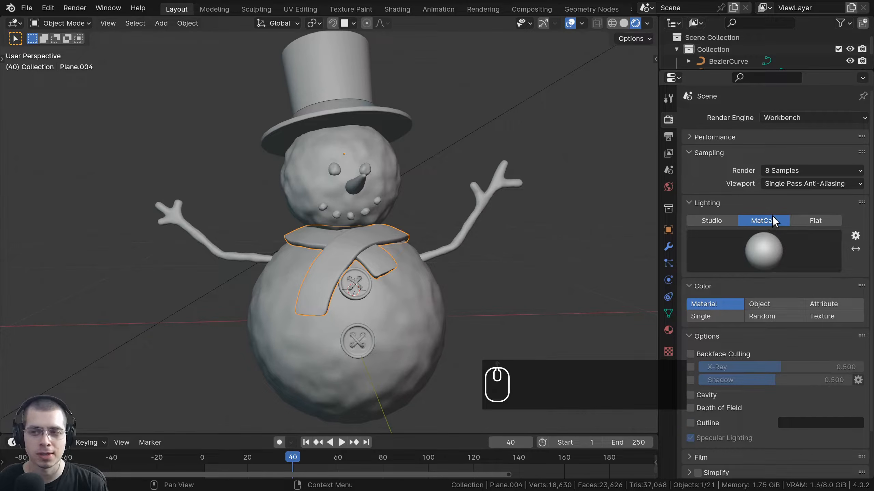
pyautogui.click(788, 120)
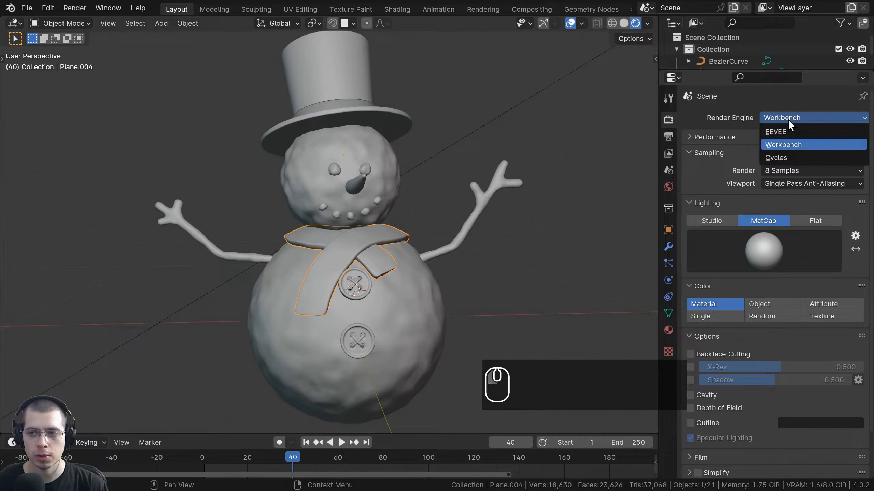
pyautogui.click(791, 156)
# Leave the Cycles render device on CPU and open the Edit menu.
pyautogui.scroll(3, 336, 209)
pyautogui.scroll(-5, 855, 135)
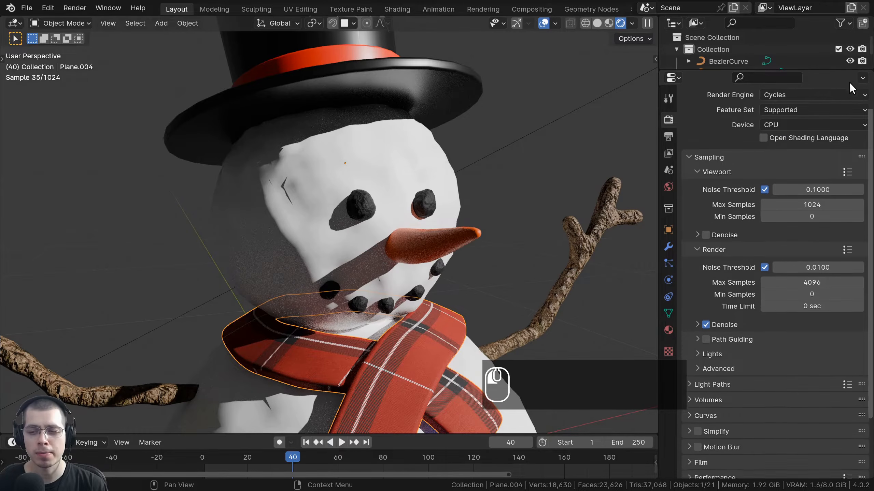
pyautogui.scroll(5, 860, 224)
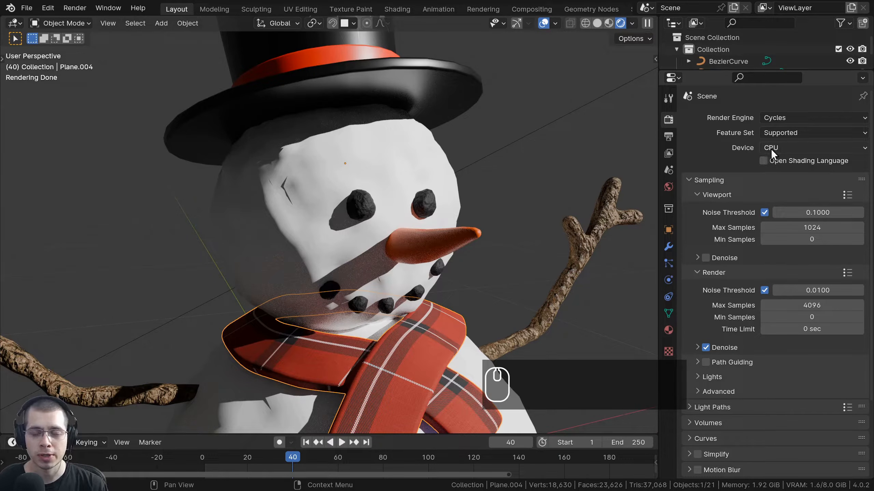
pyautogui.moveTo(433, 142); pyautogui.dragTo(461, 207, button='middle')
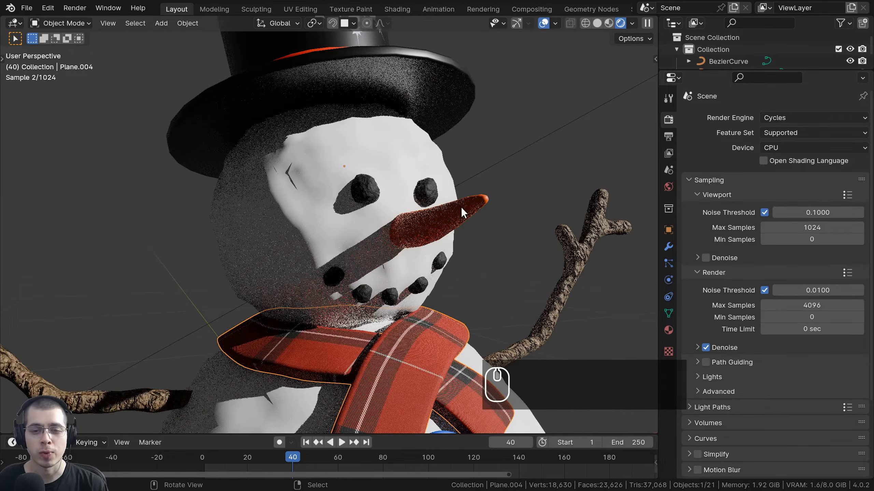
pyautogui.click(775, 147)
pyautogui.click(772, 148)
pyautogui.click(768, 149)
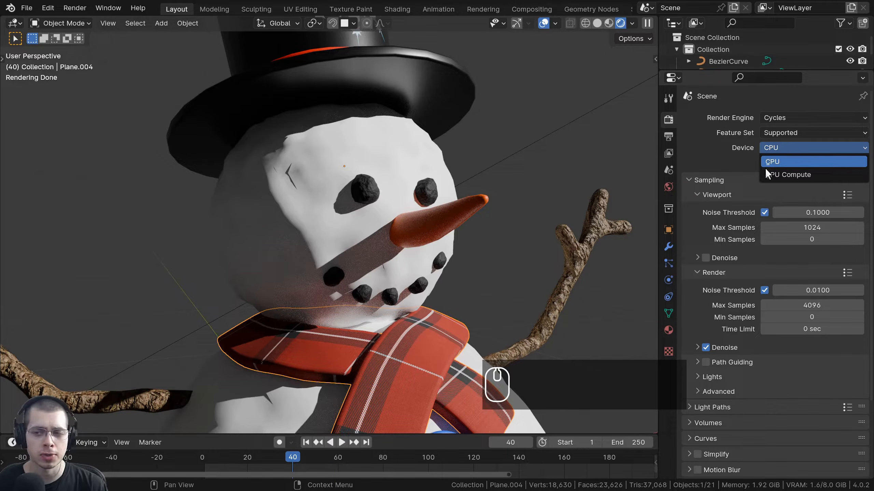
pyautogui.click(740, 160)
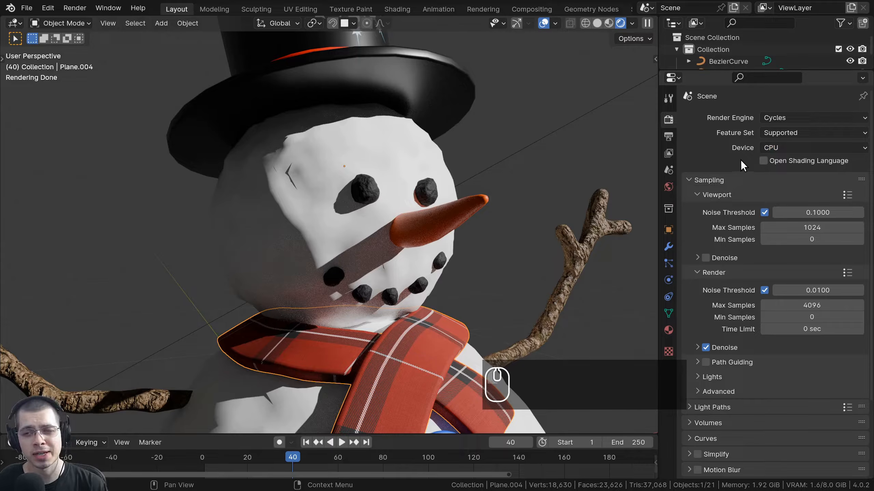
pyautogui.click(771, 150)
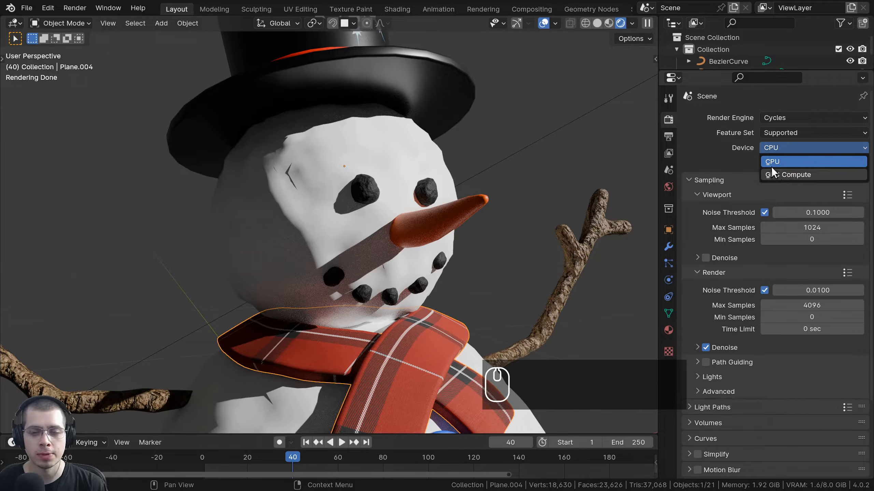
pyautogui.moveTo(433, 281); pyautogui.dragTo(387, 127, button='middle')
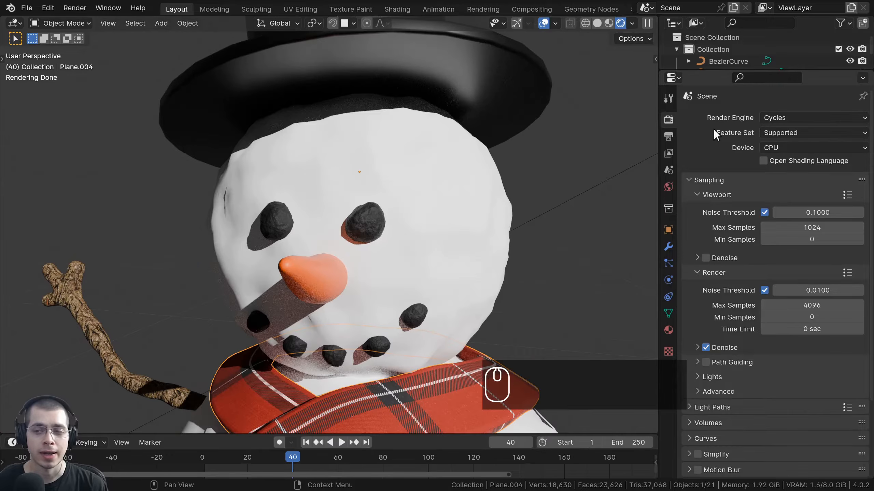
pyautogui.click(770, 148)
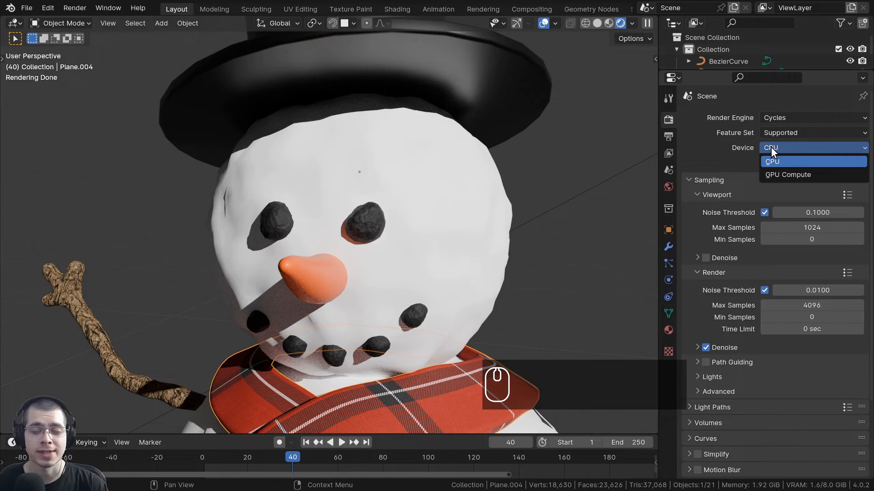
pyautogui.click(770, 147)
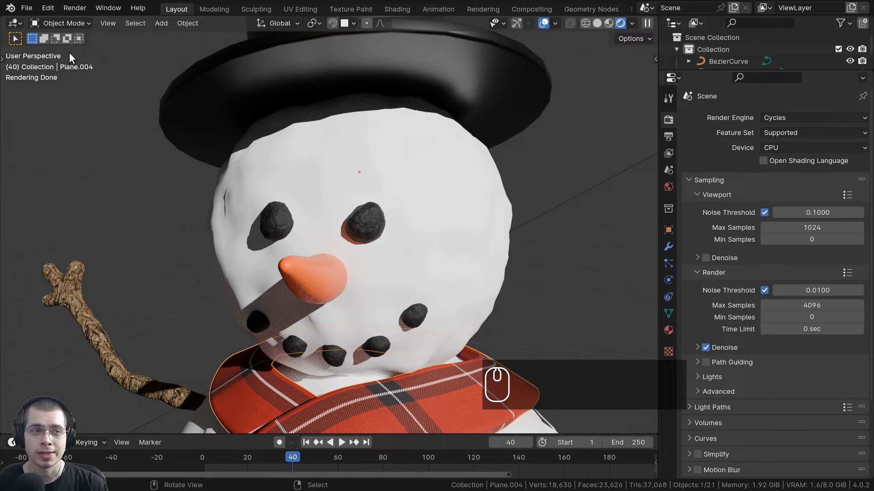
pyautogui.click(48, 9)
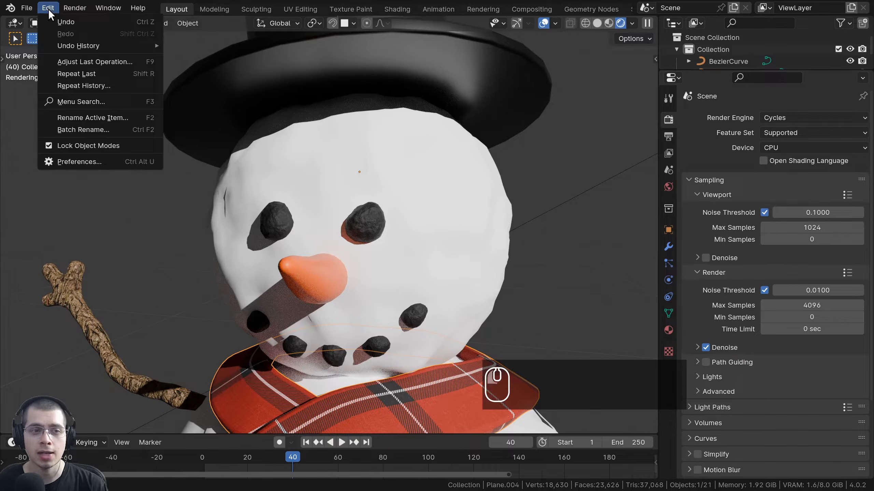
# Open Blender Preferences at the System page.
pyautogui.click(82, 162)
pyautogui.moveTo(206, 7); pyautogui.dragTo(344, 25)
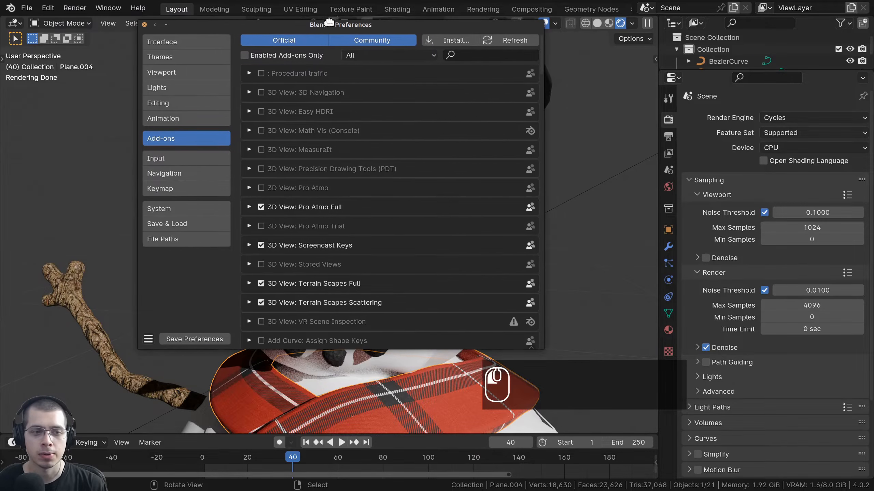
pyautogui.click(178, 208)
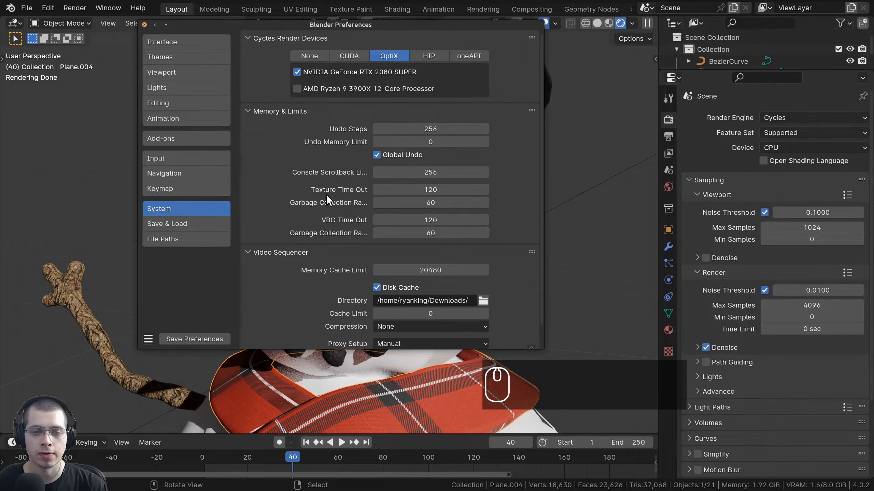
# Try the Cycles device backends (None, oneAPI, HIP, CUDA), settling on OptiX.
pyautogui.click(306, 53)
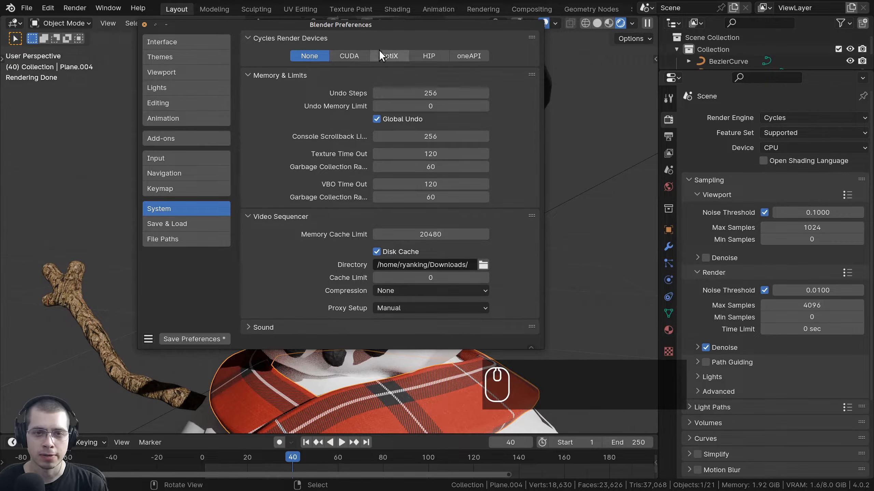
pyautogui.click(464, 54)
pyautogui.click(436, 54)
pyautogui.click(401, 57)
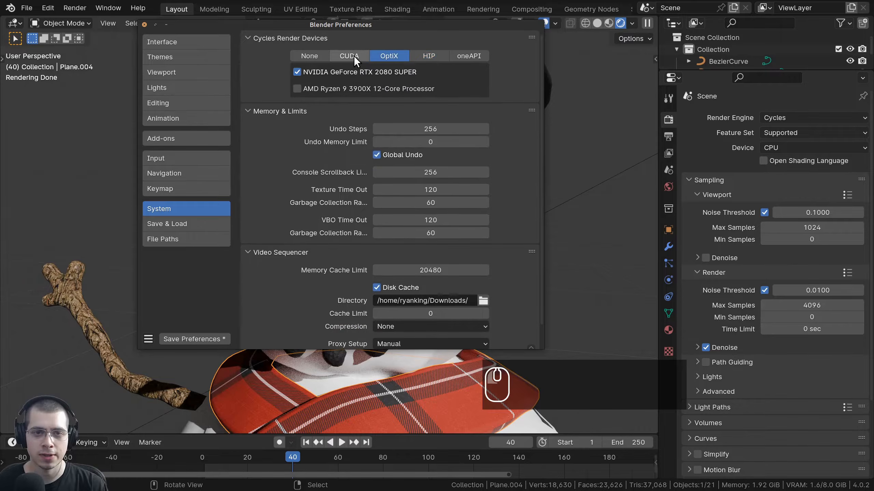
pyautogui.click(353, 55)
pyautogui.click(391, 58)
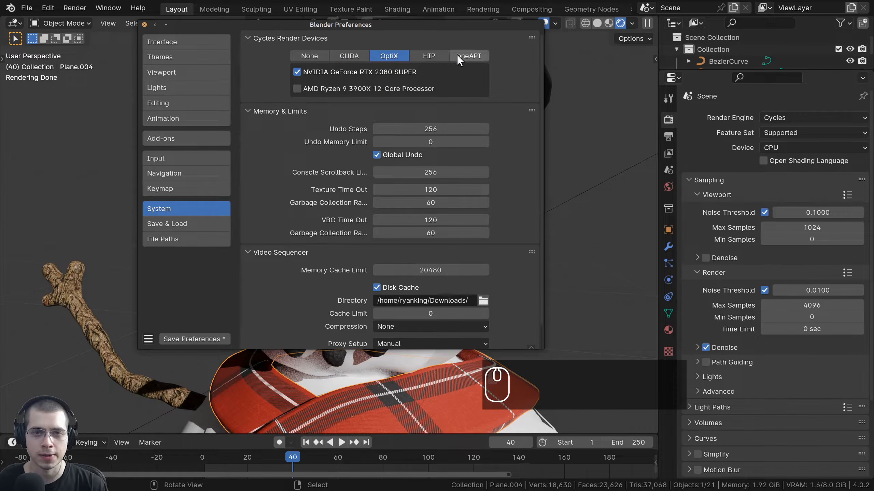
pyautogui.click(455, 55)
pyautogui.click(438, 53)
pyautogui.click(404, 53)
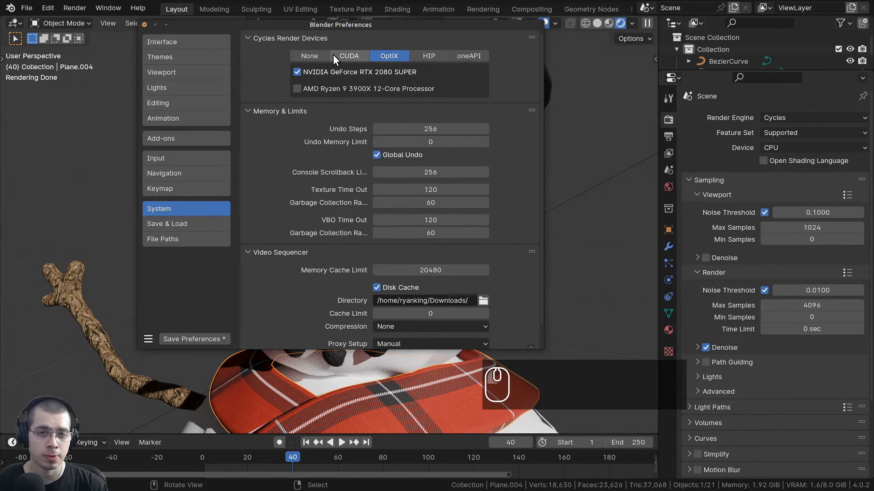
pyautogui.click(333, 54)
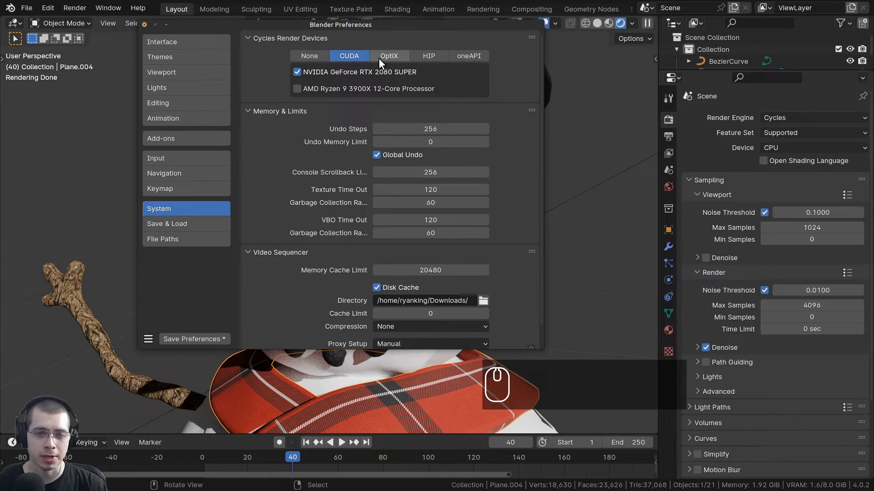
pyautogui.click(387, 56)
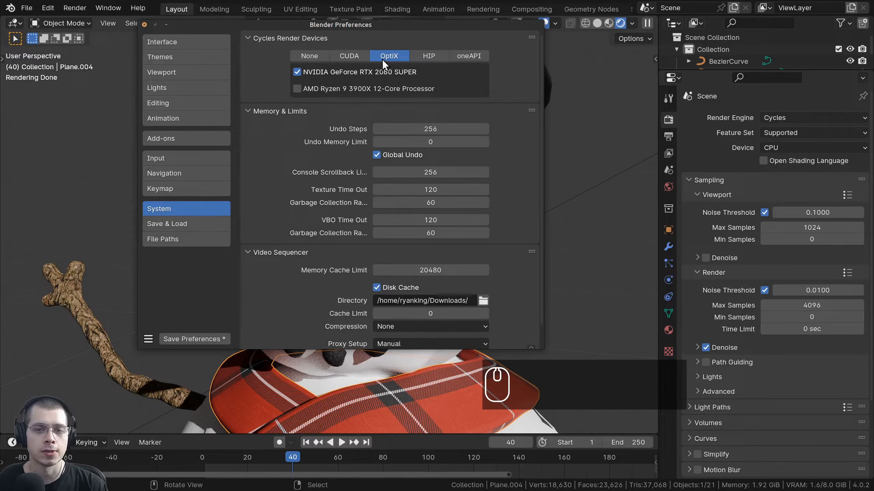
# Check the HIP and oneAPI notices, then return to OptiX with the RTX 2080 SUPER enabled.
pyautogui.click(432, 57)
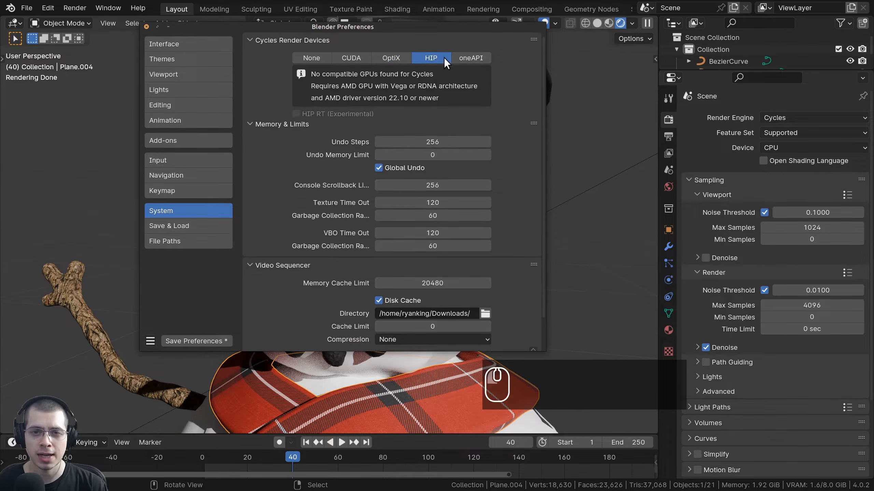
pyautogui.click(470, 56)
pyautogui.click(408, 57)
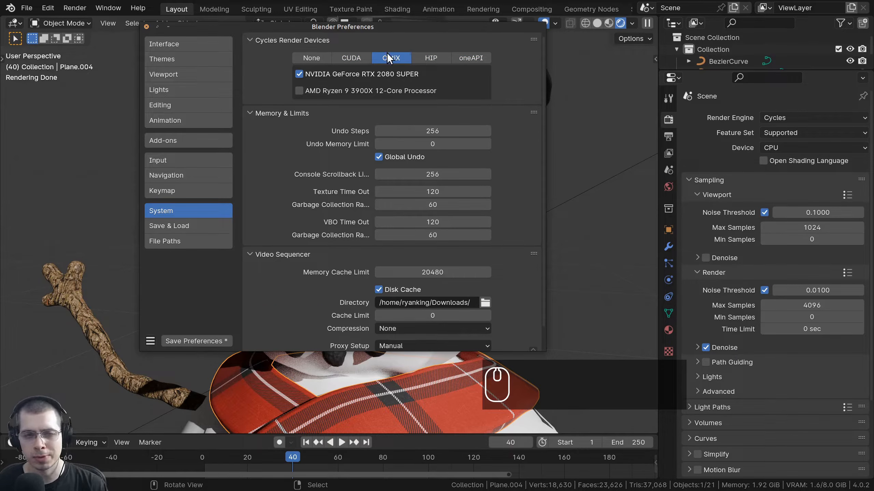
pyautogui.click(300, 74)
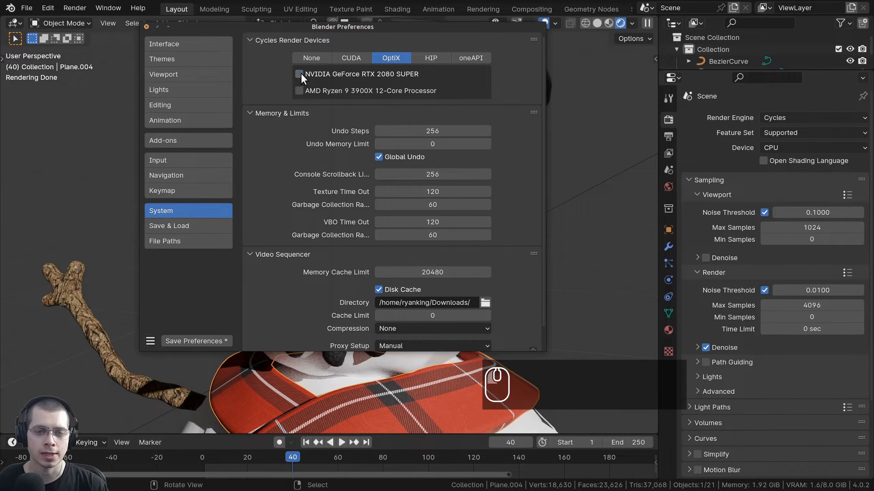
pyautogui.click(299, 74)
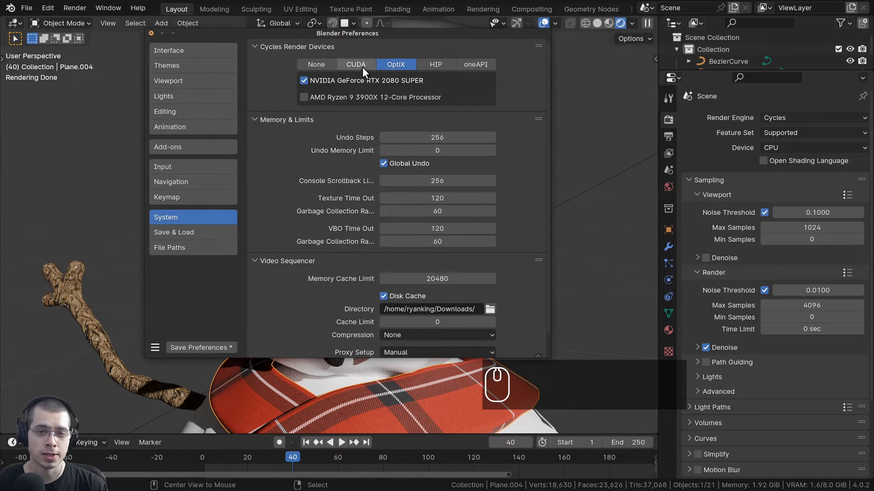
# Try CUDA and HIP once more, keep OptiX, and reposition the Preferences window.
pyautogui.click(362, 67)
pyautogui.click(438, 65)
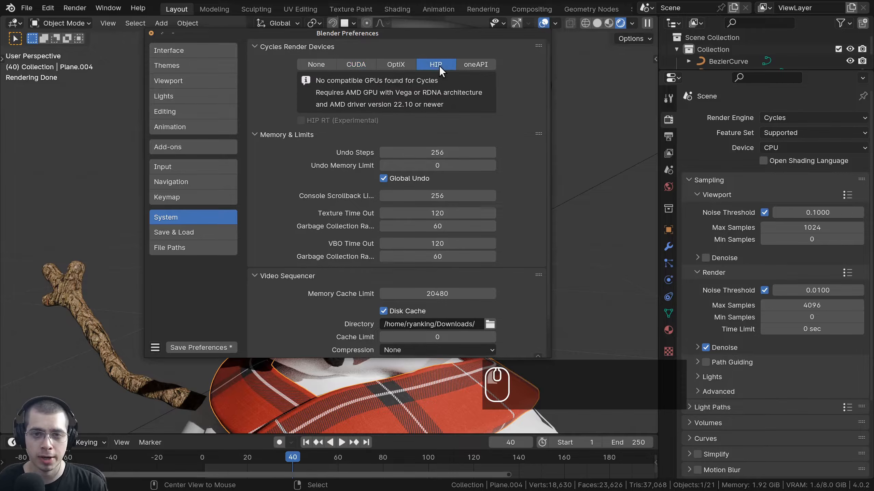
pyautogui.click(392, 66)
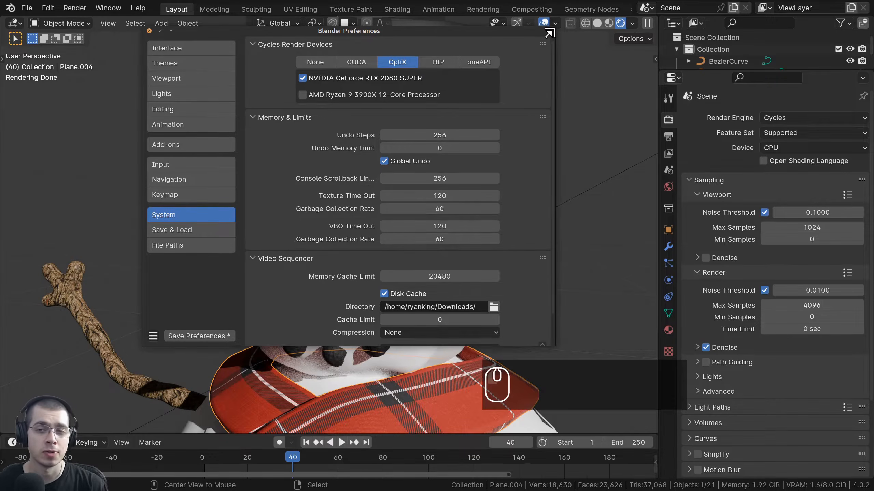
pyautogui.moveTo(549, 31); pyautogui.dragTo(561, 33)
pyautogui.click(412, 63)
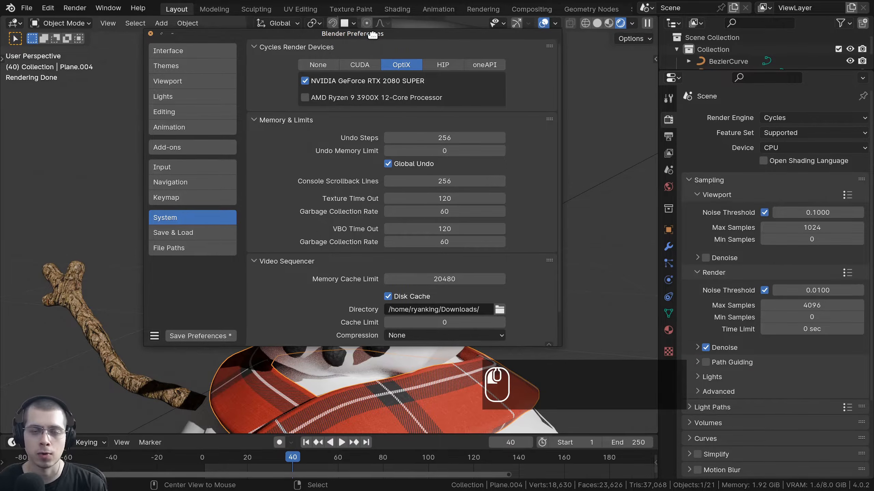
pyautogui.moveTo(370, 33); pyautogui.dragTo(378, 33)
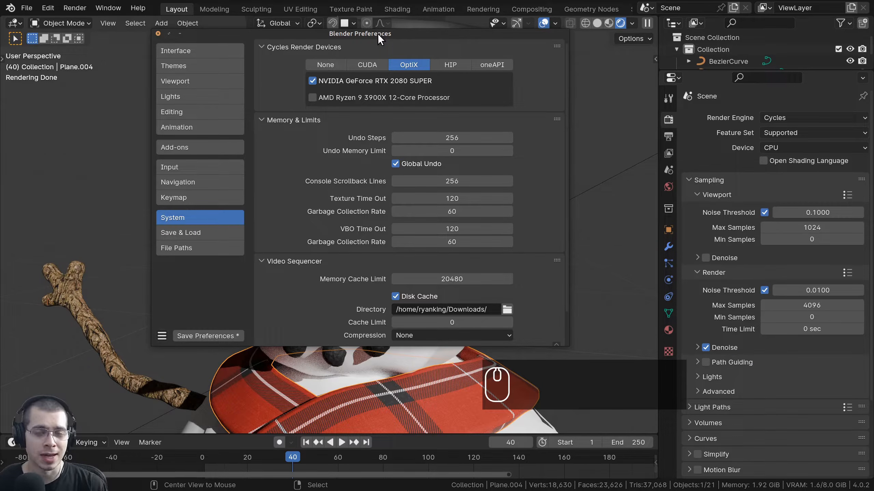
pyautogui.moveTo(377, 34); pyautogui.dragTo(387, 34)
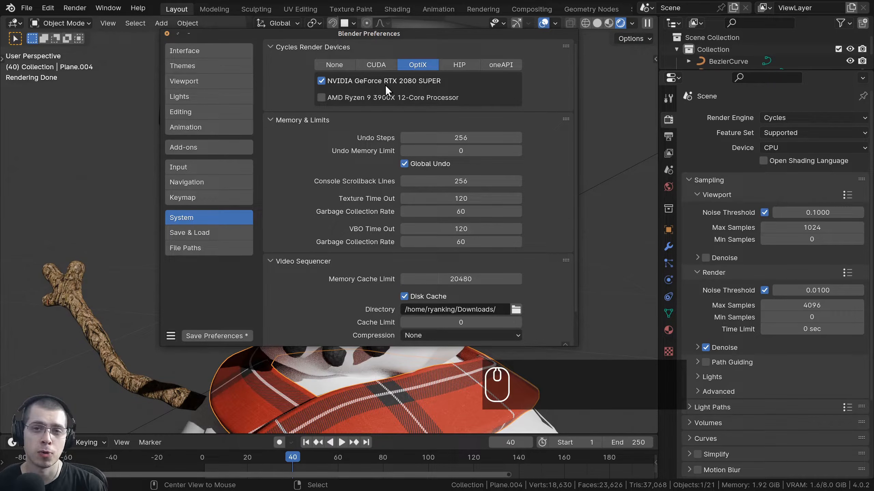
# Switch the Cycles backend to CUDA and back to OptiX twice.
pyautogui.click(380, 66)
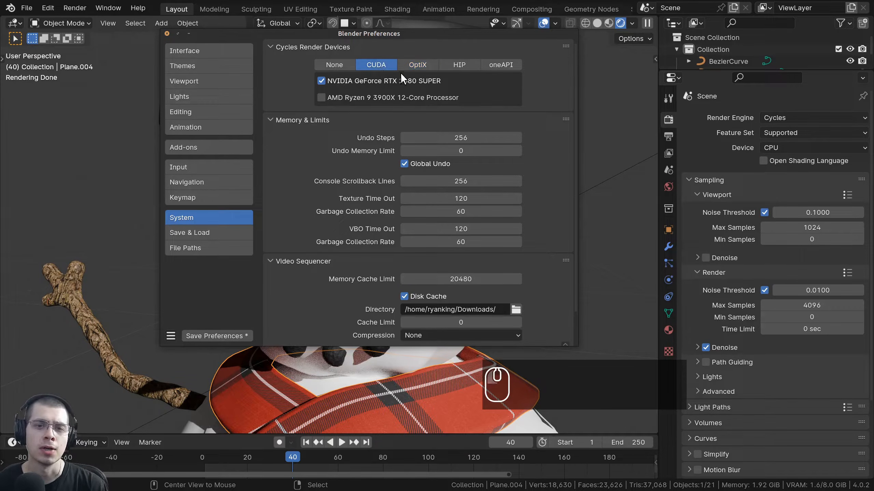
pyautogui.click(418, 61)
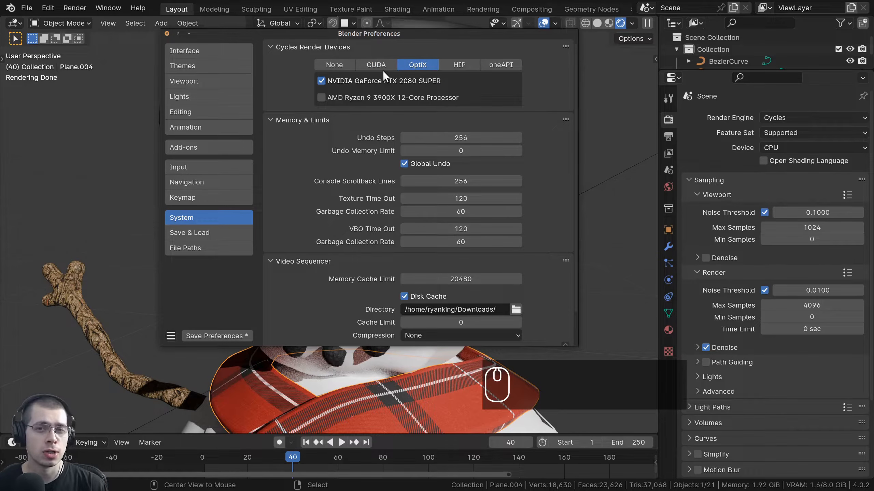
pyautogui.click(384, 68)
pyautogui.click(410, 68)
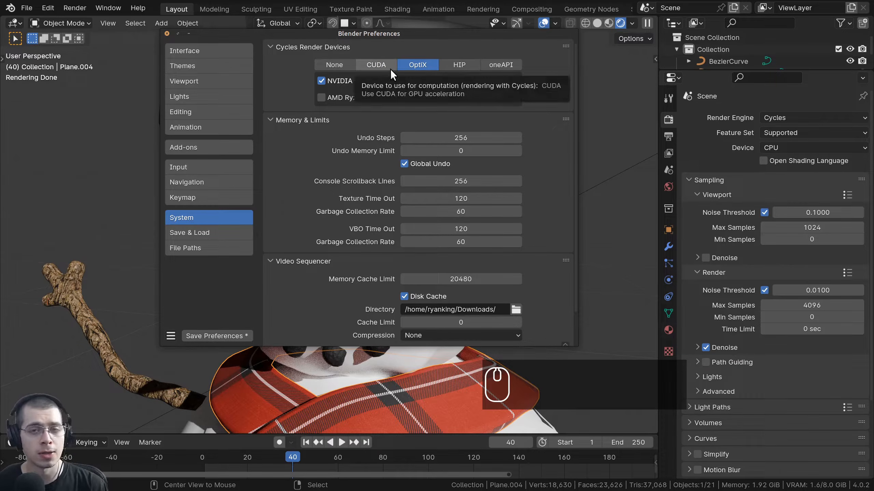
# Widen Preferences, tick the AMD Ryzen 9 3900X under OptiX, and close the window.
pyautogui.moveTo(577, 29)
pyautogui.mouseDown()
pyautogui.moveTo(617, 34)
pyautogui.moveTo(579, 32)
pyautogui.mouseUp()
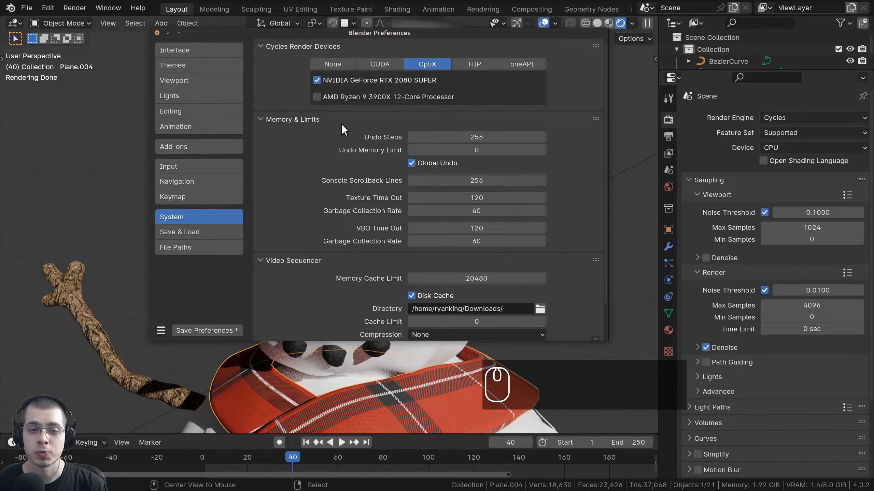
pyautogui.click(317, 96)
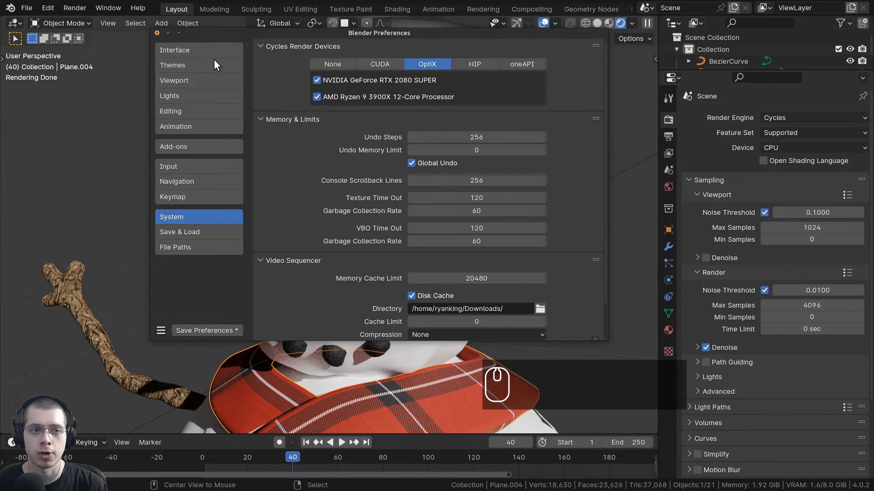
pyautogui.click(157, 34)
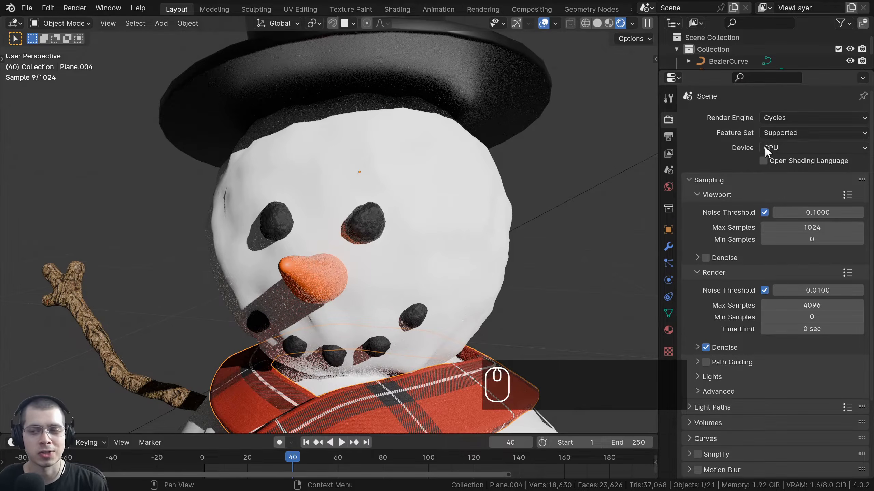
pyautogui.click(777, 145)
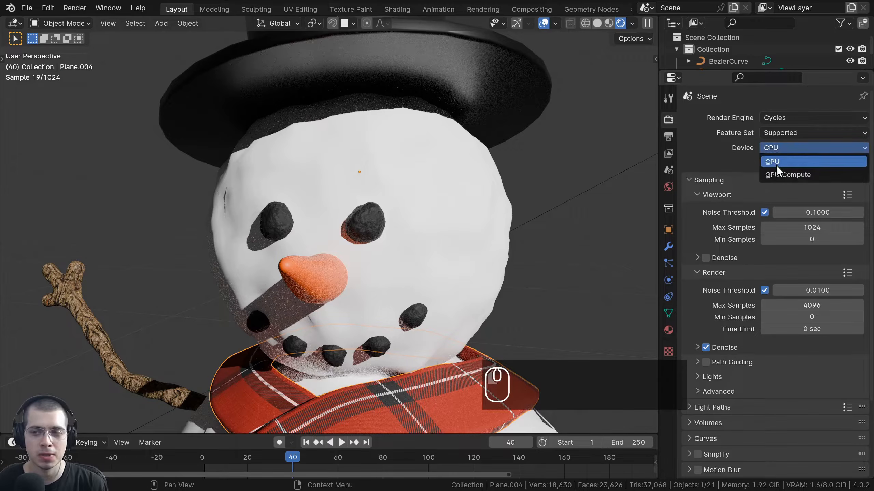
pyautogui.click(776, 172)
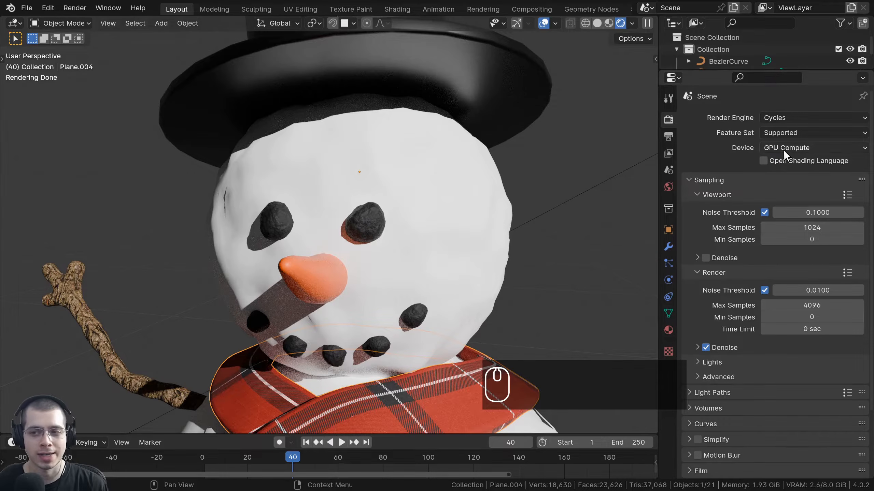
pyautogui.moveTo(311, 181); pyautogui.dragTo(433, 209, button='middle')
pyautogui.scroll(-3, 423, 241)
pyautogui.moveTo(423, 241); pyautogui.dragTo(484, 235, button='middle')
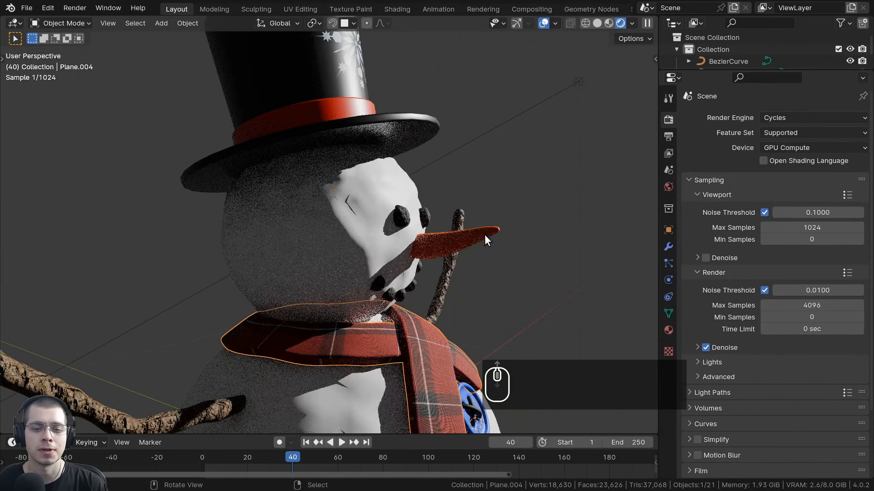
pyautogui.scroll(4, 485, 235)
pyautogui.keyDown('shift'); pyautogui.moveTo(491, 184); pyautogui.dragTo(368, 232, button='middle'); pyautogui.keyUp('shift')
pyautogui.scroll(4, 403, 267)
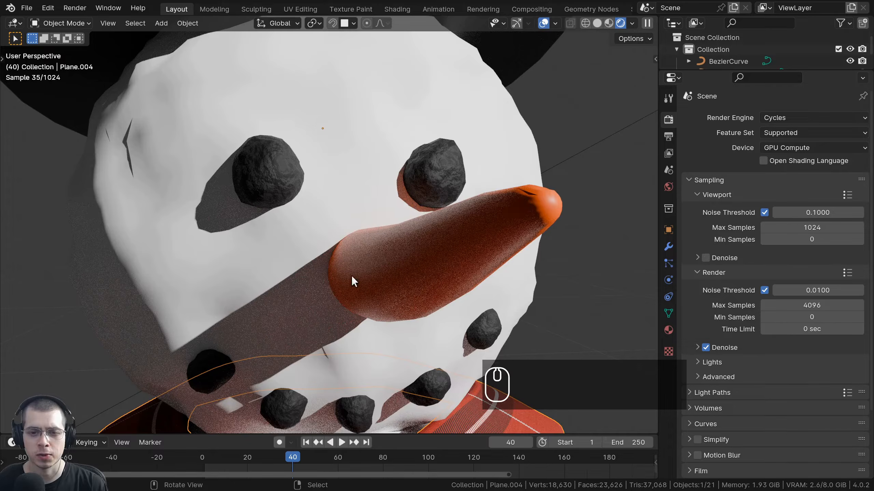
pyautogui.click(788, 147)
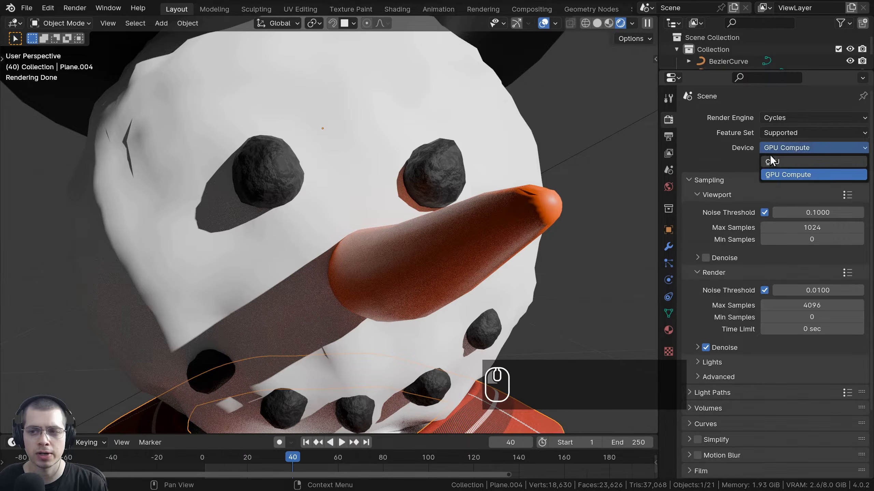
pyautogui.click(794, 147)
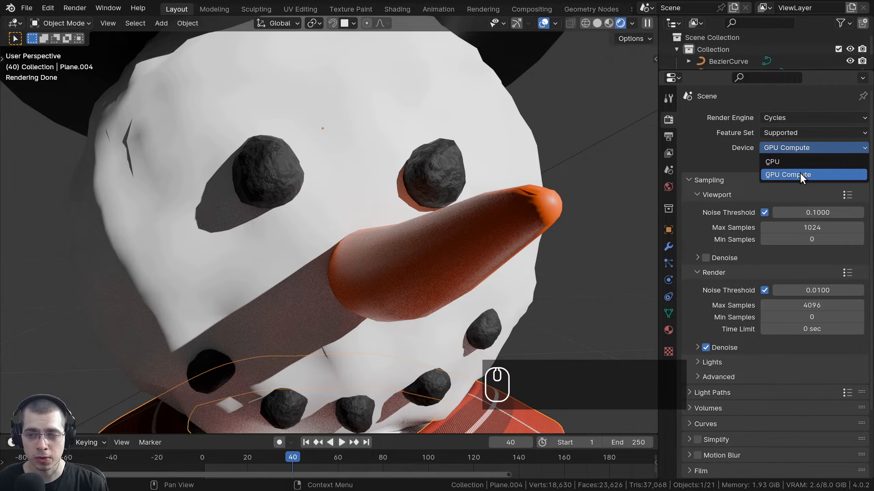
pyautogui.click(800, 173)
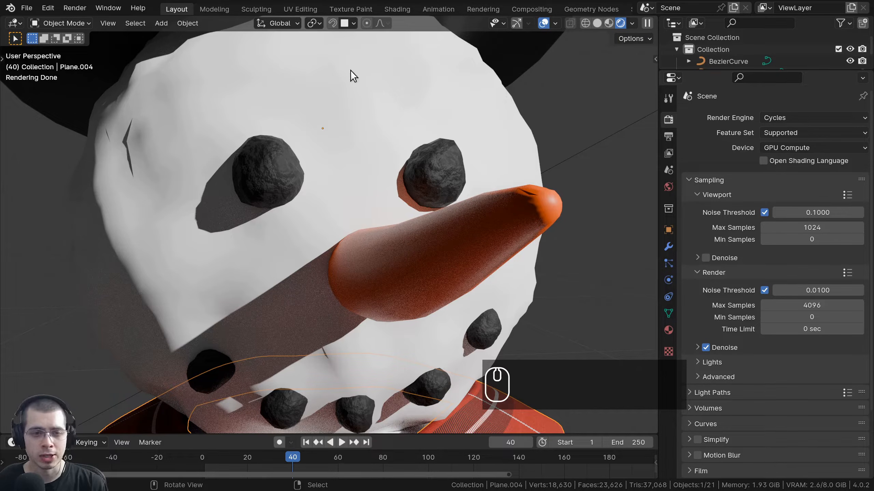
pyautogui.scroll(-3, 507, 209)
pyautogui.scroll(2, 296, 86)
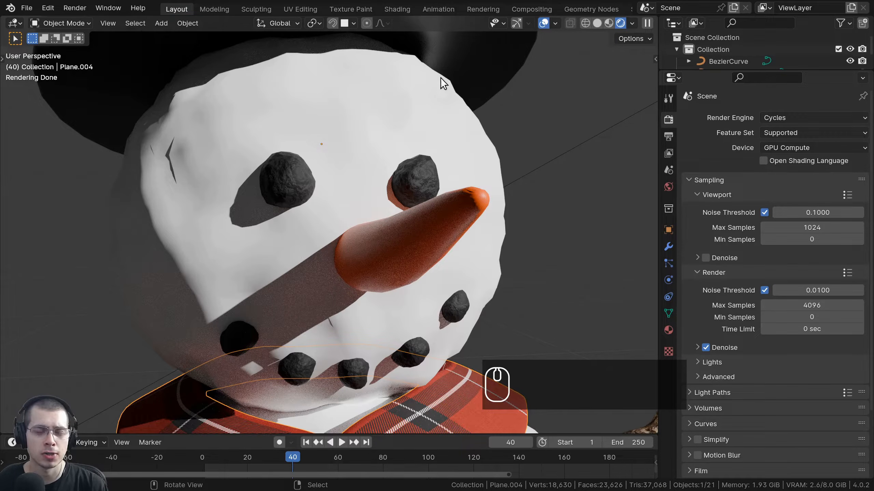
pyautogui.scroll(-4, 501, 234)
pyautogui.scroll(2, 429, 228)
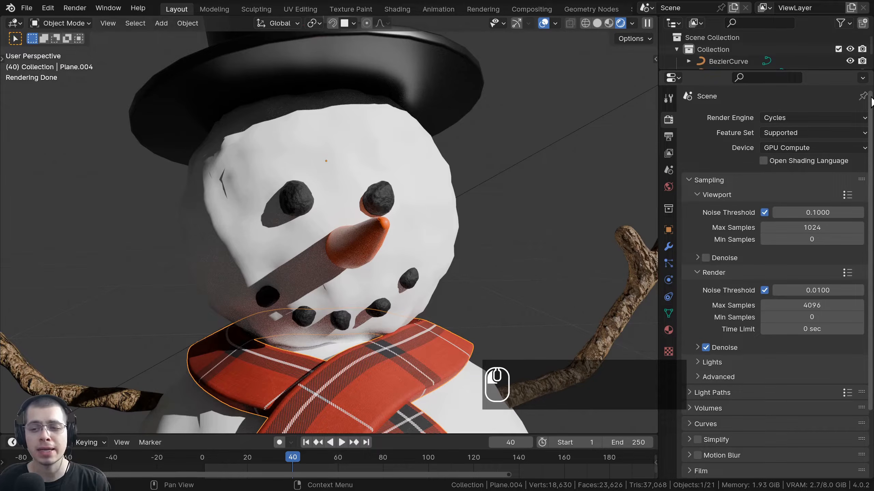
pyautogui.scroll(-3, 871, 153)
pyautogui.scroll(-2, 871, 153)
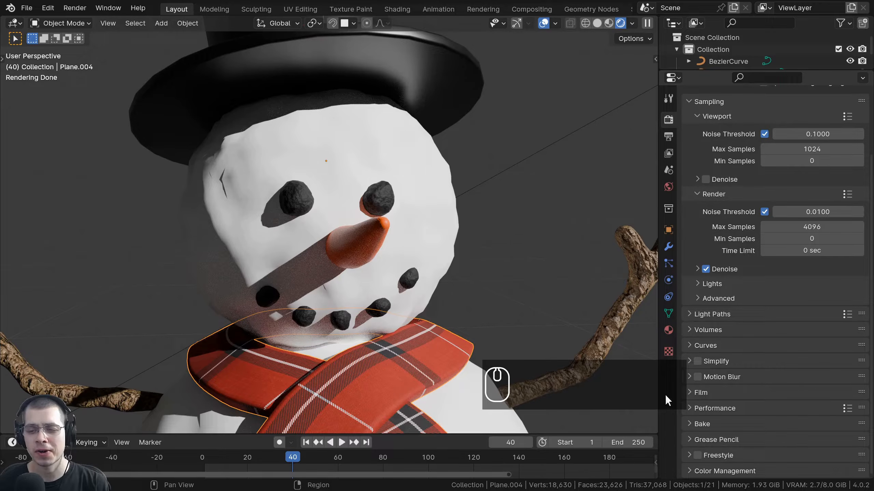
# Widen the 3D viewport slightly and glance at the Volumes and Simplify settings.
pyautogui.moveTo(657, 356); pyautogui.dragTo(672, 357)
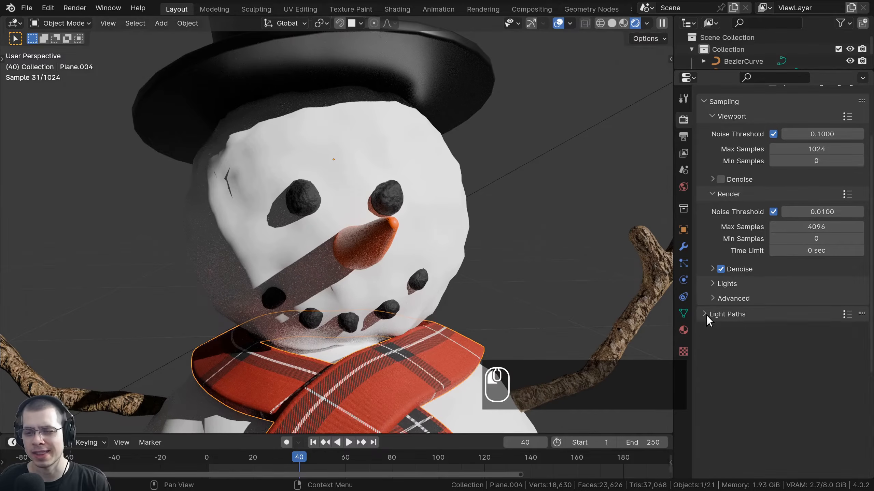
pyautogui.click(703, 326)
pyautogui.click(703, 326)
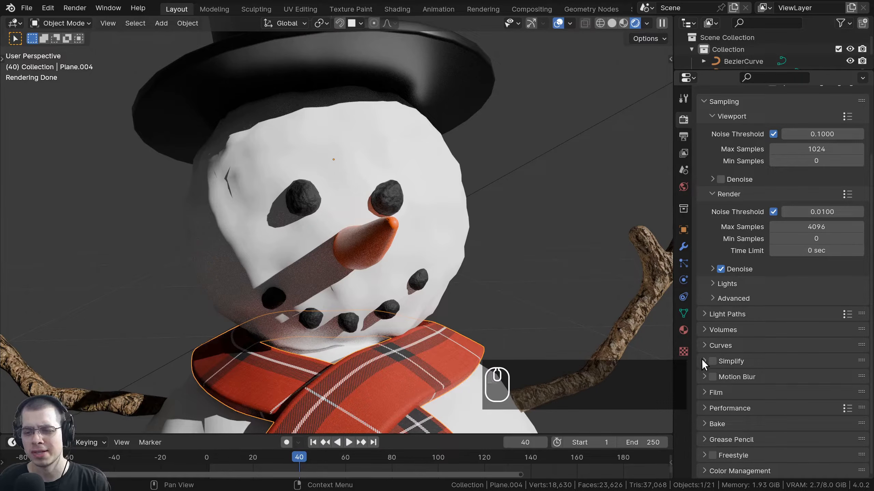
pyautogui.click(701, 360)
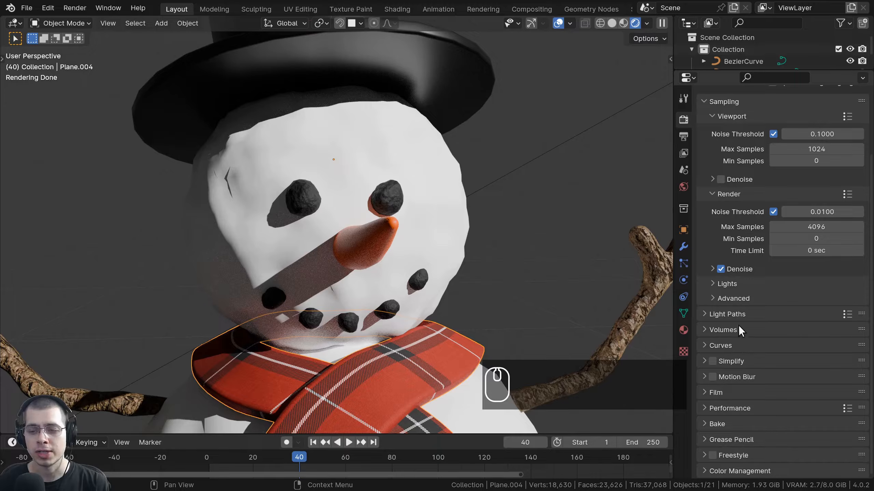
# Collapse and reopen the Sampling panel, then orbit around the snowman.
pyautogui.scroll(3, 733, 144)
pyautogui.click(705, 148)
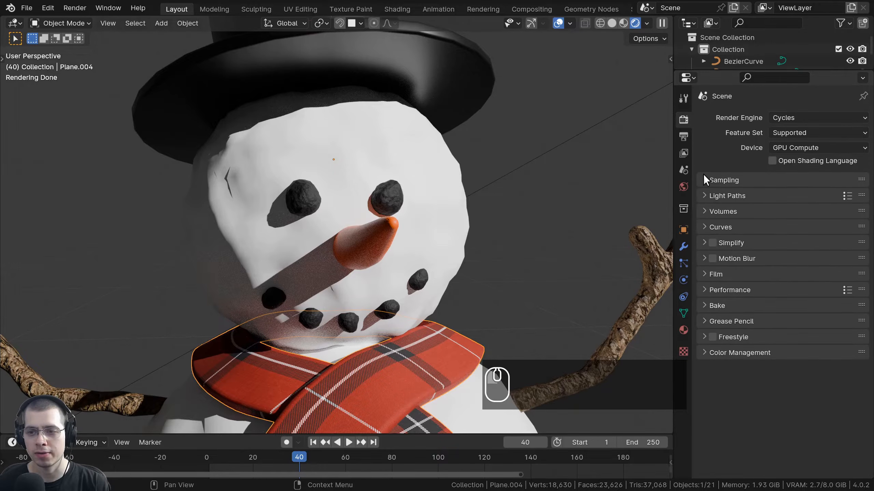
pyautogui.click(704, 176)
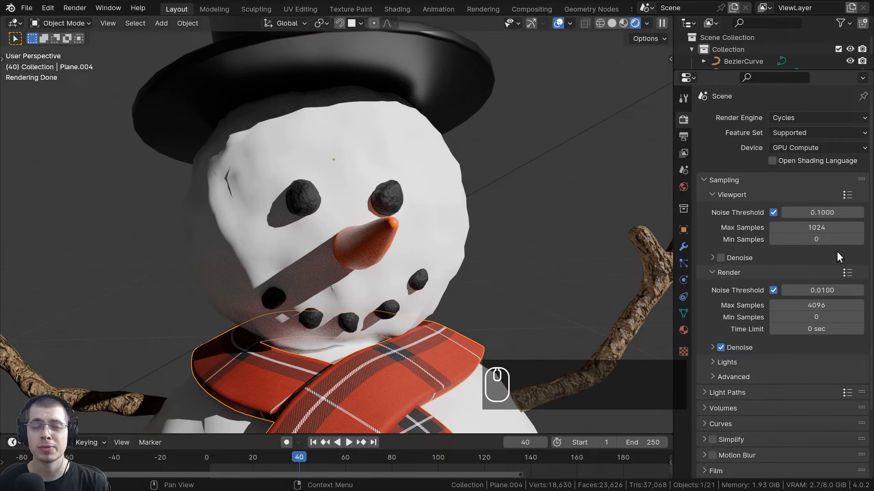
pyautogui.scroll(-5, 727, 376)
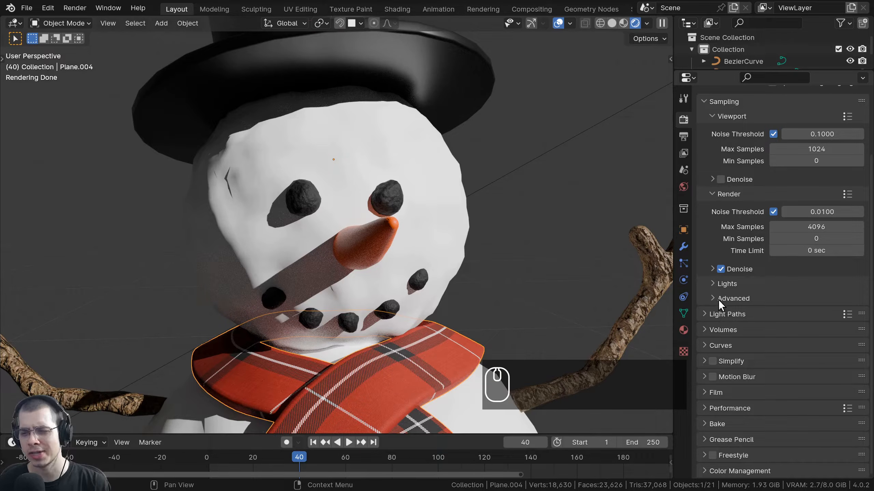
pyautogui.scroll(5, 740, 267)
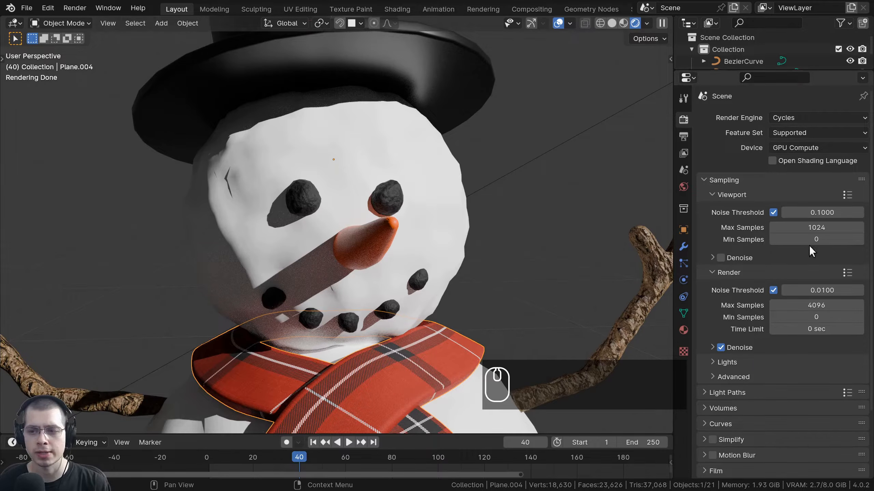
pyautogui.moveTo(508, 259); pyautogui.dragTo(538, 163, button='middle')
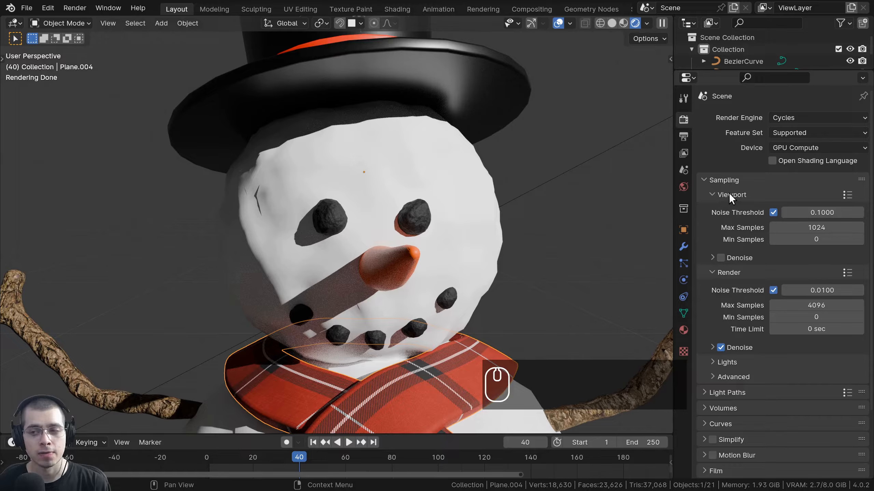
# Toggle the viewport and render sampling panels and orbit so the nose points right.
pyautogui.click(714, 194)
pyautogui.click(713, 194)
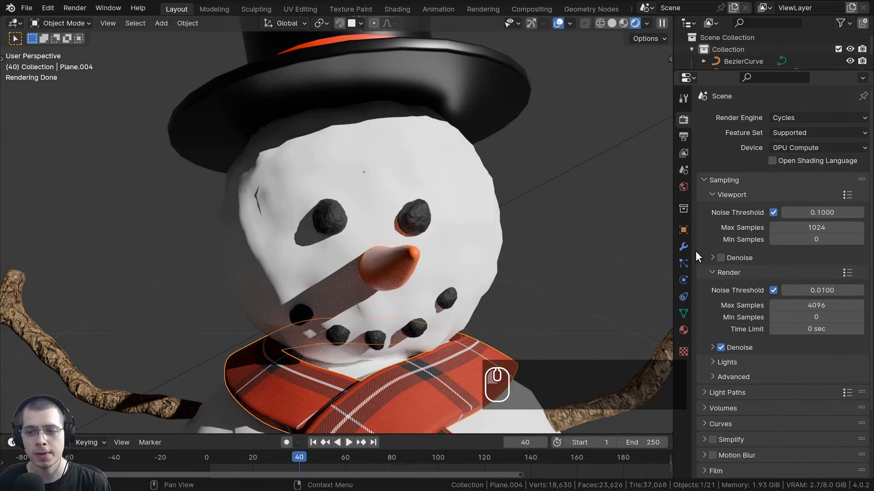
pyautogui.click(711, 272)
pyautogui.click(711, 272)
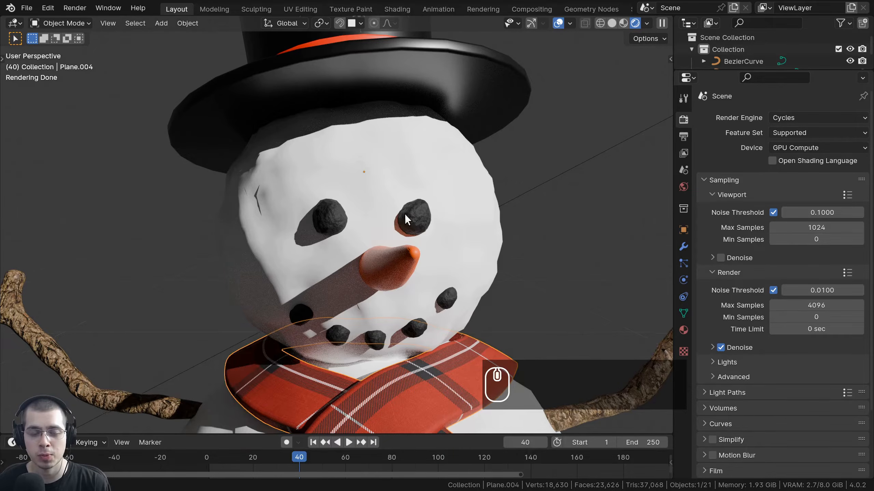
pyautogui.moveTo(344, 159); pyautogui.dragTo(454, 190, button='middle')
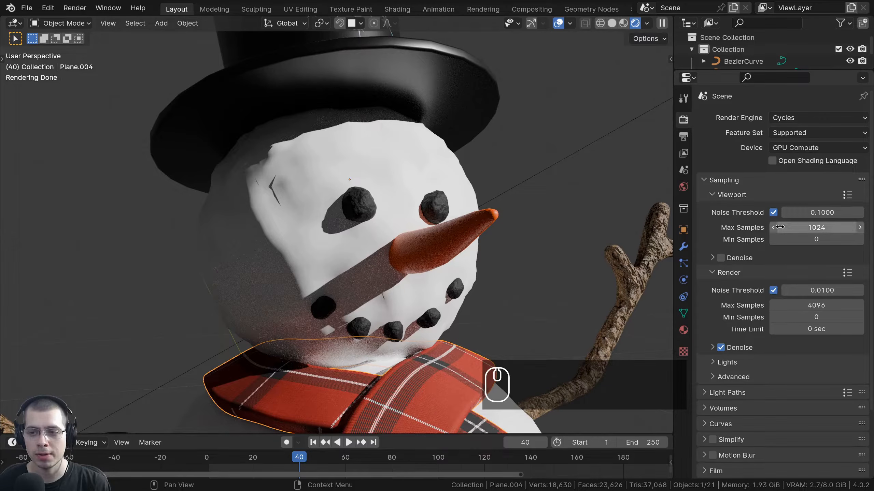
# Drop viewport max samples to 1 and orbit around the carrot nose to inspect the noise.
pyautogui.moveTo(830, 224); pyautogui.dragTo(763, 224)
pyautogui.moveTo(477, 288); pyautogui.dragTo(482, 289, button='middle')
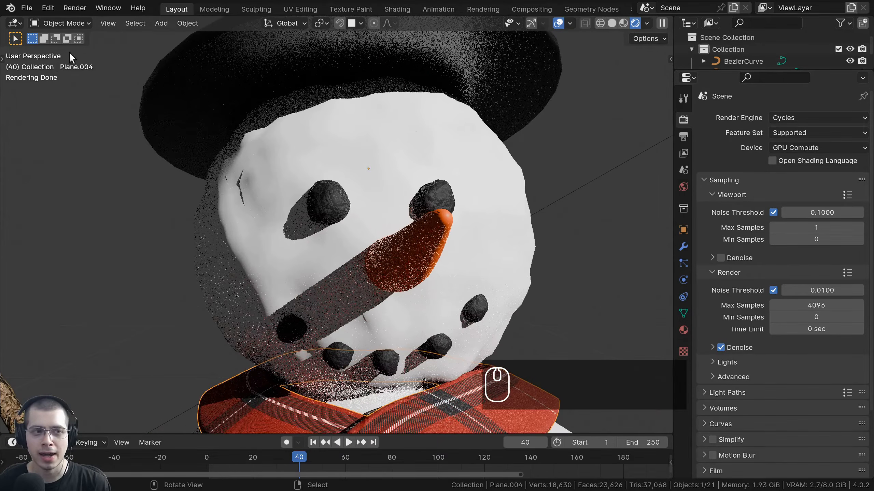
pyautogui.moveTo(385, 226); pyautogui.dragTo(238, 151, button='middle')
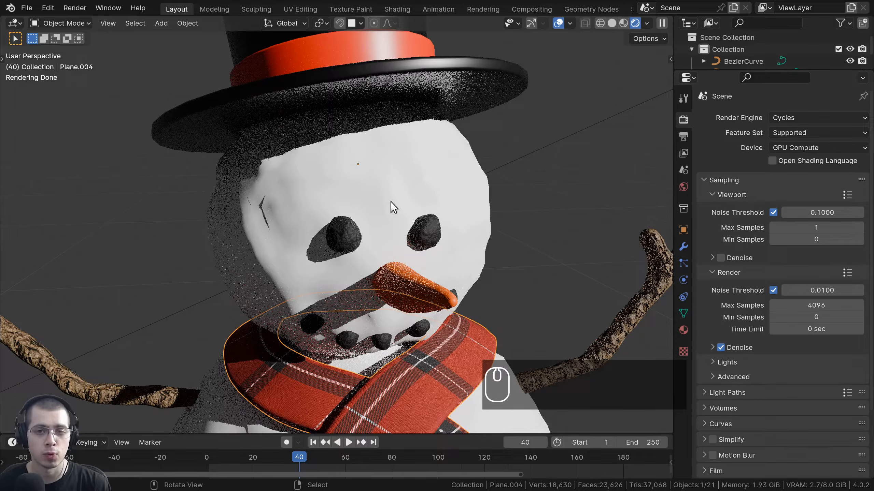
pyautogui.moveTo(348, 203); pyautogui.dragTo(385, 172, button='middle')
pyautogui.scroll(4, 513, 223)
pyautogui.keyDown('shift'); pyautogui.moveTo(513, 224); pyautogui.dragTo(431, 205, button='middle'); pyautogui.keyUp('shift')
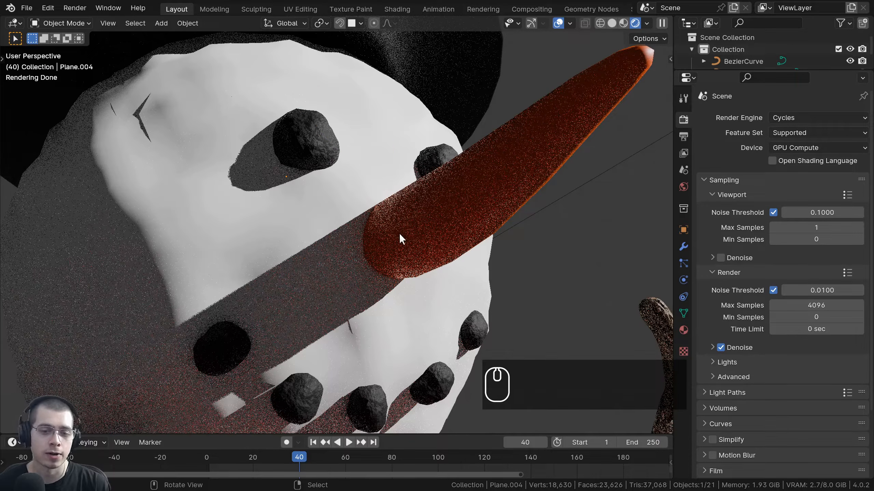
pyautogui.moveTo(399, 233); pyautogui.dragTo(473, 166, button='middle')
pyautogui.scroll(3, 472, 167)
pyautogui.scroll(-5, 473, 167)
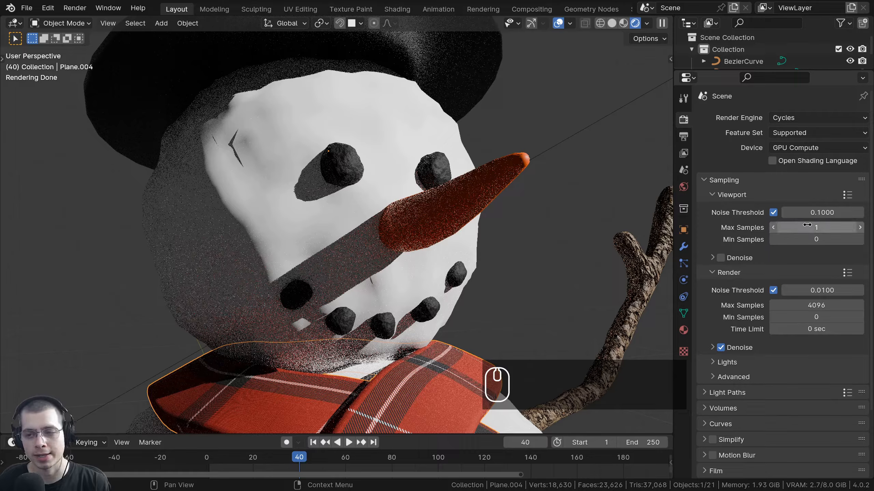
pyautogui.moveTo(372, 169); pyautogui.dragTo(411, 155, button='middle')
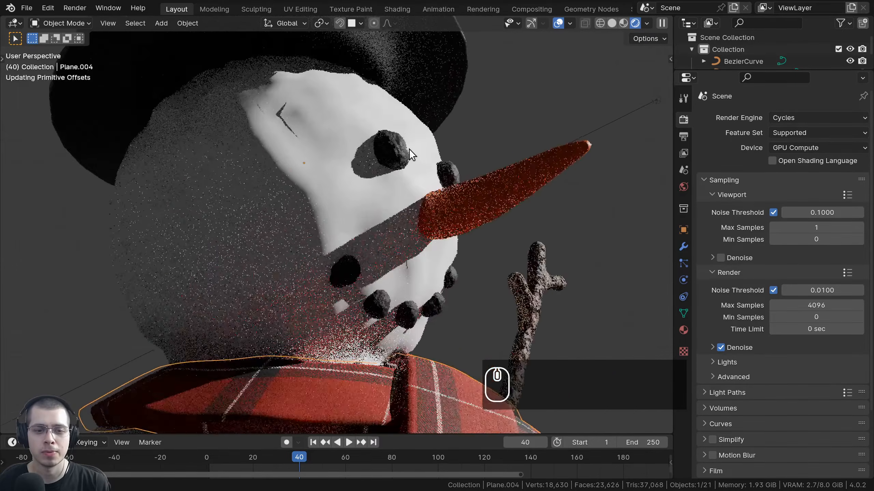
pyautogui.scroll(2, 411, 154)
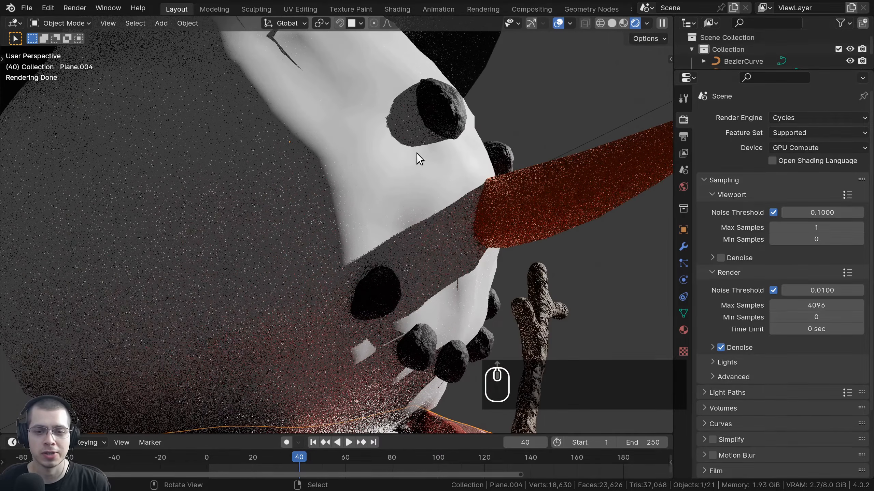
# Set viewport max samples to 1000 and orbit around the head as sampling restarts.
pyautogui.doubleClick(814, 227)
pyautogui.write('1000')
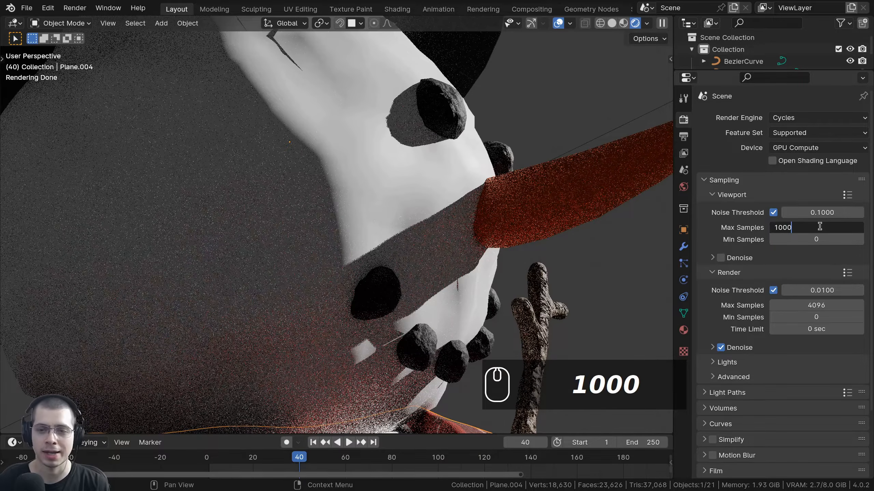
pyautogui.press('Return')
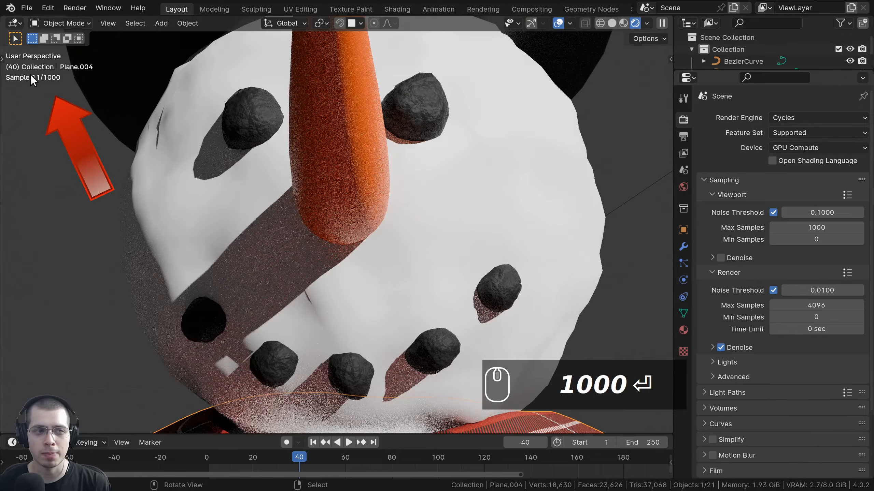
pyautogui.moveTo(171, 97); pyautogui.dragTo(196, 142, button='middle')
pyautogui.moveTo(39, 89)
pyautogui.mouseDown(button='middle')
pyautogui.moveTo(115, 115)
pyautogui.moveTo(25, 78)
pyautogui.moveTo(179, 103)
pyautogui.moveTo(19, 84)
pyautogui.moveTo(95, 85)
pyautogui.moveTo(28, 80)
pyautogui.mouseUp(button='middle')
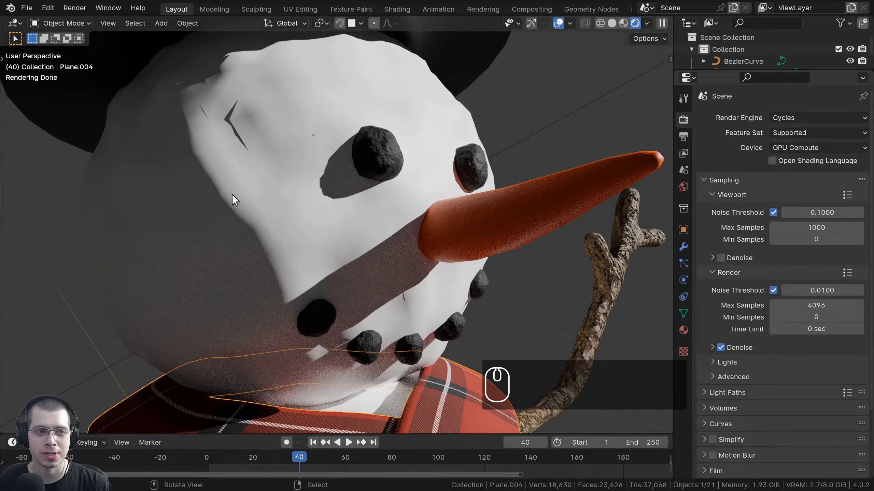
pyautogui.moveTo(234, 196); pyautogui.dragTo(154, 132, button='middle')
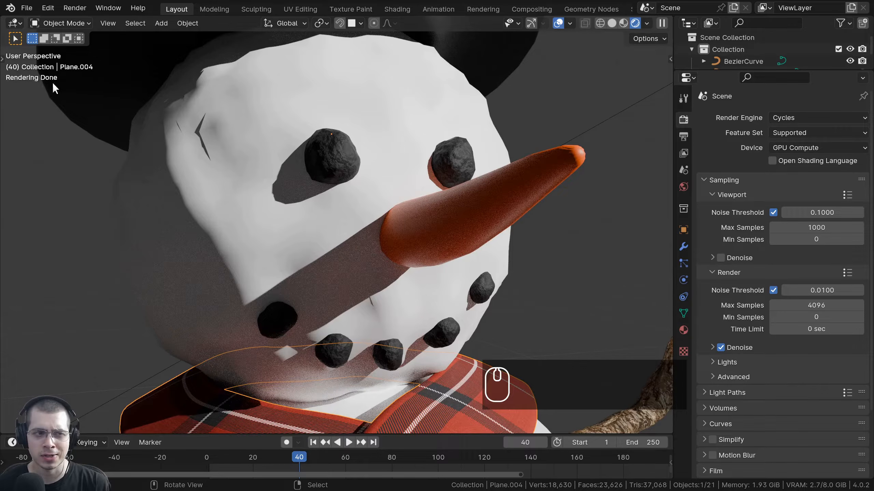
pyautogui.moveTo(67, 110); pyautogui.dragTo(37, 89, button='middle')
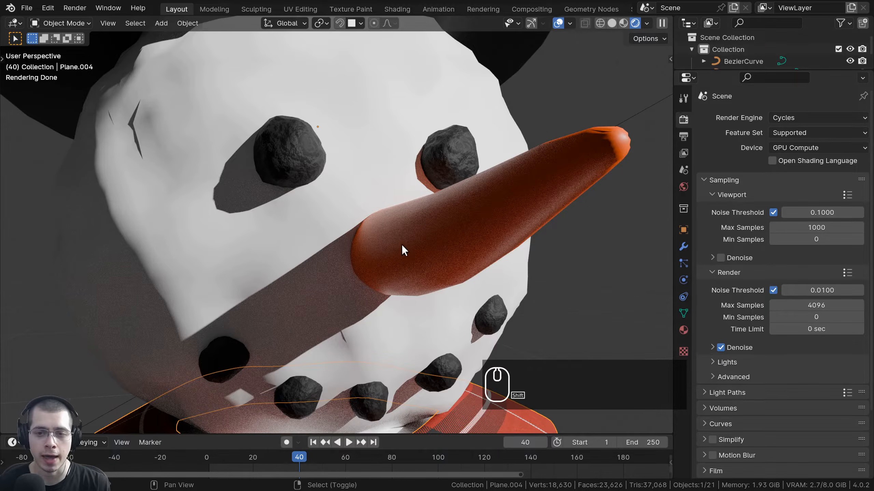
# Drag the viewport noise threshold up to 1.0000, down to 0.0010, then up again.
pyautogui.keyDown('shift'); pyautogui.moveTo(402, 244); pyautogui.dragTo(384, 244, button='middle'); pyautogui.keyUp('shift')
pyautogui.moveTo(802, 212); pyautogui.dragTo(842, 212)
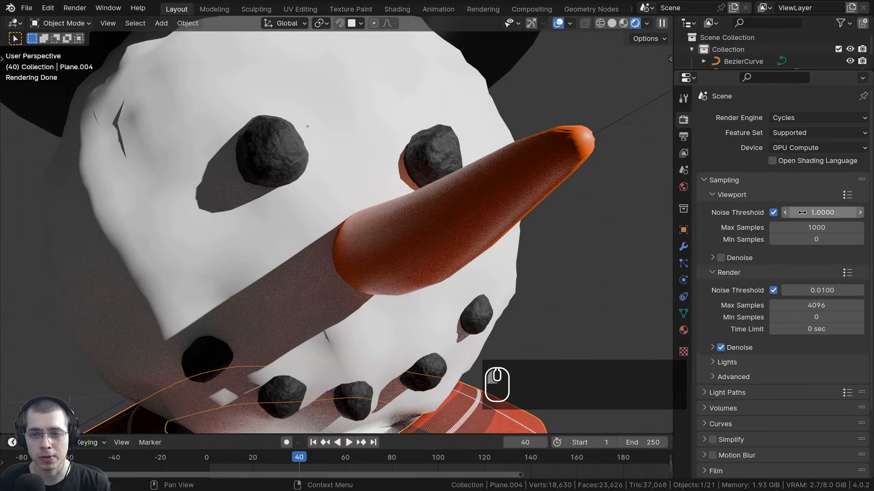
pyautogui.click(550, 194)
pyautogui.scroll(3, 393, 177)
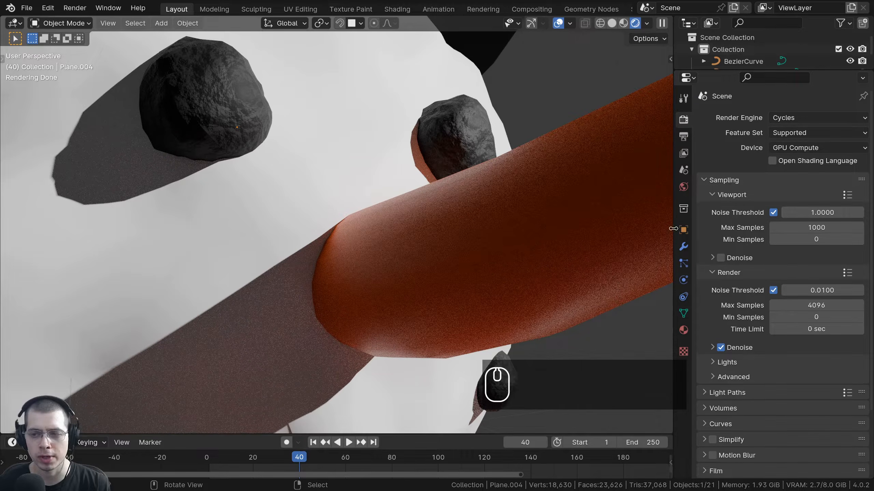
pyautogui.moveTo(823, 213); pyautogui.dragTo(767, 213)
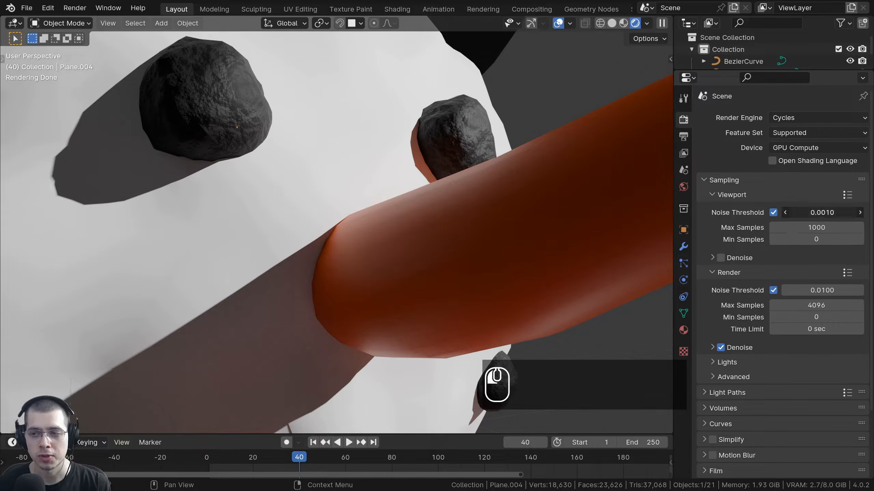
pyautogui.moveTo(822, 212); pyautogui.dragTo(872, 213)
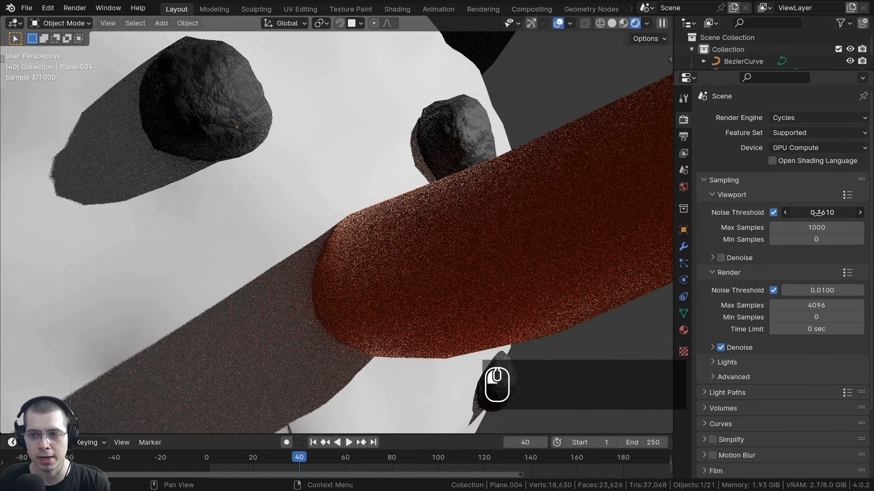
pyautogui.click(774, 212)
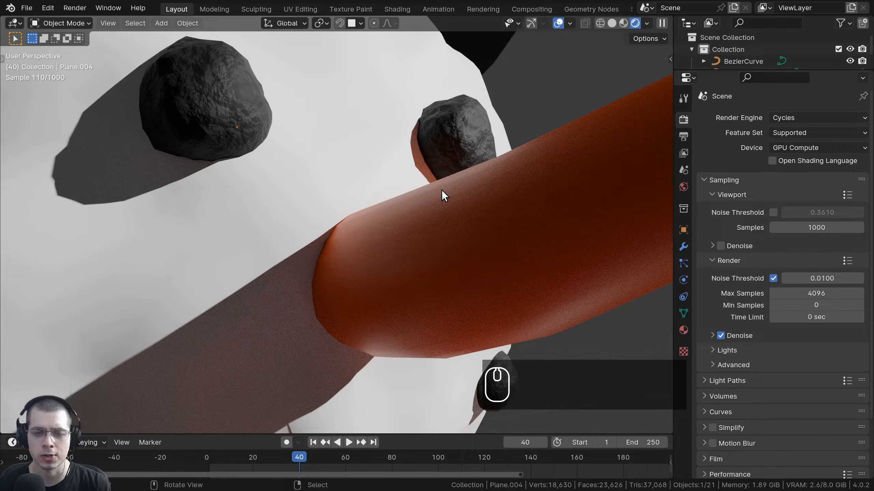
pyautogui.scroll(-3, 336, 228)
pyautogui.scroll(3, 320, 323)
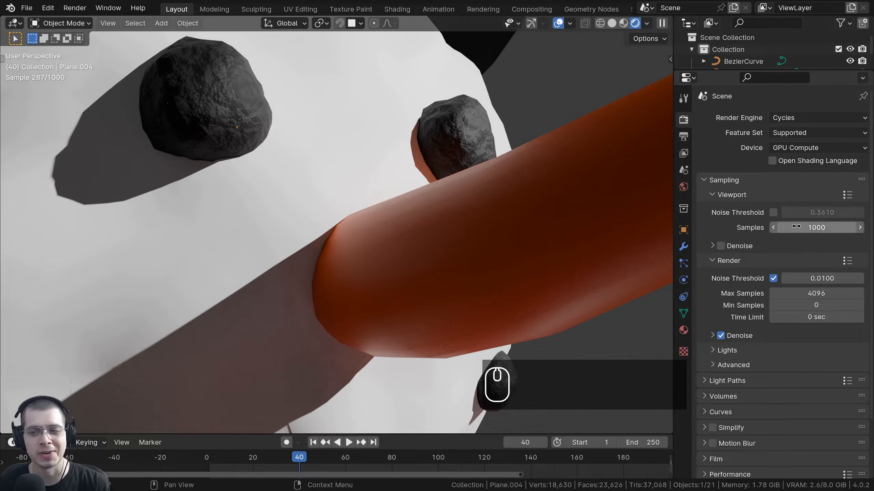
pyautogui.scroll(-2, 564, 272)
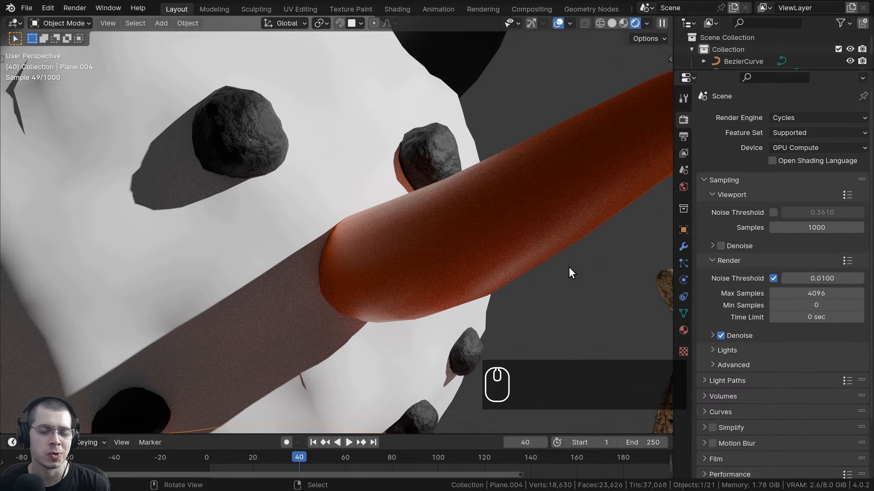
pyautogui.scroll(-4, 615, 245)
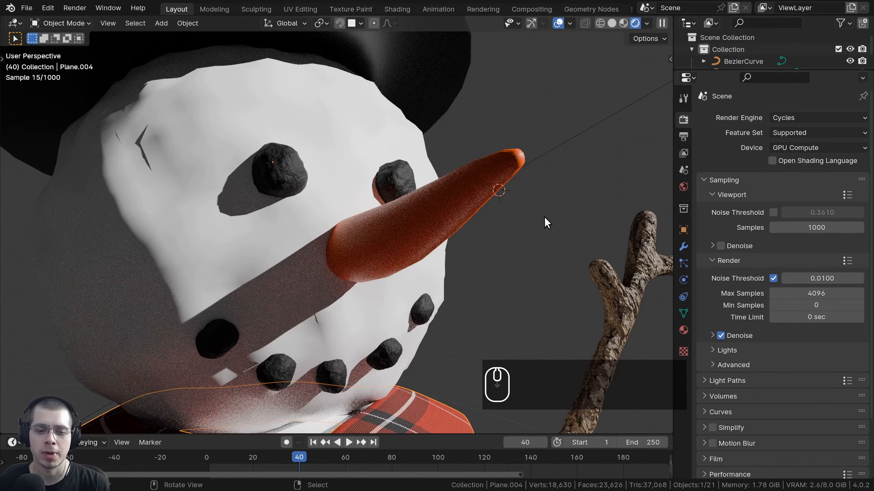
pyautogui.scroll(3, 526, 211)
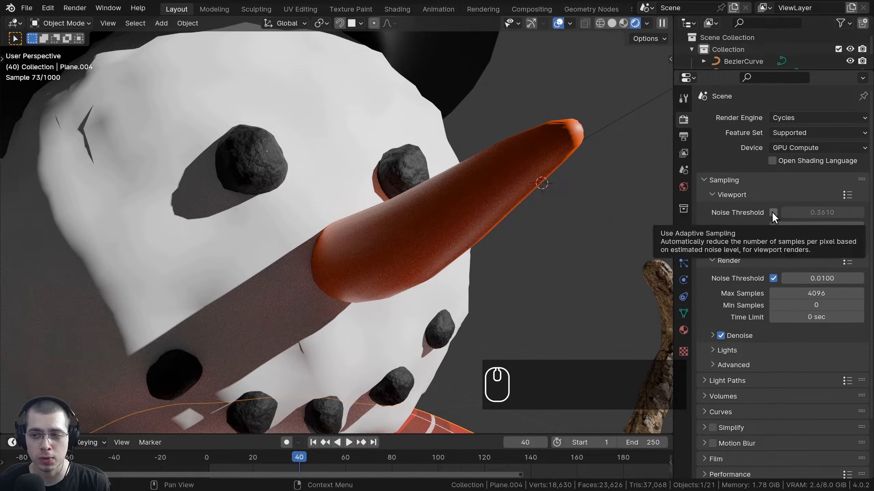
pyautogui.click(772, 212)
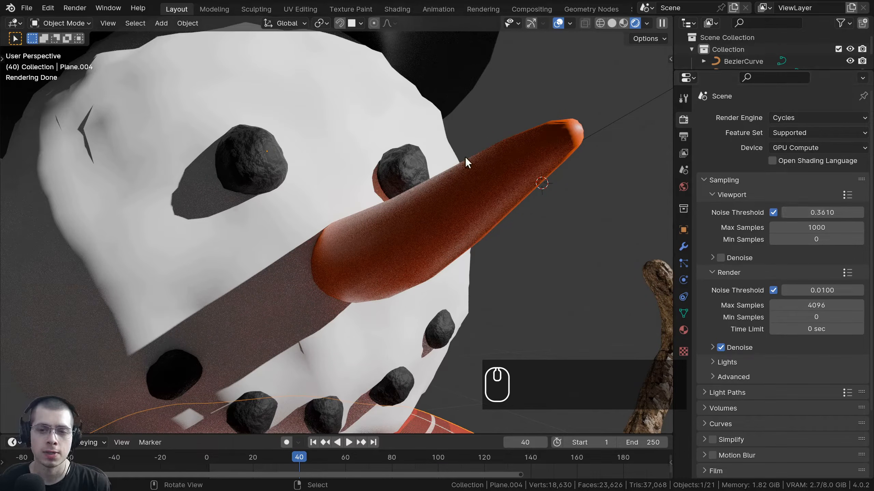
pyautogui.scroll(3, 508, 150)
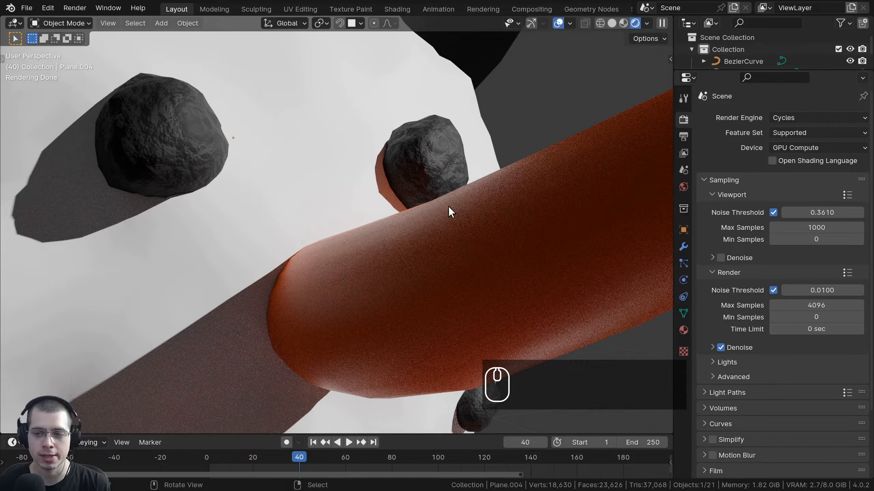
pyautogui.scroll(-5, 451, 206)
pyautogui.moveTo(417, 251); pyautogui.dragTo(436, 223, button='middle')
pyautogui.scroll(3, 436, 224)
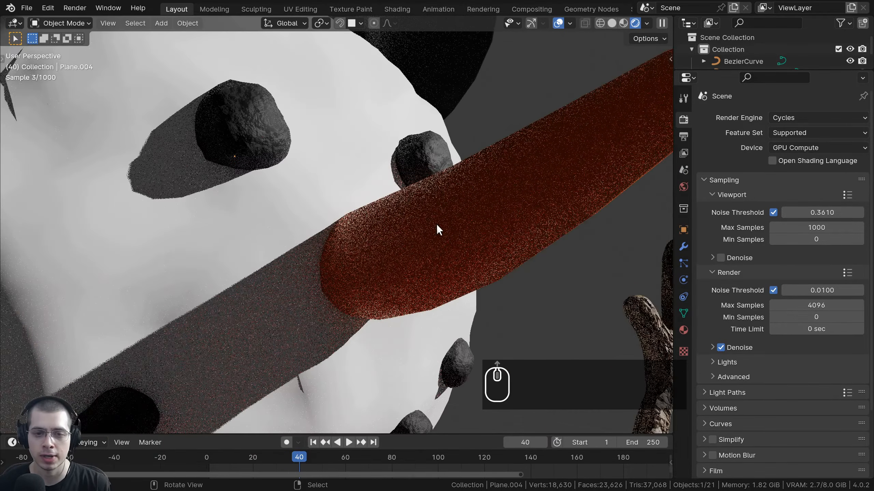
# Enter viewport noise threshold 0.01 and a sample count of 100, then orbit around the nose.
pyautogui.click(805, 212)
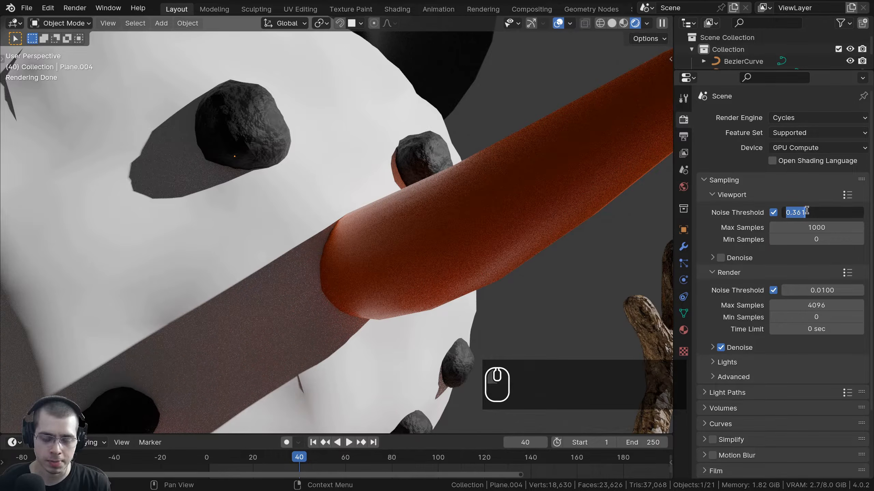
pyautogui.write('.01')
pyautogui.press('Return')
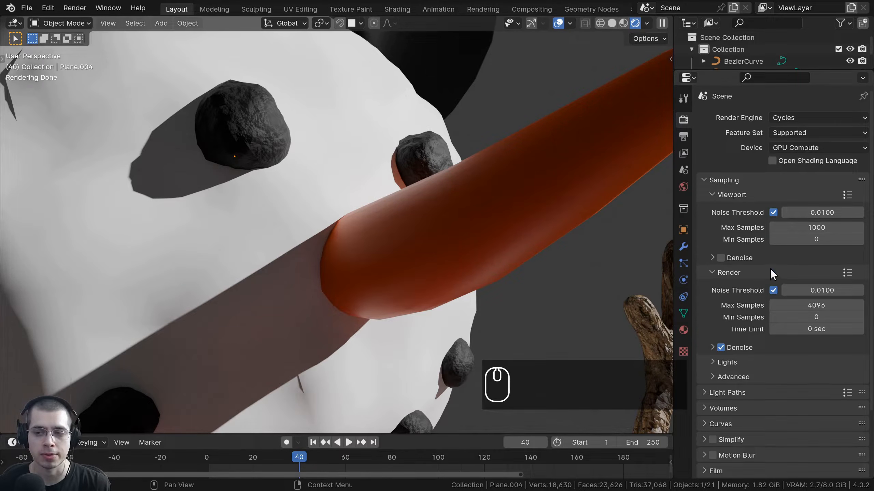
pyautogui.click(801, 240)
pyautogui.press('BackSpace')
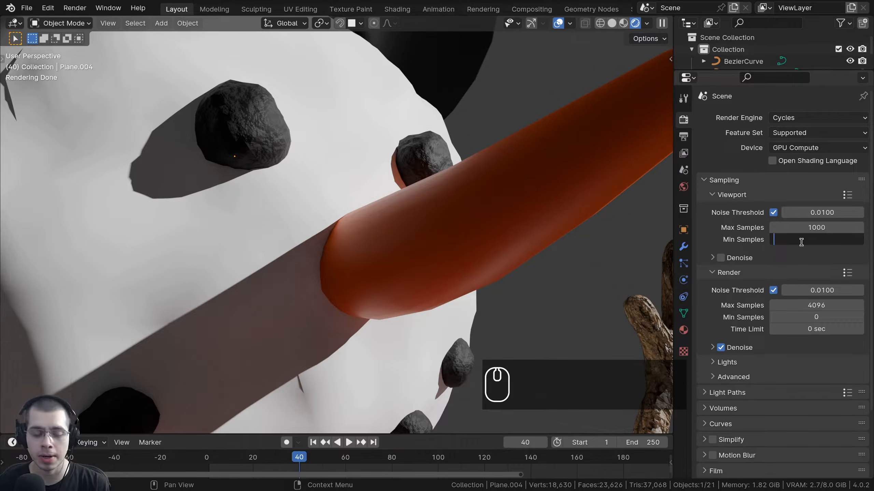
pyautogui.write('1')
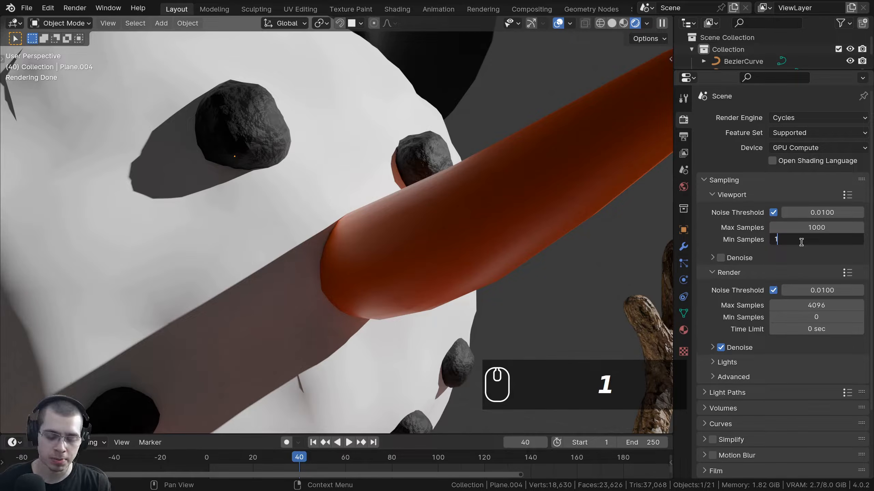
pyautogui.write('00')
pyautogui.press('Return')
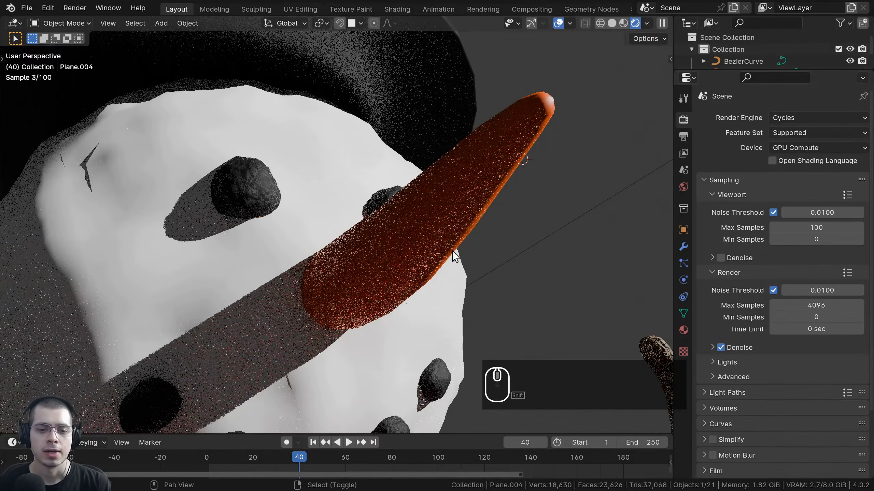
pyautogui.moveTo(454, 249); pyautogui.dragTo(306, 237, button='middle')
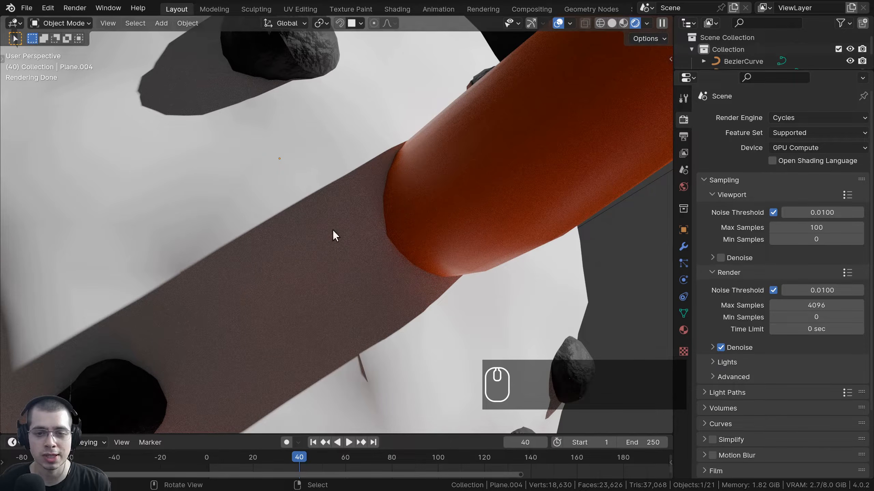
# Tick viewport Denoise and orbit around the carrot nose to watch the smoothed render.
pyautogui.click(720, 257)
pyautogui.scroll(-3, 419, 202)
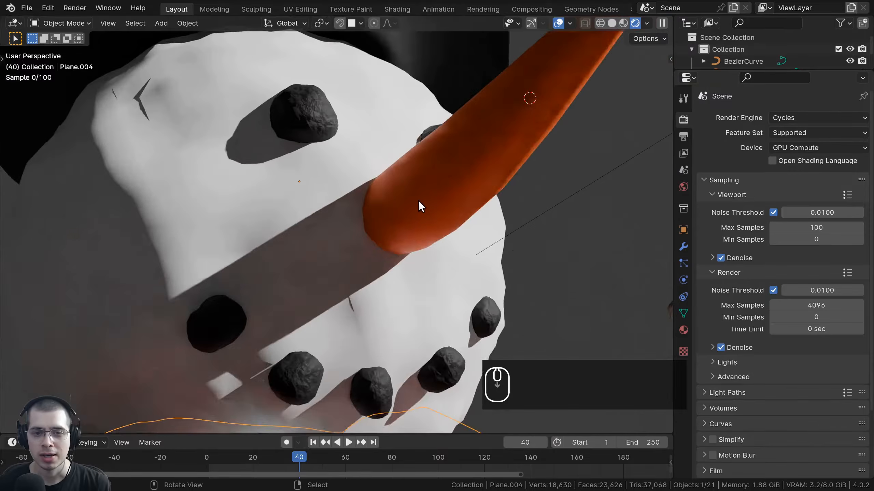
pyautogui.scroll(-2, 417, 200)
pyautogui.moveTo(417, 200); pyautogui.dragTo(552, 175, button='middle')
pyautogui.scroll(3, 552, 175)
pyautogui.scroll(3, 474, 208)
pyautogui.keyDown('shift'); pyautogui.moveTo(474, 207); pyautogui.dragTo(448, 186, button='middle'); pyautogui.keyUp('shift')
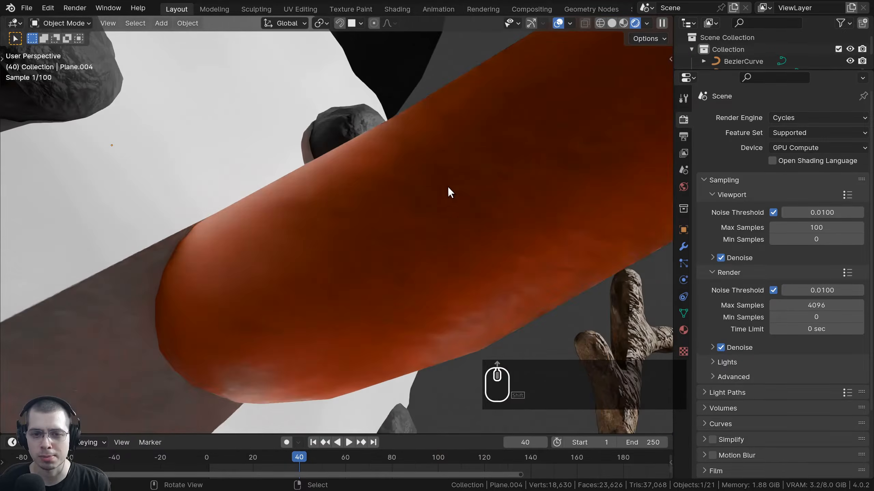
pyautogui.scroll(-3, 536, 225)
pyautogui.moveTo(523, 244); pyautogui.dragTo(553, 182, button='middle')
pyautogui.scroll(3, 447, 229)
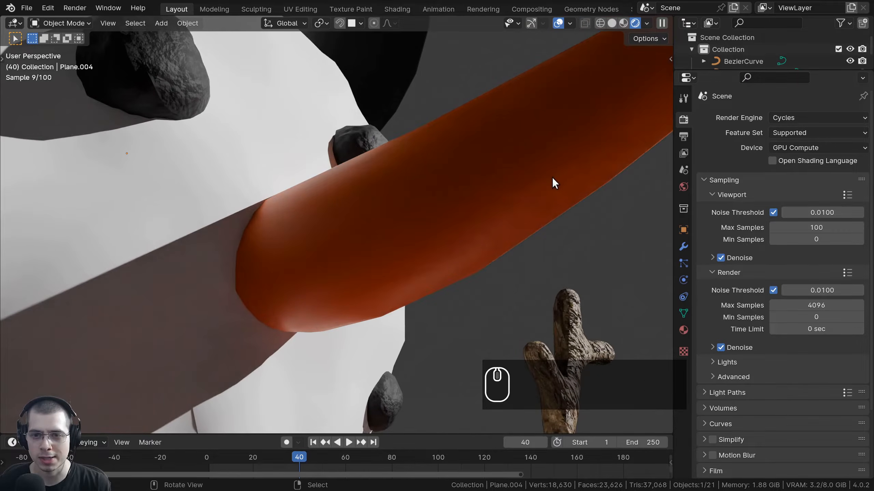
pyautogui.scroll(-5, 241, 280)
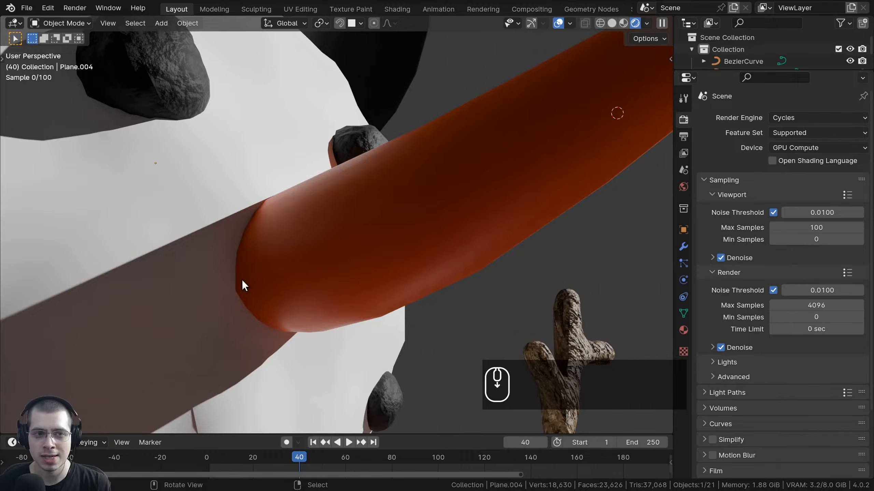
pyautogui.moveTo(242, 281); pyautogui.dragTo(362, 271, button='middle')
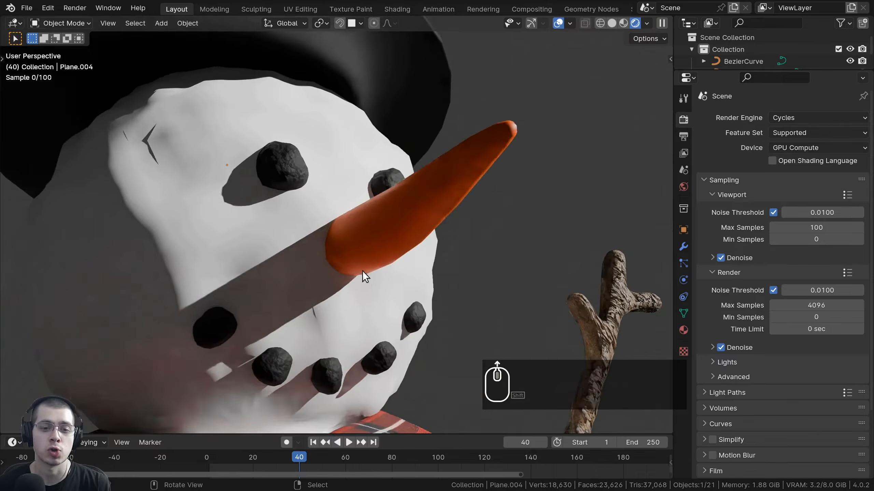
pyautogui.scroll(5, 362, 271)
pyautogui.keyDown('shift'); pyautogui.moveTo(211, 358); pyautogui.dragTo(303, 215, button='middle'); pyautogui.keyUp('shift')
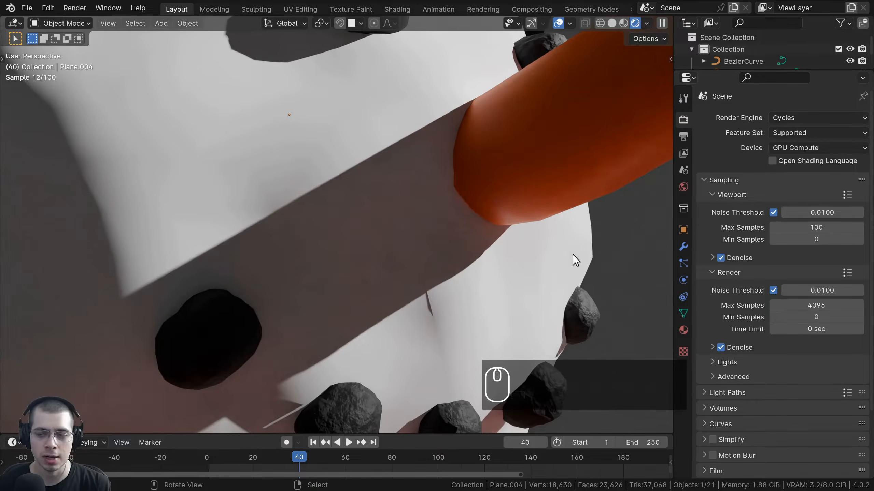
# Expand viewport denoising and choose the OptiX denoiser with Albedo and Normal passes.
pyautogui.click(711, 258)
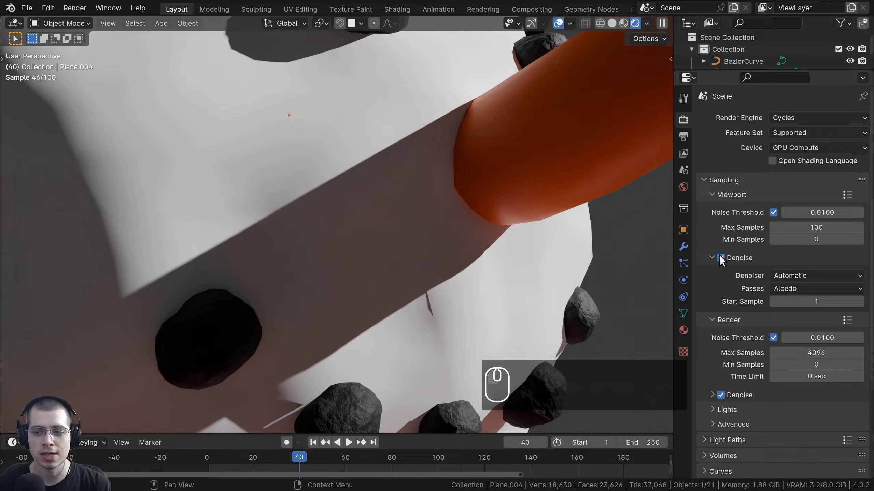
pyautogui.keyDown('shift'); pyautogui.moveTo(427, 120); pyautogui.dragTo(400, 121, button='middle'); pyautogui.keyUp('shift')
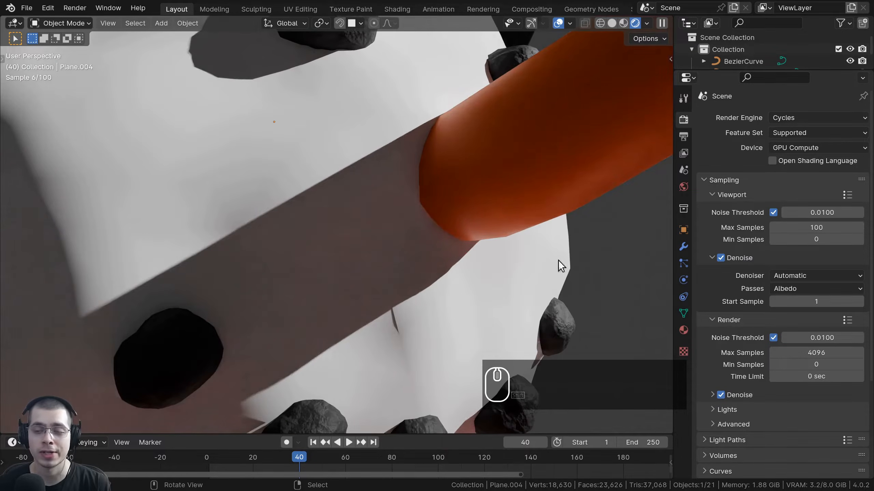
pyautogui.click(712, 257)
pyautogui.click(710, 257)
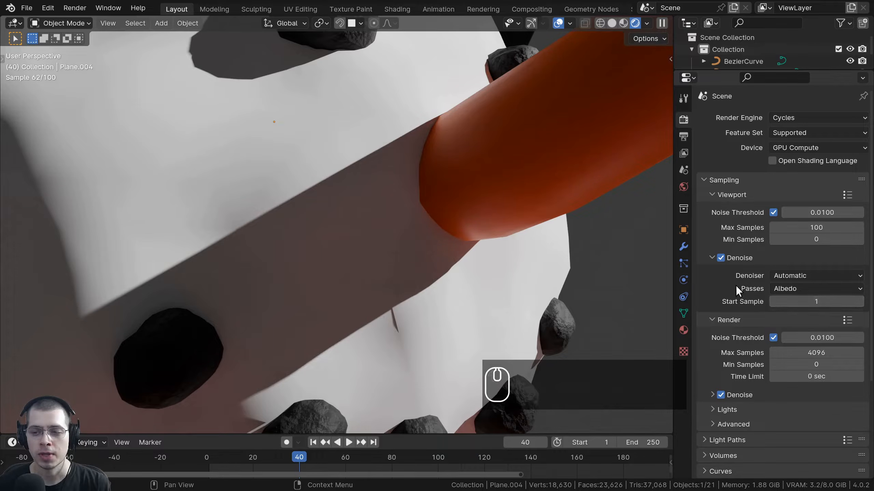
pyautogui.click(779, 277)
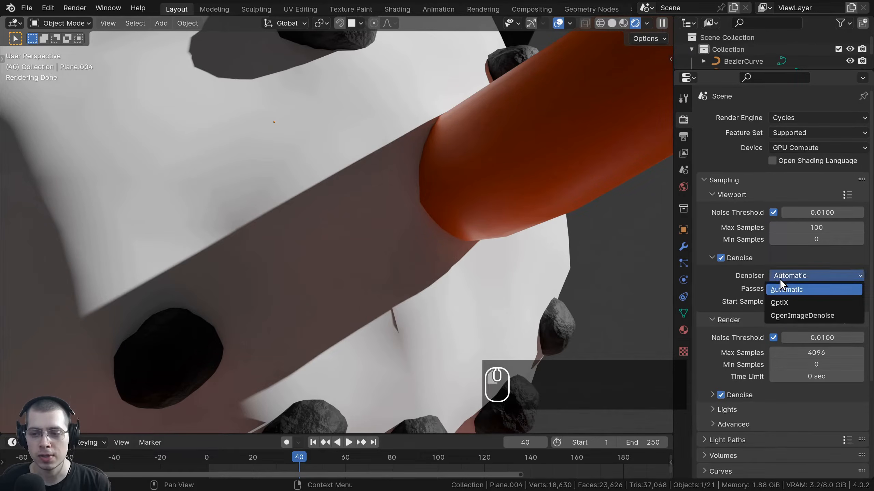
pyautogui.click(790, 303)
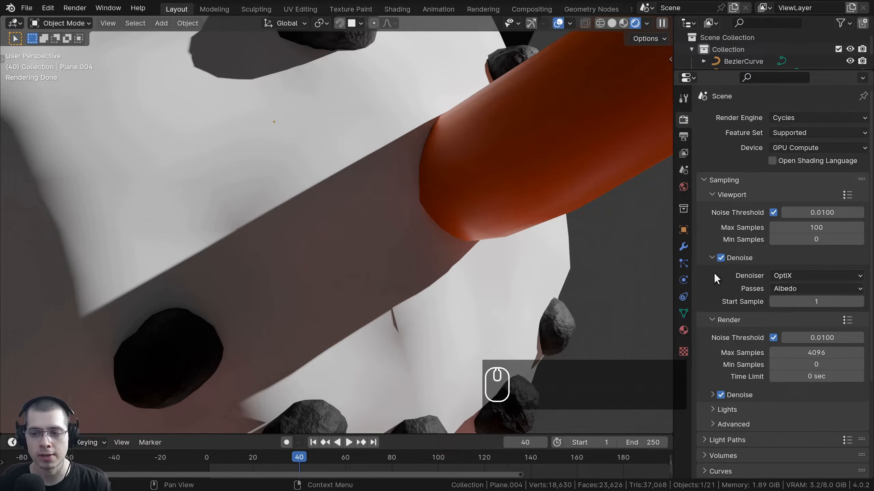
pyautogui.click(774, 290)
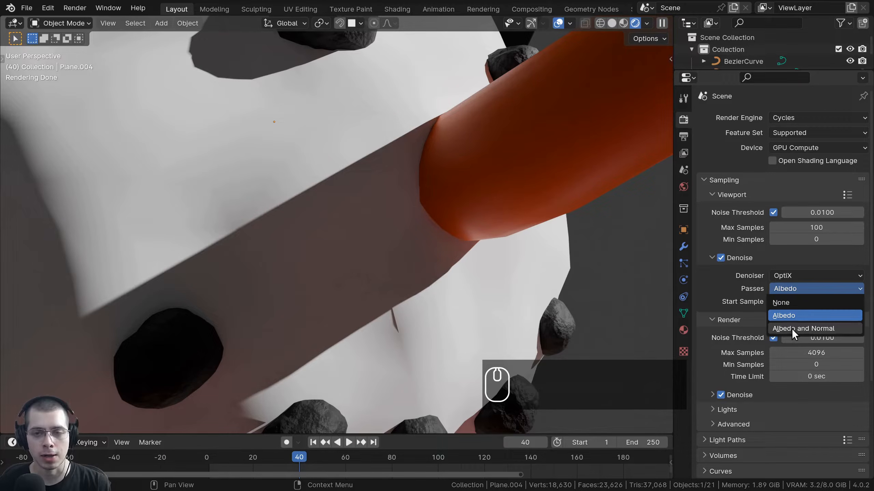
pyautogui.click(792, 329)
pyautogui.click(789, 289)
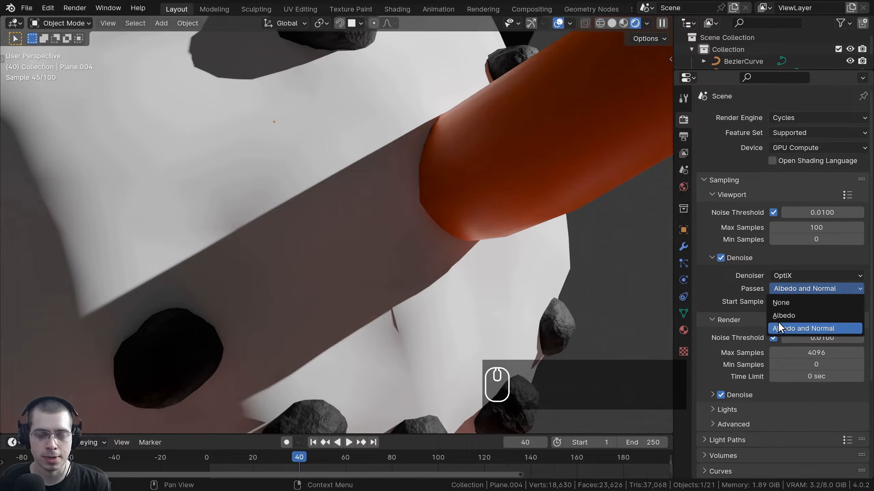
pyautogui.click(823, 327)
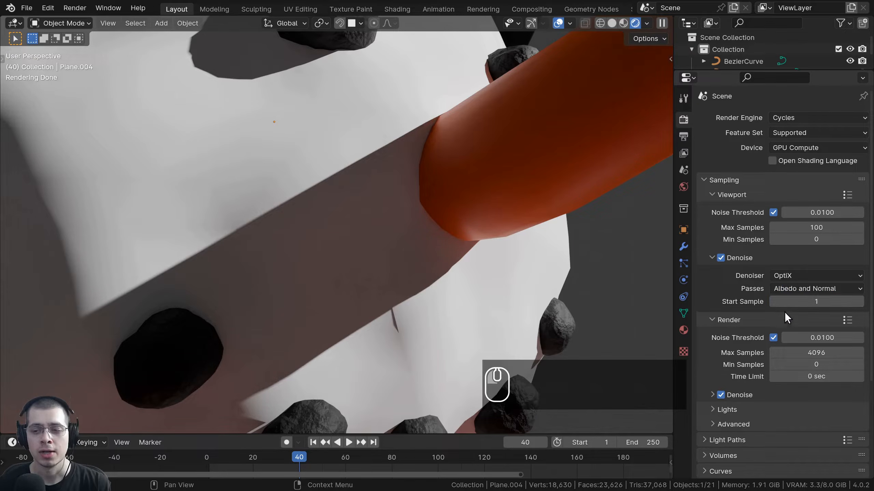
pyautogui.click(801, 288)
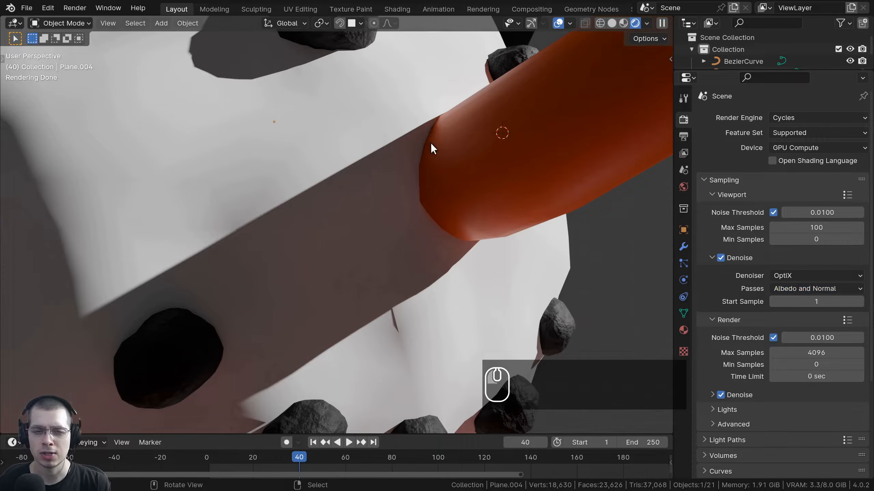
# Orbit around the carrot nose and set the viewport denoise start sample to 100.
pyautogui.moveTo(451, 130); pyautogui.dragTo(373, 199, button='middle')
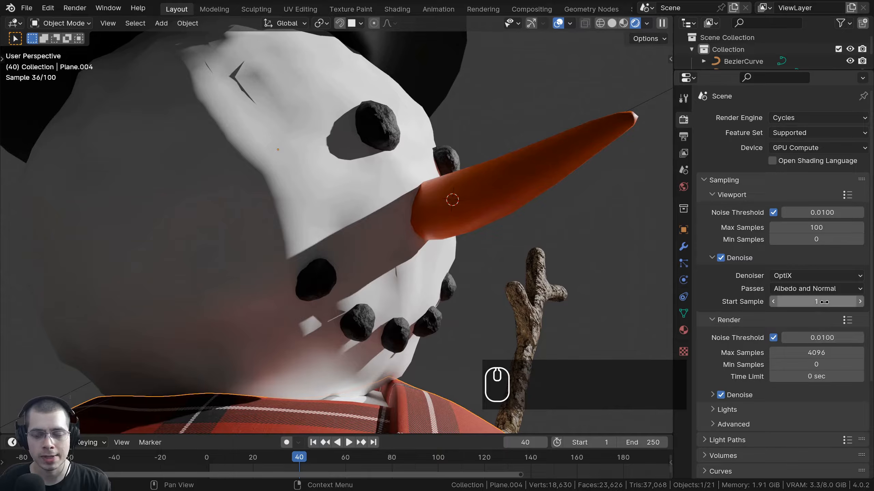
pyautogui.keyDown('shift'); pyautogui.moveTo(498, 255); pyautogui.dragTo(489, 290, button='middle'); pyautogui.keyUp('shift')
pyautogui.scroll(1, 489, 290)
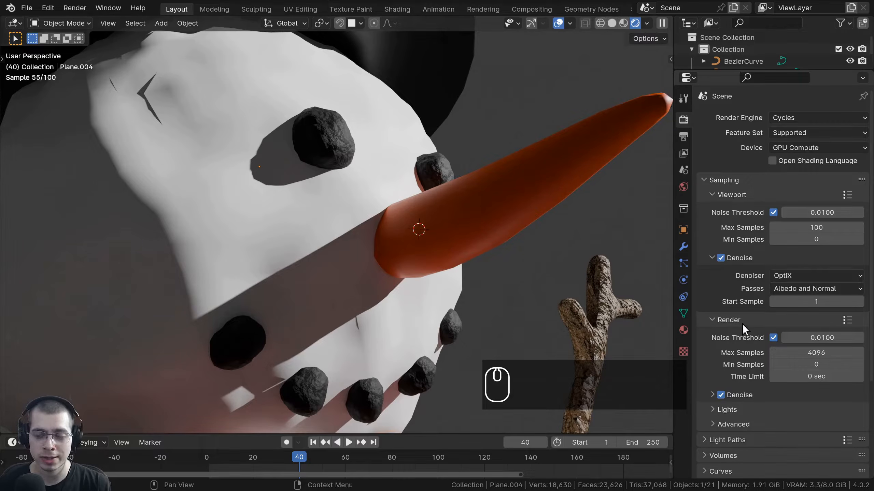
pyautogui.click(802, 305)
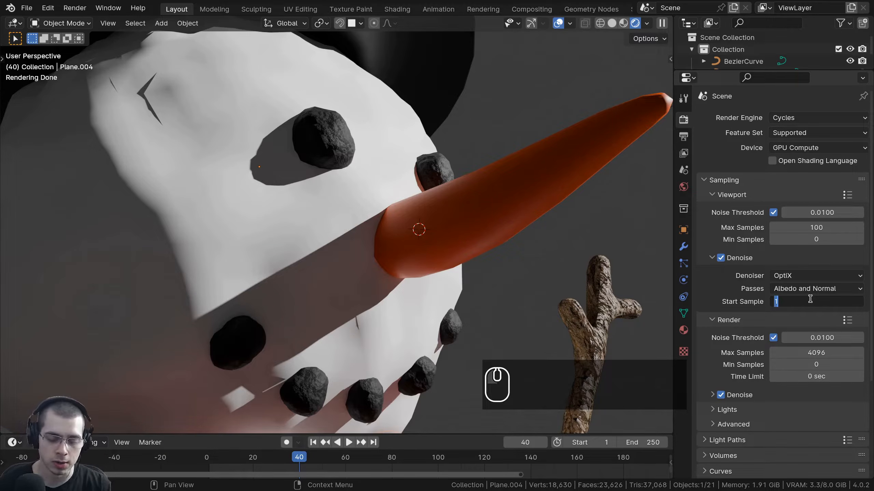
pyautogui.write('100')
pyautogui.press('Return')
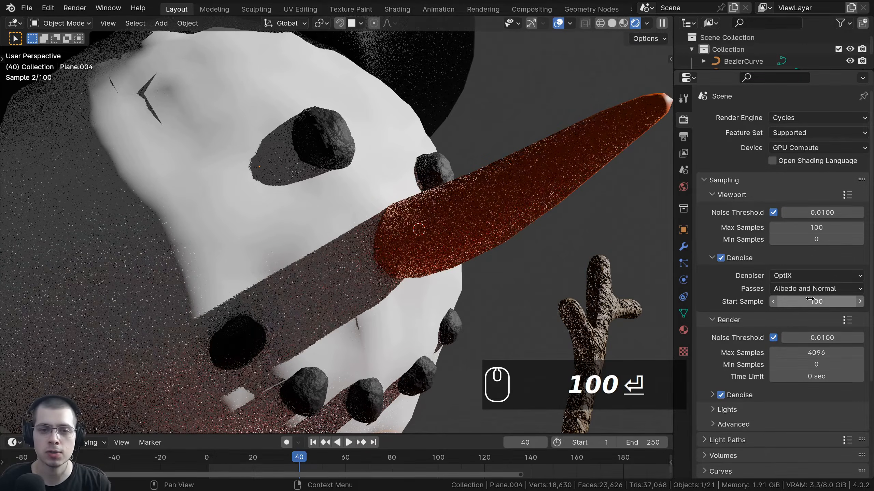
# Drag the denoise start sample back to 0 and orbit to a front view of the face.
pyautogui.scroll(2, 466, 255)
pyautogui.scroll(2, 467, 255)
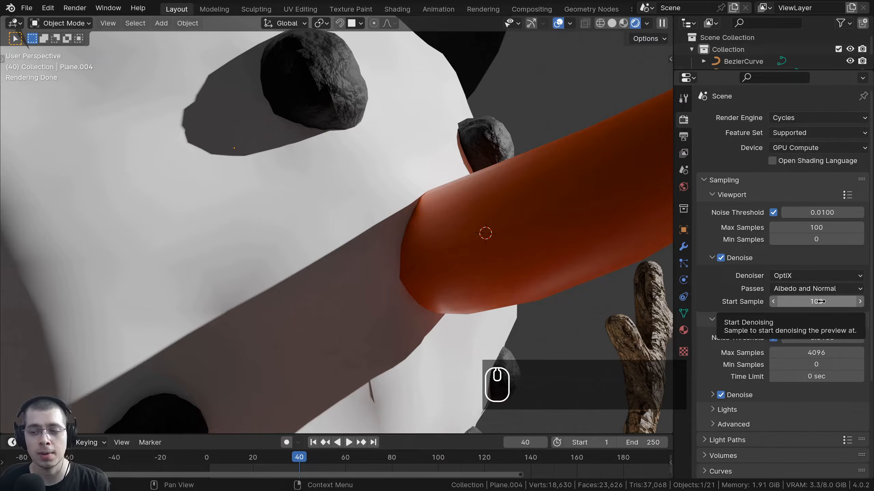
pyautogui.moveTo(821, 301); pyautogui.dragTo(698, 302)
pyautogui.scroll(-5, 482, 262)
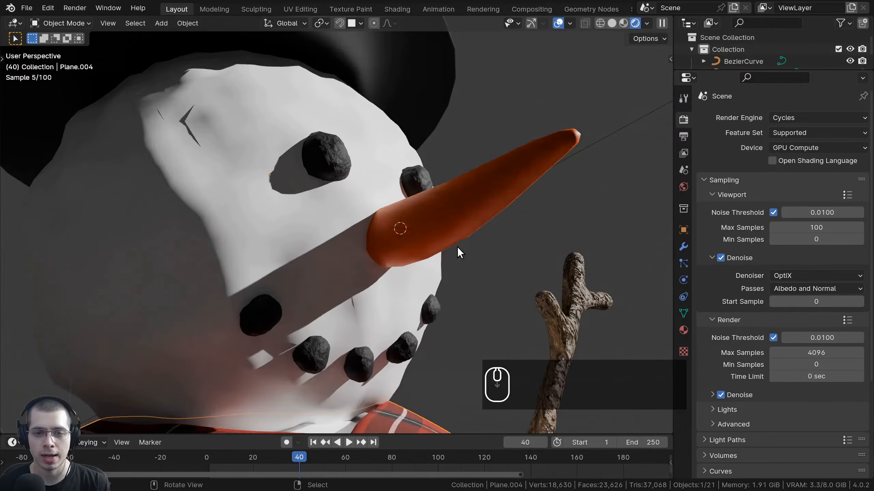
pyautogui.moveTo(457, 247); pyautogui.dragTo(279, 188, button='middle')
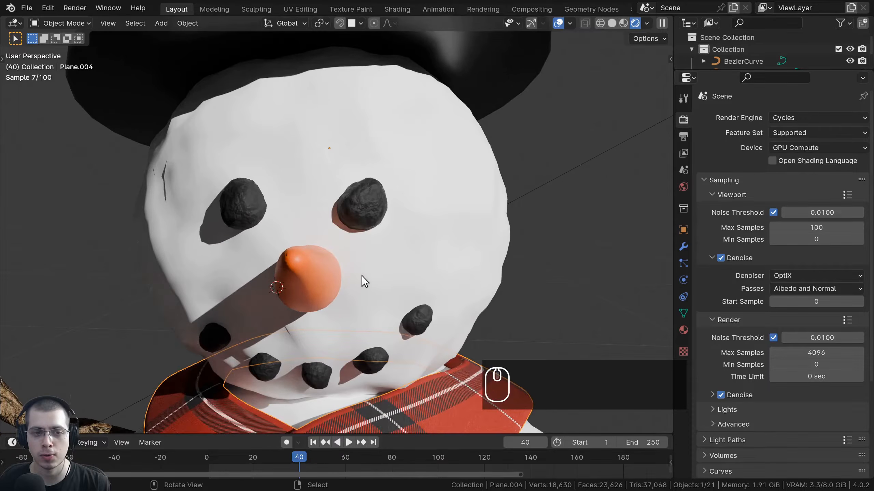
pyautogui.moveTo(362, 276); pyautogui.dragTo(274, 312, button='middle')
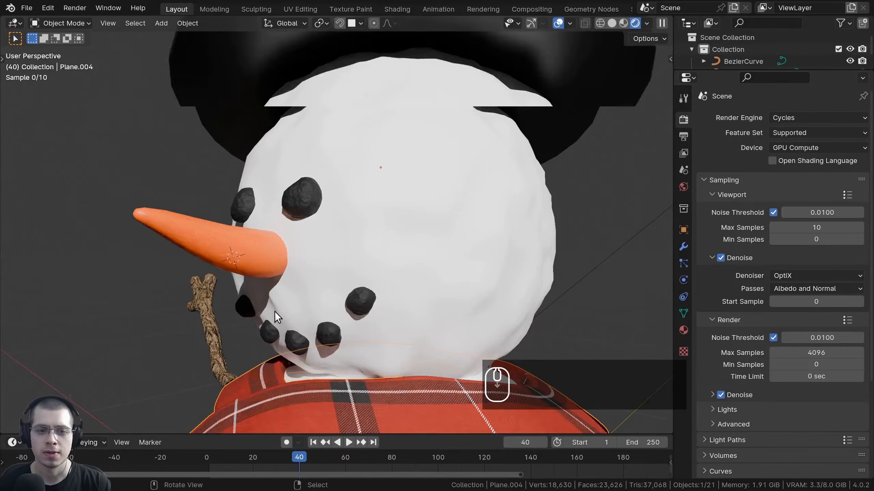
pyautogui.moveTo(324, 237); pyautogui.dragTo(491, 207, button='middle')
pyautogui.keyDown('shift'); pyautogui.moveTo(411, 290); pyautogui.dragTo(412, 304, button='middle'); pyautogui.keyUp('shift')
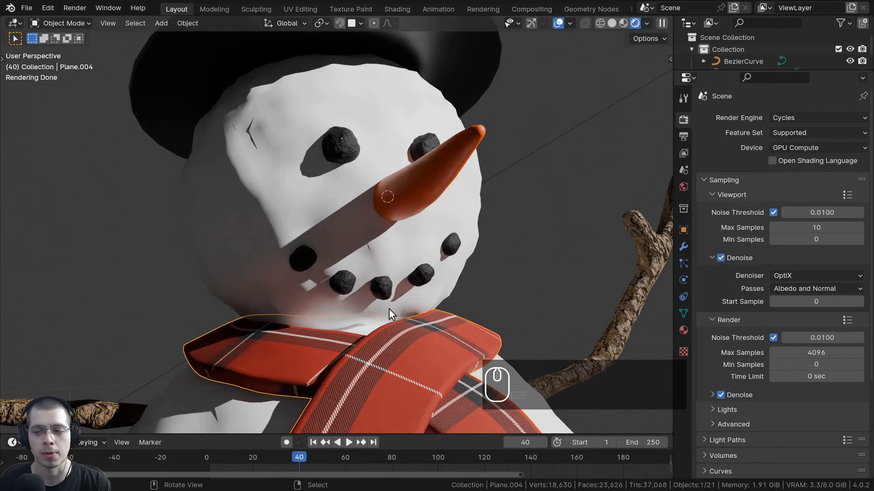
pyautogui.scroll(-5, 774, 220)
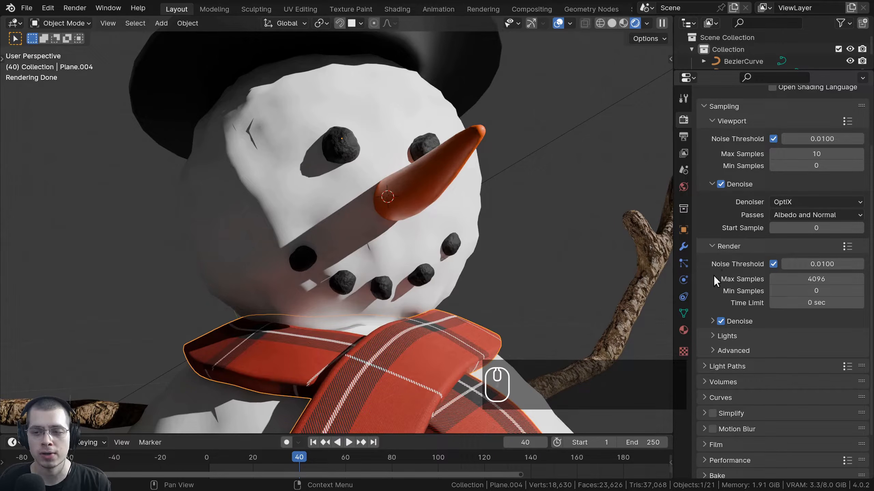
# Expand the final render Denoise settings, toggling Denoise off and back on.
pyautogui.click(711, 319)
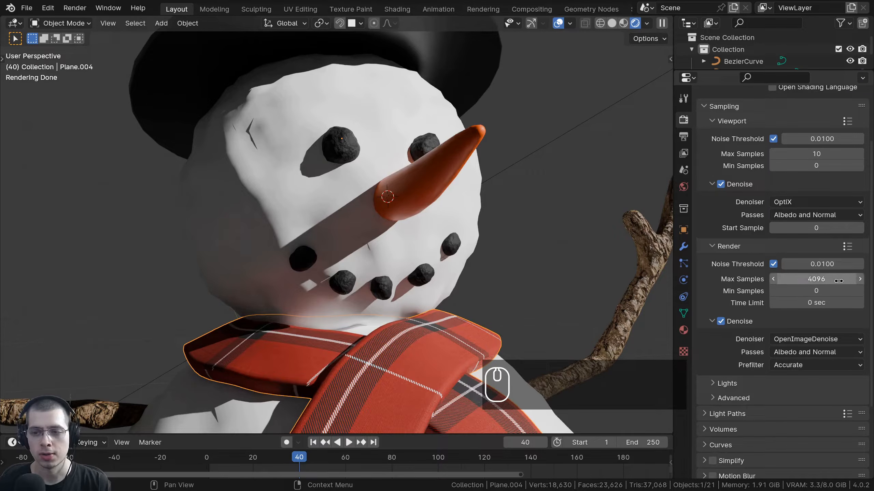
pyautogui.click(723, 323)
pyautogui.click(723, 323)
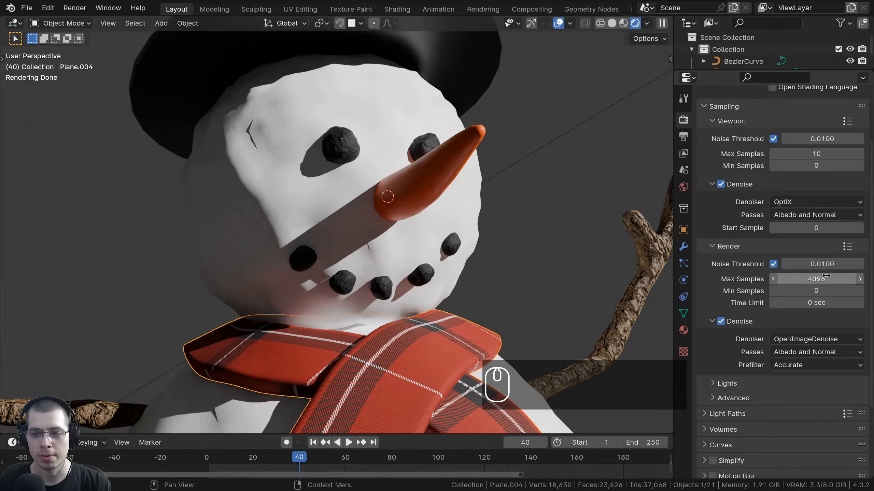
# Set render max samples to 10 with Denoise kept on, and select the Sun light.
pyautogui.click(811, 279)
pyautogui.write('10')
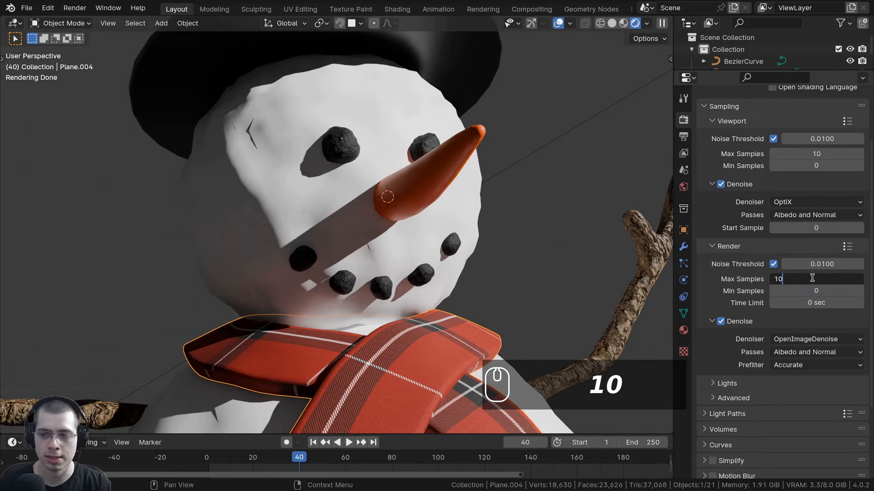
pyautogui.press('Return')
pyautogui.click(722, 323)
pyautogui.click(722, 324)
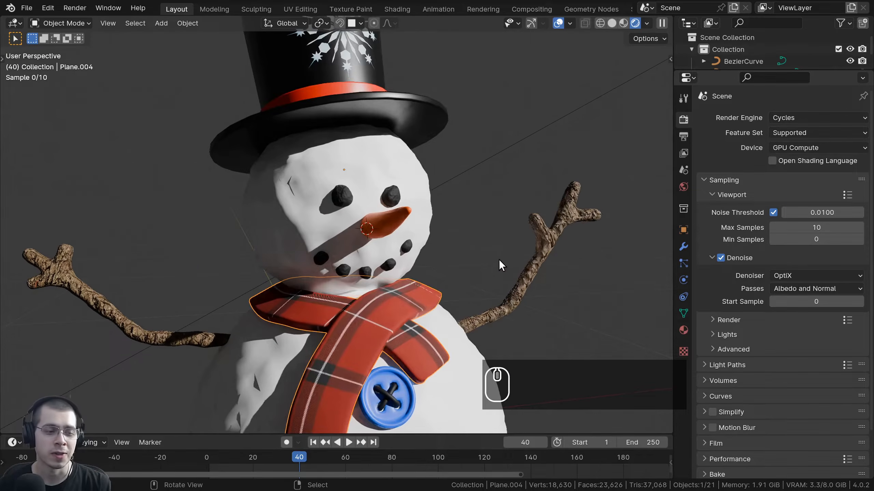
pyautogui.moveTo(498, 259); pyautogui.dragTo(478, 252, button='middle')
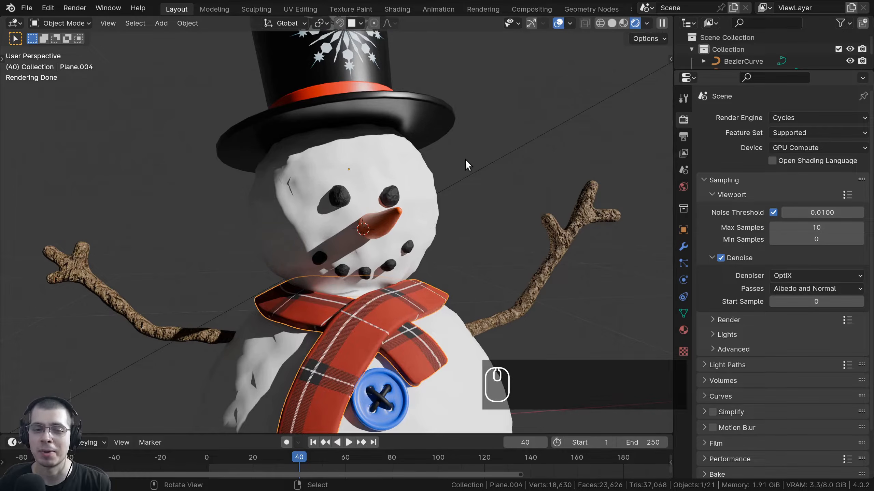
pyautogui.scroll(-2, 464, 160)
pyautogui.scroll(-1, 464, 157)
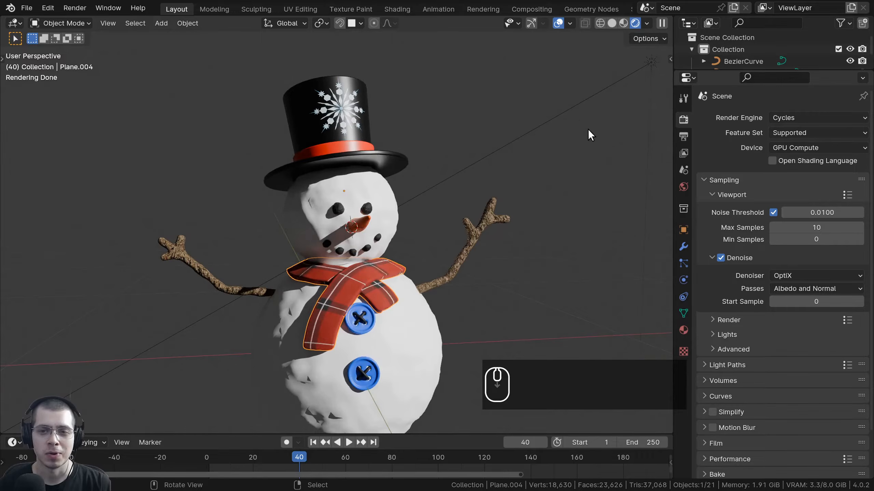
pyautogui.click(554, 116)
# Delete the Sun light and keep the viewport in rendered shading.
pyautogui.press('x')
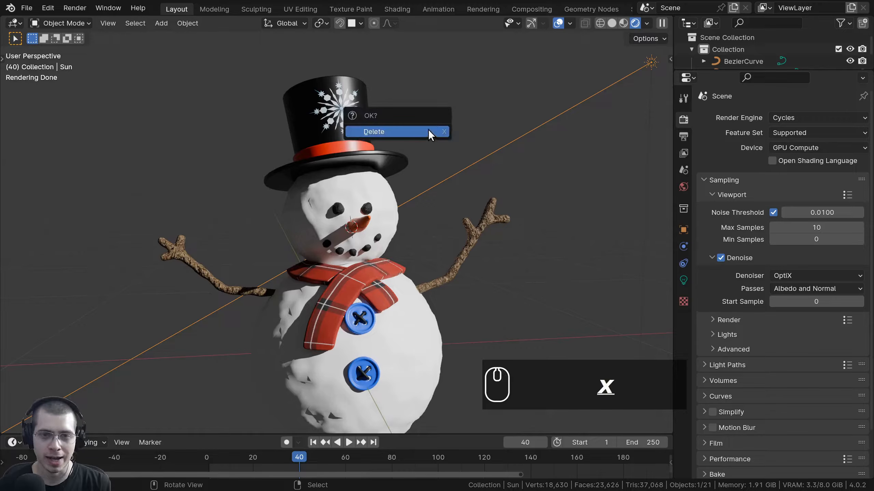
pyautogui.click(428, 129)
pyautogui.scroll(-2, 415, 229)
pyautogui.moveTo(344, 267); pyautogui.dragTo(282, 299, button='middle')
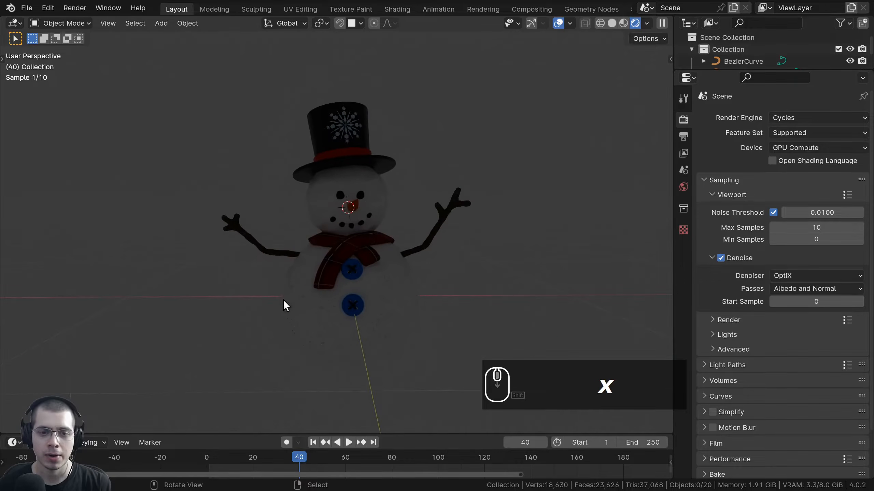
pyautogui.moveTo(343, 296); pyautogui.dragTo(342, 254, button='middle')
pyautogui.press('z')
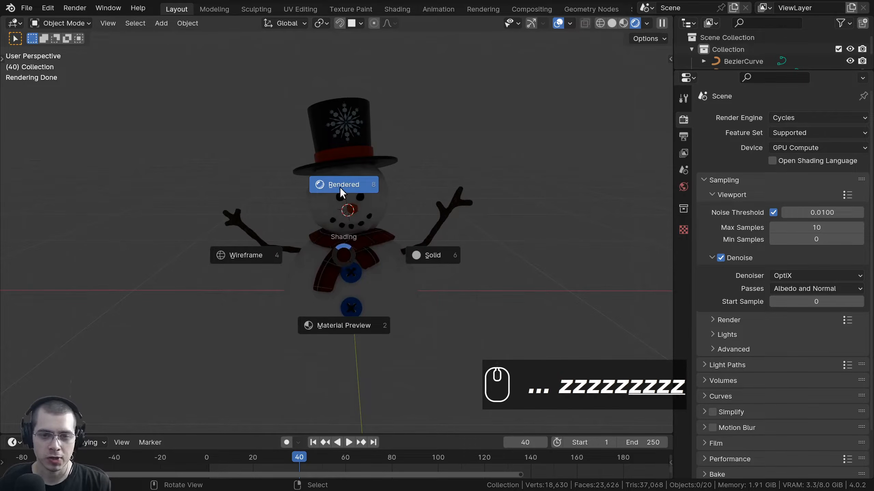
pyautogui.click(340, 188)
pyautogui.keyDown('shift'); pyautogui.moveTo(368, 173); pyautogui.dragTo(376, 181, button='middle'); pyautogui.keyUp('shift')
pyautogui.moveTo(359, 165); pyautogui.dragTo(365, 161, button='middle')
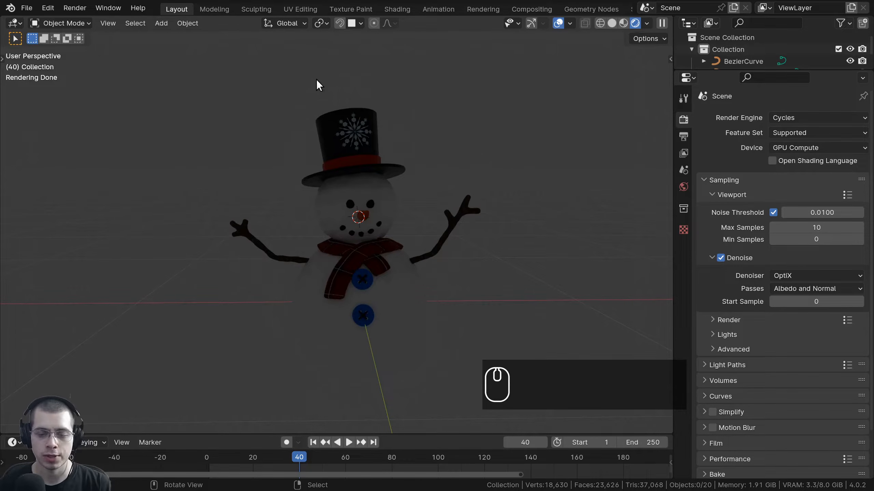
# Add a Point light and place it above and to the right of the head.
pyautogui.hotkey('shift', 'a')
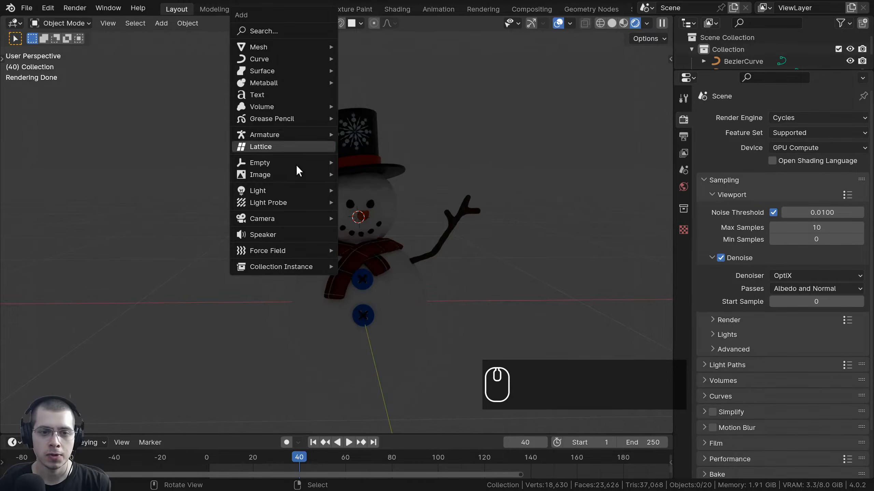
pyautogui.moveTo(281, 189)
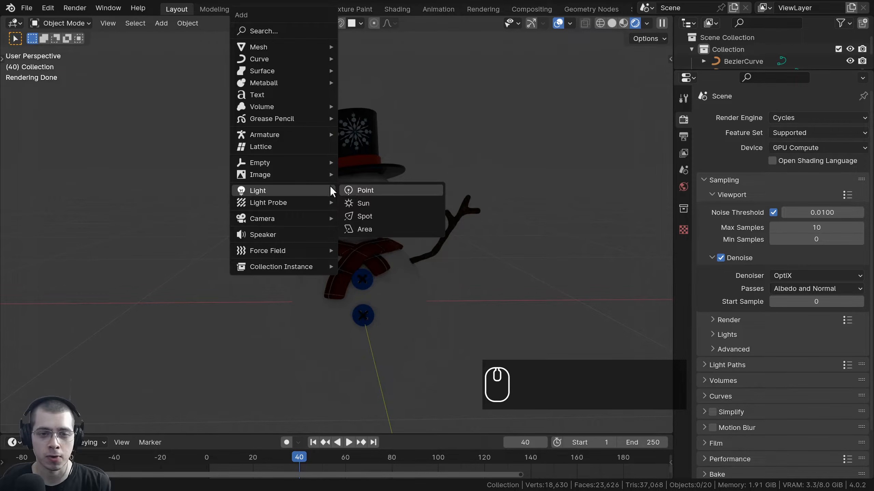
pyautogui.click(361, 191)
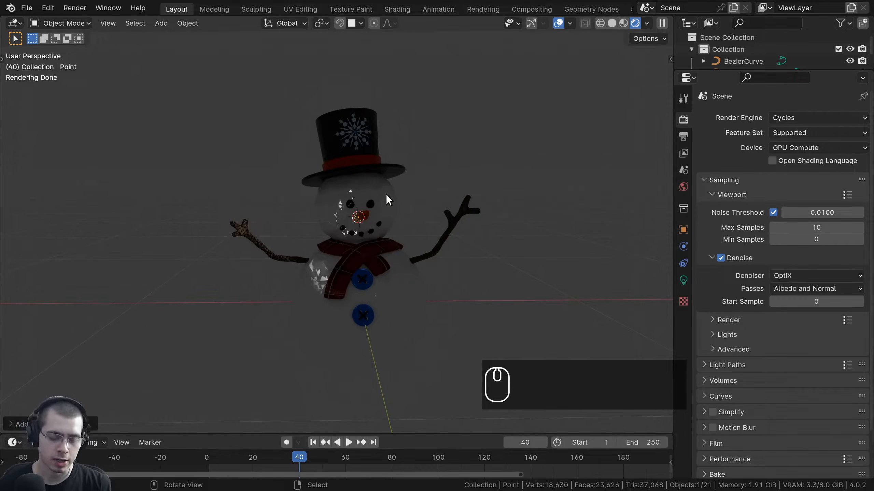
pyautogui.press('g')
pyautogui.click(498, 113)
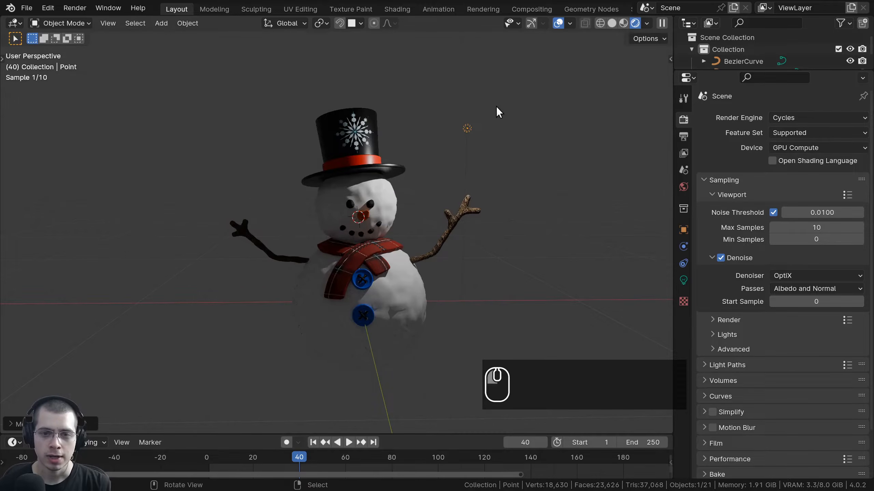
pyautogui.moveTo(498, 112); pyautogui.dragTo(449, 102, button='middle')
pyautogui.scroll(3, 509, 192)
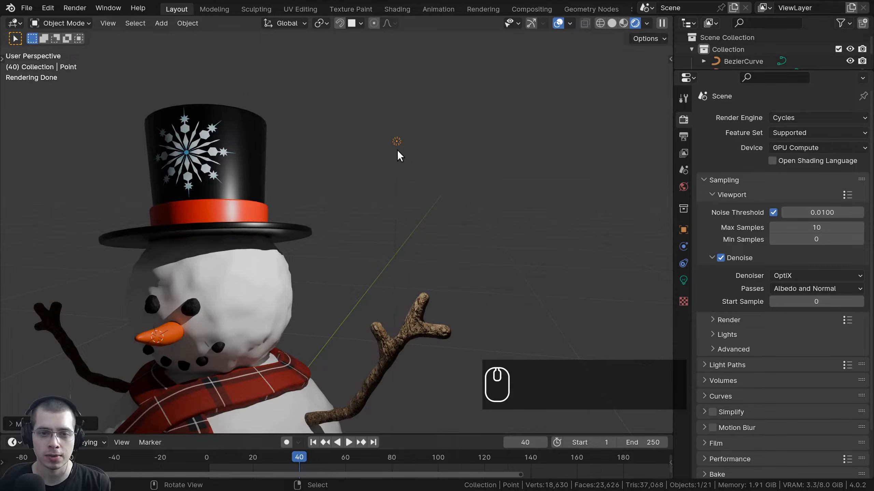
pyautogui.moveTo(486, 164); pyautogui.dragTo(341, 238, button='middle')
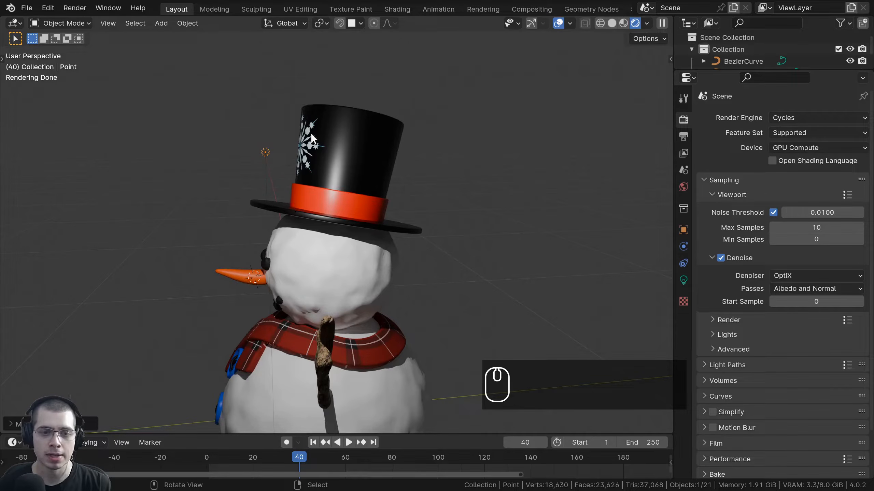
pyautogui.moveTo(327, 163); pyautogui.dragTo(426, 205, button='middle')
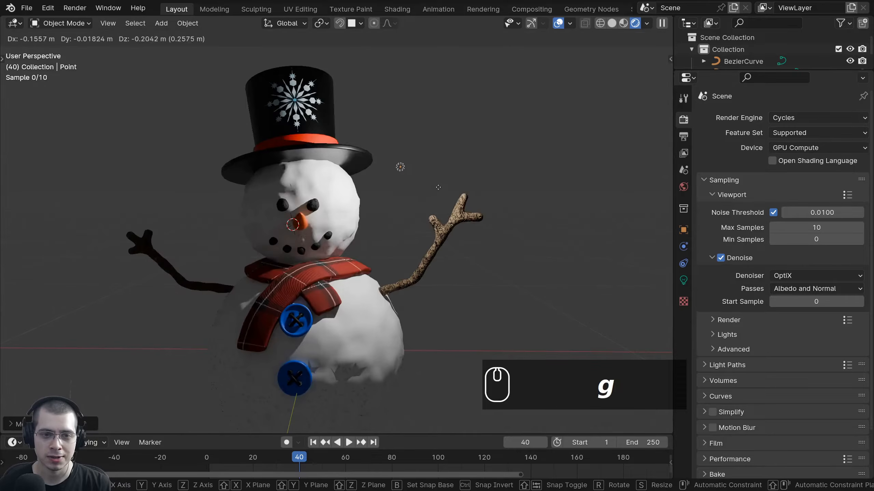
# Reposition the Point light several times around the snowman, checking from side and front views.
pyautogui.press('g')
pyautogui.click(357, 272)
pyautogui.moveTo(358, 272); pyautogui.dragTo(463, 279, button='middle')
pyautogui.press('g')
pyautogui.click(491, 268)
pyautogui.press('g')
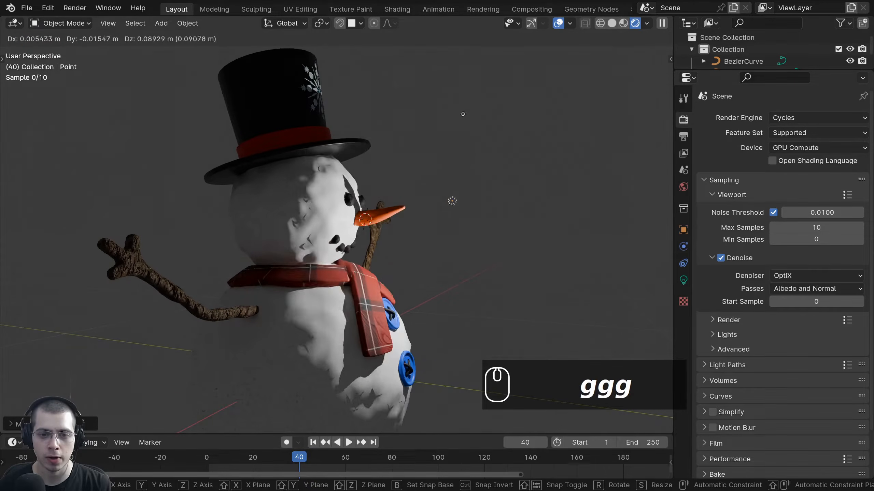
pyautogui.click(442, 230)
pyautogui.moveTo(442, 230); pyautogui.dragTo(320, 234, button='middle')
pyautogui.press('g')
pyautogui.click(493, 186)
pyautogui.press('g')
pyautogui.moveTo(493, 186); pyautogui.dragTo(529, 155, button='middle')
pyautogui.click(532, 142)
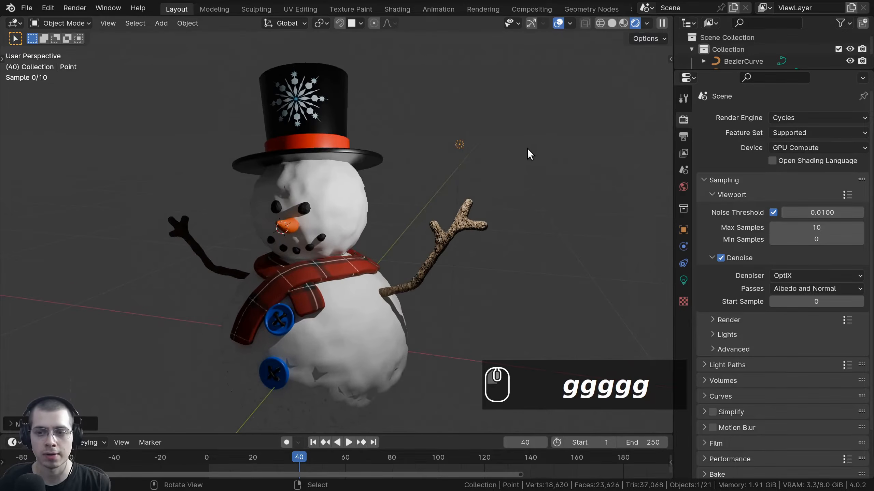
# Reposition the point light, briefly try it as a Sun, then switch it back to Point.
pyautogui.click(684, 282)
pyautogui.moveTo(673, 267); pyautogui.dragTo(608, 240)
pyautogui.keyDown('shift'); pyautogui.moveTo(523, 196); pyautogui.dragTo(567, 197, button='middle'); pyautogui.keyUp('shift')
pyautogui.scroll(2, 526, 216)
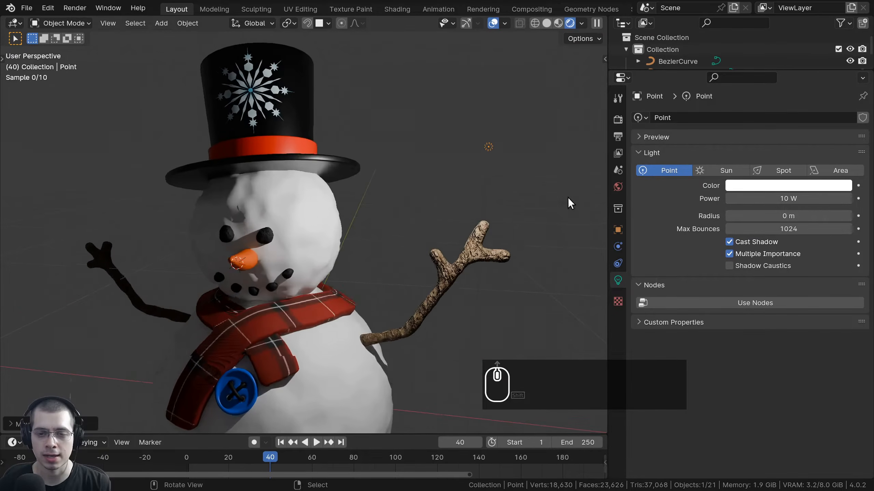
pyautogui.press('g')
pyautogui.click(462, 118)
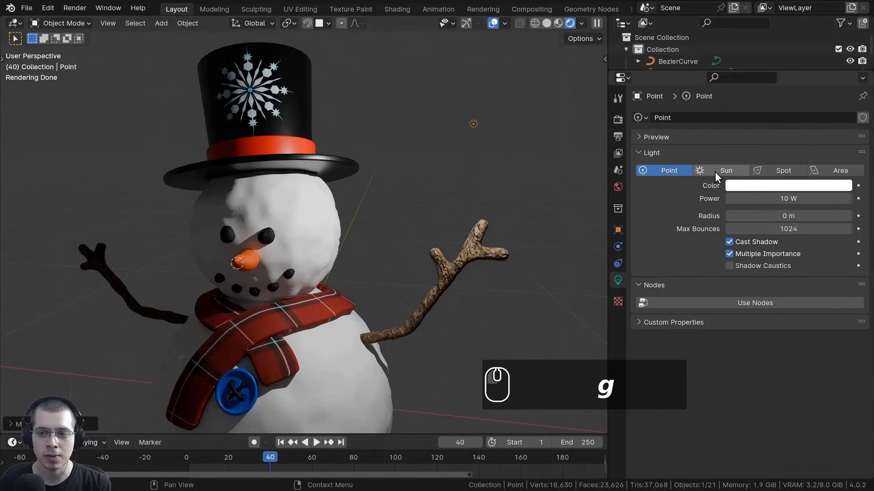
pyautogui.click(714, 171)
pyautogui.click(680, 171)
pyautogui.click(722, 171)
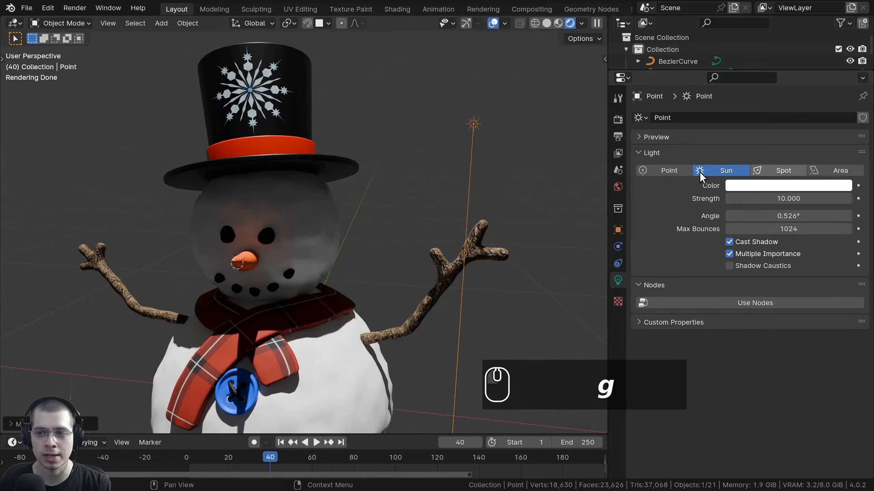
pyautogui.click(665, 171)
pyautogui.keyDown('shift'); pyautogui.moveTo(486, 148); pyautogui.dragTo(601, 146, button='middle'); pyautogui.keyUp('shift')
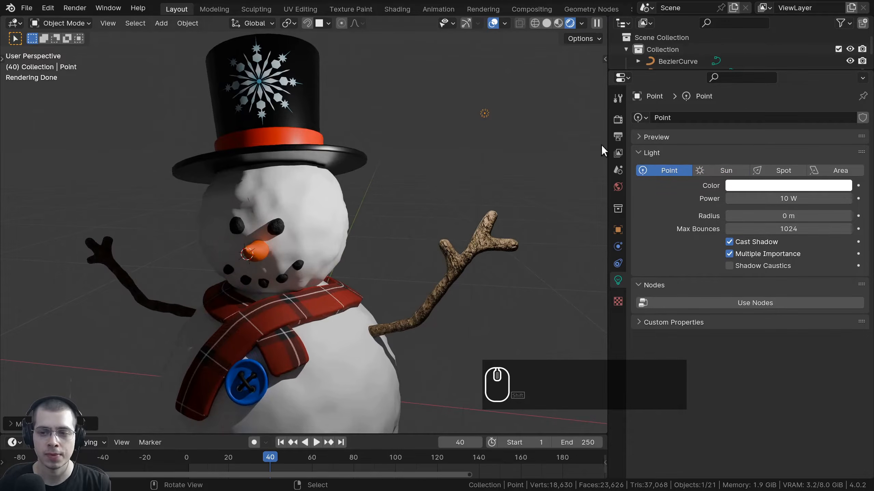
# Make the light blue at 463.3 W power with a 0.476 m radius.
pyautogui.click(763, 188)
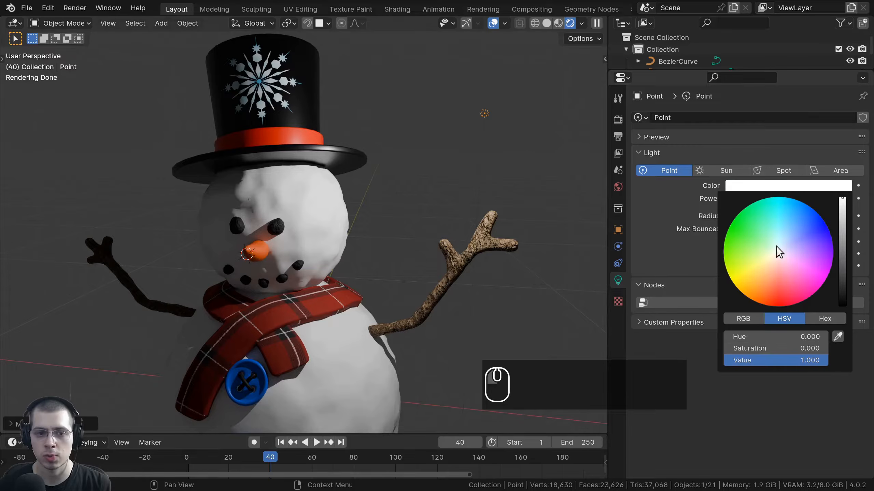
pyautogui.moveTo(777, 250)
pyautogui.mouseDown()
pyautogui.moveTo(798, 217)
pyautogui.moveTo(799, 225)
pyautogui.moveTo(795, 201)
pyautogui.moveTo(853, 200)
pyautogui.moveTo(795, 201)
pyautogui.moveTo(855, 200)
pyautogui.mouseUp()
pyautogui.keyDown('shift'); pyautogui.moveTo(403, 210); pyautogui.dragTo(447, 192, button='middle'); pyautogui.keyUp('shift')
pyautogui.scroll(-5, 517, 268)
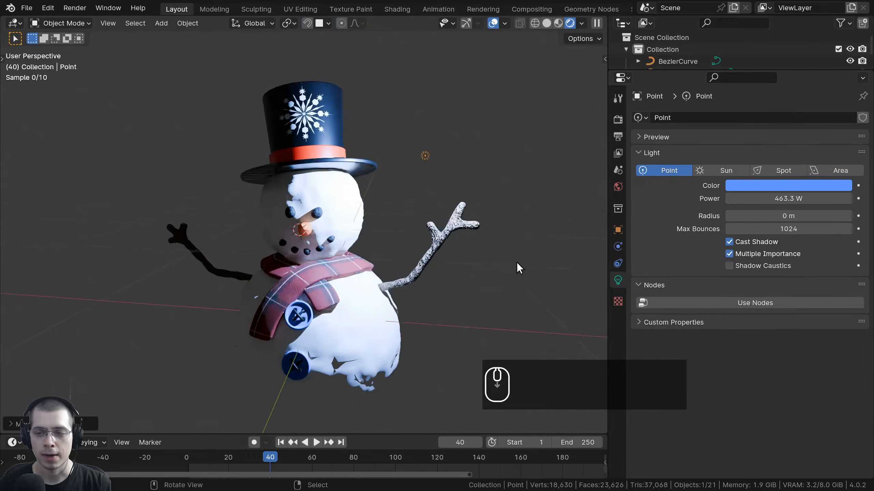
pyautogui.moveTo(788, 215); pyautogui.dragTo(853, 216)
pyautogui.scroll(-4, 499, 206)
# Move the point light further left and widen its radius to about 0.9 m.
pyautogui.press('g')
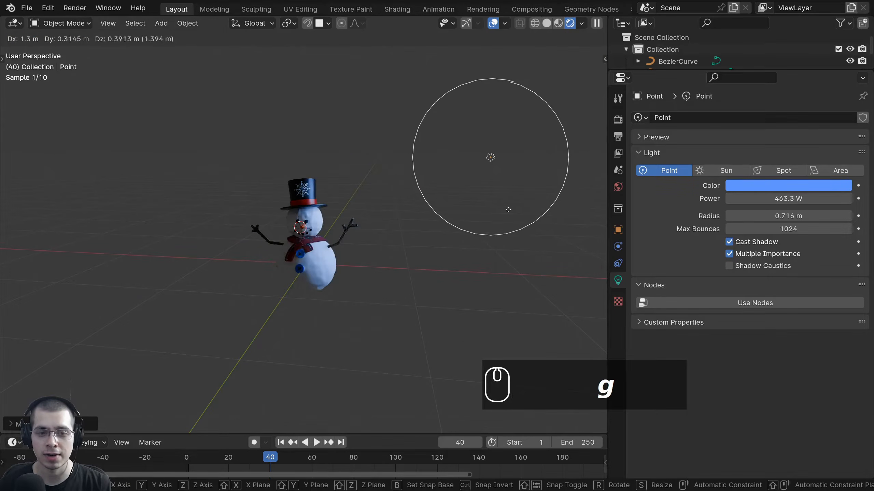
pyautogui.click(483, 209)
pyautogui.keyDown('shift'); pyautogui.moveTo(787, 216); pyautogui.dragTo(811, 216); pyautogui.keyUp('shift')
pyautogui.scroll(10, 331, 220)
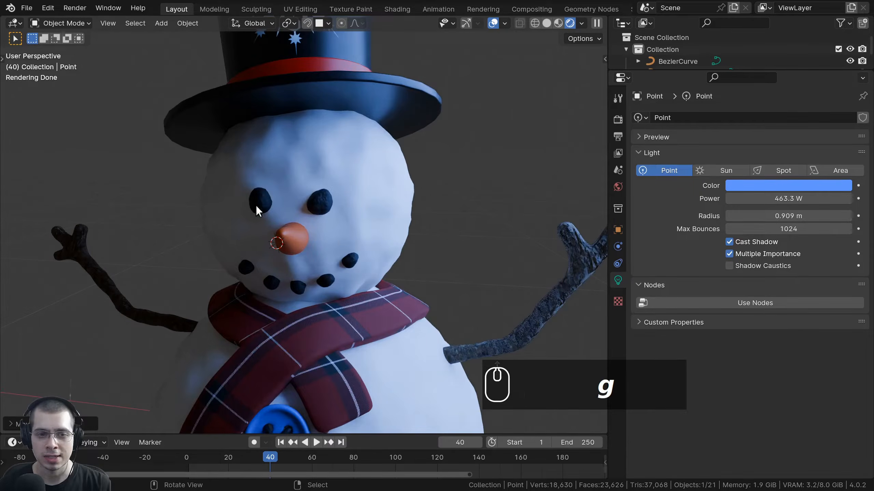
pyautogui.scroll(-3, 421, 187)
pyautogui.moveTo(421, 186); pyautogui.dragTo(357, 115, button='middle')
# Try a 1.17 m light radius, then shrink it down to 0.017 m for sharper shadows.
pyautogui.moveTo(754, 217); pyautogui.dragTo(795, 215)
pyautogui.scroll(-1, 559, 228)
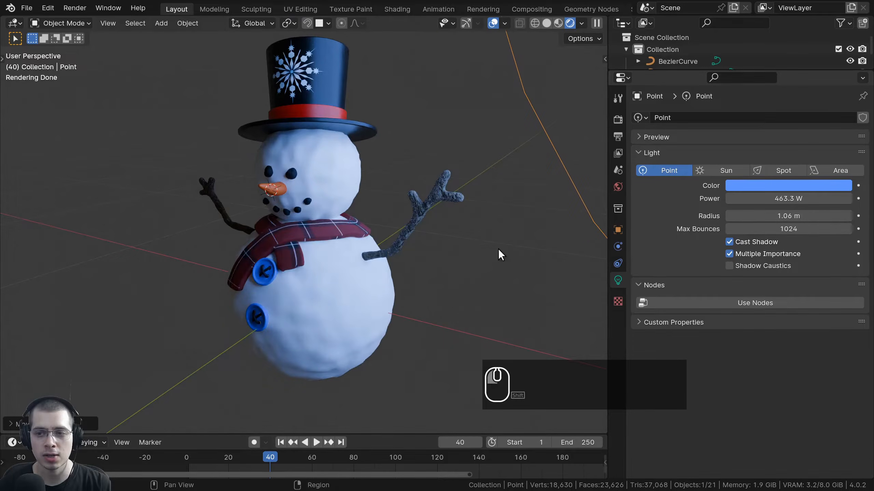
pyautogui.scroll(-2, 481, 262)
pyautogui.moveTo(434, 281); pyautogui.dragTo(482, 265, button='middle')
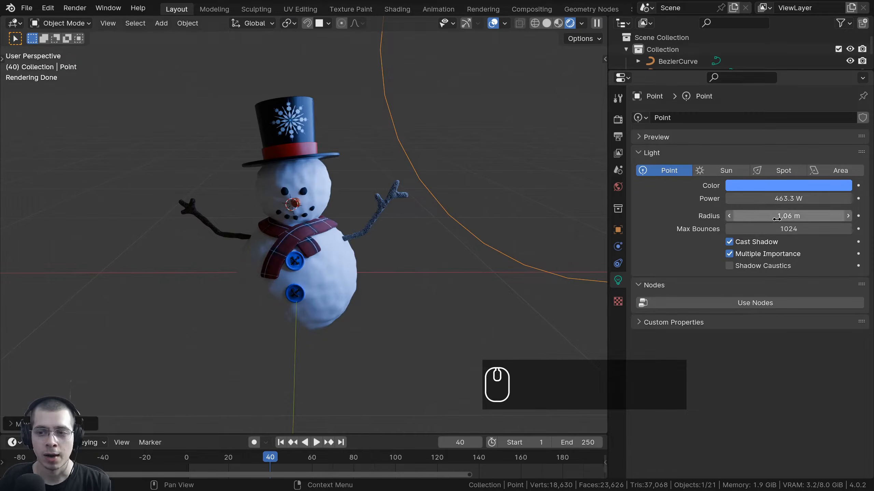
pyautogui.moveTo(755, 216); pyautogui.dragTo(671, 215)
pyautogui.scroll(-3, 463, 106)
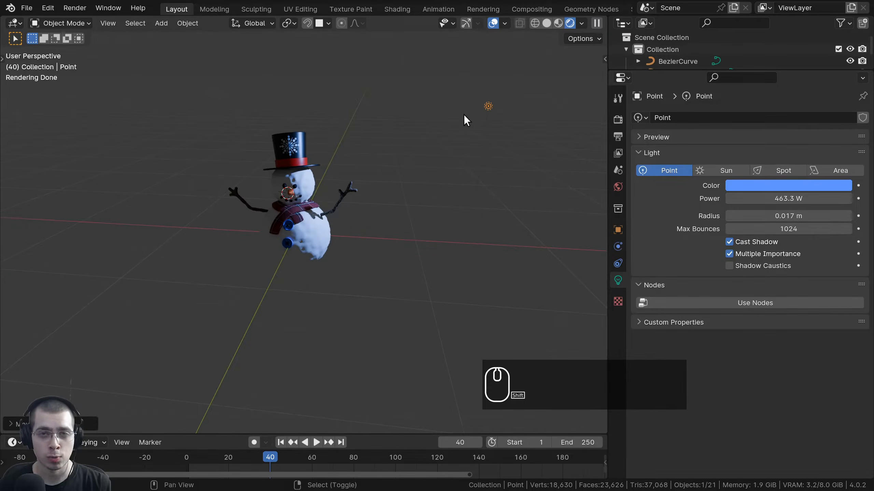
pyautogui.keyDown('shift'); pyautogui.scroll(3, 491, 120); pyautogui.keyUp('shift')
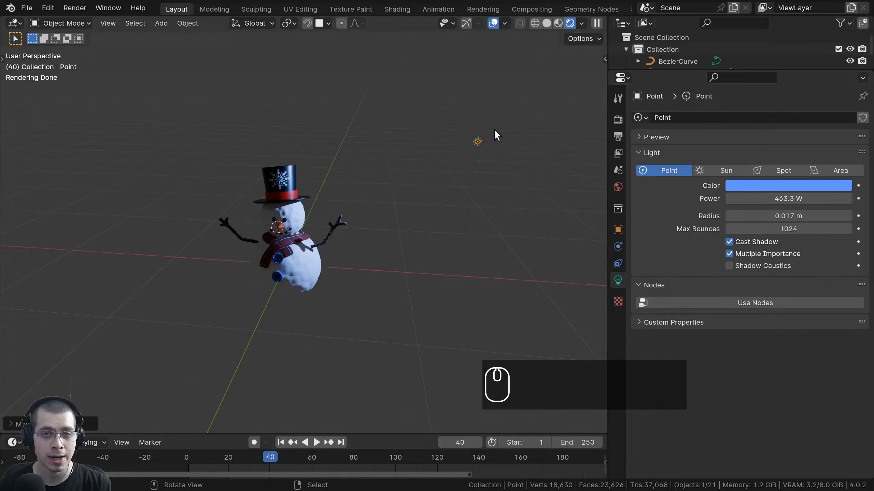
pyautogui.moveTo(414, 194); pyautogui.dragTo(411, 147, button='middle')
pyautogui.scroll(1, 330, 238)
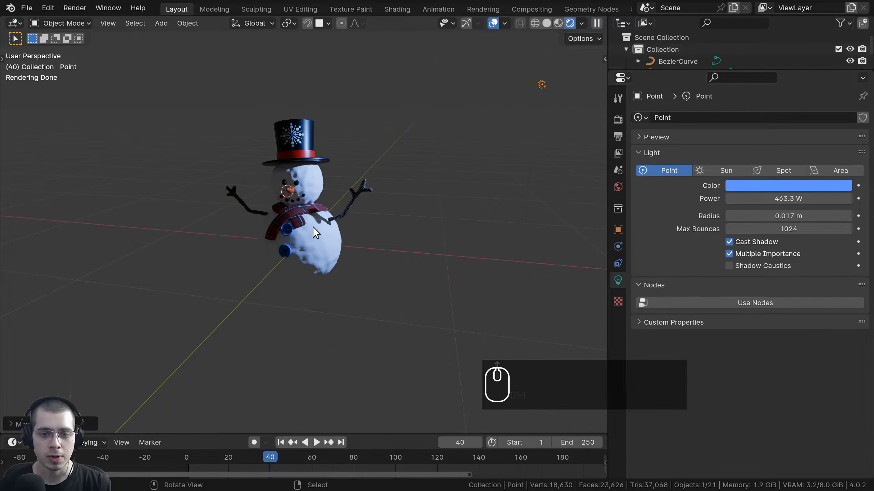
pyautogui.scroll(8, 314, 228)
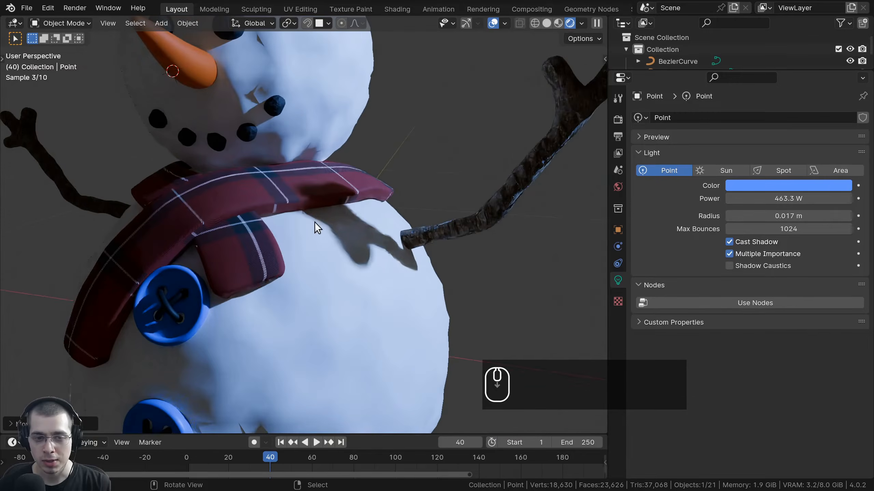
# Push the right-hand branch arm slightly into the snowman's body.
pyautogui.moveTo(314, 222); pyautogui.dragTo(313, 223, button='middle')
pyautogui.click(461, 221)
pyautogui.press('g')
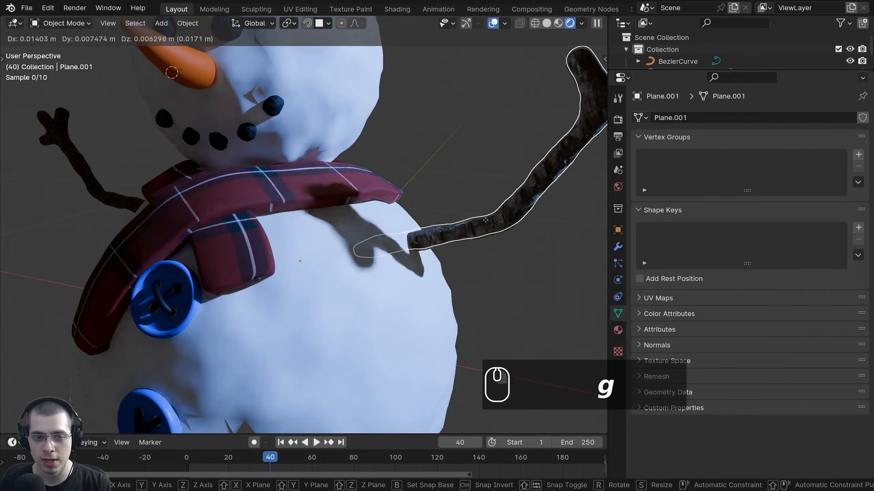
pyautogui.click(410, 223)
pyautogui.scroll(4, 339, 216)
pyautogui.scroll(-10, 363, 243)
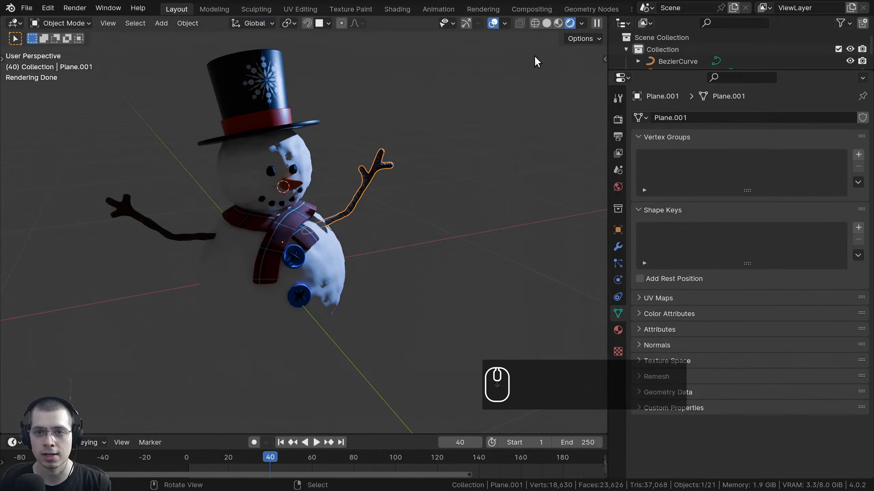
# Move the point light to a new position and frame the scarf and arm.
pyautogui.click(534, 56)
pyautogui.press('g')
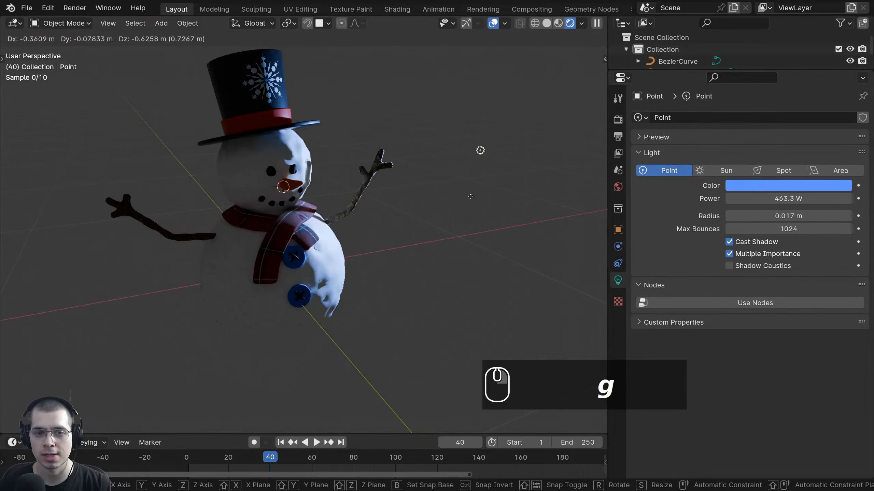
pyautogui.click(477, 155)
pyautogui.moveTo(471, 160); pyautogui.dragTo(367, 185, button='middle')
pyautogui.scroll(8, 375, 193)
pyautogui.keyDown('shift'); pyautogui.moveTo(435, 265); pyautogui.dragTo(393, 285, button='middle'); pyautogui.keyUp('shift')
pyautogui.scroll(-2, 393, 285)
pyautogui.scroll(1, 393, 286)
pyautogui.scroll(2, 393, 285)
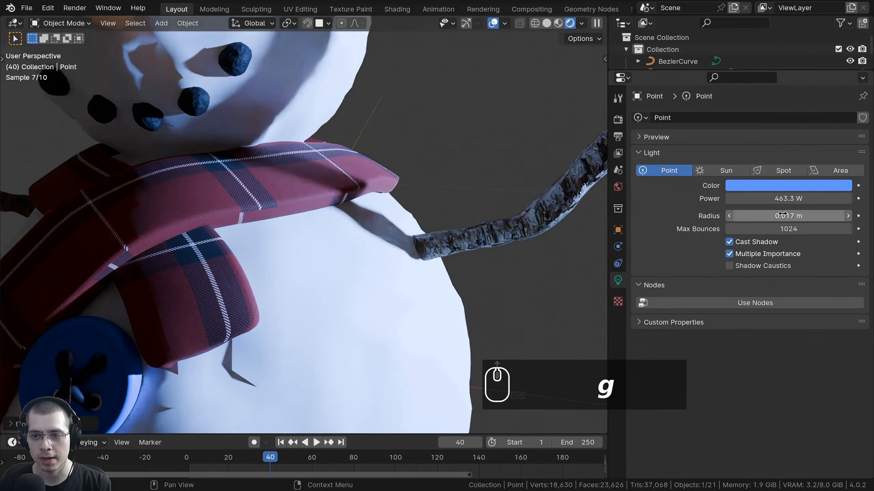
# Drop the light radius to 0 m, then raise it to 0.52 m for softer shadows.
pyautogui.moveTo(785, 212); pyautogui.dragTo(753, 212)
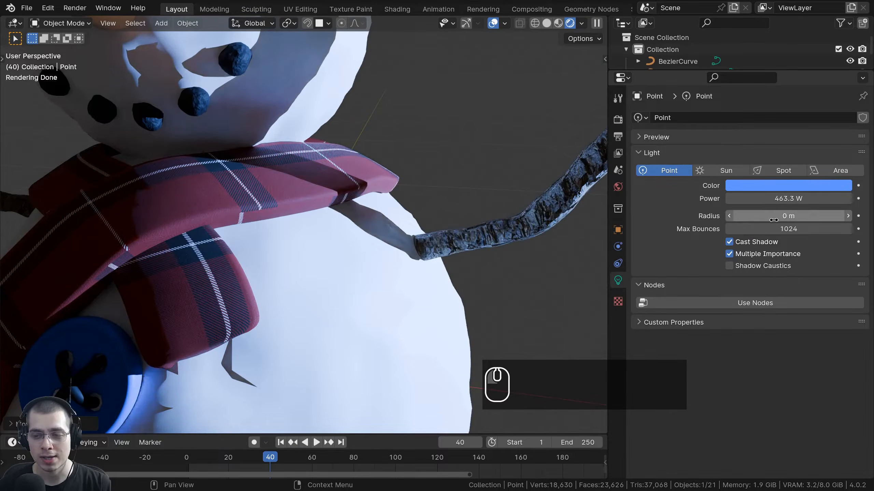
pyautogui.scroll(8, 485, 251)
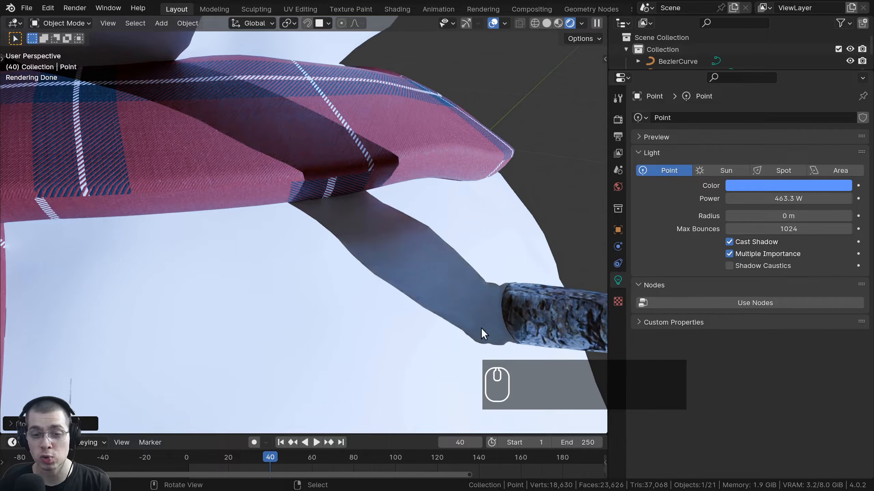
pyautogui.scroll(-4, 493, 251)
pyautogui.moveTo(493, 251); pyautogui.dragTo(520, 231, button='middle')
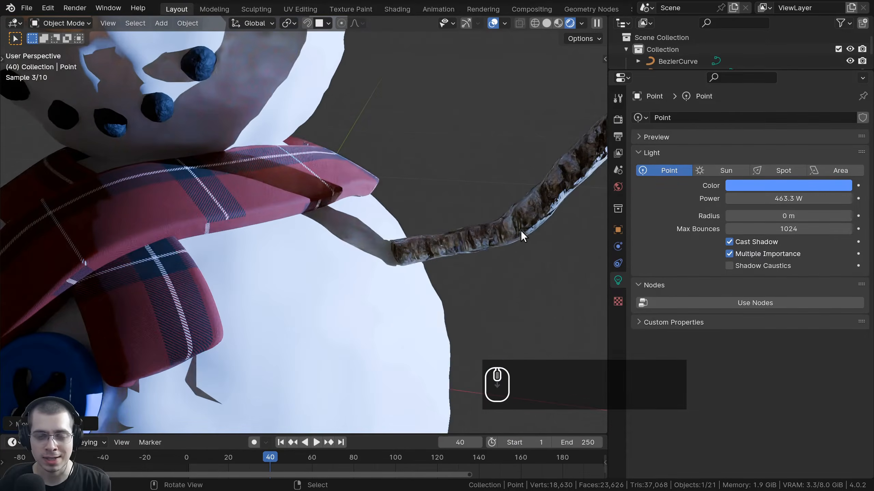
pyautogui.scroll(2, 417, 268)
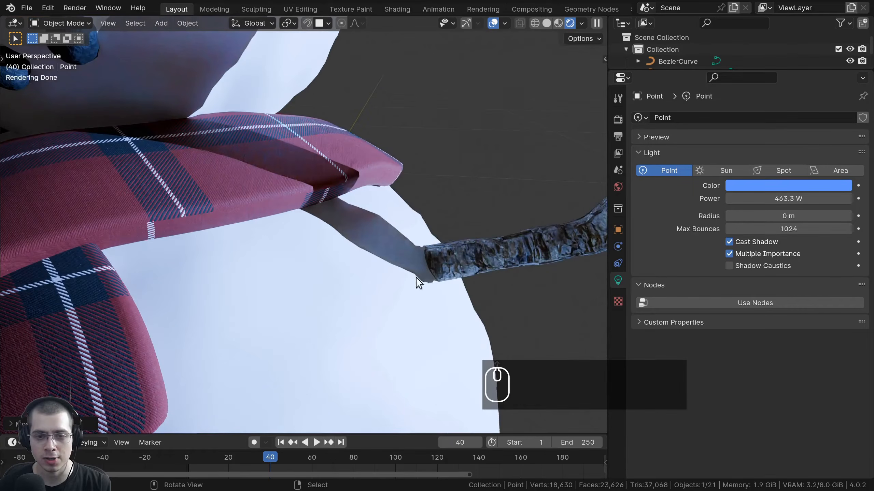
pyautogui.moveTo(801, 216)
pyautogui.mouseDown()
pyautogui.moveTo(819, 216)
pyautogui.moveTo(796, 216)
pyautogui.mouseUp()
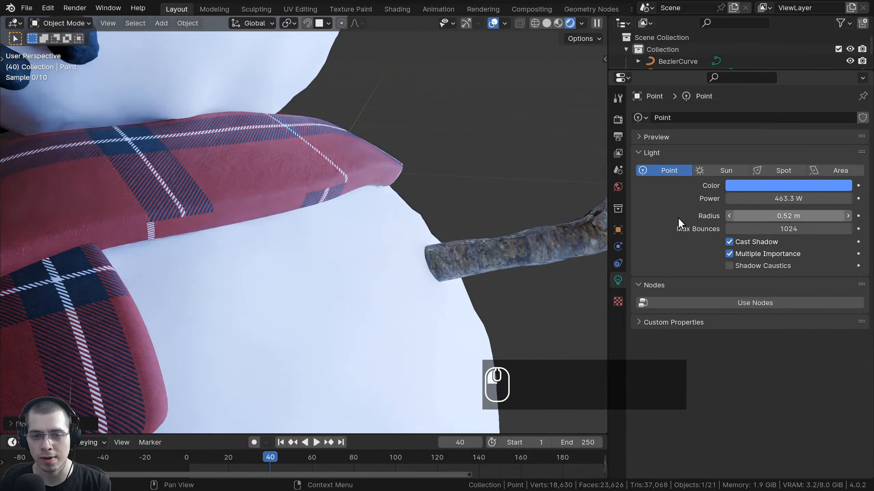
pyautogui.moveTo(384, 215); pyautogui.dragTo(403, 208, button='middle')
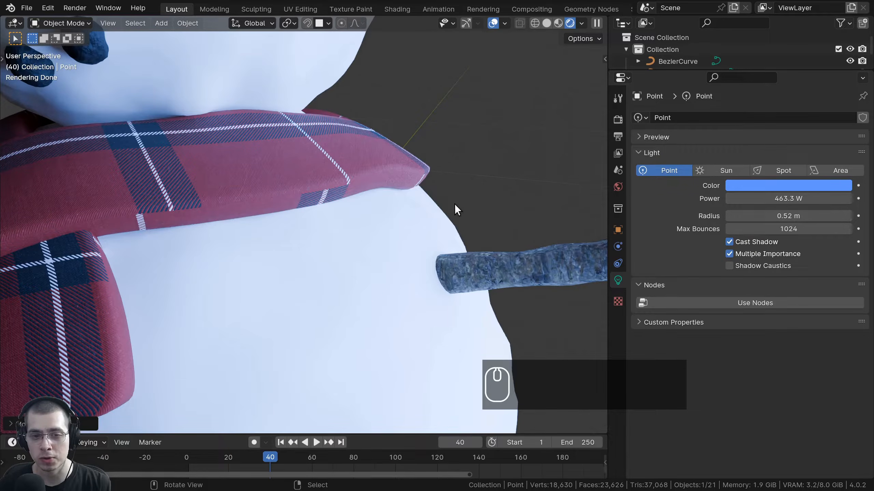
pyautogui.scroll(-9, 447, 205)
# Move the point light again and slightly adjust its power.
pyautogui.press('g')
pyautogui.click(456, 222)
pyautogui.scroll(-2, 420, 184)
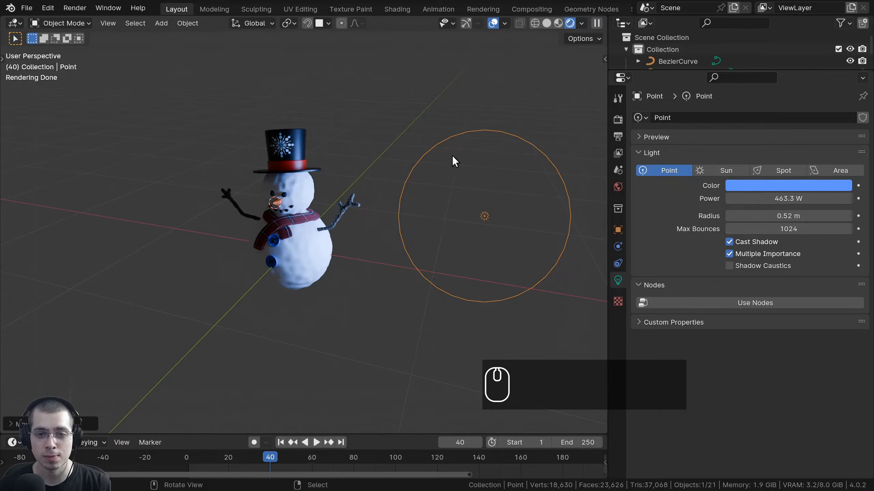
pyautogui.scroll(5, 378, 130)
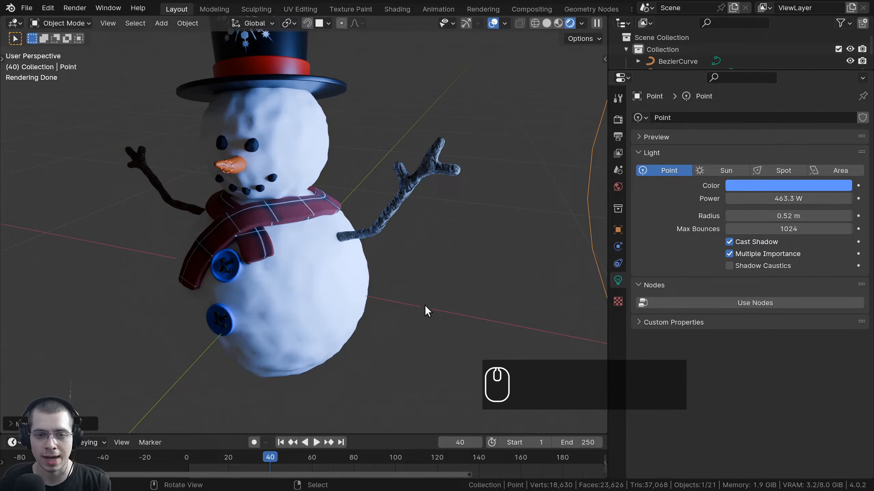
pyautogui.moveTo(787, 199); pyautogui.dragTo(763, 197)
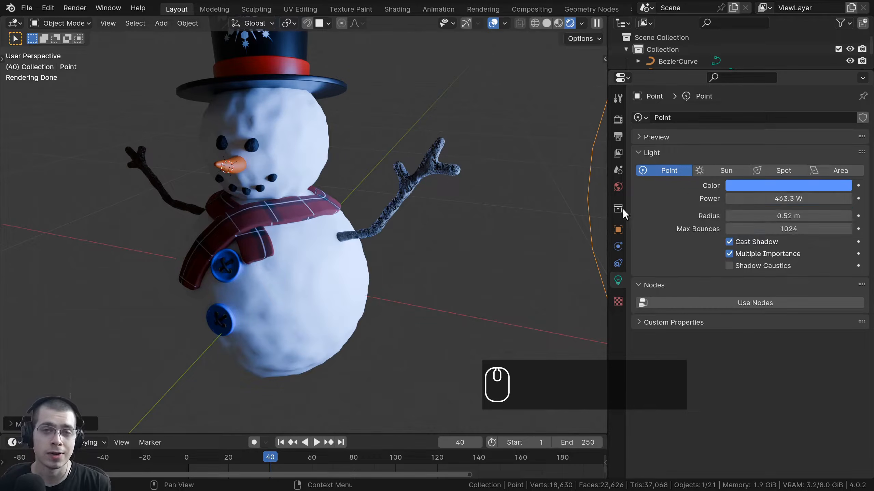
pyautogui.press('g')
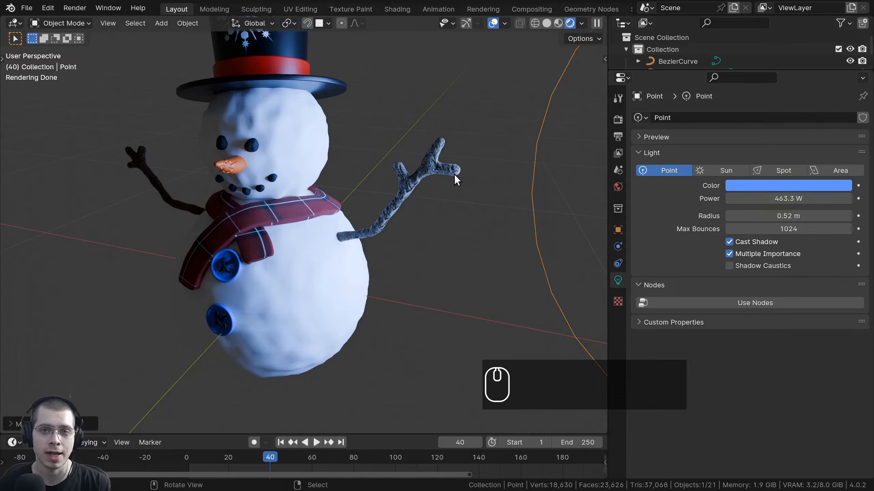
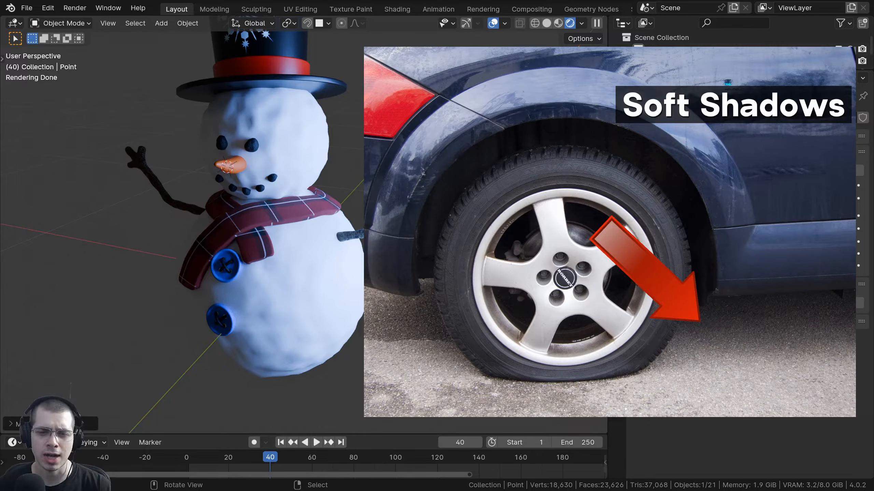
# Adjust the point light's radius and move the light around the snowman.
pyautogui.moveTo(482, 241); pyautogui.dragTo(498, 244, button='middle')
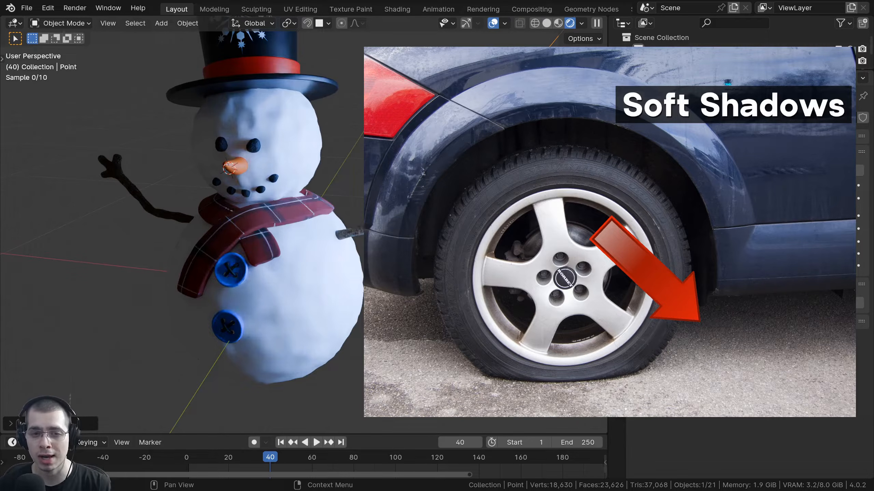
pyautogui.moveTo(788, 216); pyautogui.dragTo(769, 216)
pyautogui.moveTo(338, 196); pyautogui.dragTo(487, 221, button='middle')
pyautogui.press('g')
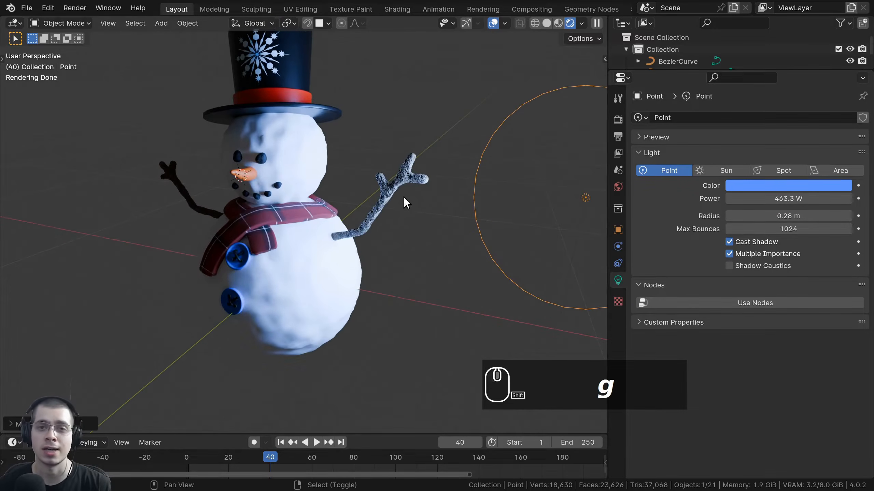
pyautogui.scroll(2, 405, 201)
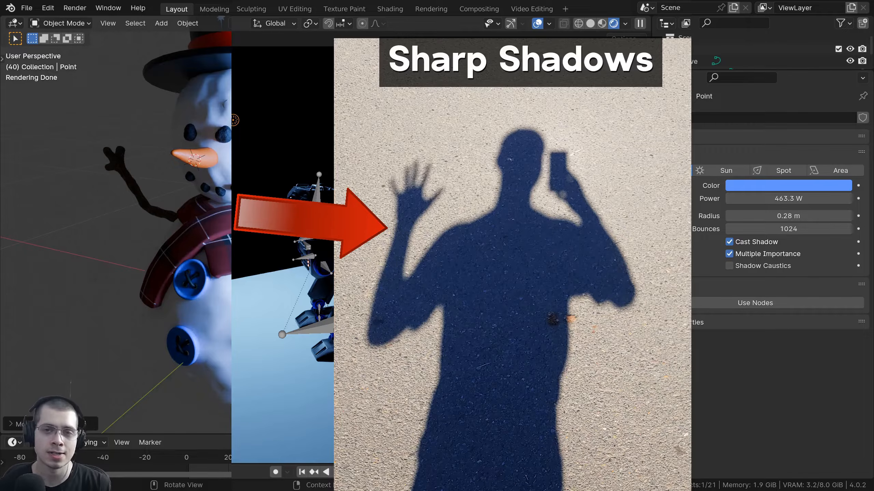
# Shrink the light radius to about 0.008 m for sharp shadows, then raise it to 0.295 m.
pyautogui.moveTo(405, 200); pyautogui.dragTo(418, 198, button='middle')
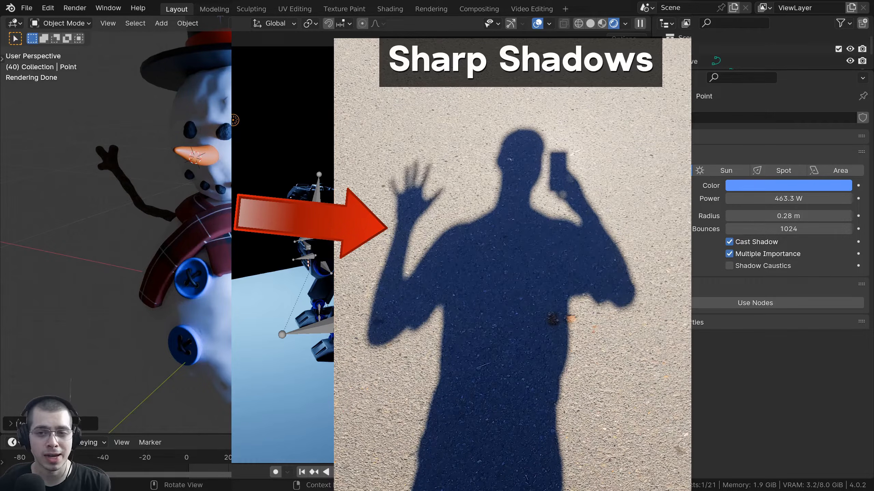
pyautogui.keyDown('shift'); pyautogui.moveTo(418, 198); pyautogui.dragTo(502, 230, button='middle'); pyautogui.keyUp('shift')
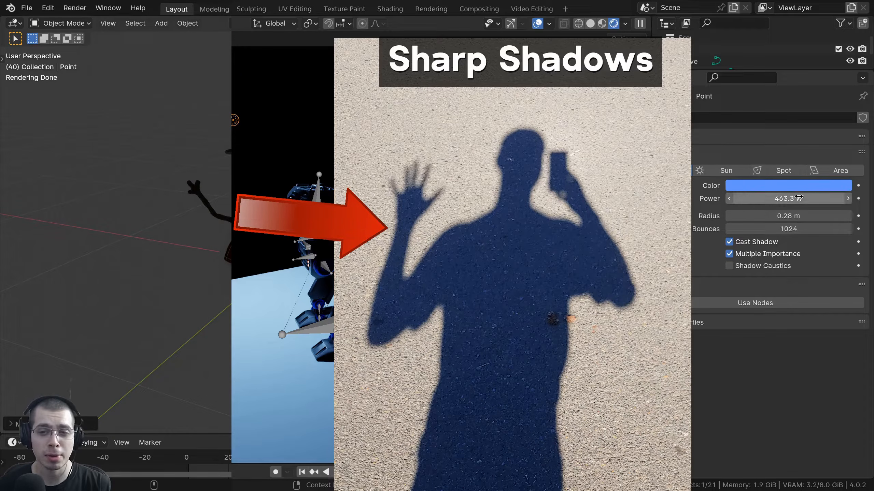
pyautogui.moveTo(799, 216); pyautogui.dragTo(777, 216)
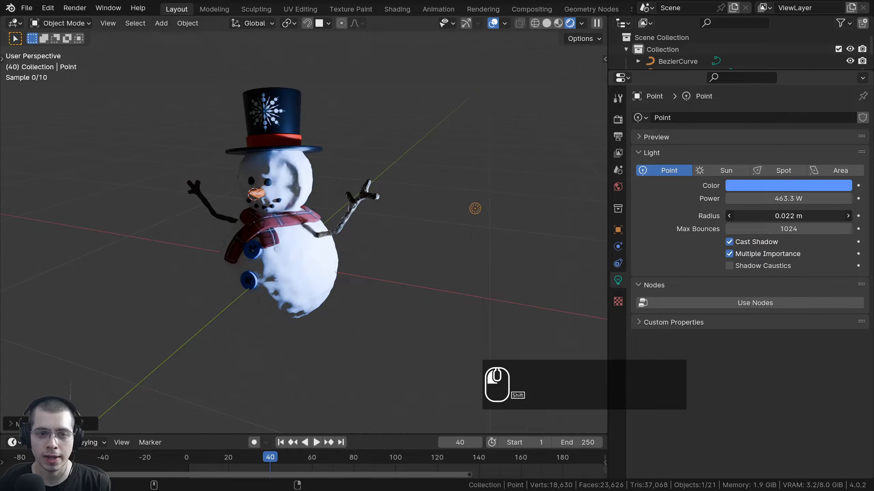
pyautogui.keyDown('shift'); pyautogui.moveTo(788, 216); pyautogui.dragTo(776, 216); pyautogui.keyUp('shift')
pyautogui.scroll(2, 497, 279)
pyautogui.scroll(2, 478, 281)
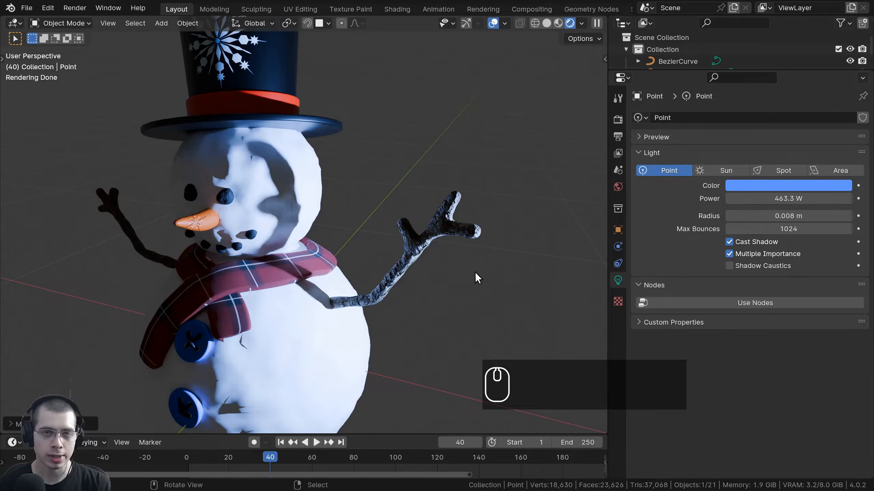
pyautogui.scroll(2, 288, 116)
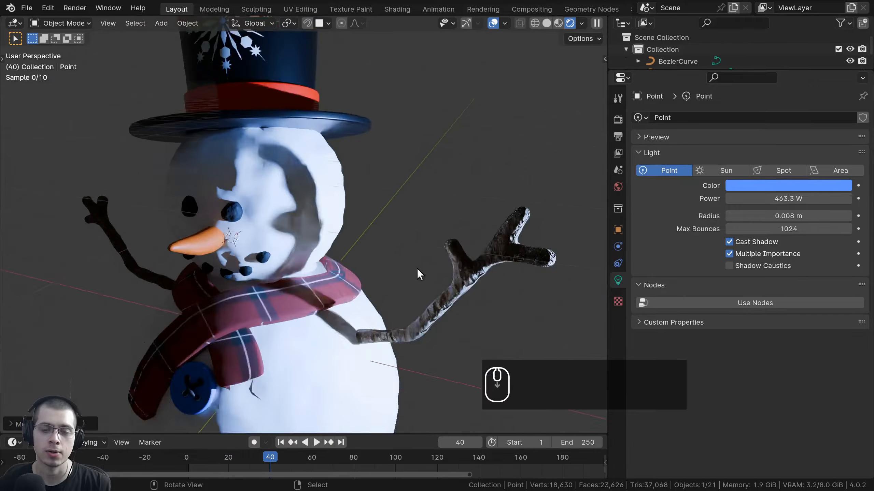
pyautogui.scroll(-3, 424, 172)
# Delete the point light and add a Sun light to the scene.
pyautogui.press('x')
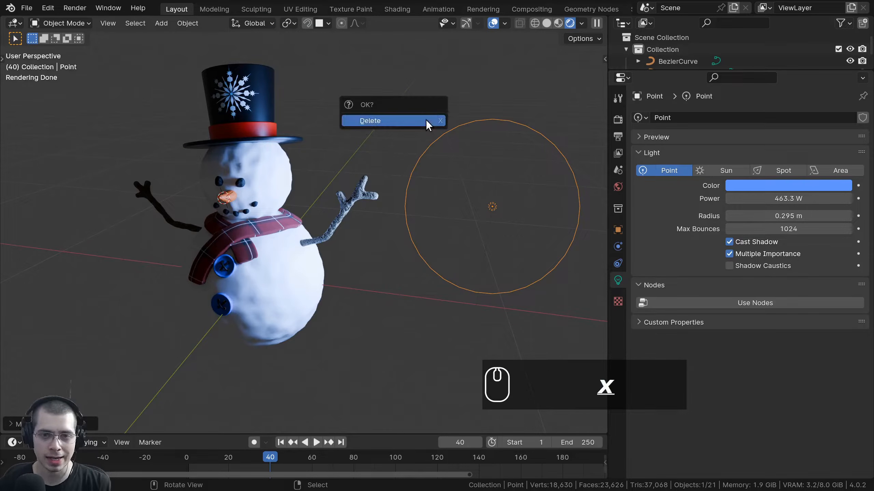
pyautogui.click(426, 119)
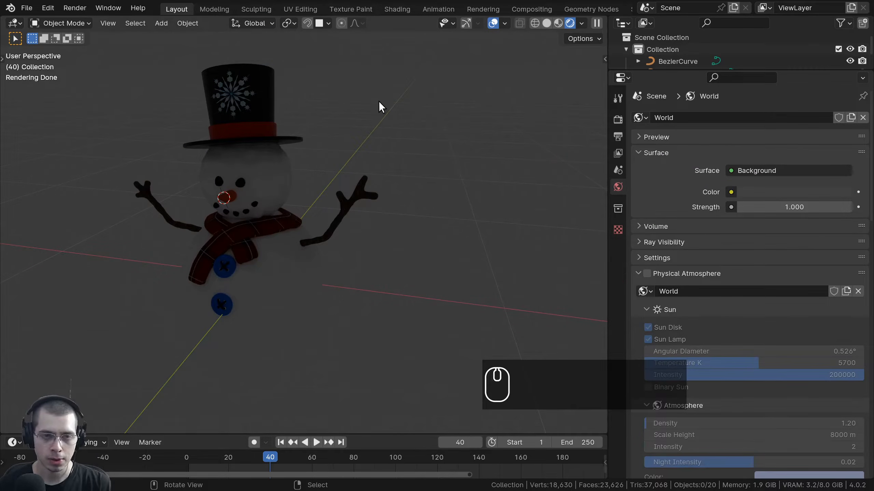
pyautogui.hotkey('shift', 'a')
pyautogui.moveTo(348, 187)
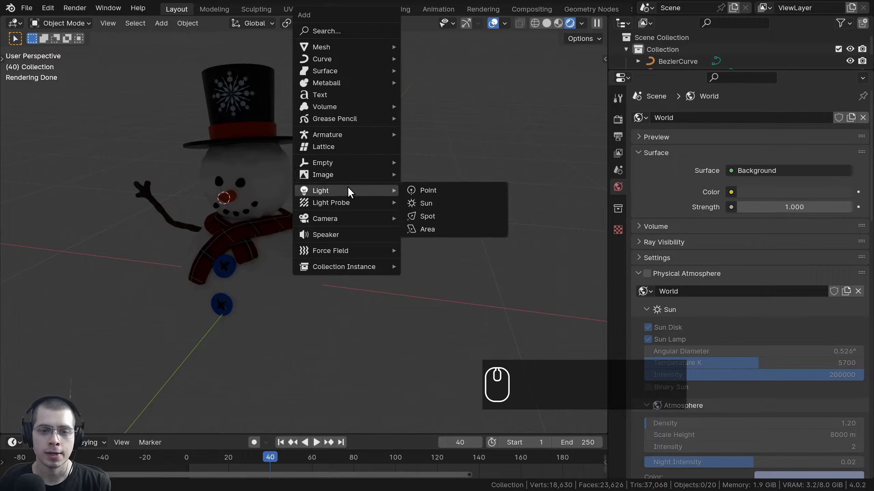
pyautogui.click(440, 203)
pyautogui.scroll(-2, 263, 251)
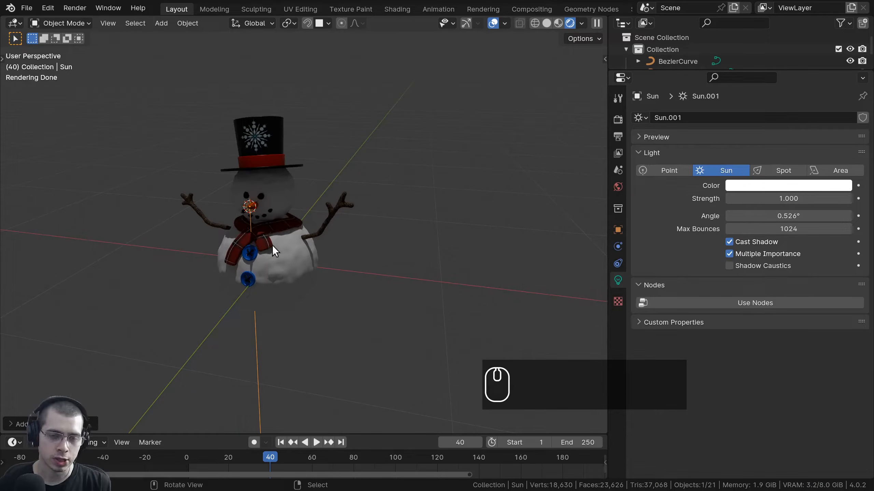
# Move the Sun light above and to the right of the snowman.
pyautogui.press('g')
pyautogui.click(479, 142)
pyautogui.keyDown('shift'); pyautogui.moveTo(480, 145); pyautogui.dragTo(574, 114, button='middle'); pyautogui.keyUp('shift')
pyautogui.press('g')
pyautogui.click(362, 217)
pyautogui.scroll(1, 362, 217)
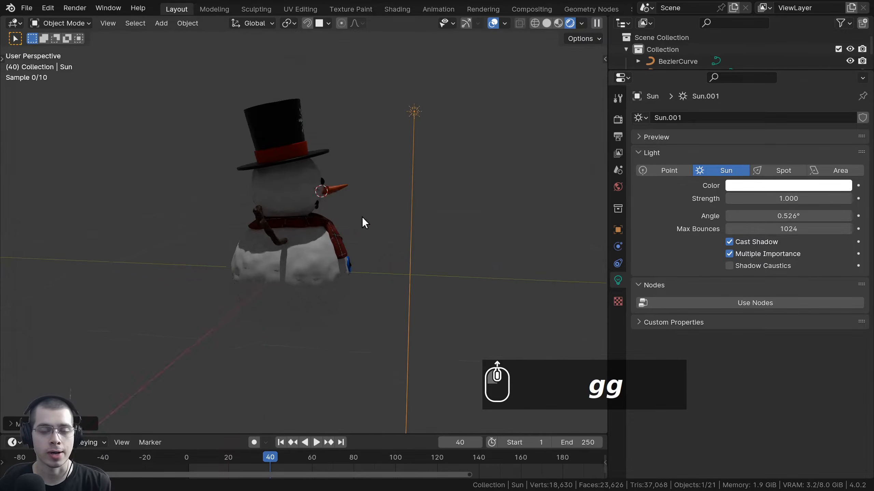
pyautogui.moveTo(362, 217); pyautogui.dragTo(311, 217, button='middle')
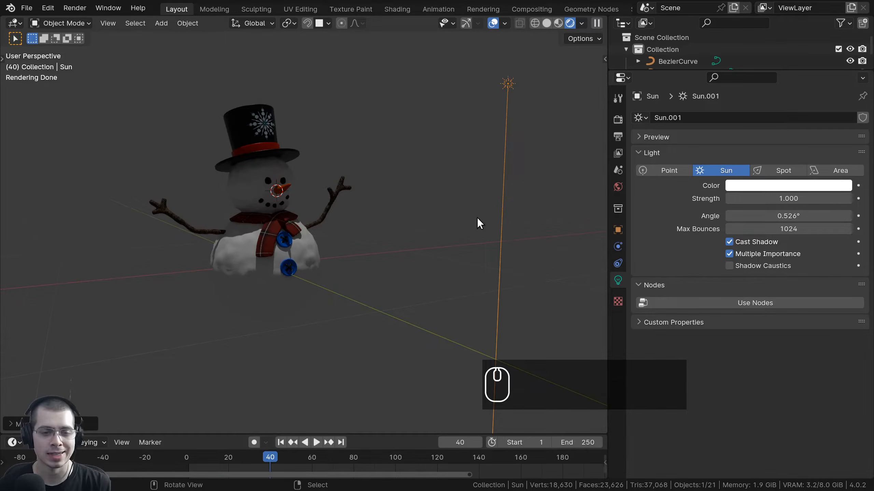
pyautogui.scroll(-3, 477, 217)
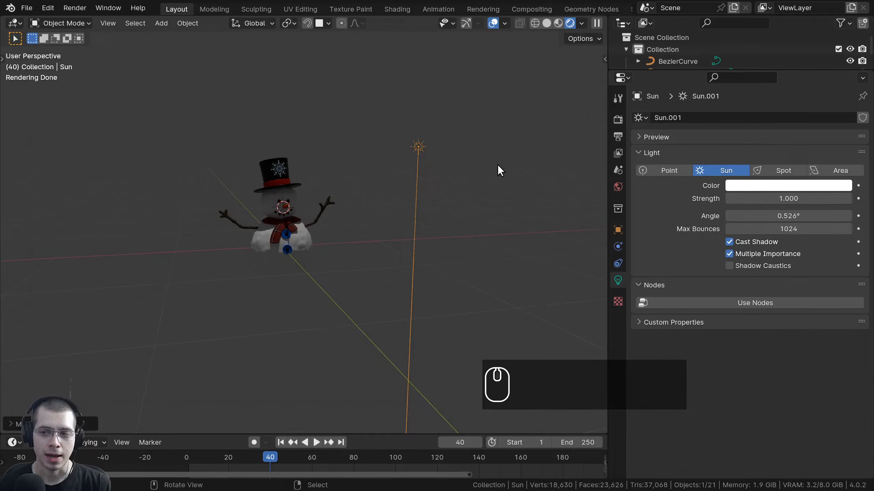
pyautogui.scroll(-2, 352, 64)
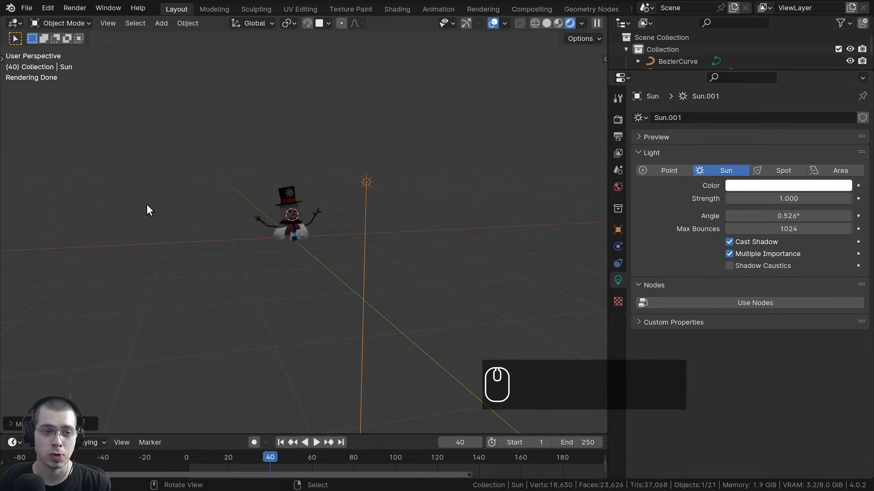
pyautogui.scroll(-2, 277, 62)
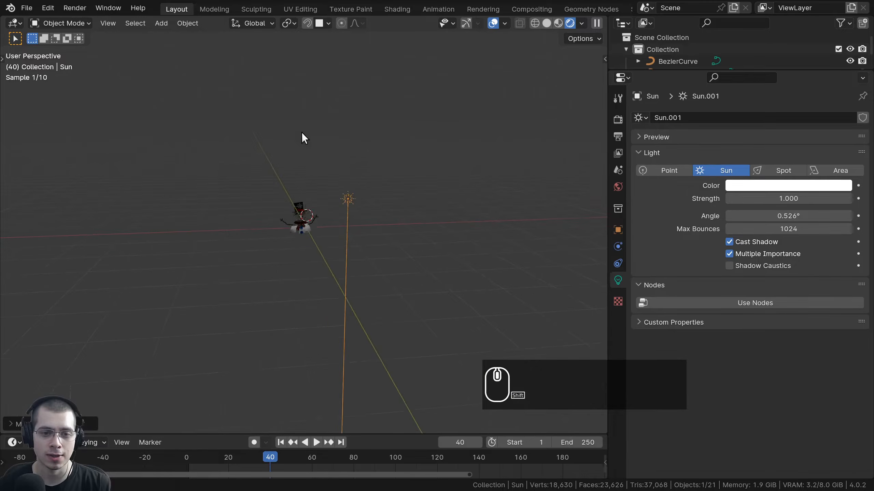
pyautogui.scroll(2, 284, 136)
pyautogui.hotkey('shift', 'a')
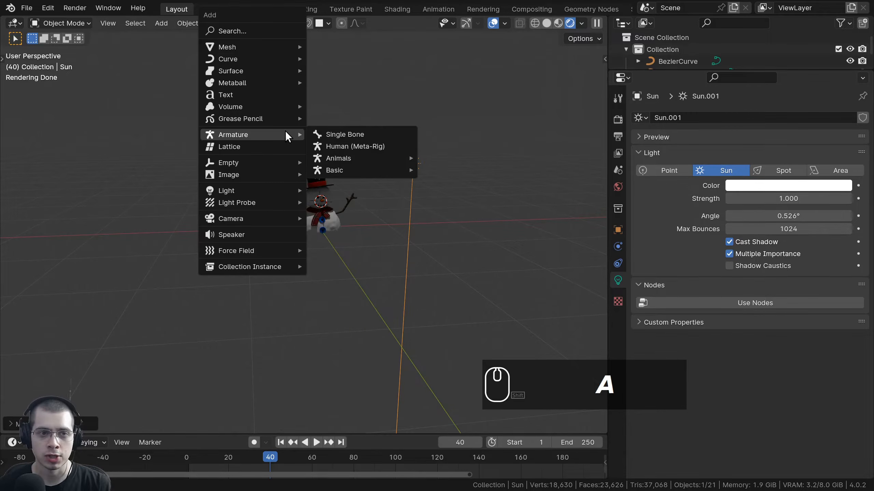
# Add a cube and move it to the left of the snowman.
pyautogui.moveTo(242, 48)
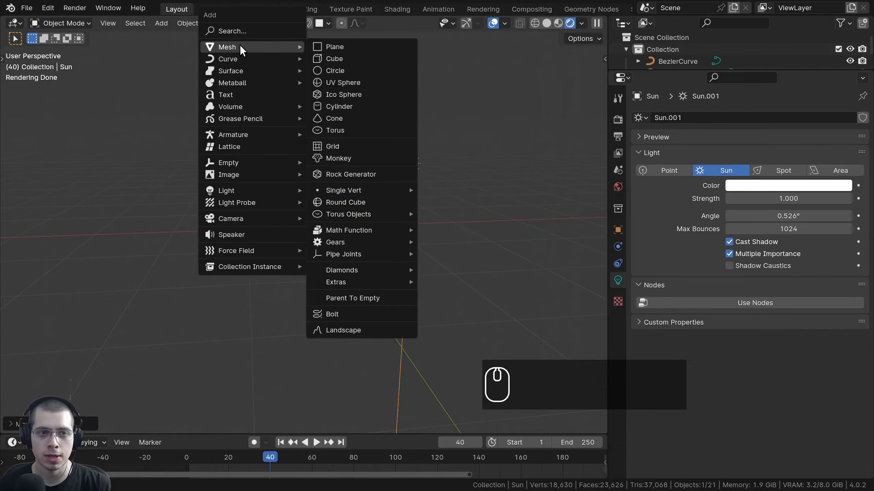
pyautogui.click(332, 58)
pyautogui.keyDown('shift'); pyautogui.scroll(-2, 491, 235); pyautogui.keyUp('shift')
pyautogui.keyDown('shift'); pyautogui.moveTo(490, 236); pyautogui.dragTo(536, 231, button='middle'); pyautogui.keyUp('shift')
pyautogui.press('g')
pyautogui.click(130, 292)
pyautogui.keyDown('shift'); pyautogui.moveTo(138, 240); pyautogui.dragTo(463, 231, button='middle'); pyautogui.keyUp('shift')
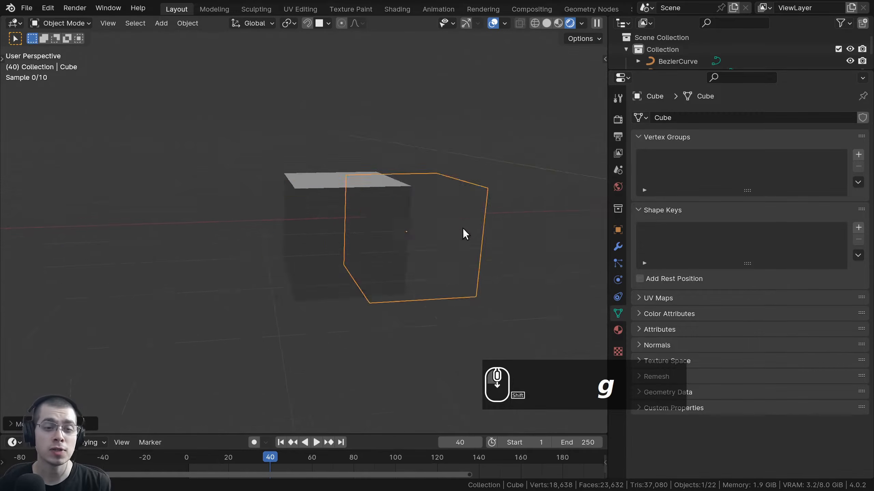
pyautogui.scroll(-10, 461, 232)
pyautogui.press('g')
pyautogui.click(196, 240)
pyautogui.moveTo(335, 250); pyautogui.dragTo(536, 286, button='middle')
pyautogui.scroll(4, 351, 154)
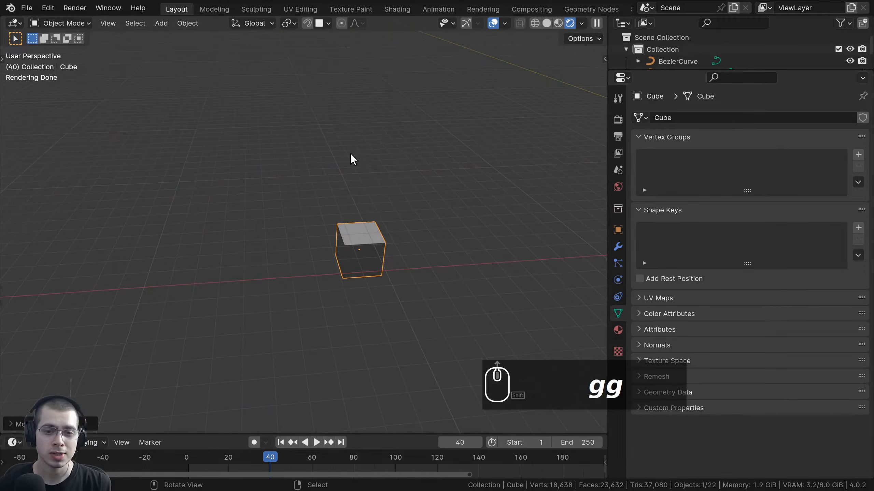
pyautogui.keyDown('shift'); pyautogui.moveTo(373, 250); pyautogui.dragTo(266, 270, button='middle'); pyautogui.keyUp('shift')
pyautogui.scroll(1, 320, 253)
pyautogui.scroll(-7, 324, 258)
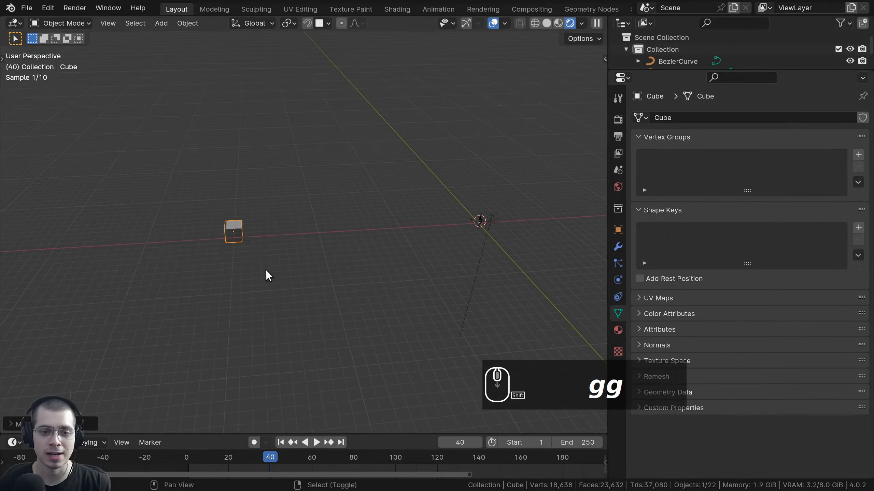
# Duplicate the cube and place the copy near the origin beneath the snowman.
pyautogui.hotkey('shift', 'd')
pyautogui.click(504, 242)
pyautogui.moveTo(559, 250); pyautogui.dragTo(447, 301, button='middle')
pyautogui.scroll(1, 308, 226)
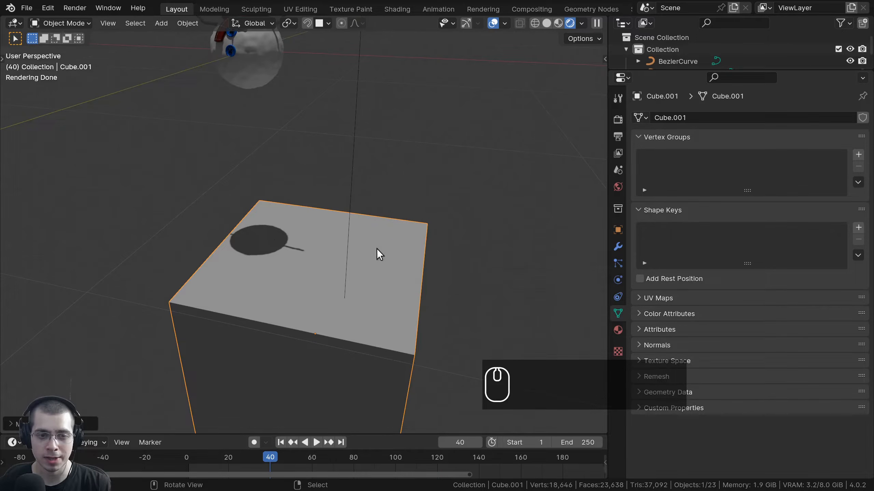
pyautogui.scroll(-8, 250, 228)
# Delete the leftover original cube, leaving the box under the snowman.
pyautogui.click(310, 187)
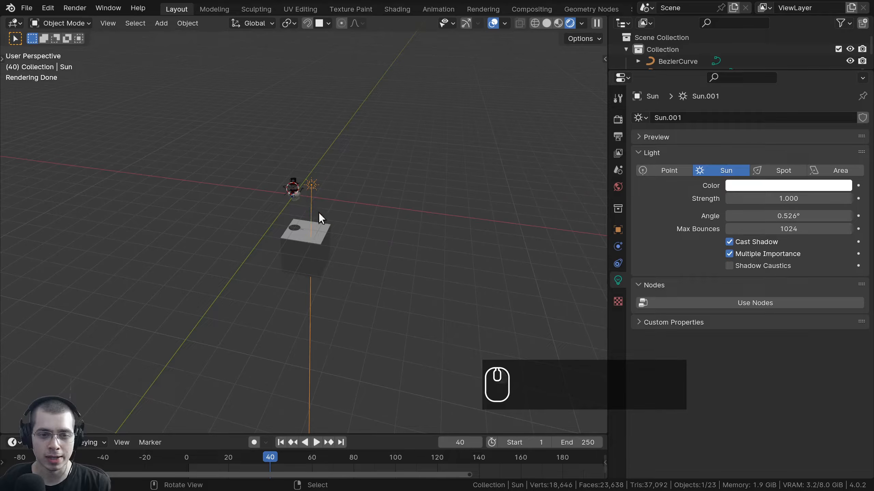
pyautogui.scroll(-3, 318, 212)
pyautogui.keyDown('shift'); pyautogui.moveTo(288, 259); pyautogui.dragTo(446, 294, button='middle'); pyautogui.keyUp('shift')
pyautogui.scroll(4, 446, 293)
pyautogui.scroll(2, 374, 228)
pyautogui.keyDown('shift'); pyautogui.moveTo(220, 198); pyautogui.dragTo(296, 194, button='middle'); pyautogui.keyUp('shift')
pyautogui.click(350, 272)
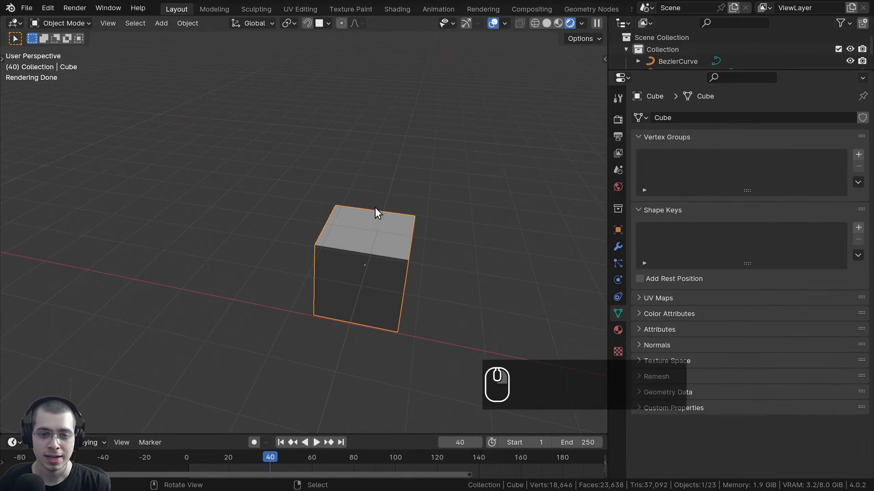
pyautogui.scroll(-3, 398, 253)
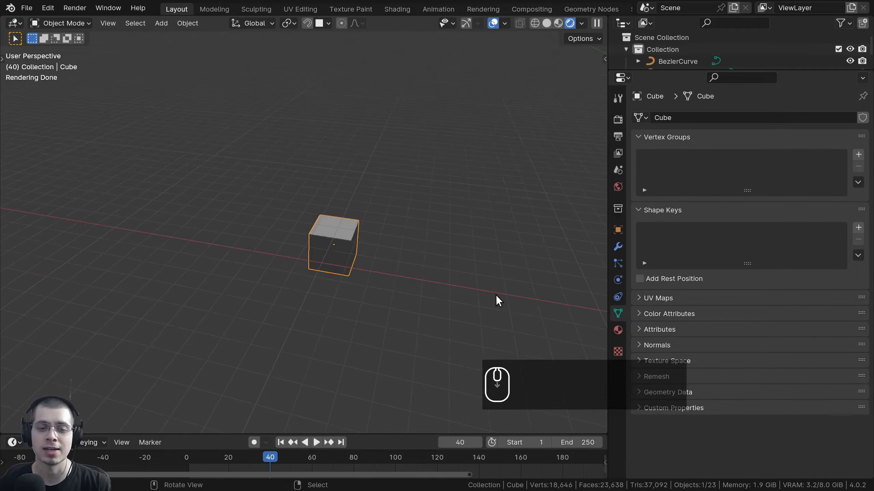
pyautogui.press('Delete')
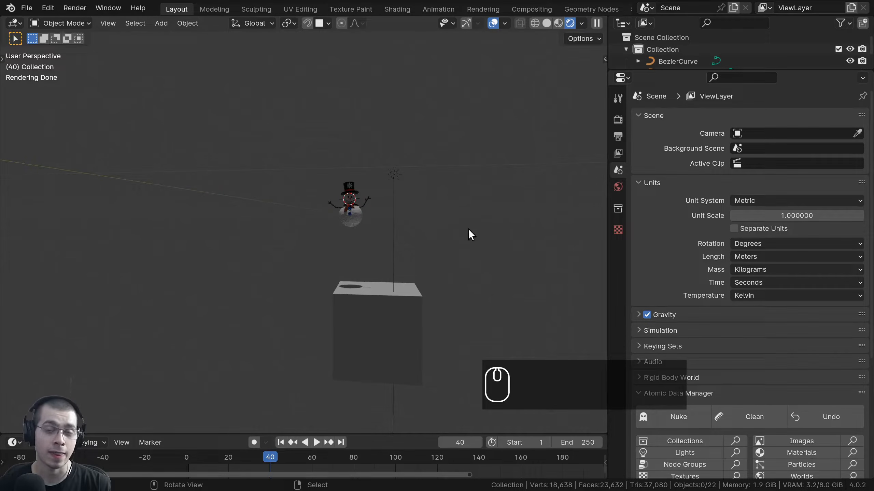
pyautogui.moveTo(500, 129); pyautogui.dragTo(1, 105, button='middle')
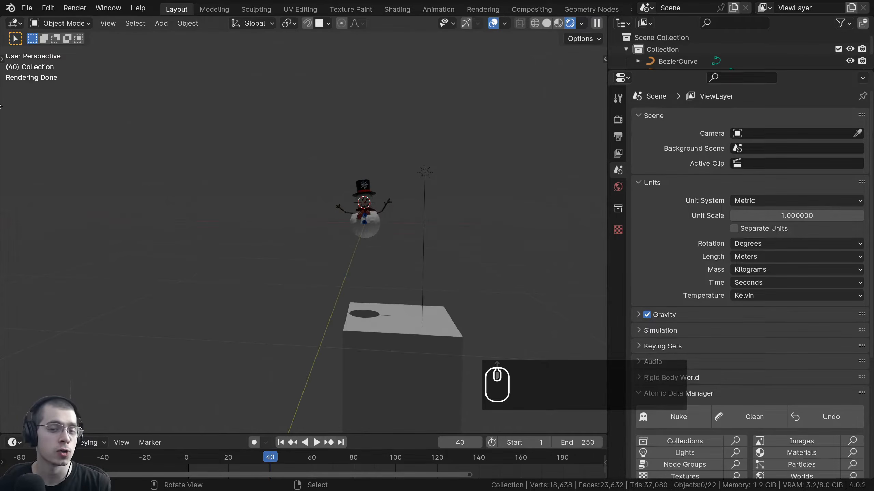
# Rotate and reposition the Sun light.
pyautogui.click(428, 163)
pyautogui.press('r')
pyautogui.click(505, 211)
pyautogui.press('g')
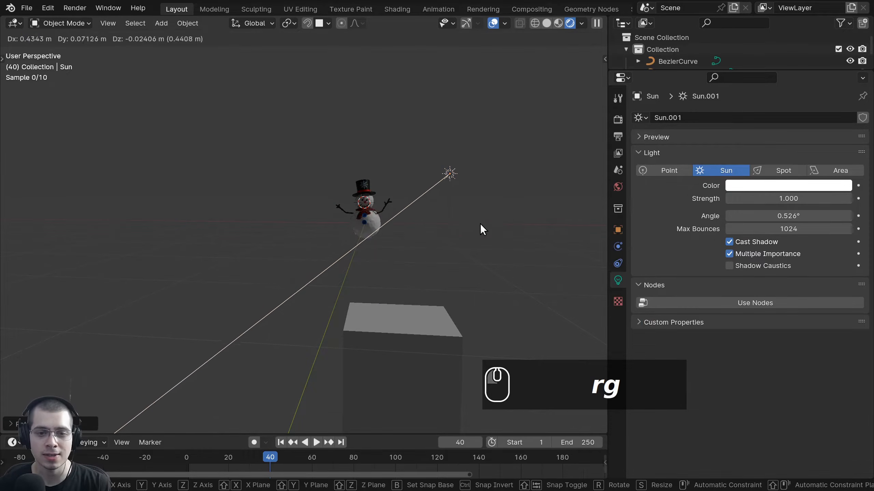
pyautogui.click(479, 224)
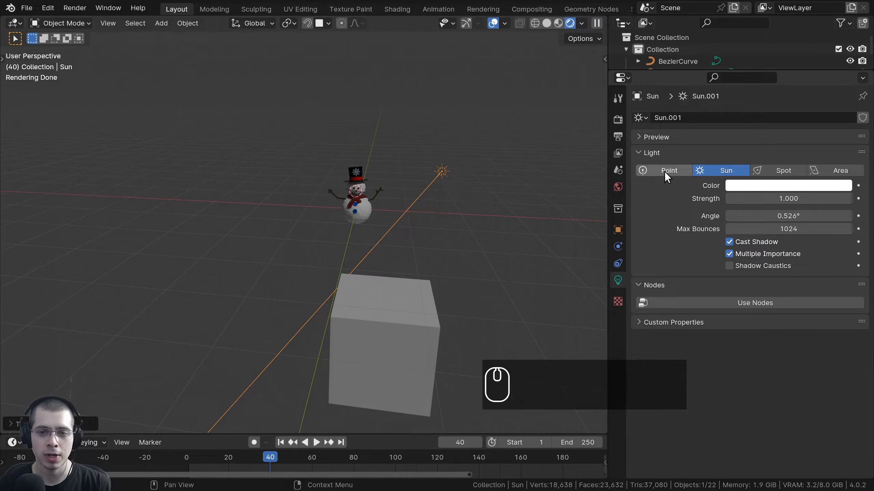
# Switch the light to a point light, move it lower-left, and raise its power to 26.5 W.
pyautogui.click(664, 171)
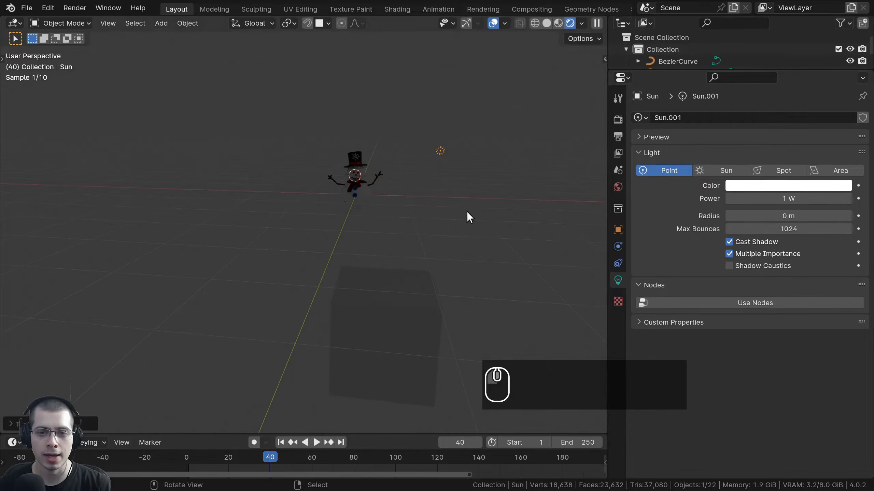
pyautogui.press('g')
pyautogui.click(441, 299)
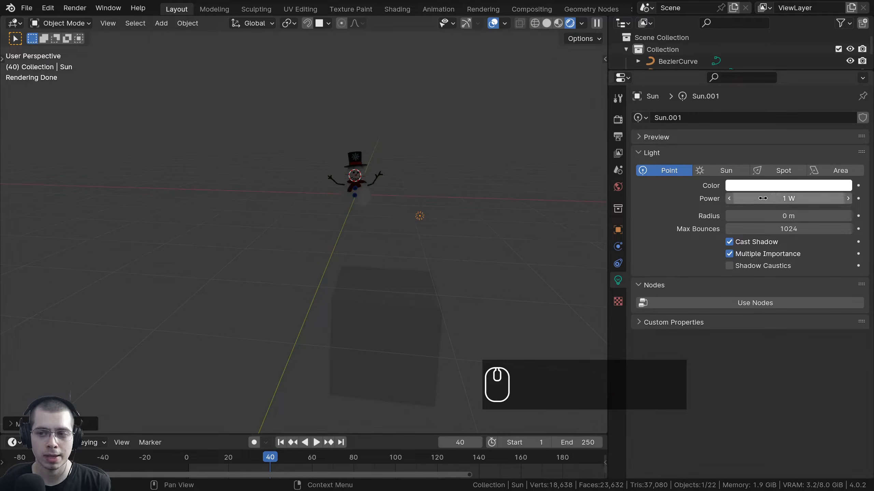
pyautogui.moveTo(762, 198); pyautogui.dragTo(832, 199)
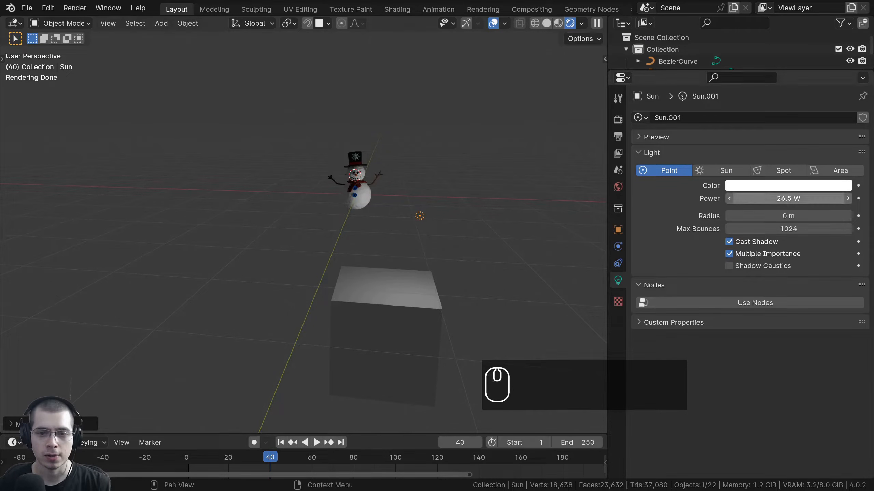
# Duplicate the cube below the snowman and place the copy off to the left.
pyautogui.click(390, 287)
pyautogui.press('g')
pyautogui.click(421, 242)
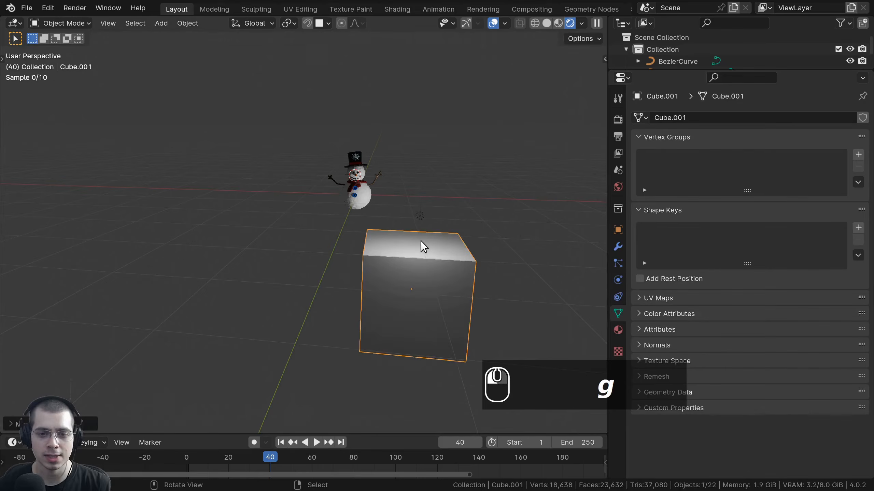
pyautogui.moveTo(424, 244); pyautogui.dragTo(486, 219, button='middle')
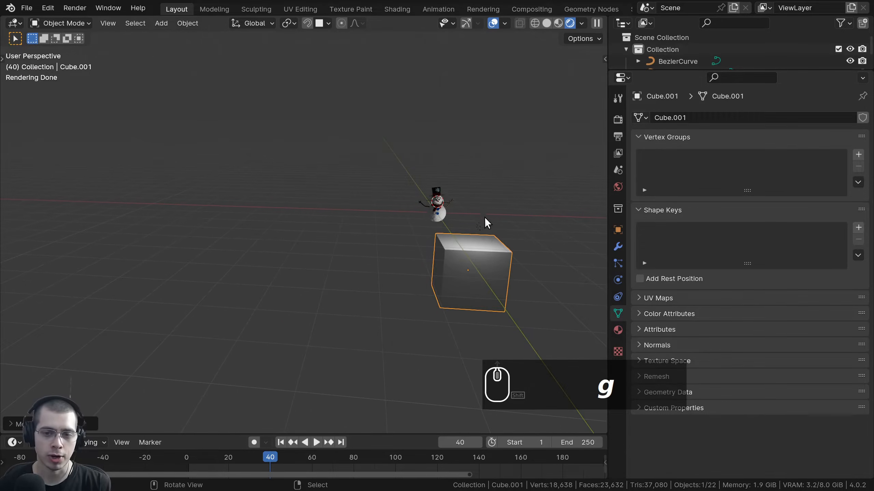
pyautogui.hotkey('shift', 'd')
pyautogui.click(190, 209)
pyautogui.press('g')
pyautogui.keyDown('shift'); pyautogui.moveTo(190, 209); pyautogui.dragTo(231, 225, button='middle'); pyautogui.keyUp('shift')
pyautogui.click(277, 221)
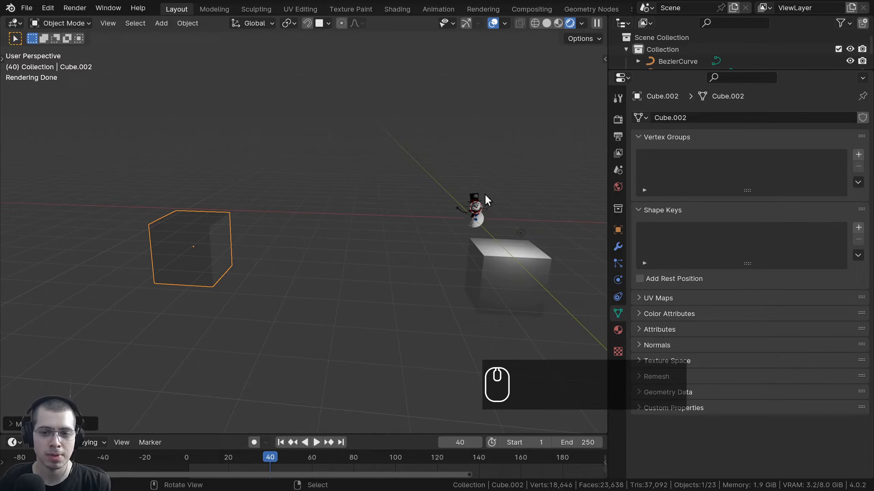
pyautogui.keyDown('shift'); pyautogui.moveTo(272, 186); pyautogui.dragTo(315, 237, button='middle'); pyautogui.keyUp('shift')
pyautogui.scroll(3, 316, 236)
pyautogui.scroll(-3, 414, 353)
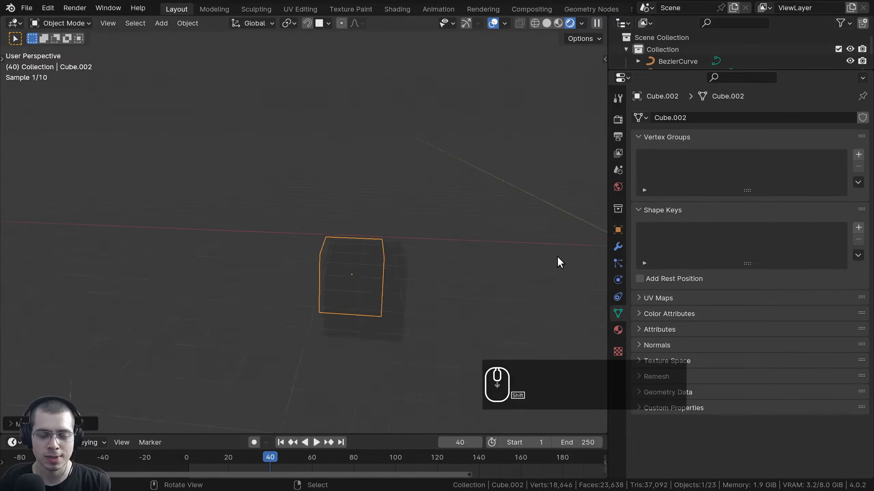
pyautogui.keyDown('shift'); pyautogui.moveTo(558, 260); pyautogui.dragTo(420, 224, button='middle'); pyautogui.keyUp('shift')
# Delete both the duplicate cube and the original cube.
pyautogui.press('x')
pyautogui.keyDown('shift'); pyautogui.moveTo(496, 240); pyautogui.dragTo(441, 242, button='middle'); pyautogui.keyUp('shift')
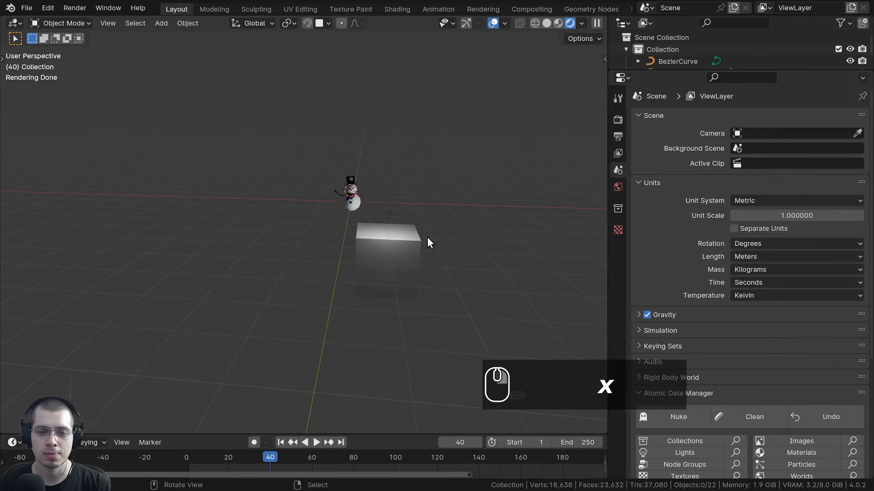
pyautogui.scroll(1, 427, 237)
pyautogui.click(432, 237)
pyautogui.press('x')
# Change the light to a Sun and lower its strength to 1.
pyautogui.click(414, 214)
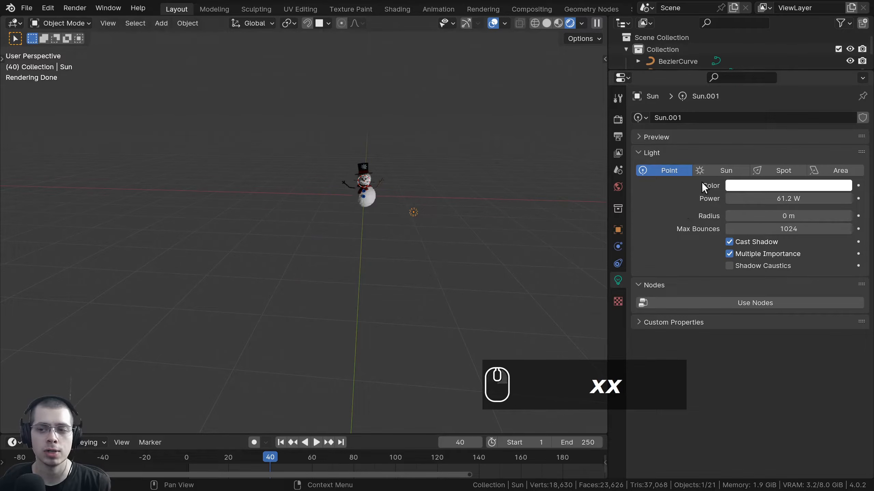
pyautogui.click(715, 170)
pyautogui.keyDown('shift'); pyautogui.moveTo(432, 192); pyautogui.dragTo(430, 225, button='middle'); pyautogui.keyUp('shift')
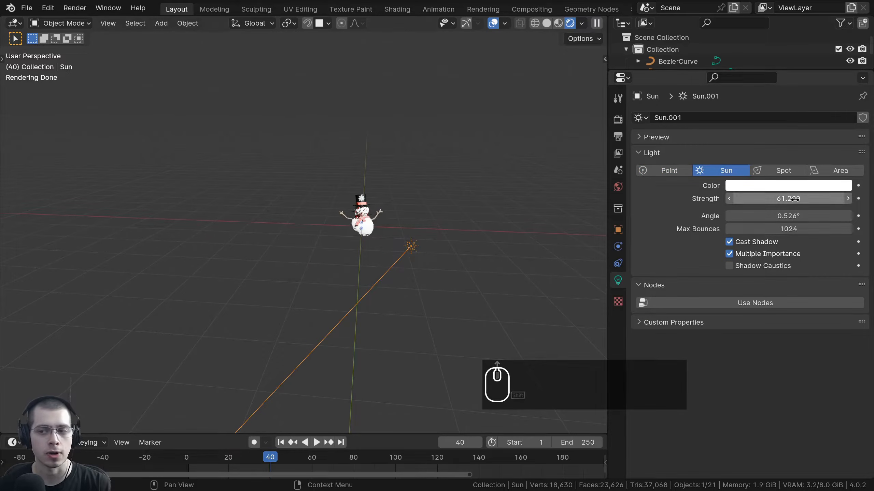
pyautogui.moveTo(794, 199); pyautogui.dragTo(775, 199)
pyautogui.moveTo(335, 223); pyautogui.dragTo(465, 242, button='middle')
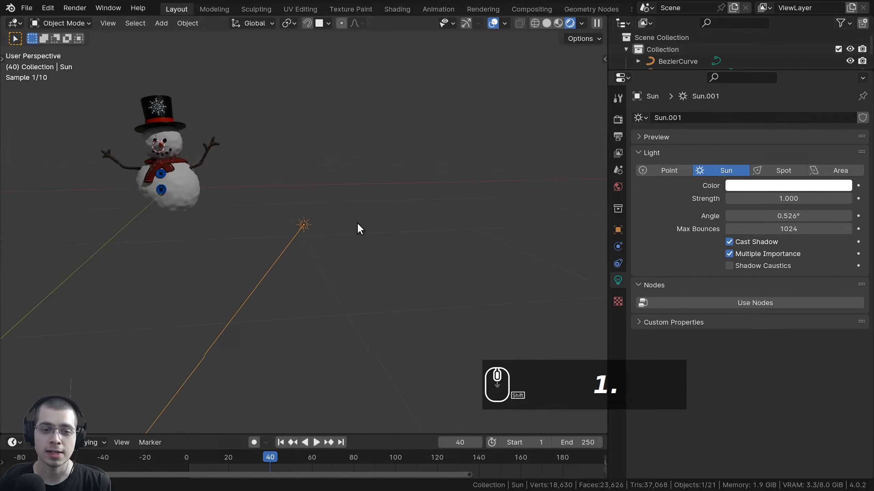
pyautogui.scroll(-2, 477, 206)
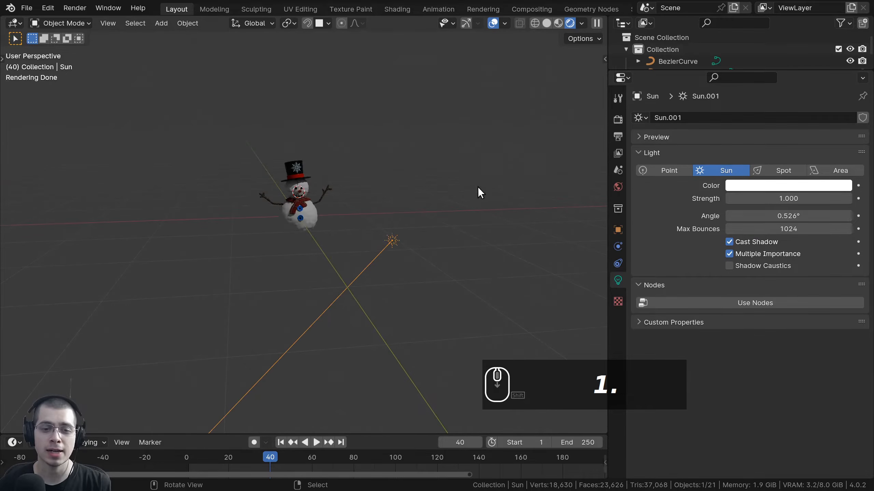
# Rotate the sun and reposition it to the right of the snowman.
pyautogui.press('r')
pyautogui.click(390, 142)
pyautogui.press('g')
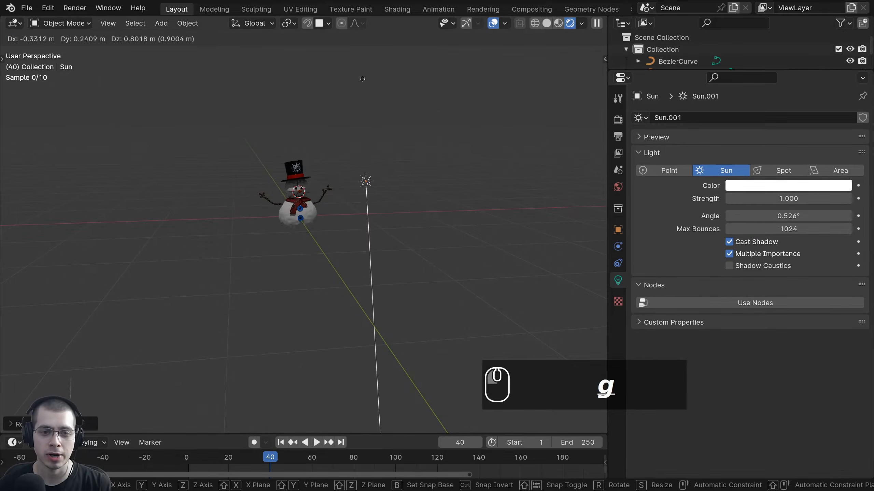
pyautogui.click(352, 31)
pyautogui.press('r')
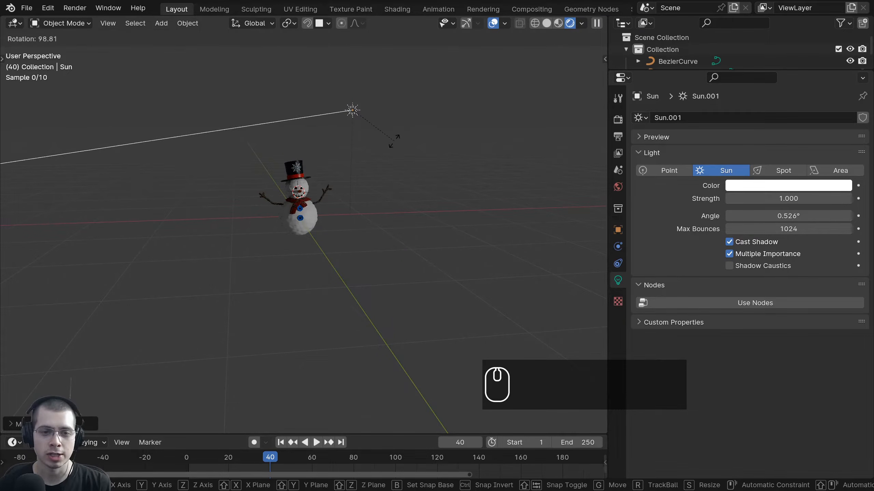
pyautogui.click(401, 158)
pyautogui.press('g')
pyautogui.click(453, 190)
pyautogui.keyDown('shift'); pyautogui.moveTo(395, 166); pyautogui.dragTo(441, 192, button='middle'); pyautogui.keyUp('shift')
pyautogui.scroll(3, 442, 204)
pyautogui.press('g')
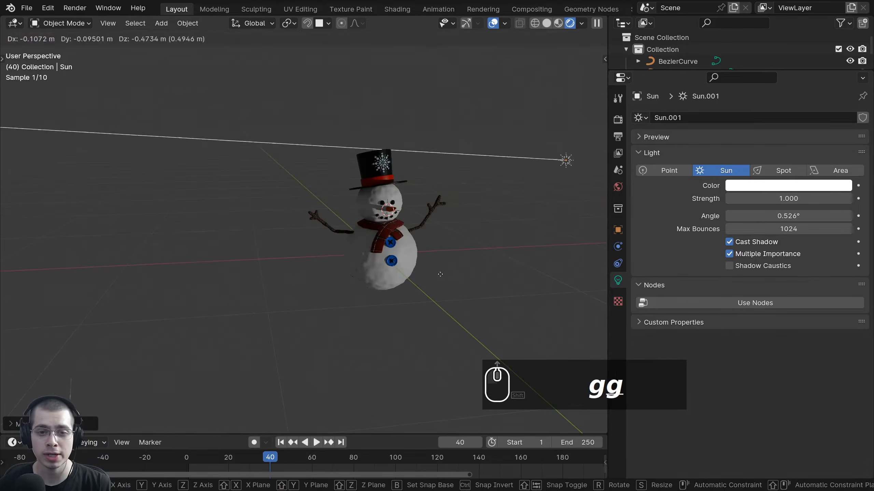
pyautogui.click(432, 305)
pyautogui.keyDown('shift'); pyautogui.moveTo(395, 166); pyautogui.dragTo(331, 157, button='middle'); pyautogui.keyUp('shift')
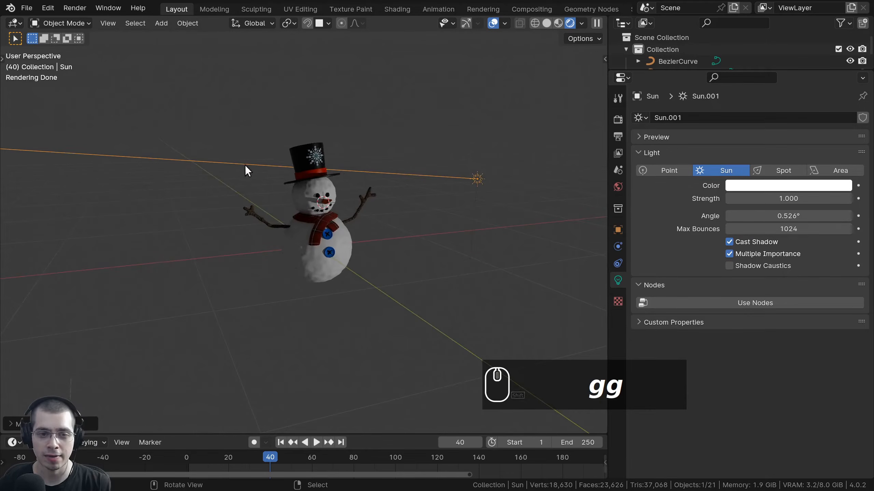
pyautogui.scroll(-2, 368, 166)
# Rotate the sun to aim straight down and place it high above the snowman.
pyautogui.press('r')
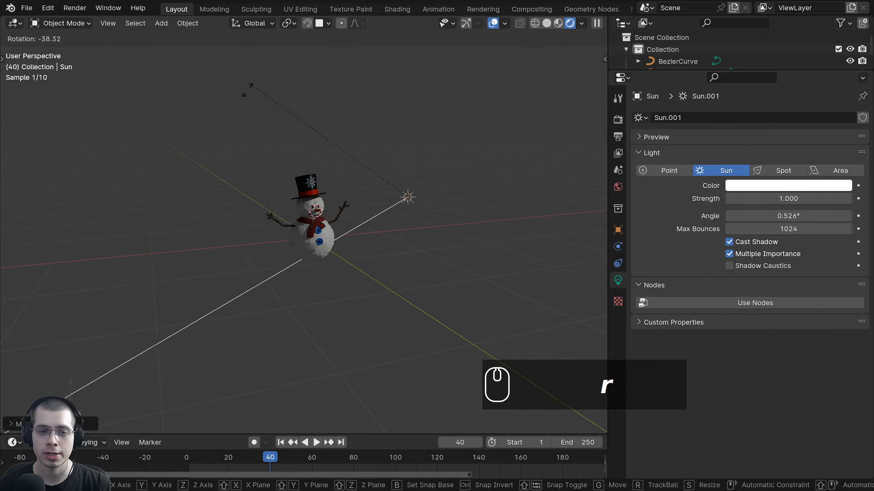
pyautogui.click(257, 260)
pyautogui.scroll(3, 404, 295)
pyautogui.press('g')
pyautogui.click(378, 151)
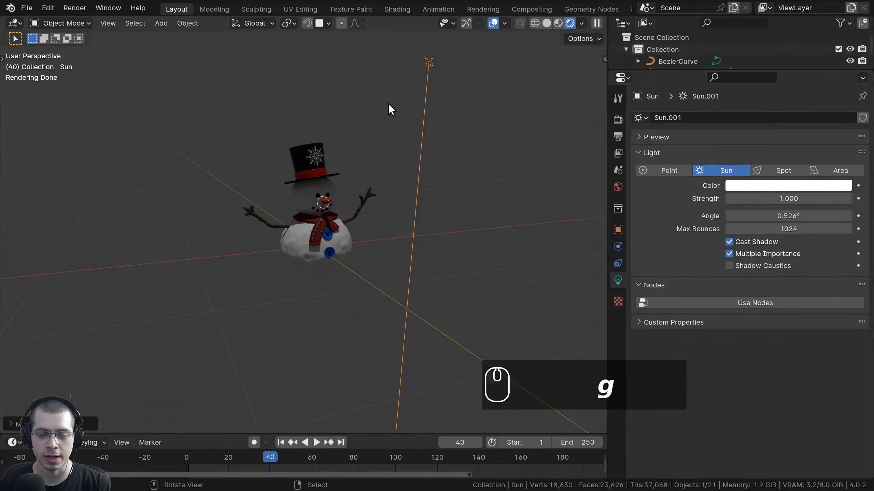
pyautogui.moveTo(388, 104); pyautogui.dragTo(339, 181, button='middle')
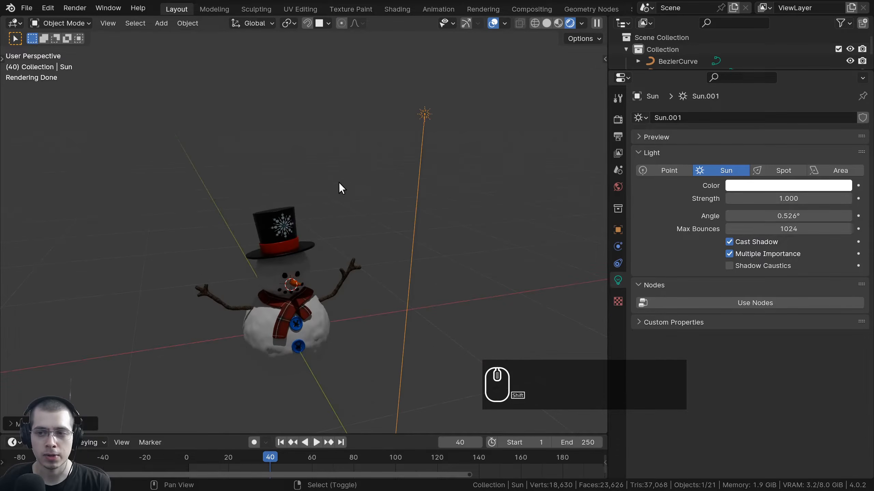
pyautogui.click(774, 186)
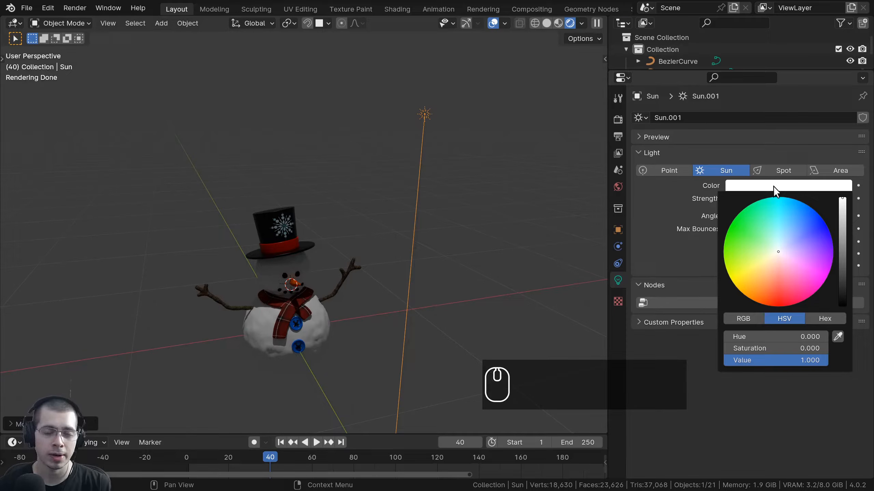
# Tint the sun pale orange, set its strength to 10, and adjust its rotation.
pyautogui.click(776, 257)
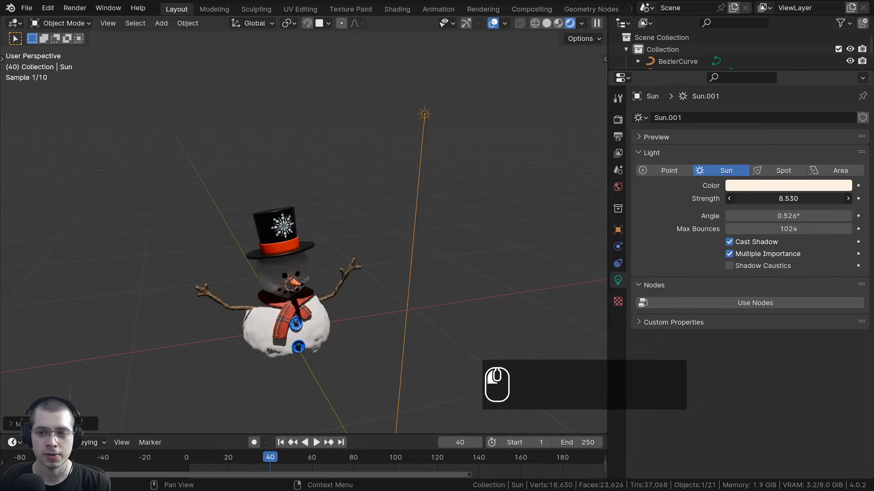
pyautogui.moveTo(788, 199); pyautogui.dragTo(781, 198)
pyautogui.moveTo(307, 226); pyautogui.dragTo(408, 177, button='middle')
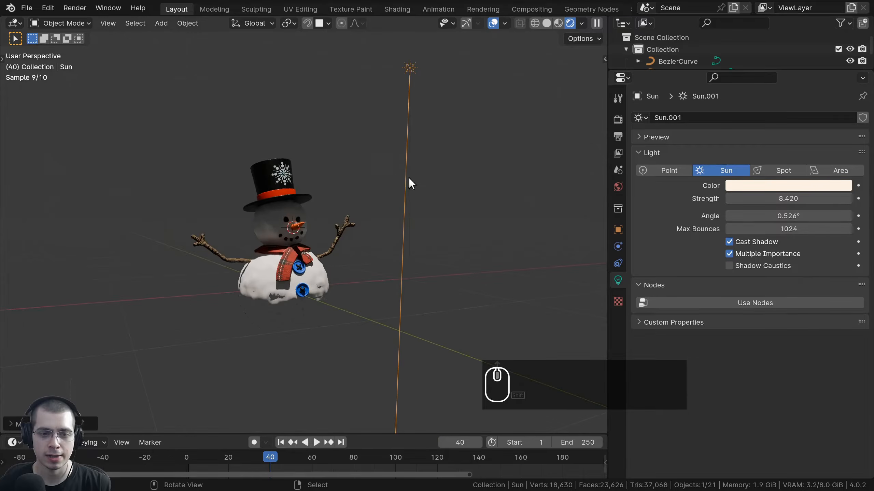
pyautogui.press('r')
pyautogui.click(452, 194)
# Widen the sun's angle to 80.4° for softer snowman shadows.
pyautogui.moveTo(758, 217); pyautogui.dragTo(793, 216)
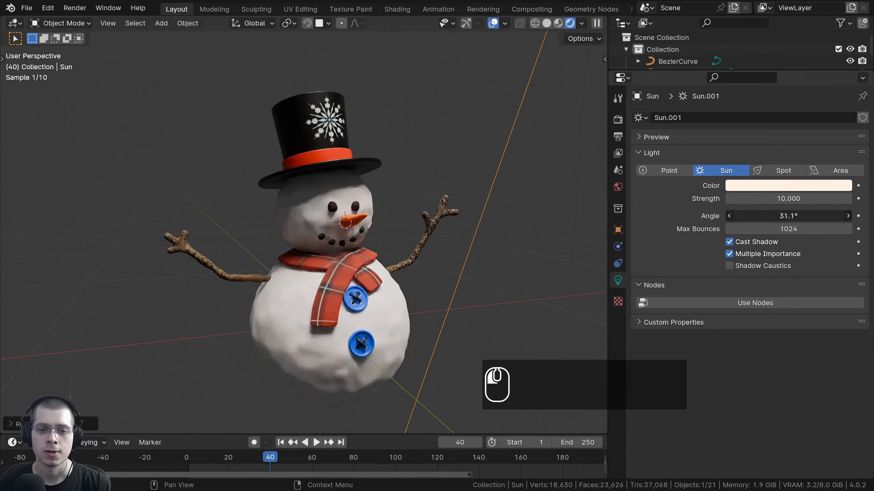
pyautogui.moveTo(784, 216); pyautogui.dragTo(818, 216)
pyautogui.moveTo(512, 242); pyautogui.dragTo(385, 150, button='middle')
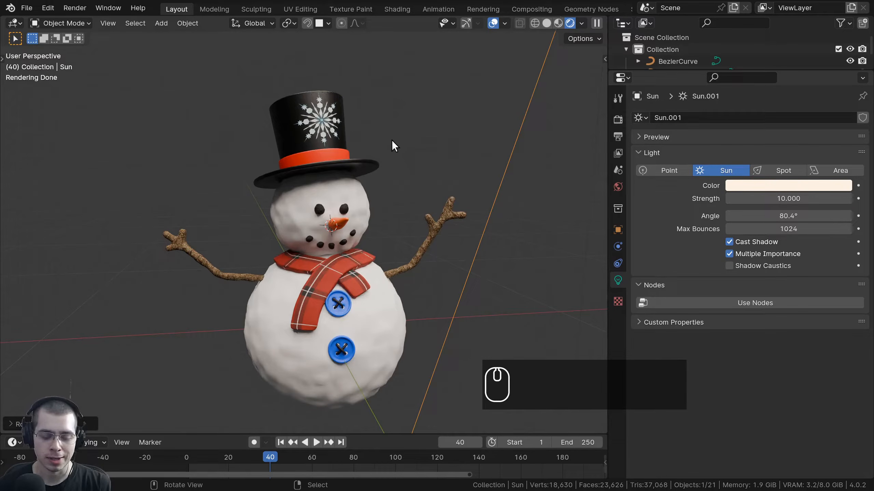
pyautogui.scroll(-2, 430, 112)
# Delete the sun light and add a spot light to the scene.
pyautogui.press('x')
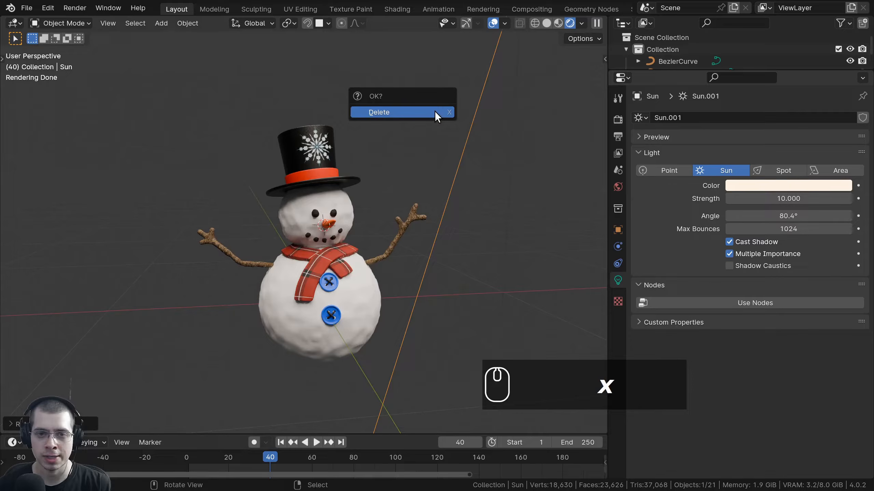
pyautogui.click(434, 111)
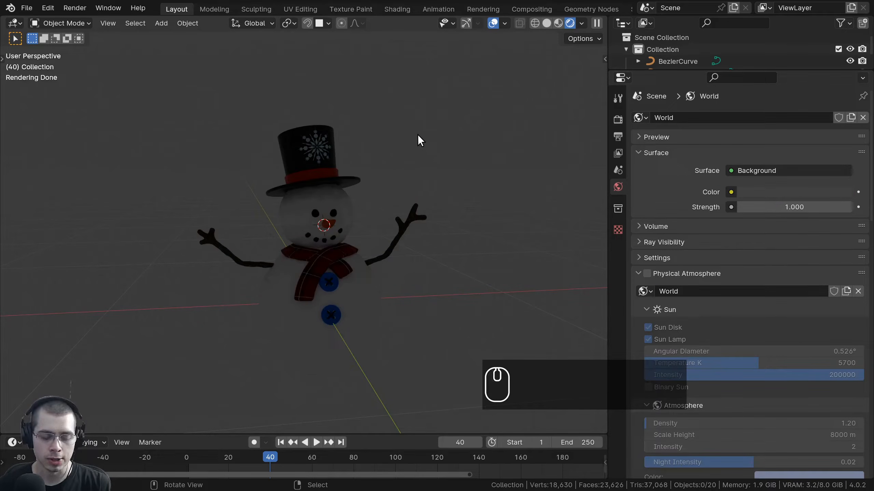
pyautogui.hotkey('shift', 'a')
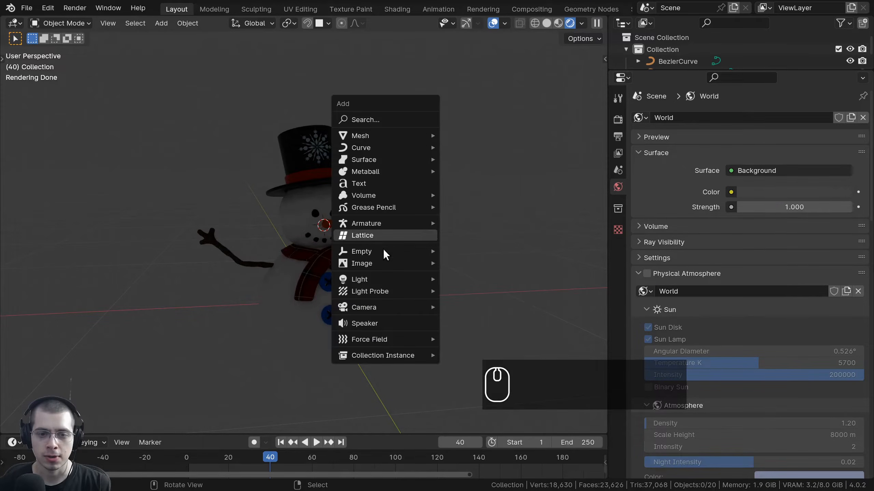
pyautogui.moveTo(395, 279)
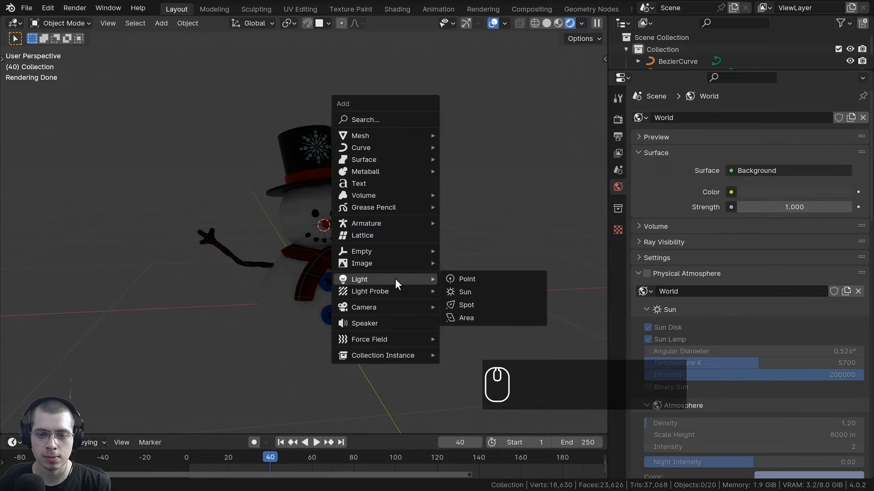
pyautogui.click(478, 304)
pyautogui.scroll(-3, 478, 303)
# Move and rotate the spot light over the snowman and shrink its cone.
pyautogui.press('g')
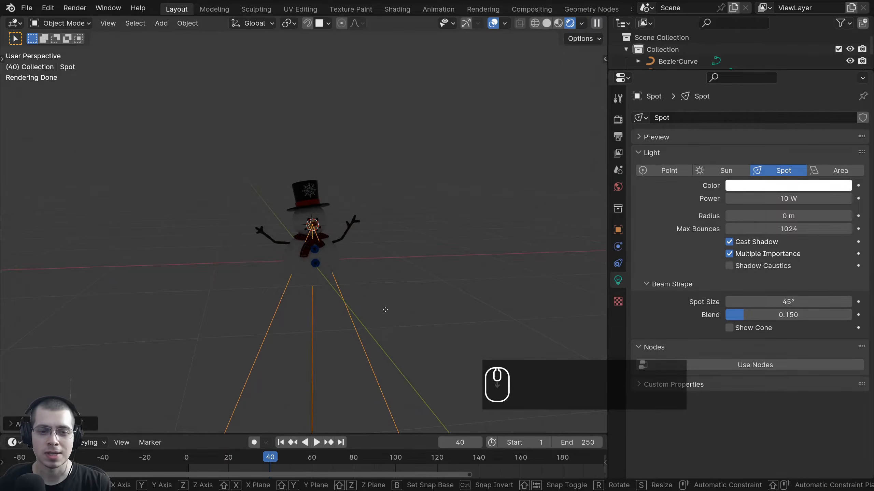
pyautogui.click(453, 82)
pyautogui.press('r')
pyautogui.click(410, 270)
pyautogui.scroll(-4, 410, 270)
pyautogui.moveTo(409, 270); pyautogui.dragTo(300, 230, button='middle')
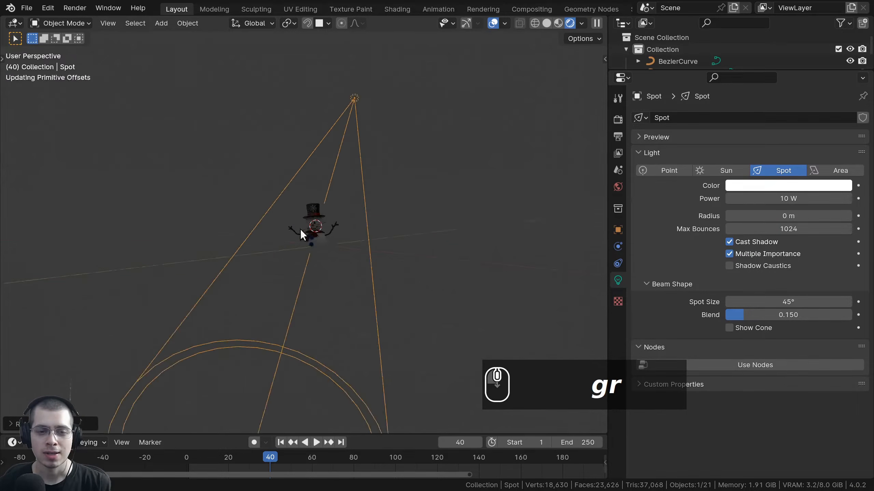
pyautogui.press('g')
pyautogui.press('r')
pyautogui.press('g')
pyautogui.click(444, 92)
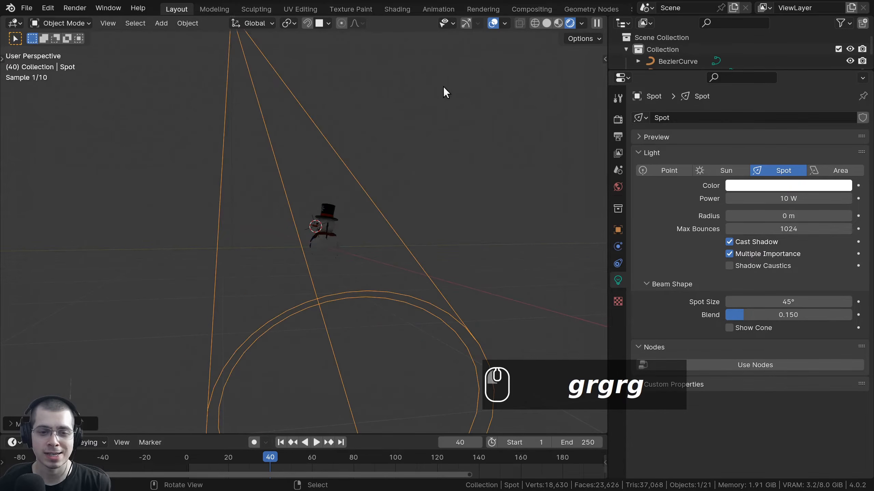
pyautogui.press('s')
pyautogui.click(447, 140)
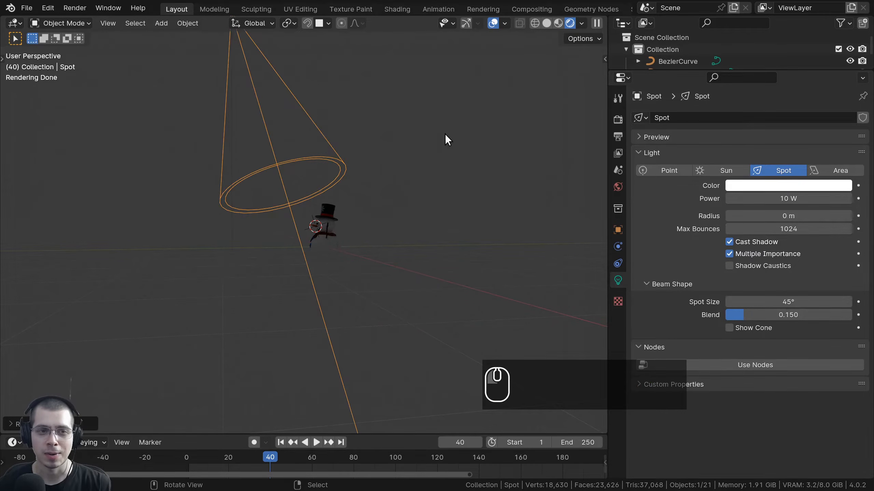
# Fine-tune the spot light's position relative to the snowman.
pyautogui.press('g')
pyautogui.click(369, 237)
pyautogui.moveTo(369, 237); pyautogui.dragTo(300, 261, button='middle')
pyautogui.scroll(4, 301, 262)
pyautogui.press('g')
pyautogui.click(336, 252)
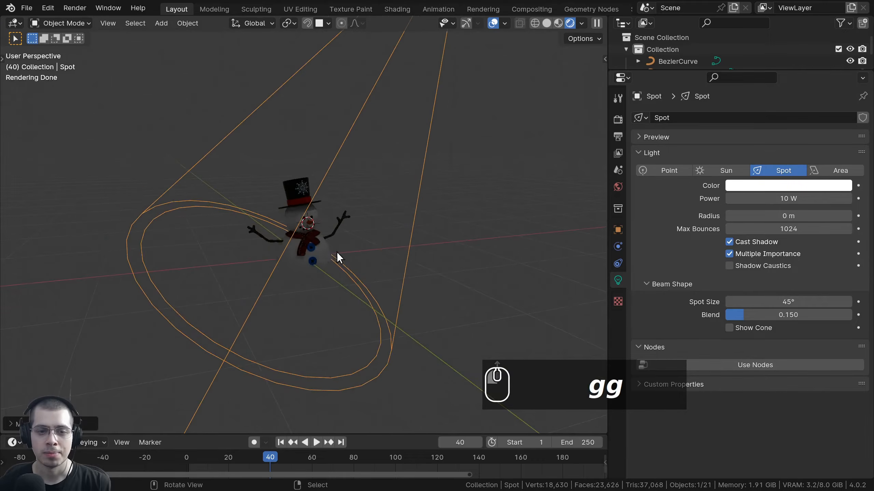
pyautogui.scroll(-4, 341, 246)
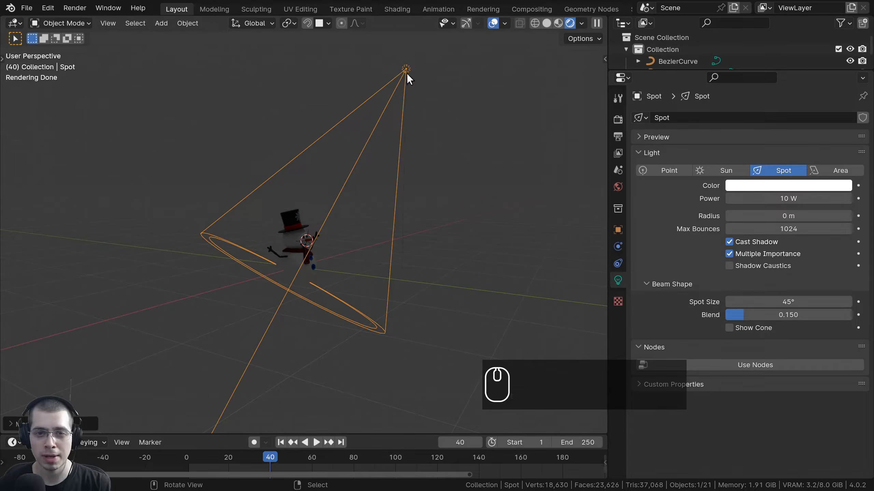
pyautogui.scroll(-1, 395, 88)
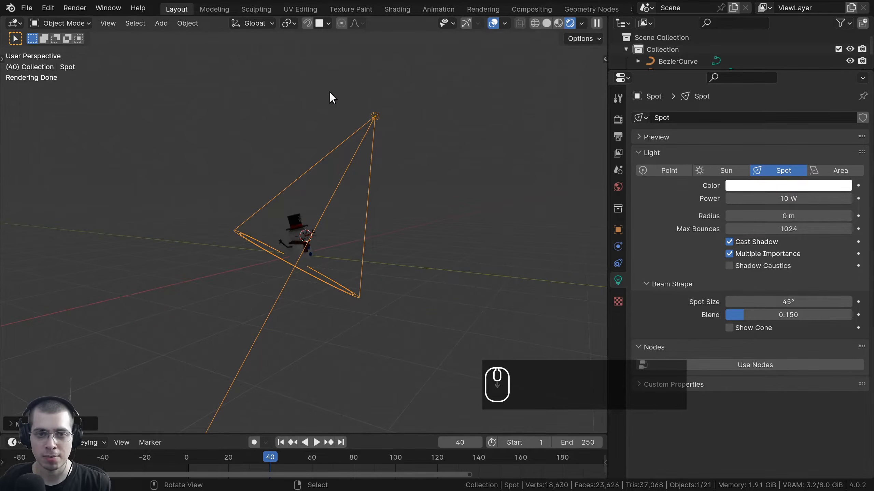
pyautogui.scroll(2, 412, 76)
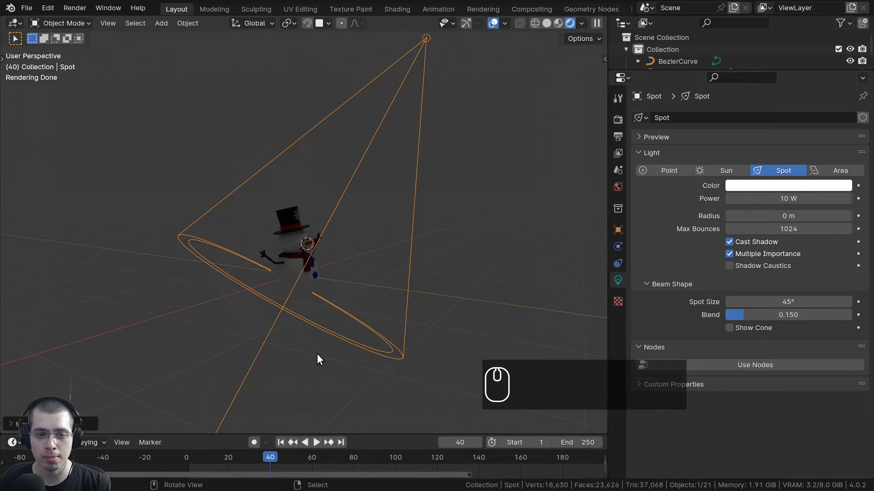
# Raise the spot light's power from 10 W to 347.2 W.
pyautogui.moveTo(733, 199); pyautogui.dragTo(768, 199)
pyautogui.moveTo(323, 154); pyautogui.dragTo(302, 153, button='middle')
pyautogui.scroll(-2, 302, 153)
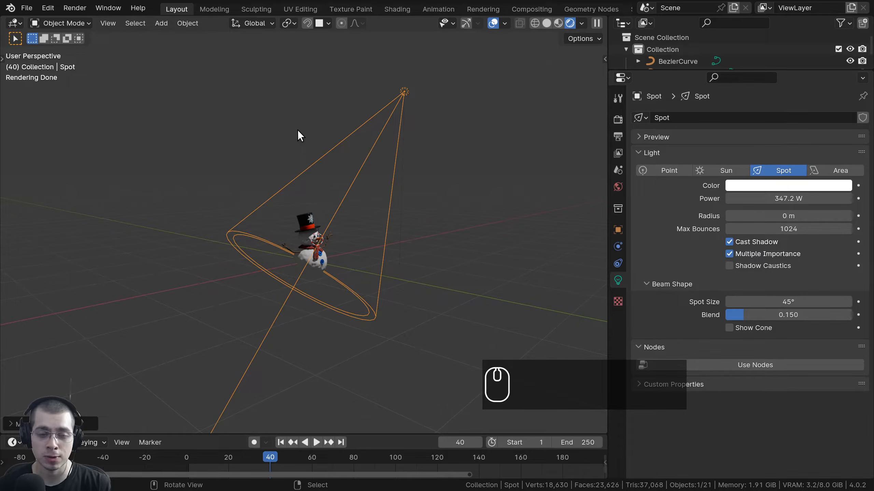
# Add a plane mesh and scale it up into a large ground plane under the snowman.
pyautogui.hotkey('shift', 'a')
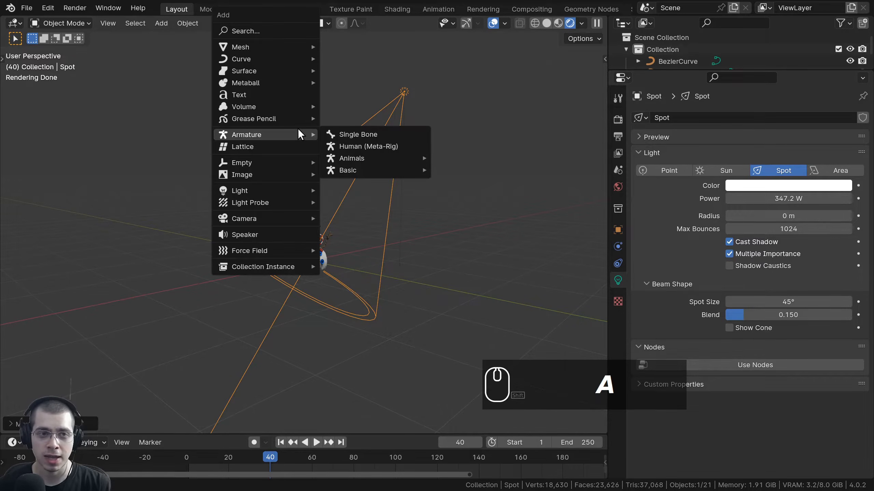
pyautogui.moveTo(295, 47)
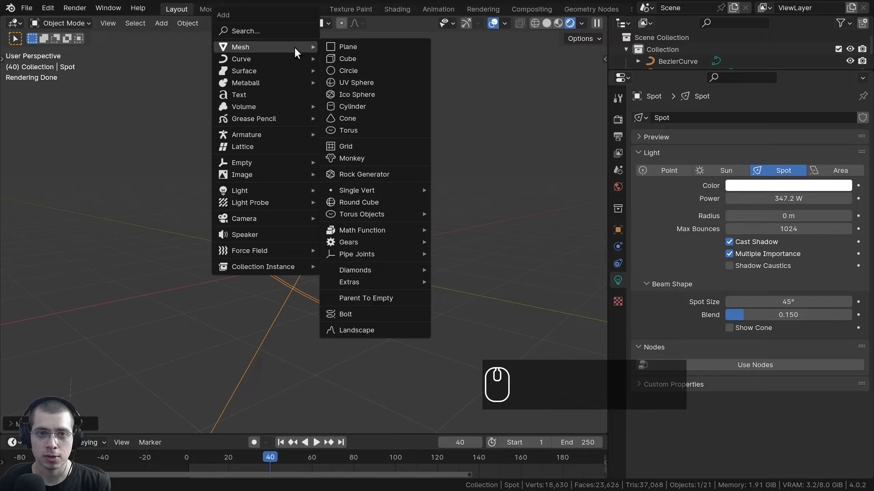
pyautogui.click(363, 42)
pyautogui.press('s')
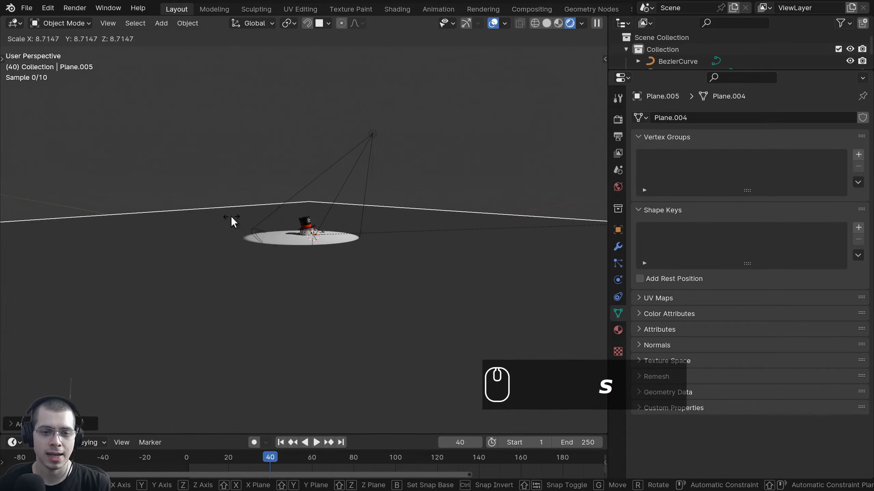
pyautogui.click(232, 222)
# Rotate the spot light around Z and tilt it so its beam falls on the snowman.
pyautogui.press('r')
pyautogui.press('z')
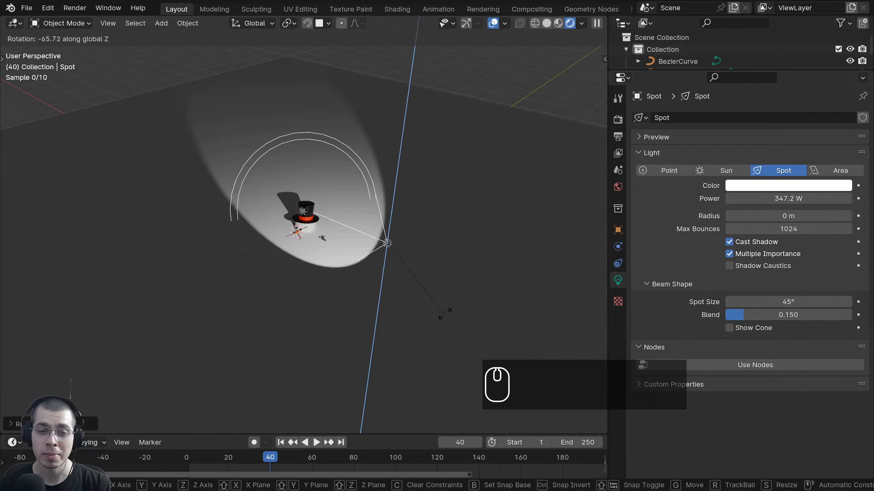
pyautogui.click(452, 332)
pyautogui.press('r')
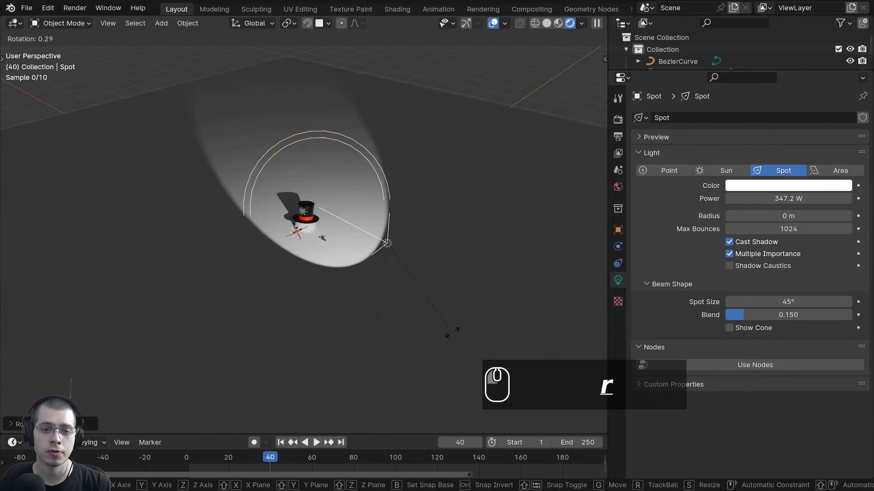
pyautogui.press('r')
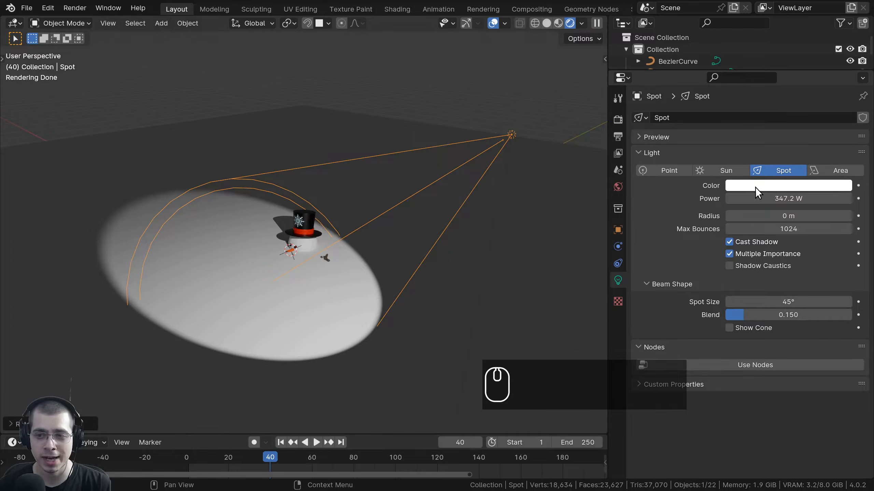
# Make the spot light pink at 347.2 W, with 66° spot size, 0.643 blend and Show Cone on.
pyautogui.click(755, 188)
pyautogui.click(773, 186)
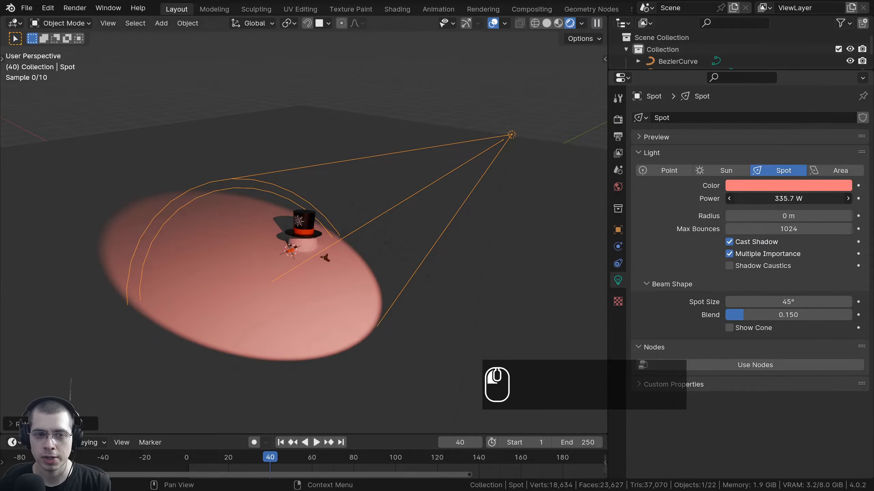
pyautogui.moveTo(787, 199); pyautogui.dragTo(795, 216)
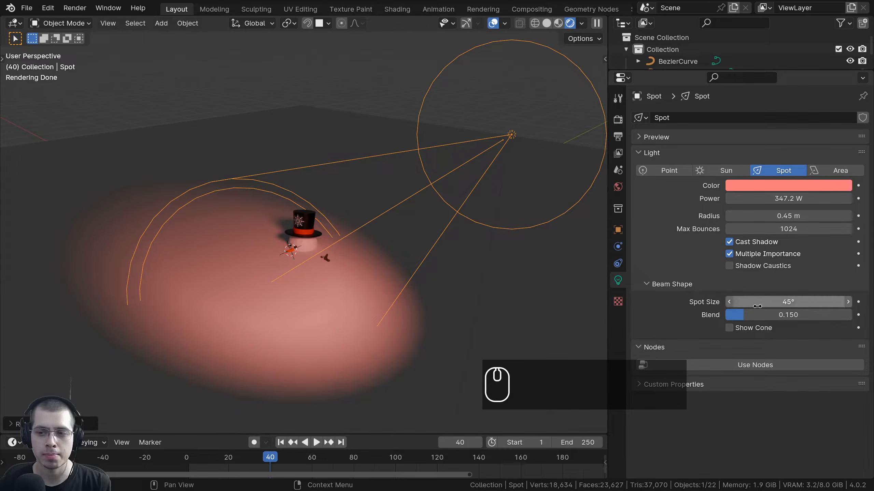
pyautogui.moveTo(774, 301); pyautogui.dragTo(739, 301)
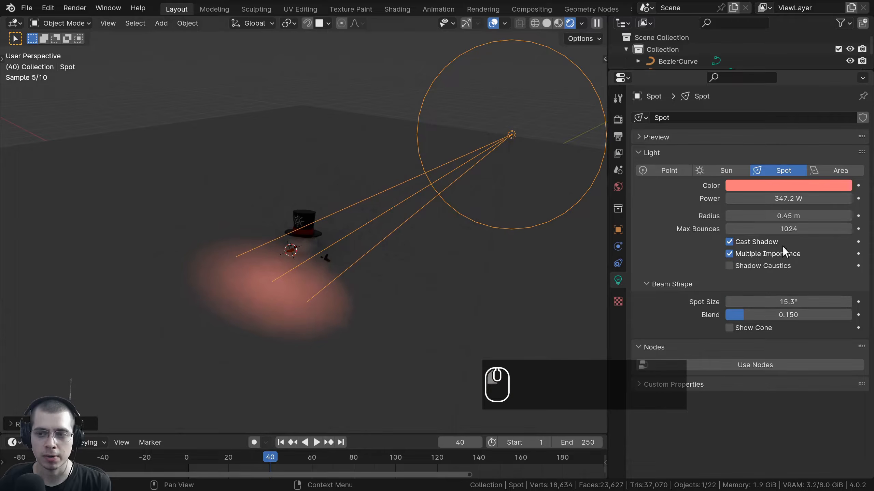
pyautogui.moveTo(778, 216); pyautogui.dragTo(744, 216)
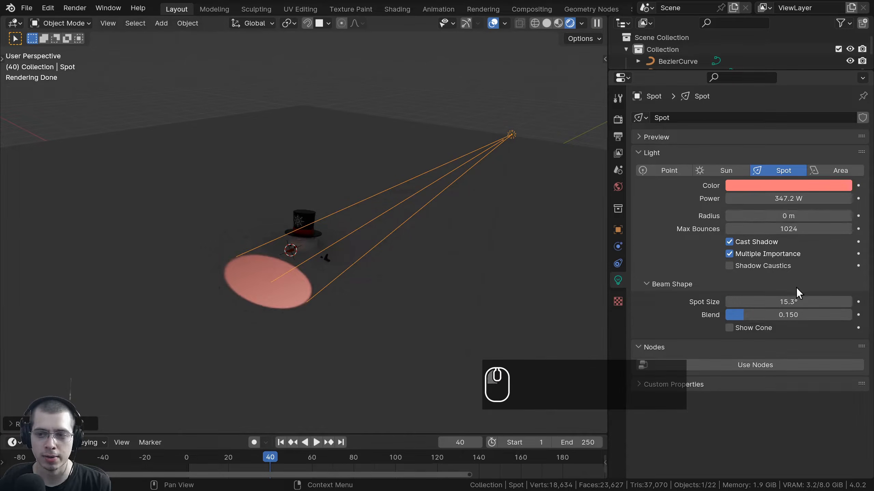
pyautogui.moveTo(744, 302); pyautogui.dragTo(807, 315)
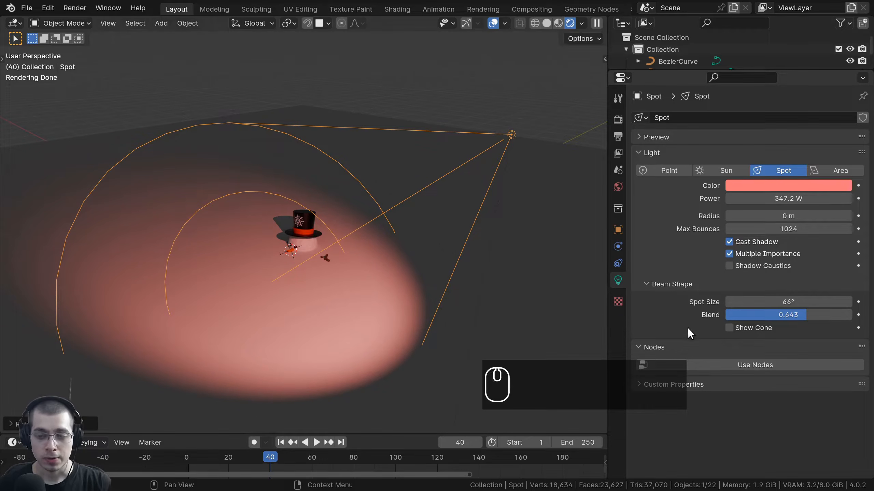
pyautogui.click(726, 327)
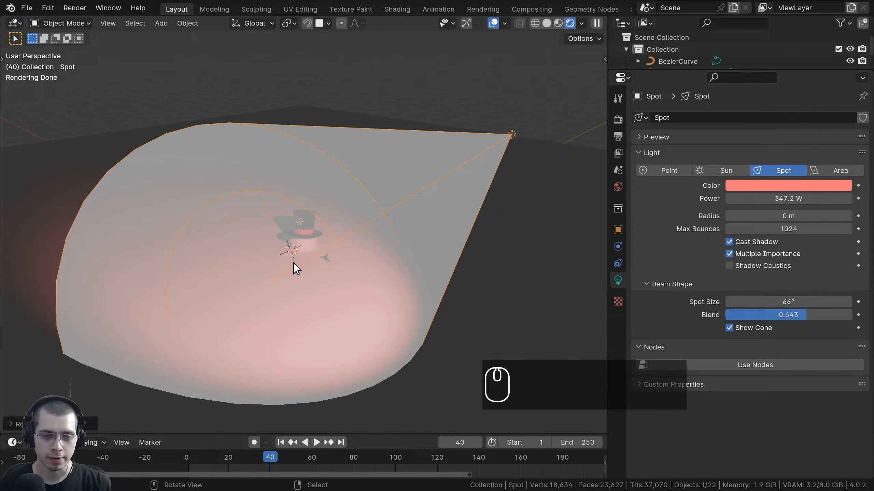
# Switch to solid shading and rotate and move the spot light toward the snowman.
pyautogui.press('z')
pyautogui.scroll(-2, 461, 256)
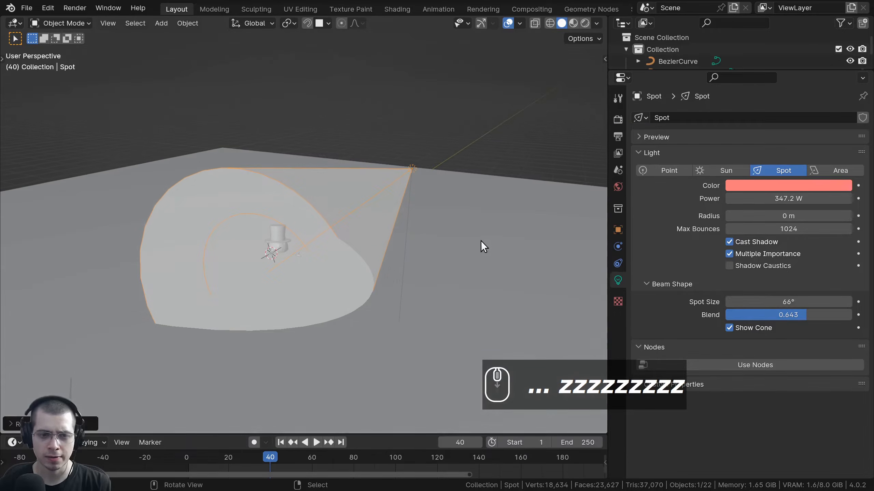
pyautogui.moveTo(452, 246); pyautogui.dragTo(497, 216, button='middle')
pyautogui.scroll(-2, 497, 216)
pyautogui.press('r')
pyautogui.click(472, 141)
pyautogui.press('g')
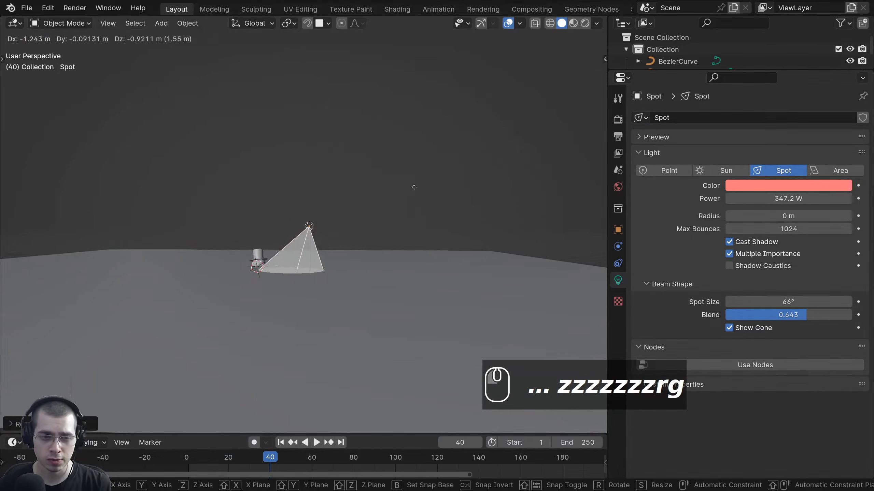
pyautogui.click(413, 188)
# Reposition the spot light above the snowman's hat.
pyautogui.scroll(1, 413, 262)
pyautogui.keyDown('shift'); pyautogui.moveTo(411, 263); pyautogui.dragTo(400, 343, button='middle'); pyautogui.keyUp('shift')
pyautogui.press('g')
pyautogui.click(385, 312)
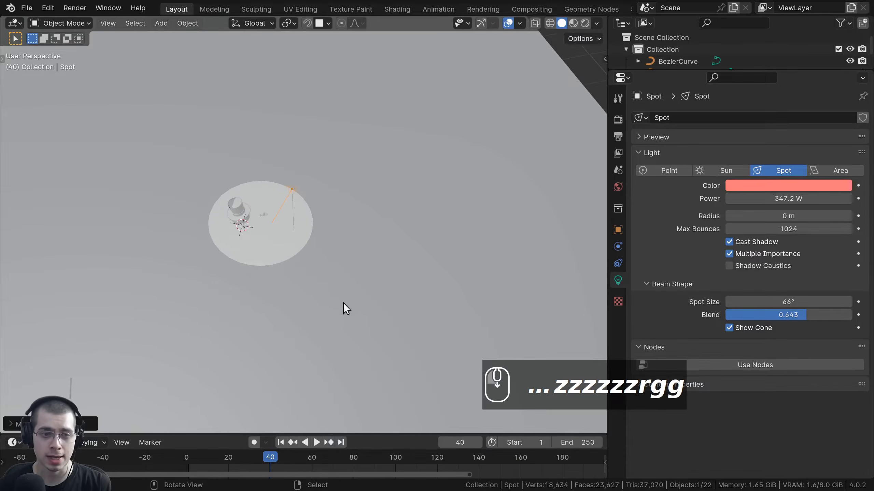
pyautogui.scroll(-1, 412, 223)
pyautogui.moveTo(343, 303); pyautogui.dragTo(477, 209, button='middle')
pyautogui.scroll(3, 476, 209)
pyautogui.press('g')
pyautogui.click(432, 201)
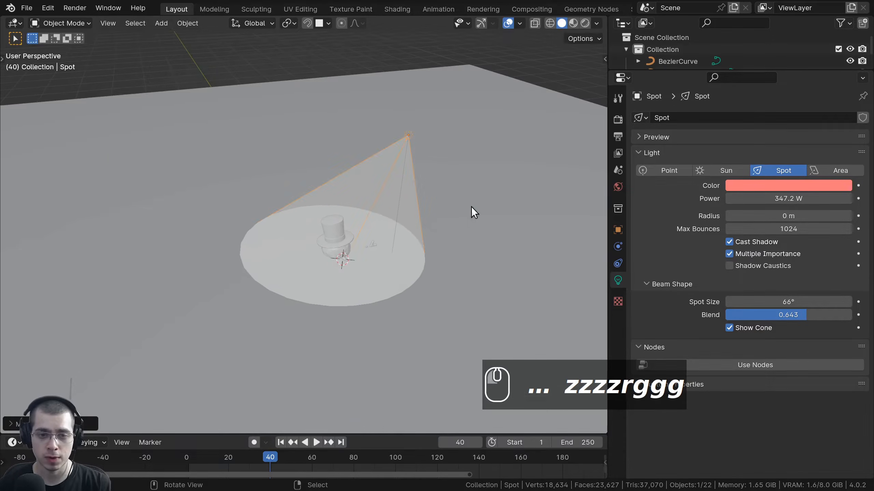
# Finalize the spot light's rotation and position, then center the snowman in view.
pyautogui.press('r')
pyautogui.click(515, 251)
pyautogui.press('g')
pyautogui.click(556, 252)
pyautogui.scroll(-2, 515, 246)
pyautogui.moveTo(515, 247); pyautogui.dragTo(438, 231, button='middle')
pyautogui.scroll(3, 496, 220)
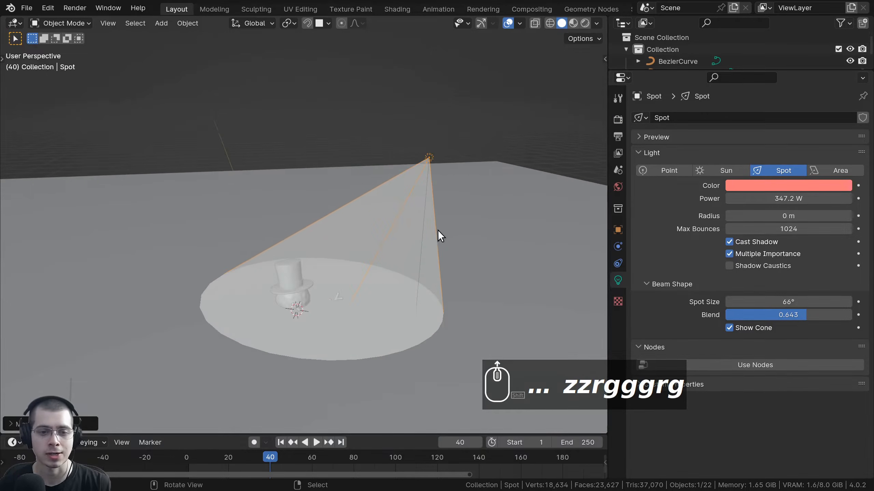
pyautogui.keyDown('shift'); pyautogui.moveTo(392, 263); pyautogui.dragTo(419, 240, button='middle'); pyautogui.keyUp('shift')
pyautogui.scroll(-2, 418, 241)
# Delete the spot light and add an area light to the scene.
pyautogui.press('x')
pyautogui.click(441, 149)
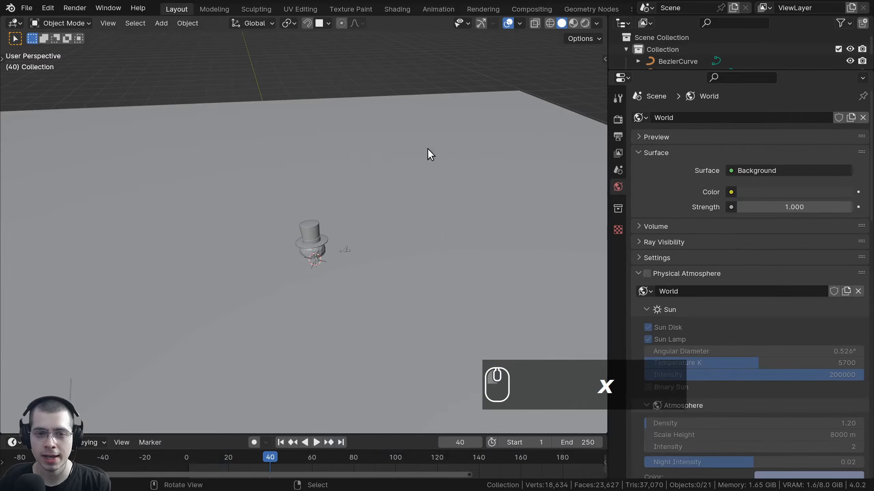
pyautogui.hotkey('shift', 'a')
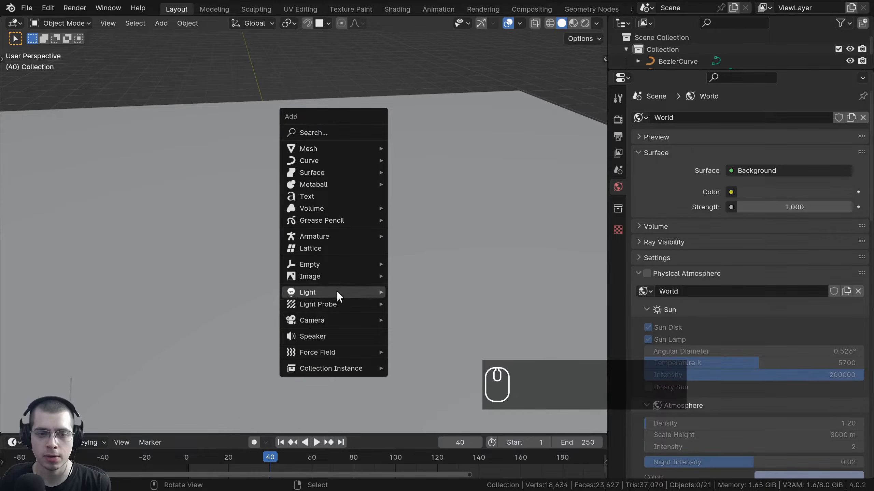
pyautogui.moveTo(335, 293)
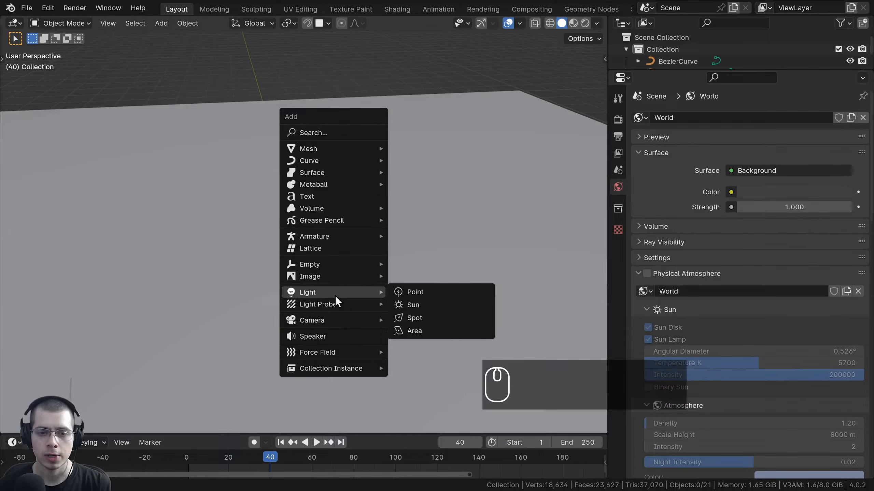
pyautogui.click(415, 332)
pyautogui.scroll(5, 356, 254)
# Place the area light above the snowman and switch the viewport to rendered shading.
pyautogui.press('g')
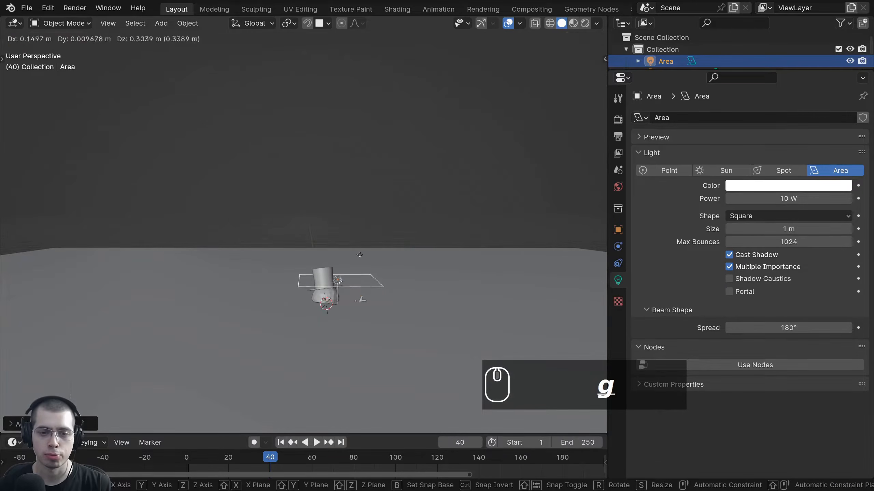
pyautogui.press('r')
pyautogui.click(441, 235)
pyautogui.press('z')
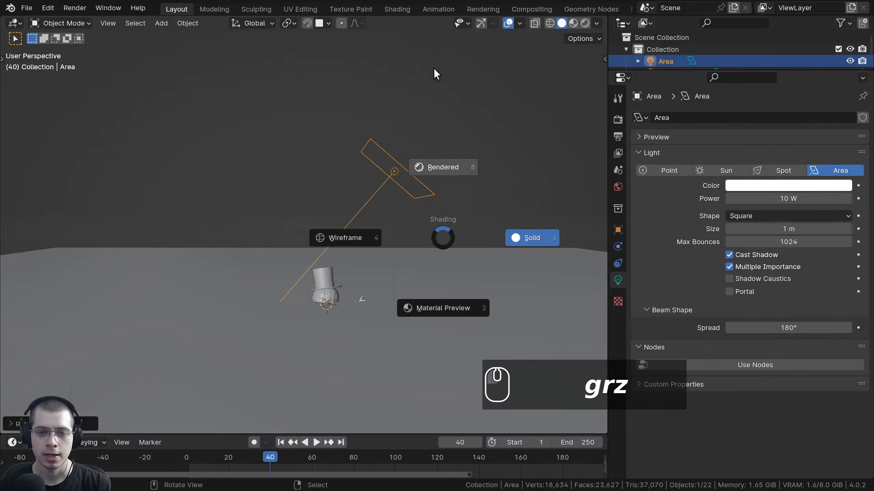
pyautogui.click(434, 69)
pyautogui.scroll(1, 433, 241)
pyautogui.press('g')
pyautogui.click(427, 264)
pyautogui.scroll(3, 401, 248)
pyautogui.keyDown('shift'); pyautogui.moveTo(411, 292); pyautogui.dragTo(373, 198, button='middle'); pyautogui.keyUp('shift')
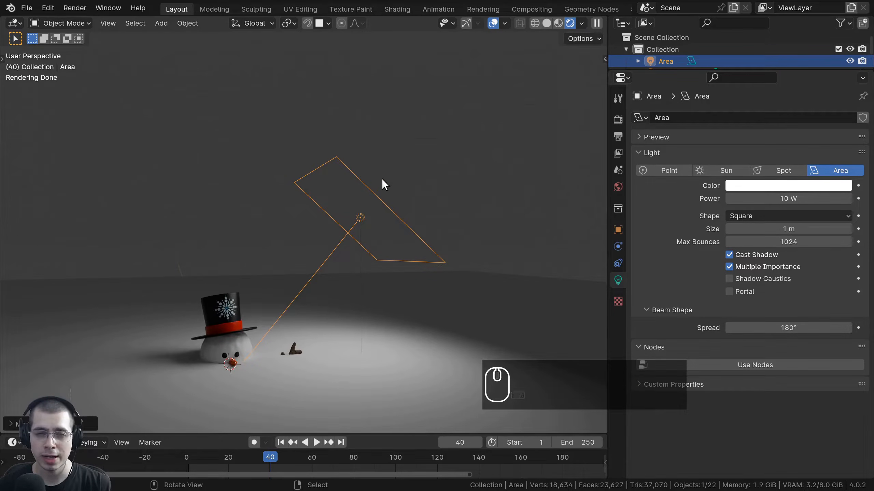
# Duplicate the Icosphere.009 ball and move the copy into place.
pyautogui.moveTo(361, 273); pyautogui.dragTo(242, 312, button='middle')
pyautogui.click(255, 306)
pyautogui.hotkey('shift', 'd')
pyautogui.click(465, 123)
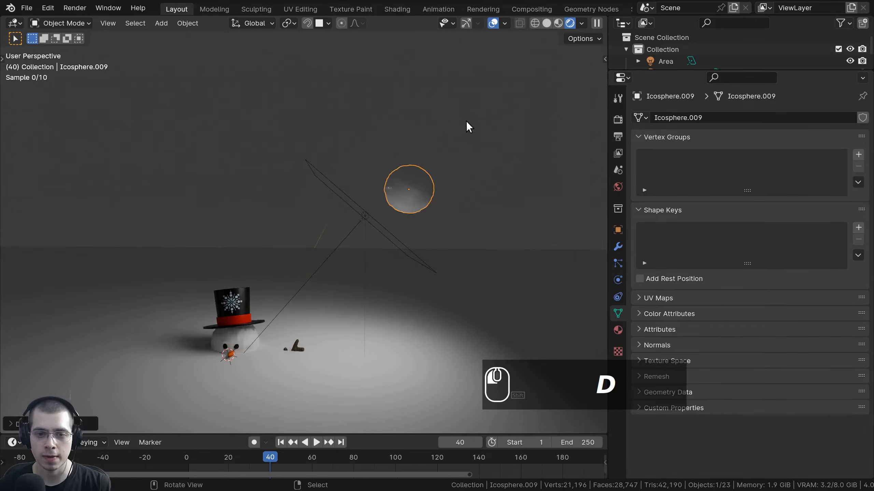
pyautogui.scroll(2, 465, 123)
pyautogui.press('g')
pyautogui.click(437, 157)
pyautogui.moveTo(437, 157); pyautogui.dragTo(467, 250, button='middle')
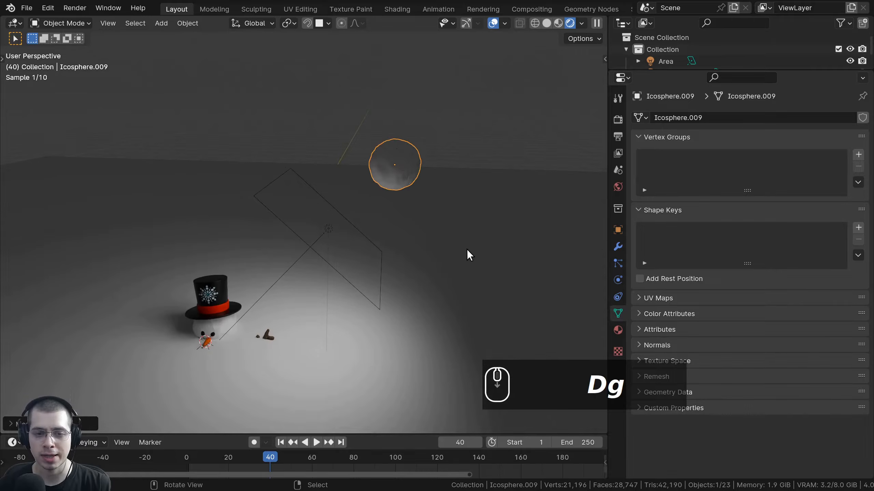
# Delete the ground plane Plane.005.
pyautogui.click(408, 238)
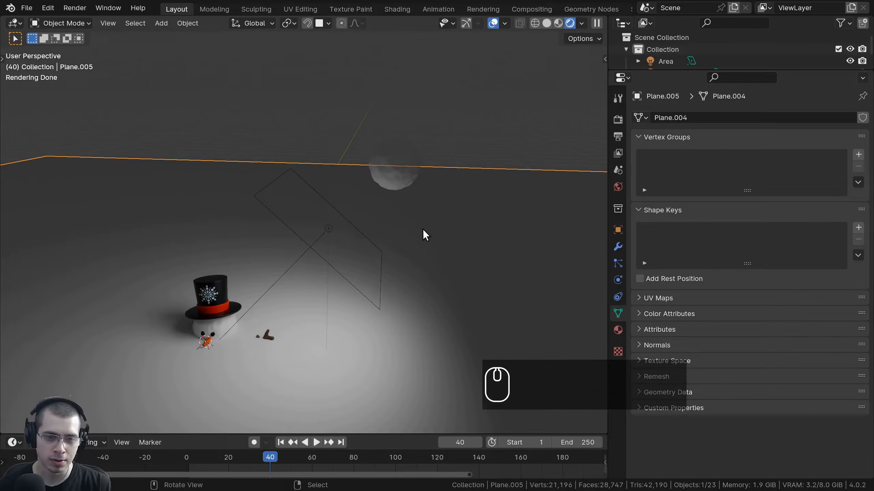
pyautogui.press('x')
pyautogui.click(422, 230)
pyautogui.scroll(2, 326, 205)
pyautogui.moveTo(433, 194); pyautogui.dragTo(335, 186, button='middle')
# Select the area light and reframe the view around the snowman.
pyautogui.rightClick(335, 211)
pyautogui.press('g')
pyautogui.click(260, 293)
pyautogui.keyDown('shift'); pyautogui.moveTo(259, 295); pyautogui.dragTo(365, 146, button='middle'); pyautogui.keyUp('shift')
pyautogui.scroll(1, 365, 145)
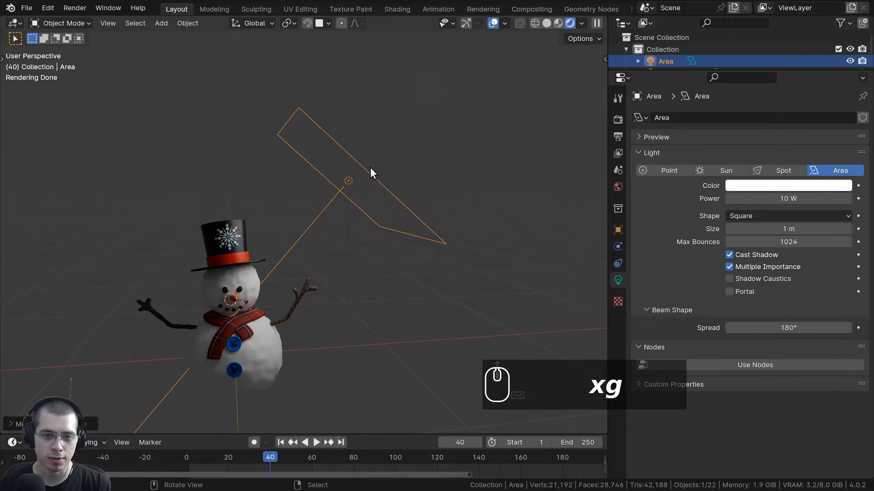
pyautogui.moveTo(125, 347); pyautogui.dragTo(406, 133, button='middle')
# Select and delete the stray Icosphere.009 ball.
pyautogui.click(447, 94)
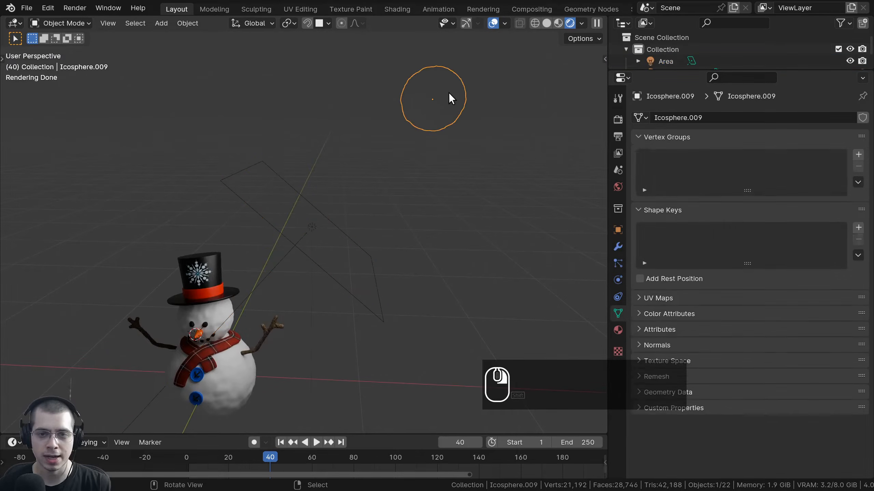
pyautogui.press('g')
pyautogui.click(385, 173)
pyautogui.moveTo(394, 185); pyautogui.dragTo(440, 167, button='middle')
pyautogui.moveTo(330, 176); pyautogui.dragTo(321, 167, button='middle')
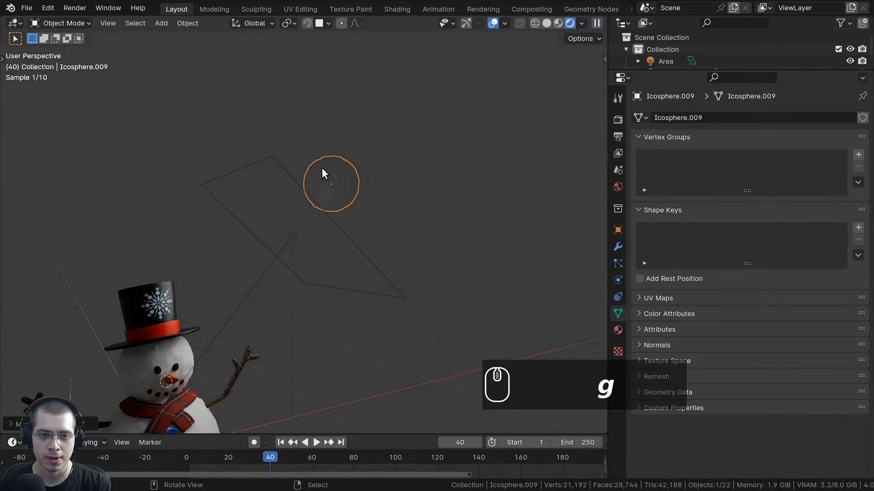
pyautogui.press('x')
pyautogui.click(330, 195)
# Reselect the area light to show its 10 W, 1 m settings.
pyautogui.moveTo(434, 228); pyautogui.dragTo(401, 146, button='middle')
pyautogui.click(411, 154)
pyautogui.moveTo(483, 190); pyautogui.dragTo(417, 148, button='middle')
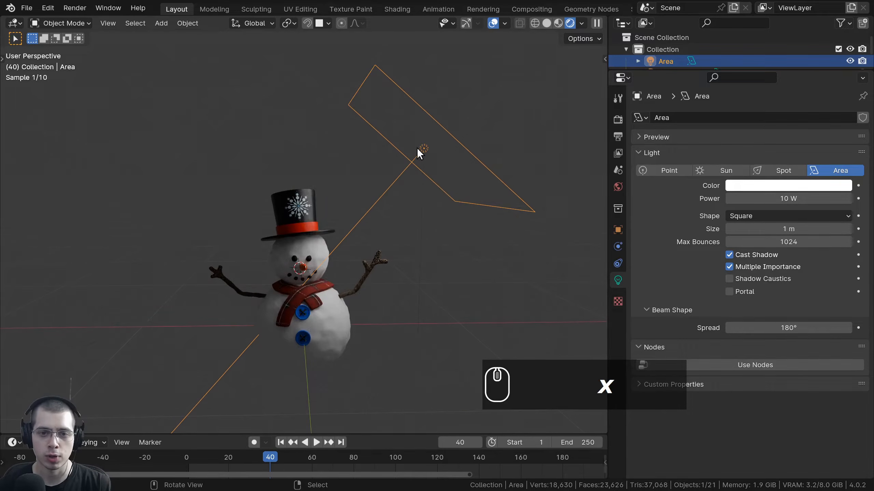
pyautogui.moveTo(296, 309); pyautogui.dragTo(302, 327, button='middle')
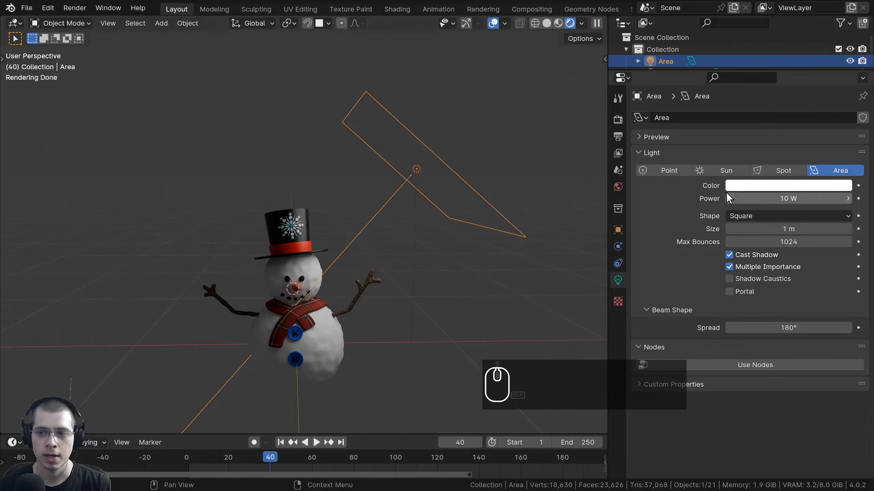
# Change the area light's colour and raise its power toward 342.3 W.
pyautogui.click(745, 186)
pyautogui.moveTo(756, 227); pyautogui.dragTo(749, 222)
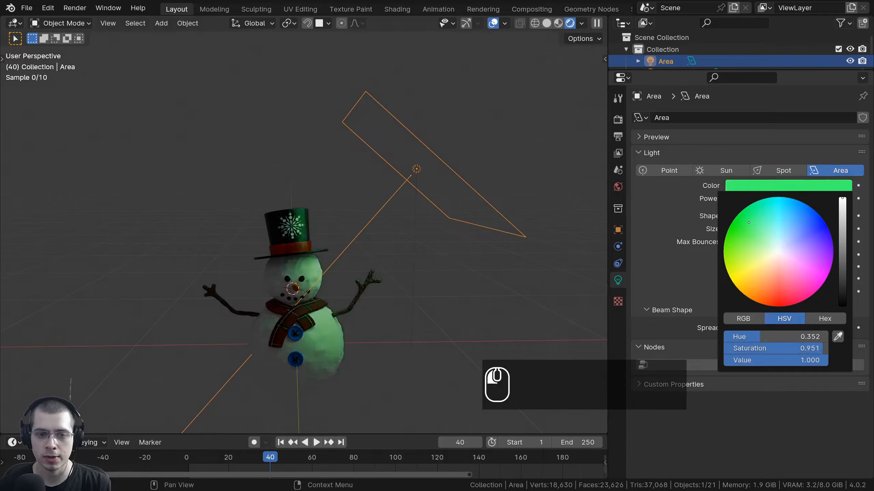
pyautogui.keyDown('shift'); pyautogui.moveTo(408, 306); pyautogui.dragTo(434, 255, button='middle'); pyautogui.keyUp('shift')
pyautogui.scroll(2, 434, 254)
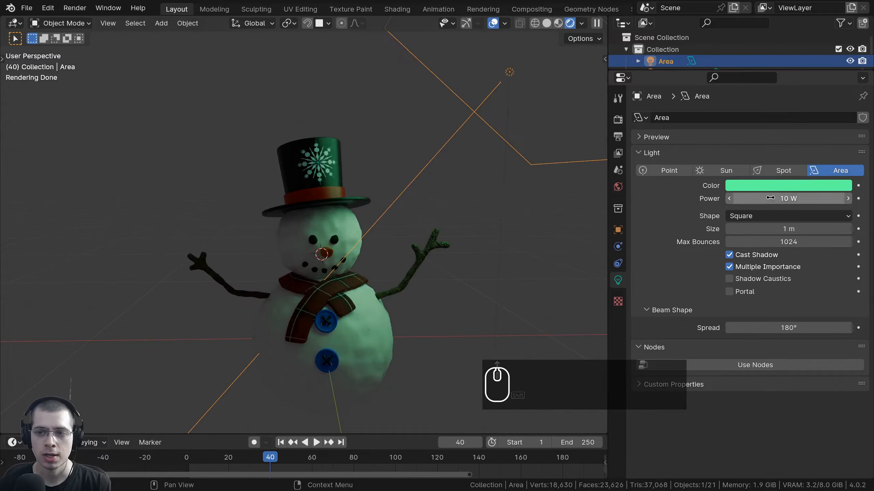
pyautogui.moveTo(771, 198); pyautogui.dragTo(794, 198)
pyautogui.keyDown('shift'); pyautogui.scroll(-4, 404, 226); pyautogui.keyUp('shift')
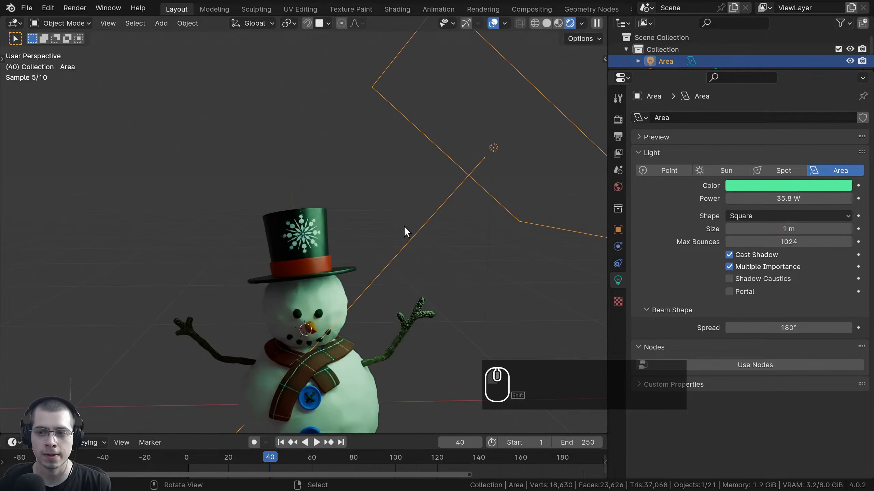
pyautogui.keyDown('ctrl'); pyautogui.scroll(1, 567, 228); pyautogui.keyUp('ctrl')
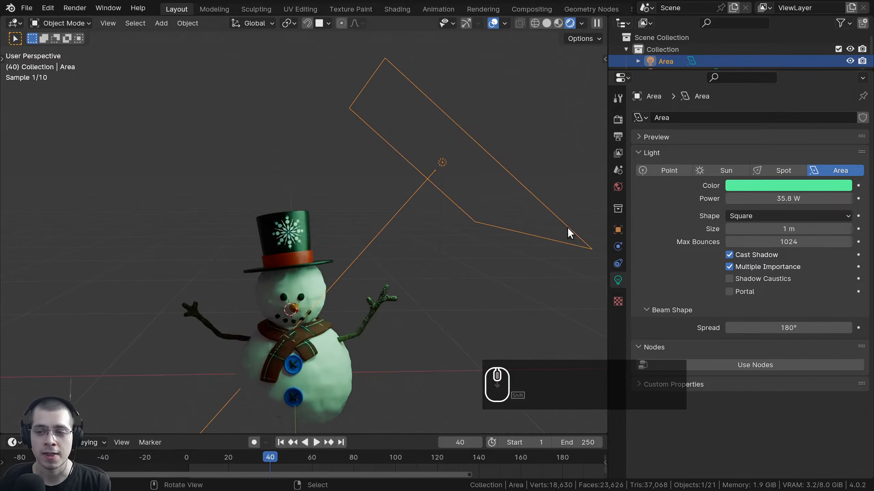
# Try the Rectangle light shape at 1 m width, then switch to Disk.
pyautogui.click(743, 216)
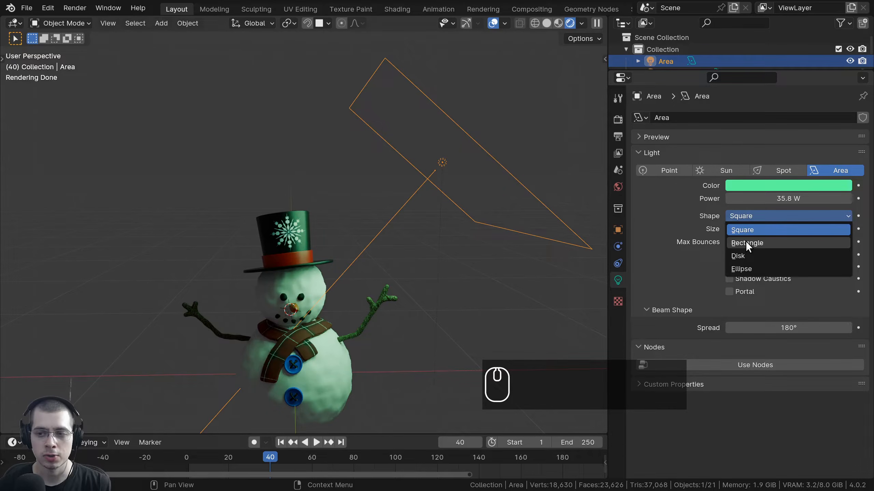
pyautogui.click(745, 242)
pyautogui.moveTo(746, 229); pyautogui.dragTo(705, 229)
pyautogui.rightClick(744, 227)
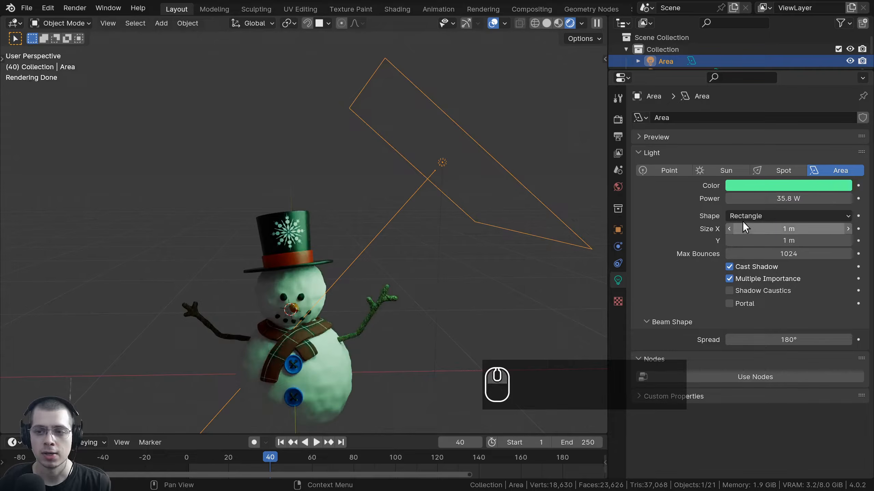
pyautogui.click(744, 217)
pyautogui.click(750, 255)
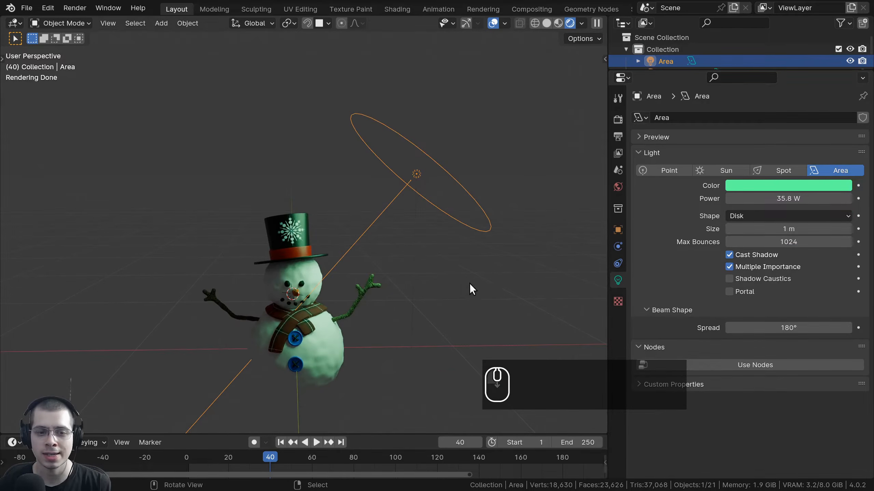
# Make the light an Ellipse, testing and cancelling changes to its Y size.
pyautogui.moveTo(472, 289); pyautogui.dragTo(404, 297, button='middle')
pyautogui.click(754, 217)
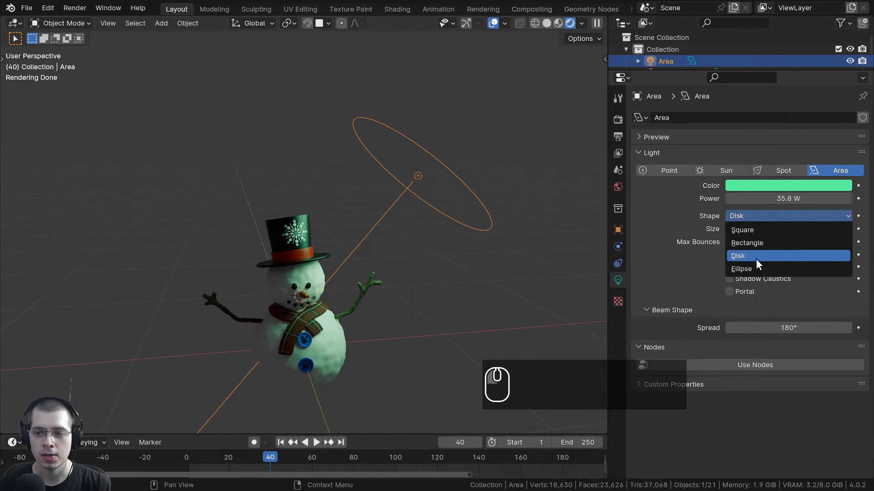
pyautogui.click(756, 267)
pyautogui.moveTo(757, 241)
pyautogui.mouseDown()
pyautogui.moveTo(833, 240)
pyautogui.moveTo(768, 240)
pyautogui.mouseUp()
pyautogui.rightClick(788, 240)
pyautogui.click(839, 218)
pyautogui.rightClick(855, 237)
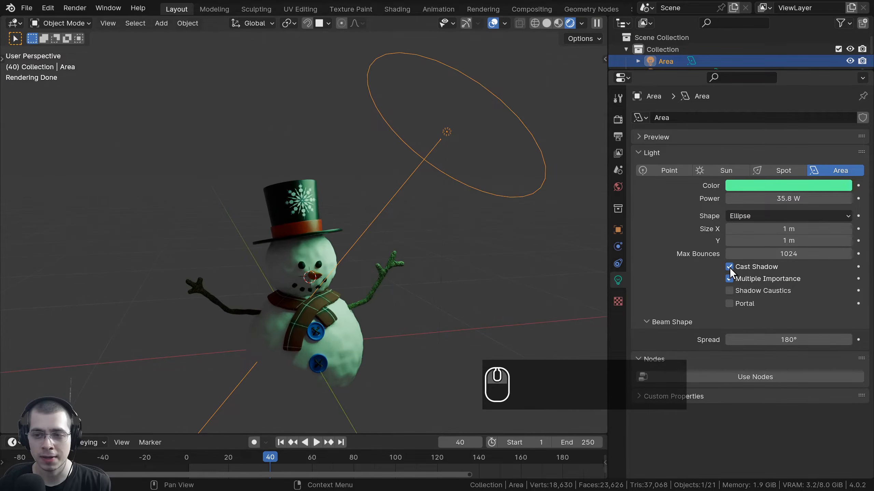
# Toggle the light's Cast Shadow off and on, leaving shadows enabled.
pyautogui.click(728, 267)
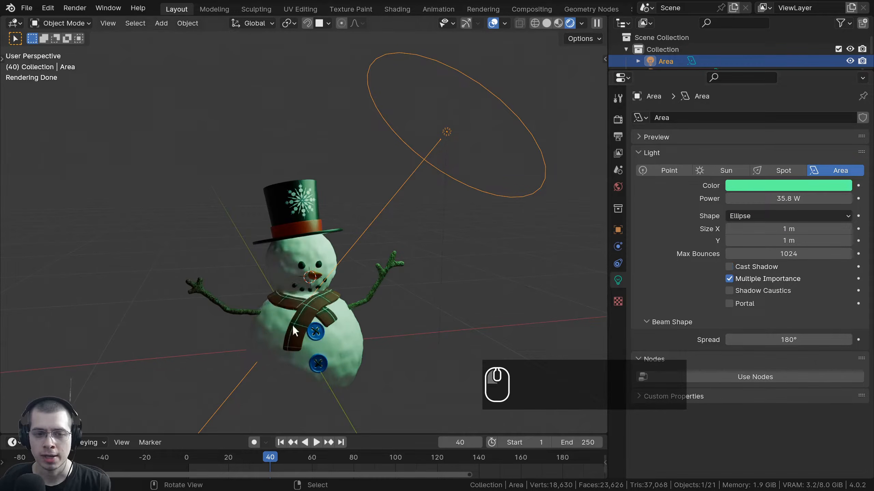
pyautogui.scroll(3, 286, 235)
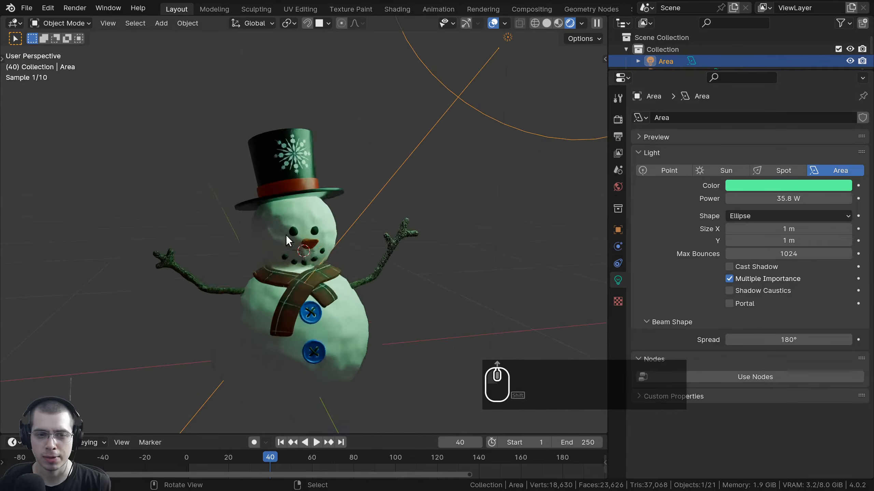
pyautogui.click(729, 267)
pyautogui.click(729, 267)
pyautogui.keyDown('shift'); pyautogui.moveTo(298, 245); pyautogui.dragTo(304, 254, button='middle'); pyautogui.keyUp('shift')
pyautogui.scroll(3, 306, 251)
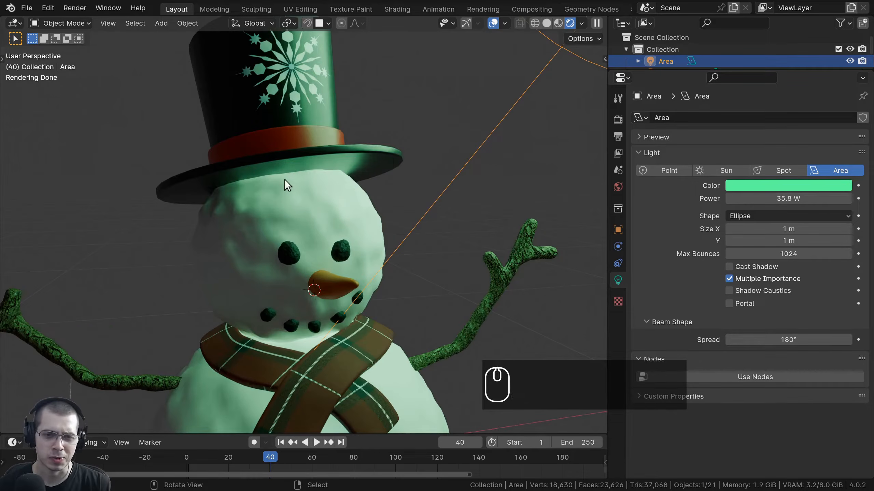
pyautogui.click(729, 267)
pyautogui.scroll(-3, 410, 281)
pyautogui.moveTo(409, 282); pyautogui.dragTo(418, 200, button='middle')
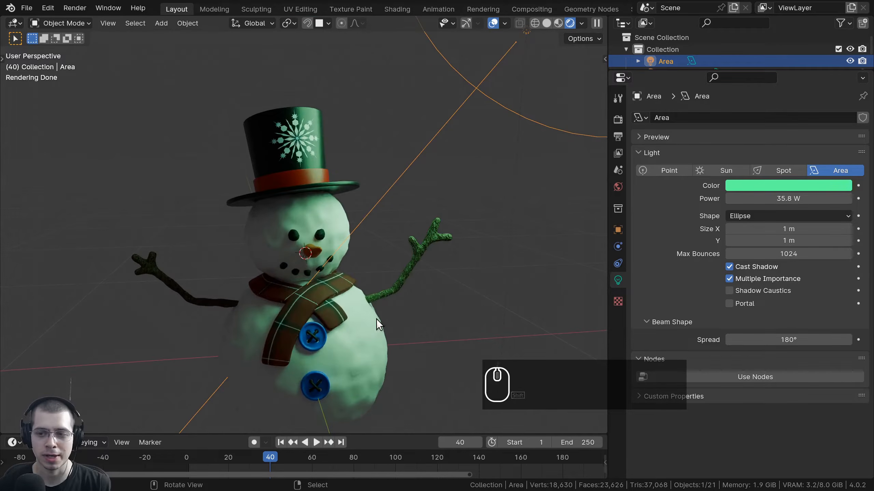
pyautogui.scroll(-3, 560, 318)
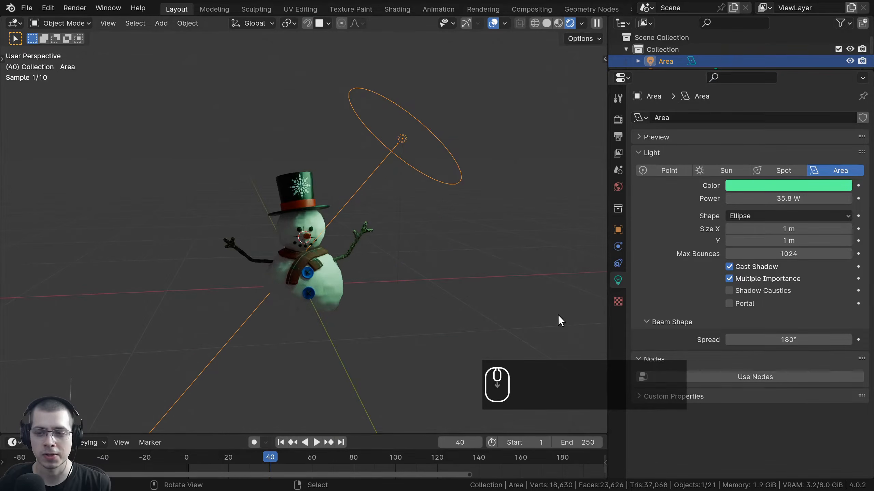
# Narrow the spread to 0°, move the light up-left, then restore spread to 180°.
pyautogui.moveTo(789, 340); pyautogui.dragTo(733, 339)
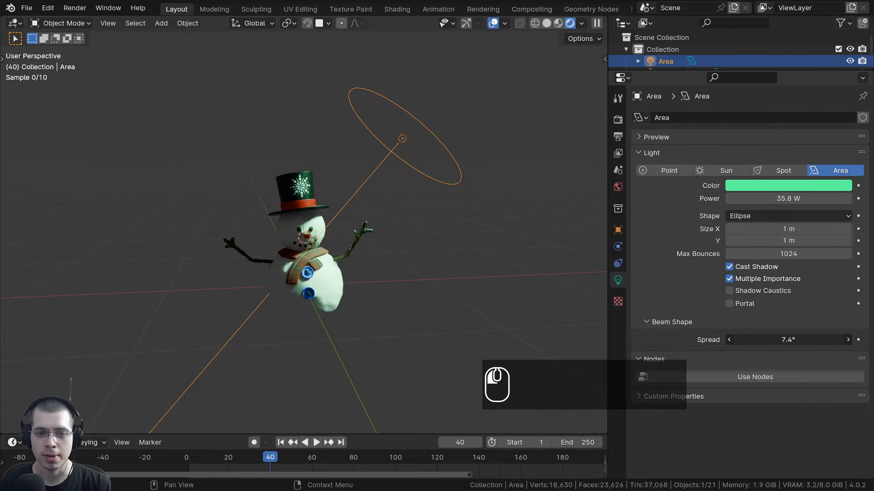
pyautogui.moveTo(375, 240); pyautogui.dragTo(395, 292, button='middle')
pyautogui.press('g')
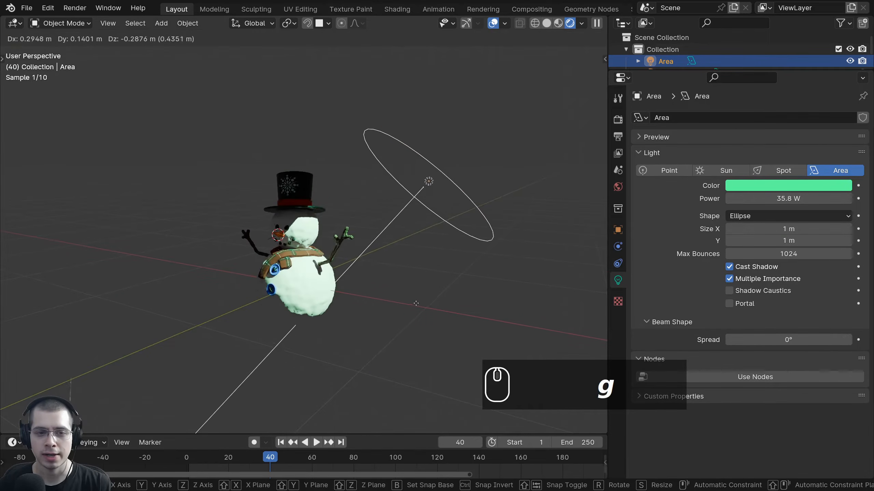
pyautogui.click(336, 210)
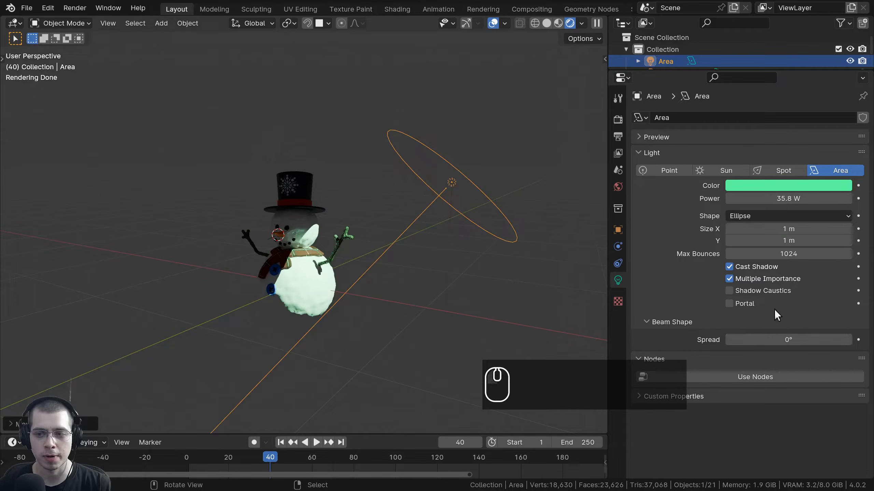
pyautogui.moveTo(778, 340); pyautogui.dragTo(839, 339)
# Try Point, Sun and Spot light types before returning to Area.
pyautogui.press('g')
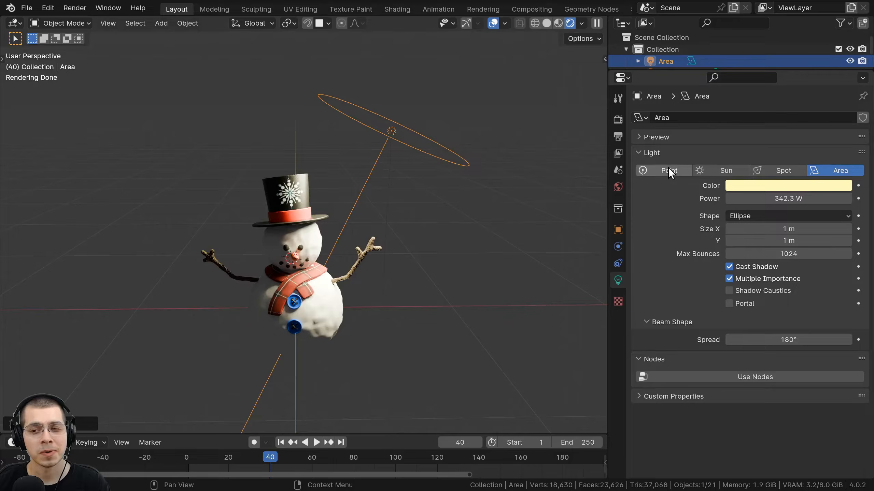
pyautogui.click(668, 169)
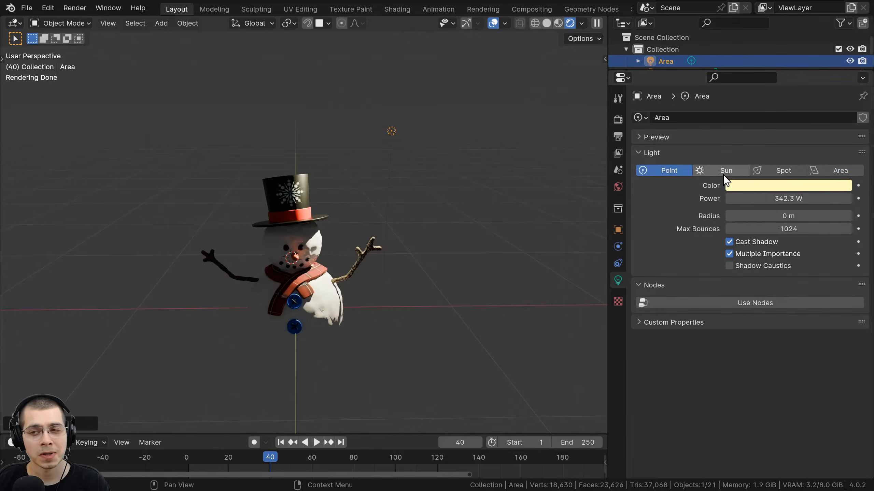
pyautogui.click(723, 172)
pyautogui.click(775, 171)
pyautogui.click(839, 171)
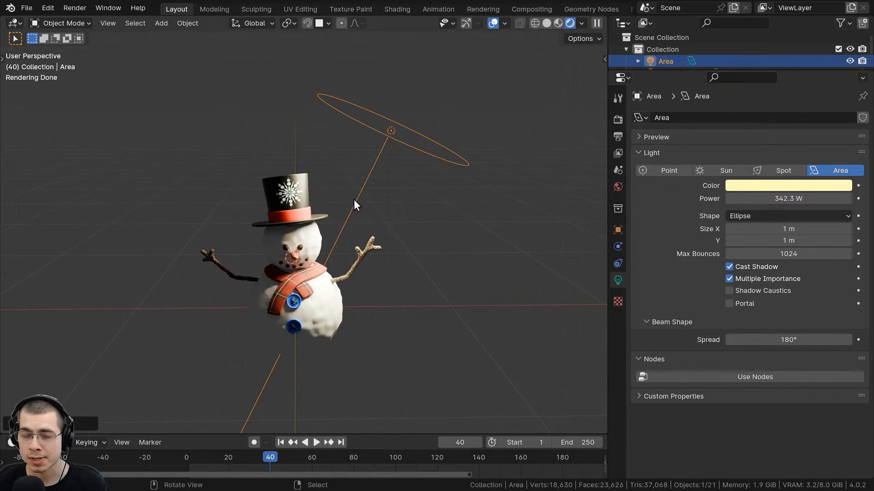
# Delete the area light and add a small UV sphere above the snowman.
pyautogui.press('x')
pyautogui.click(370, 98)
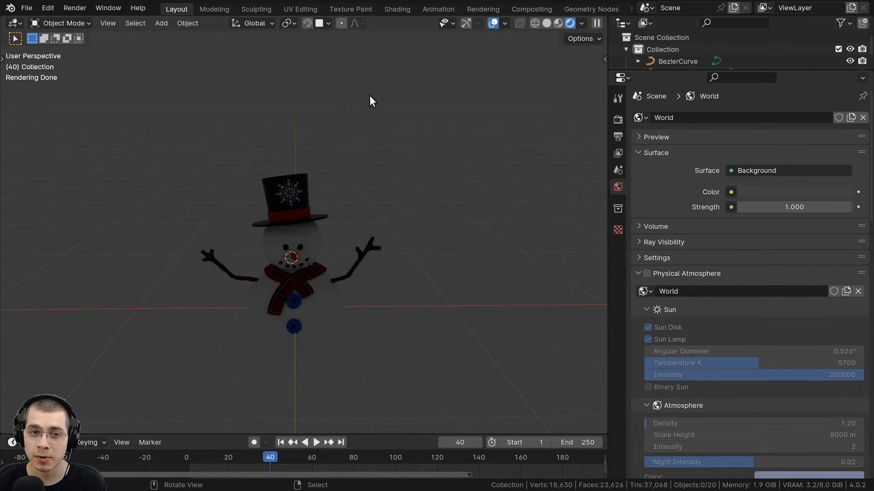
pyautogui.hotkey('shift', 'a')
pyautogui.moveTo(348, 46)
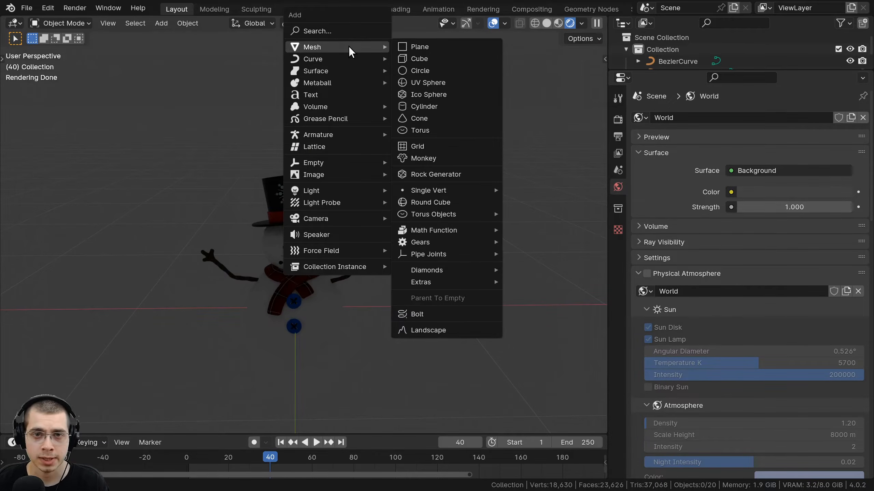
pyautogui.click(435, 83)
pyautogui.press('s')
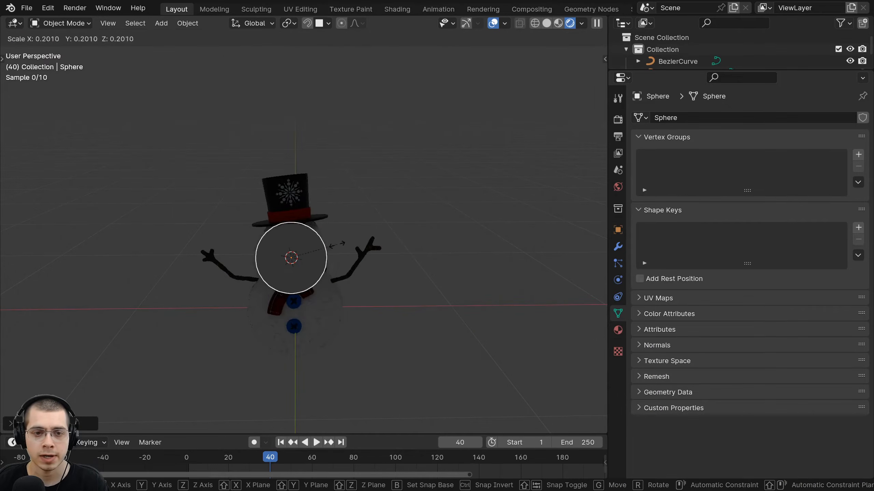
pyautogui.click(332, 243)
pyautogui.press('g')
pyautogui.click(465, 91)
pyautogui.rightClick(466, 95)
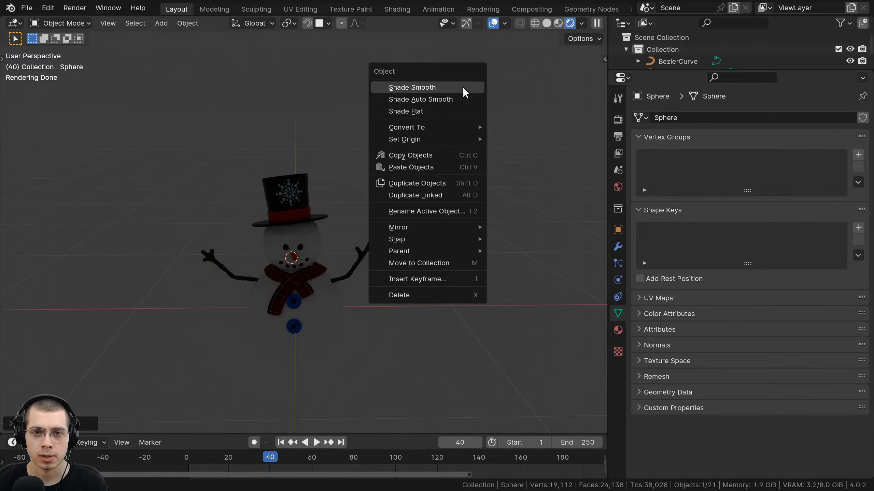
pyautogui.press('Escape')
# Add a small plane, rotated and tilted upright, to the right of the snowman.
pyautogui.hotkey('shift', 'a')
pyautogui.moveTo(378, 80)
pyautogui.click(412, 78)
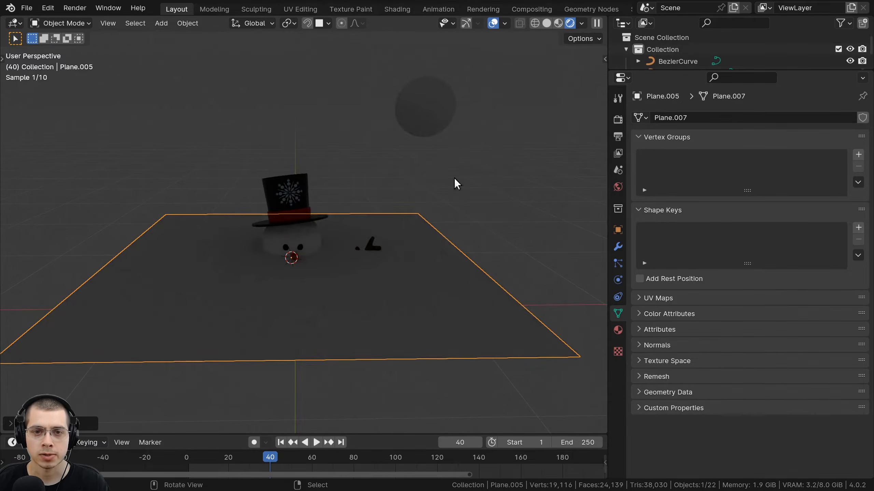
pyautogui.press('s')
pyautogui.click(326, 264)
pyautogui.press('r')
pyautogui.click(292, 299)
pyautogui.press('g')
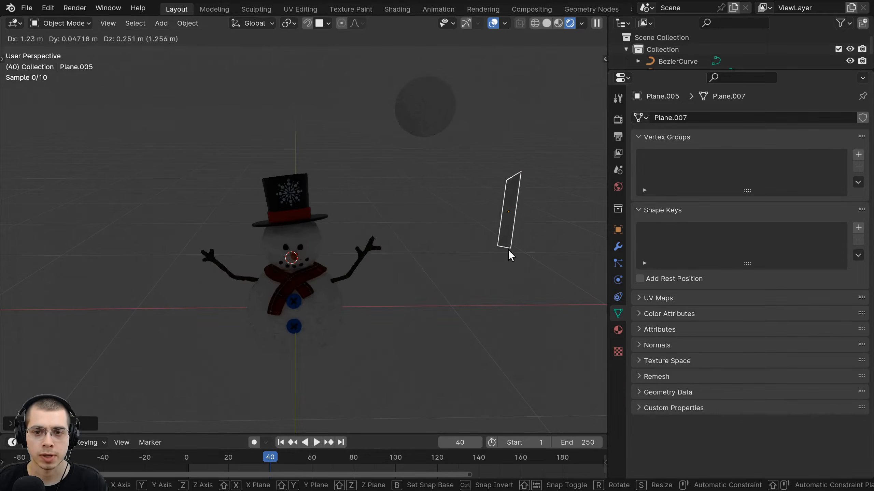
pyautogui.click(510, 255)
pyautogui.press('r')
pyautogui.press('r')
pyautogui.click(520, 142)
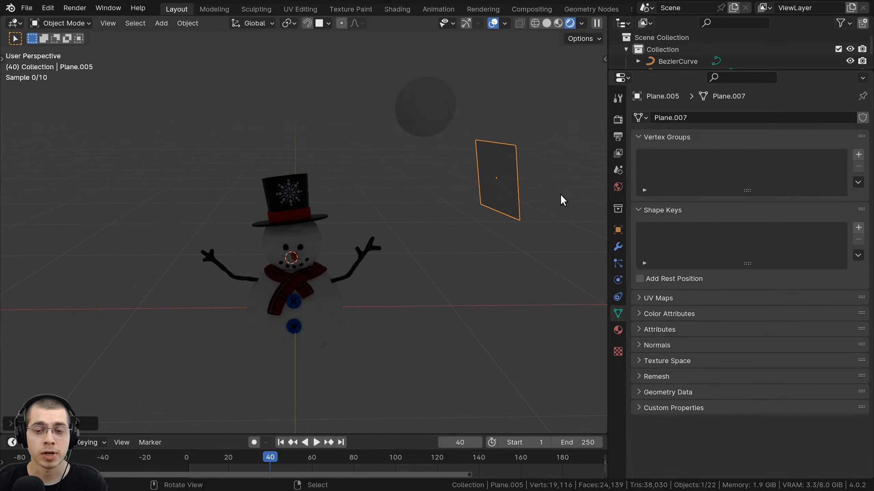
pyautogui.moveTo(529, 199); pyautogui.dragTo(370, 168, button='middle')
pyautogui.click(414, 114)
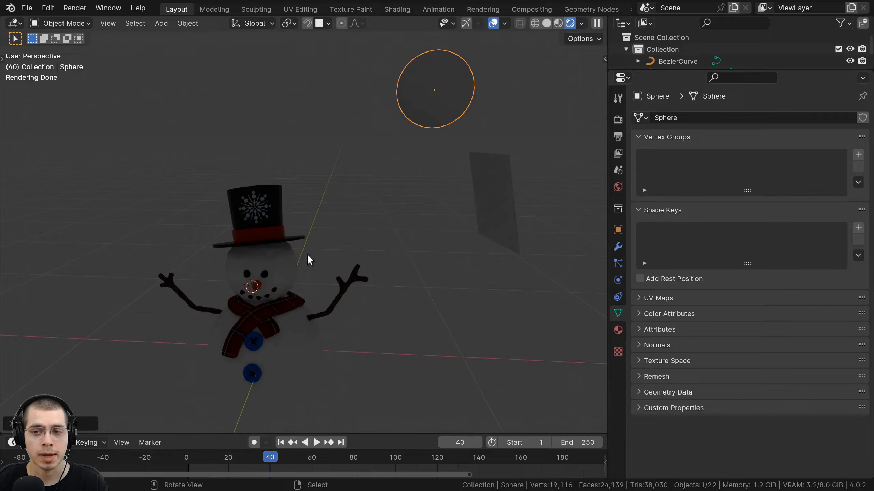
# Create a new material for the sphere named 'Light 1'.
pyautogui.click(618, 332)
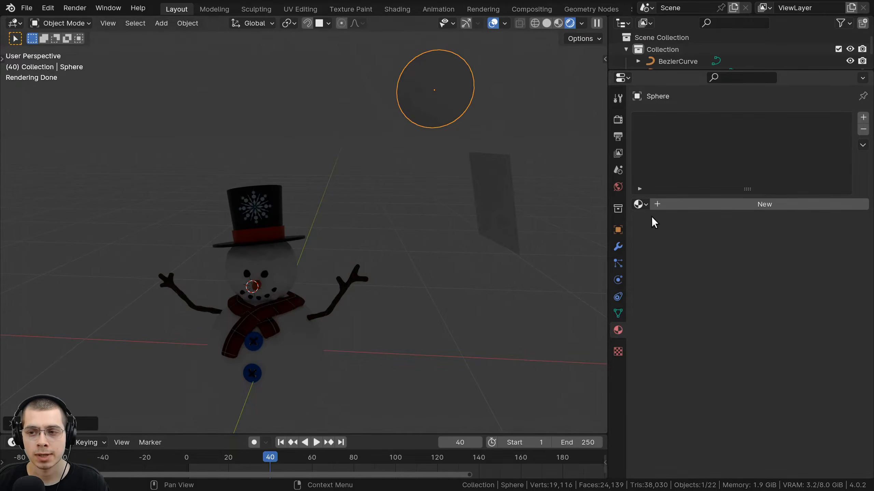
pyautogui.click(711, 204)
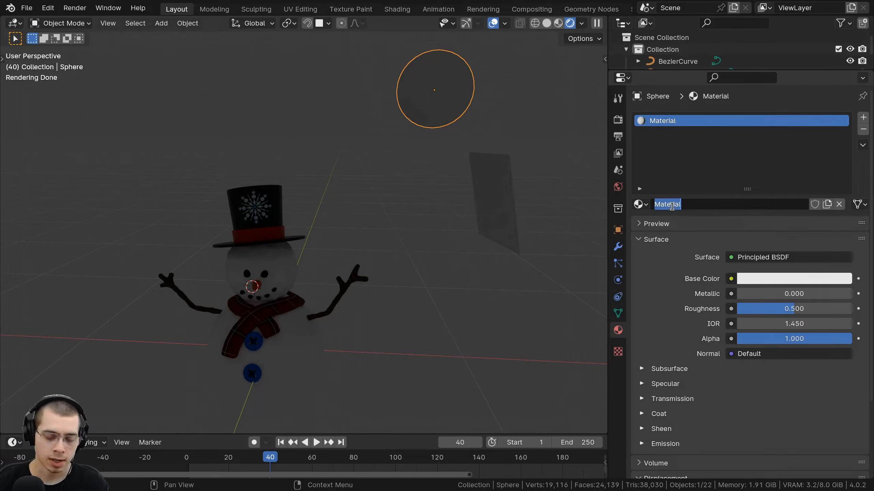
pyautogui.click(671, 205)
pyautogui.write('Light 1')
pyautogui.press('Return')
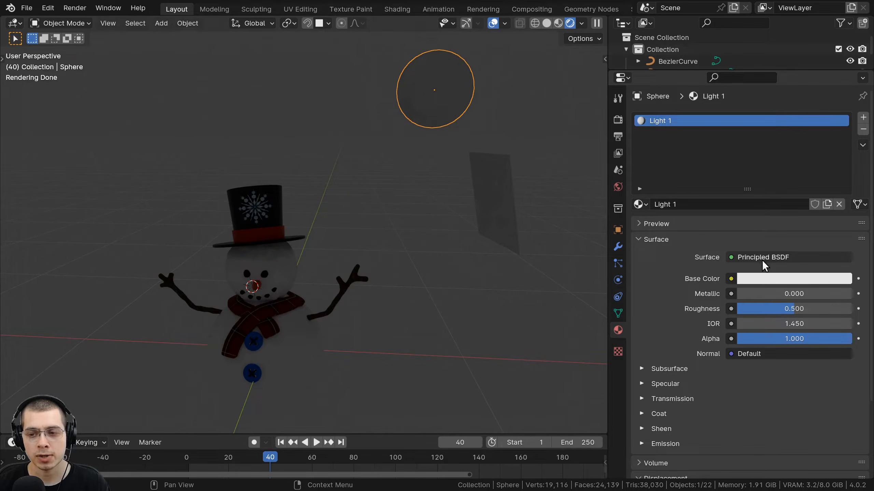
# Test raising the emission strength, then undo it back to zero.
pyautogui.click(641, 443)
pyautogui.scroll(-5, 653, 326)
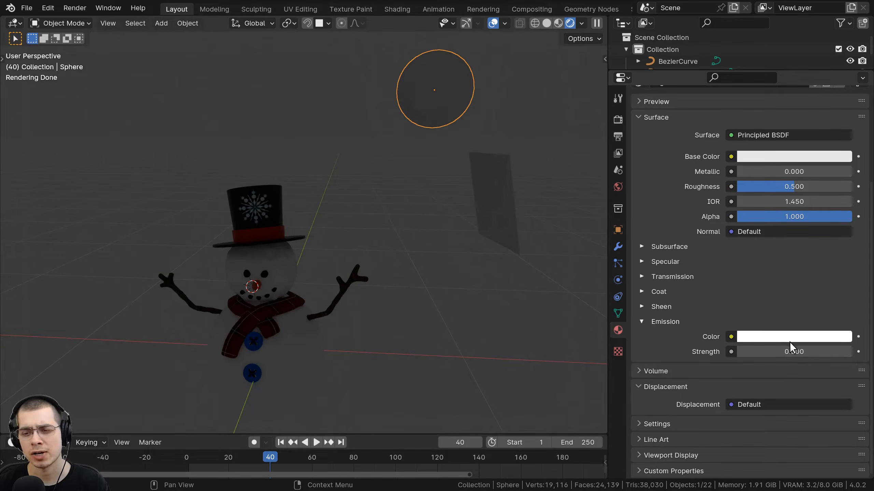
pyautogui.moveTo(790, 347); pyautogui.dragTo(801, 347)
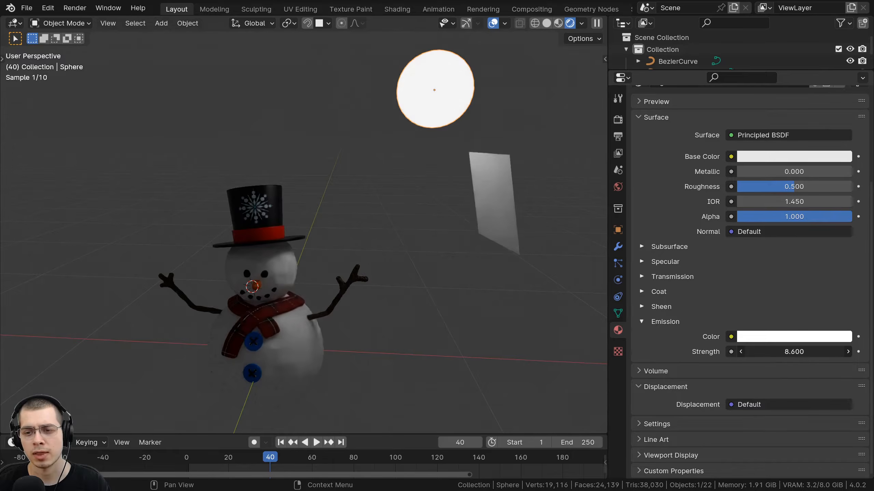
pyautogui.hotkey('ctrl', 'z')
pyautogui.click(642, 322)
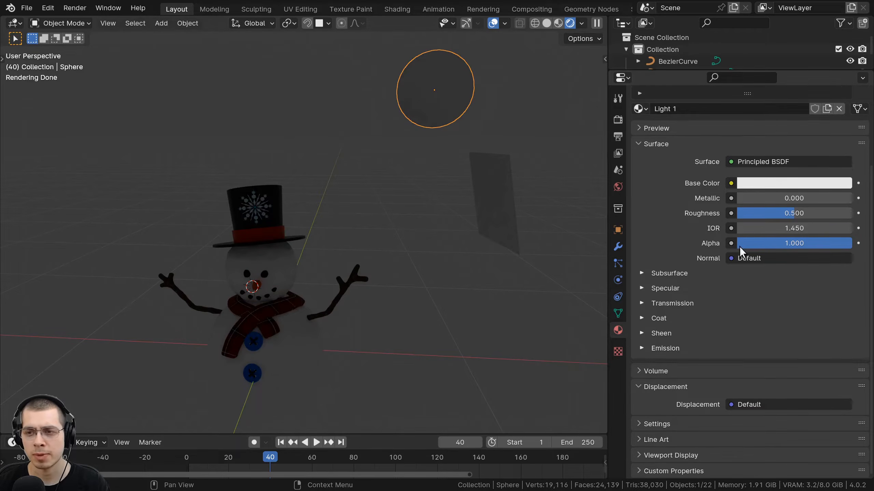
pyautogui.scroll(2, 688, 220)
pyautogui.scroll(3, 721, 206)
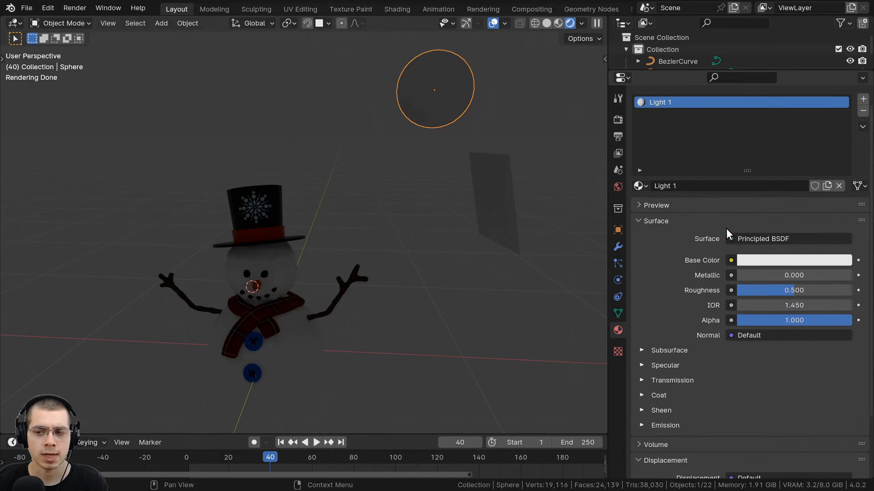
pyautogui.scroll(-2, 728, 229)
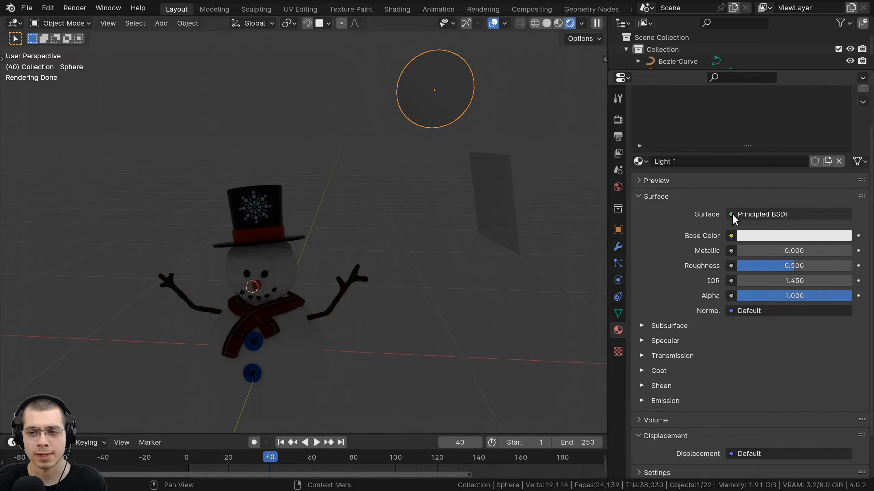
# Set the surface shader to Emission with strength 75.
pyautogui.click(732, 214)
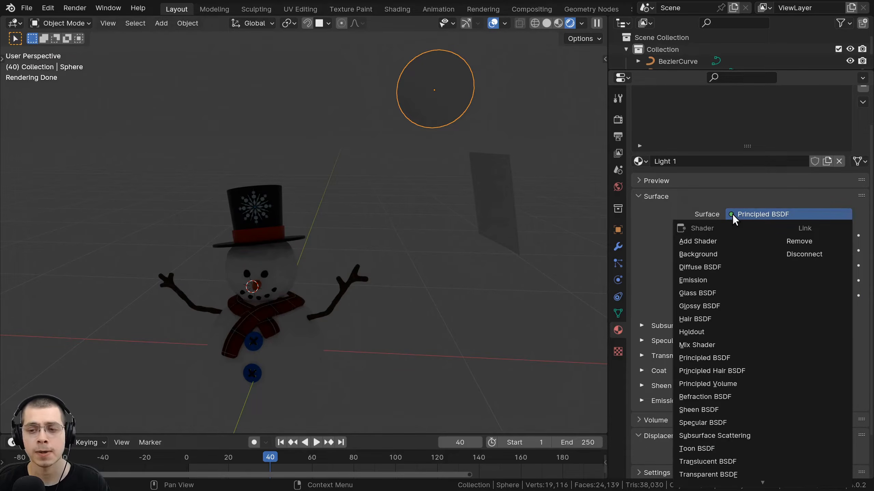
pyautogui.click(700, 280)
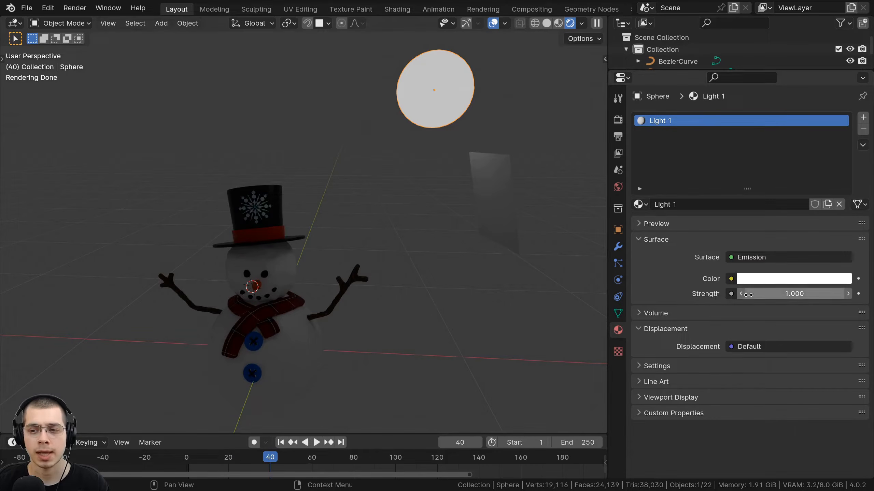
pyautogui.moveTo(752, 291); pyautogui.dragTo(844, 291)
pyautogui.moveTo(364, 203); pyautogui.dragTo(396, 69, button='middle')
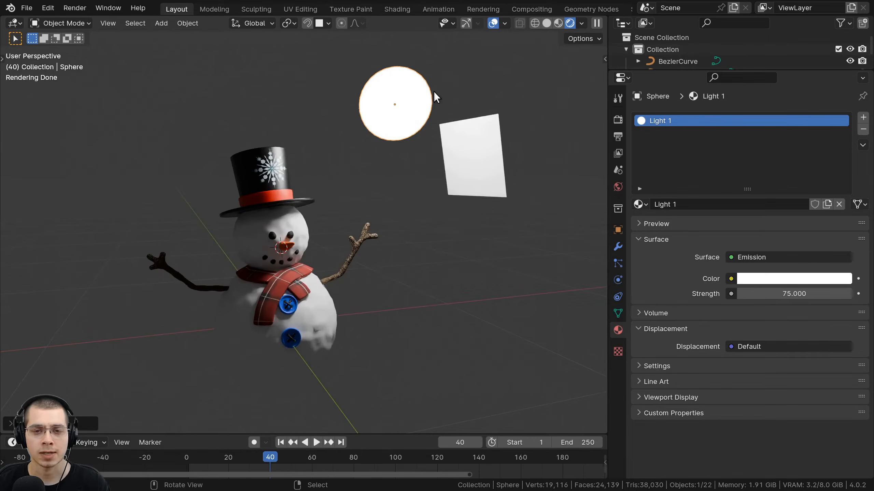
pyautogui.moveTo(435, 97); pyautogui.dragTo(398, 90, button='middle')
pyautogui.keyDown('shift'); pyautogui.moveTo(312, 195); pyautogui.dragTo(332, 216, button='middle'); pyautogui.keyUp('shift')
pyautogui.scroll(1, 358, 156)
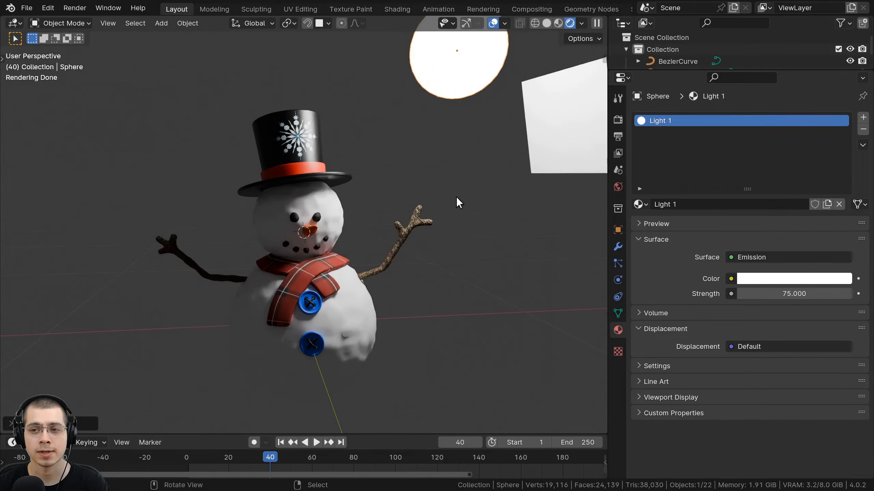
pyautogui.click(617, 119)
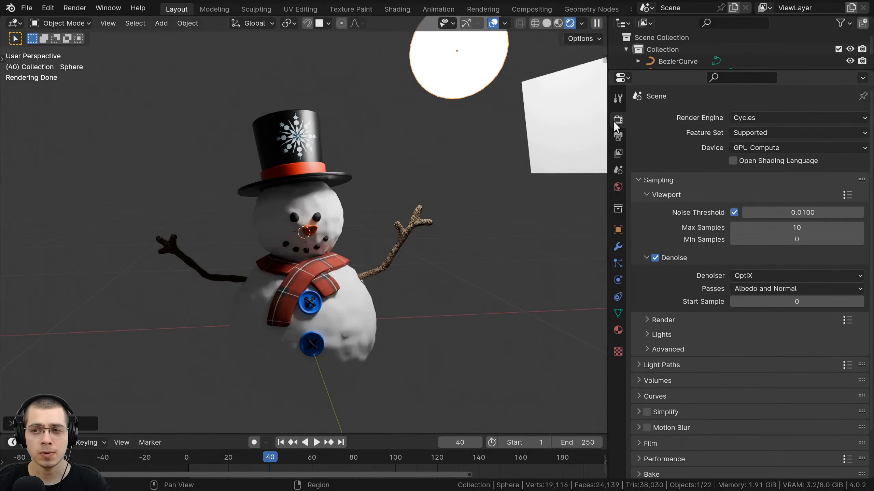
# Switch the render engine to EEVEE and move the glowing sphere up beside the hat.
pyautogui.click(736, 119)
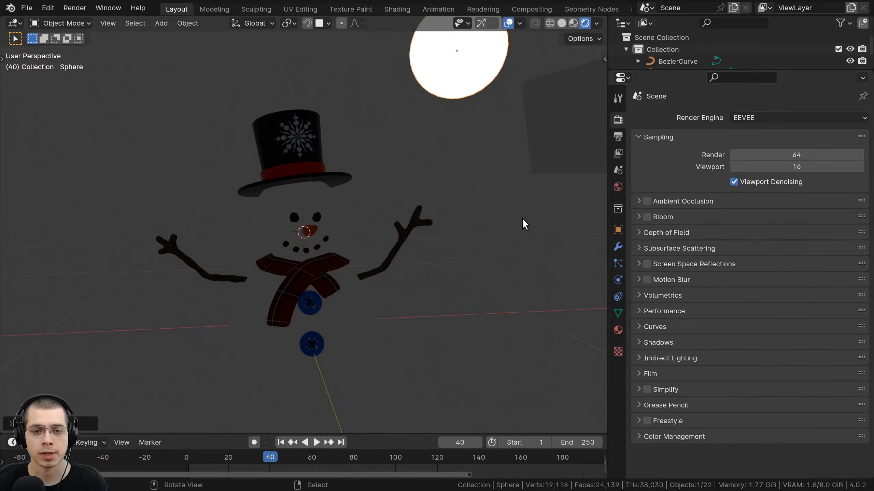
pyautogui.keyDown('shift'); pyautogui.moveTo(489, 111); pyautogui.dragTo(461, 169, button='middle'); pyautogui.keyUp('shift')
pyautogui.press('g')
pyautogui.click(404, 190)
pyautogui.scroll(2, 368, 201)
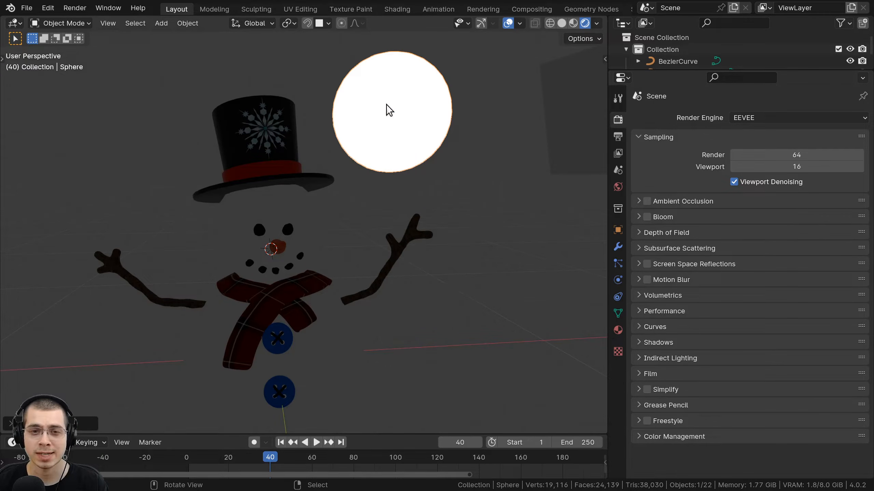
pyautogui.press('g')
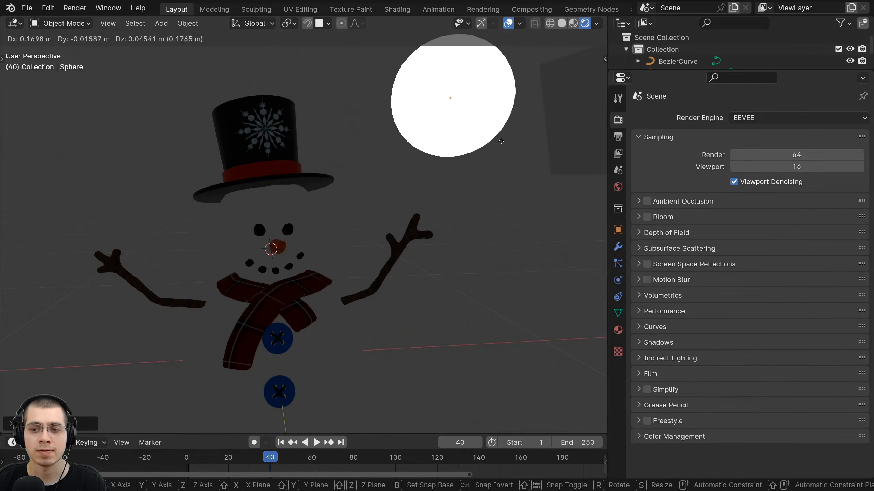
pyautogui.click(510, 164)
pyautogui.scroll(-1, 457, 96)
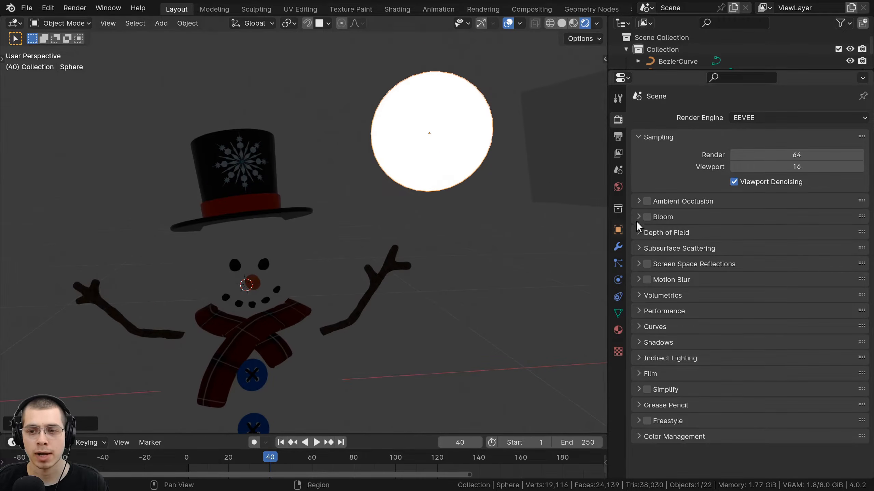
# Toggle Bloom on and off a few times, leaving it off.
pyautogui.click(647, 217)
pyautogui.scroll(-4, 539, 129)
pyautogui.click(647, 217)
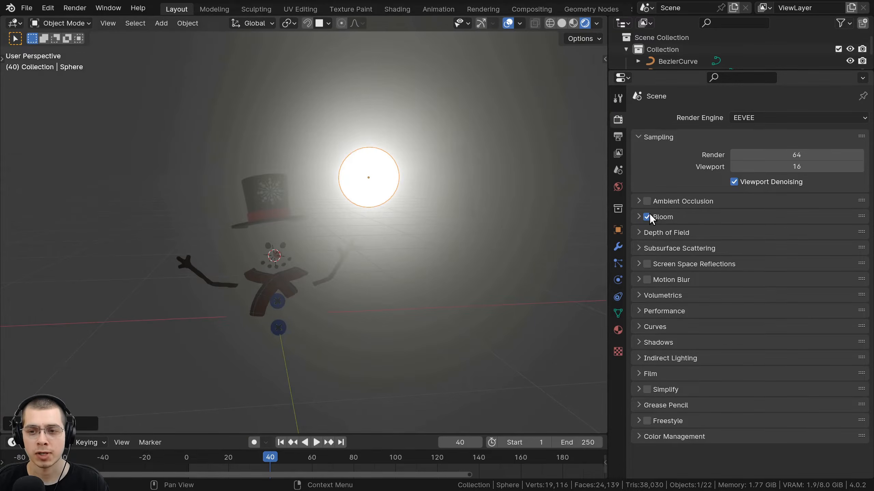
pyautogui.click(647, 217)
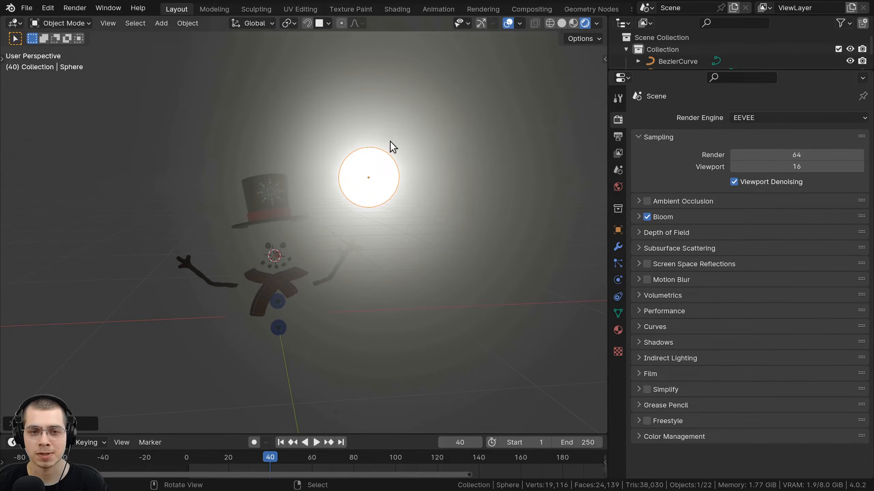
pyautogui.click(647, 216)
pyautogui.scroll(3, 405, 123)
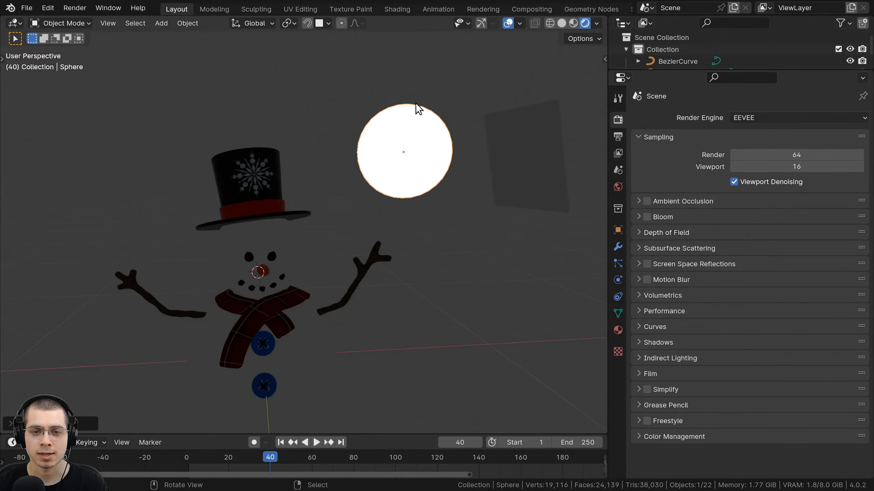
pyautogui.scroll(2, 417, 108)
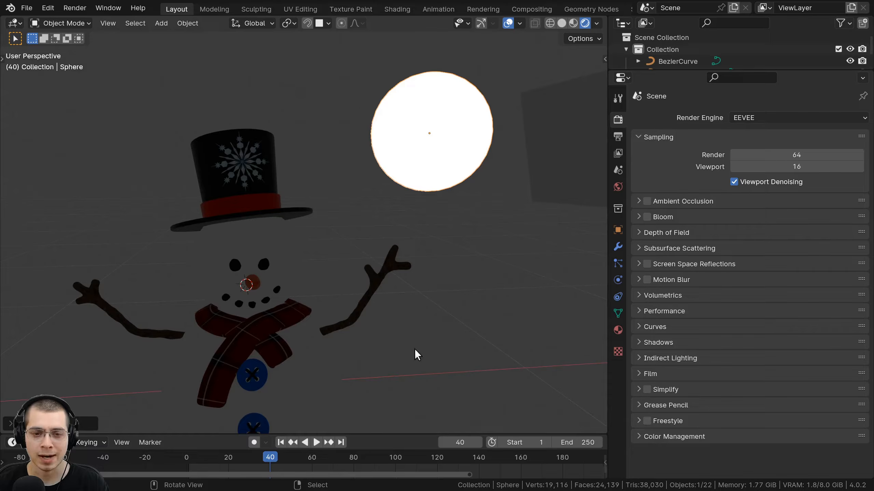
pyautogui.scroll(-3, 369, 110)
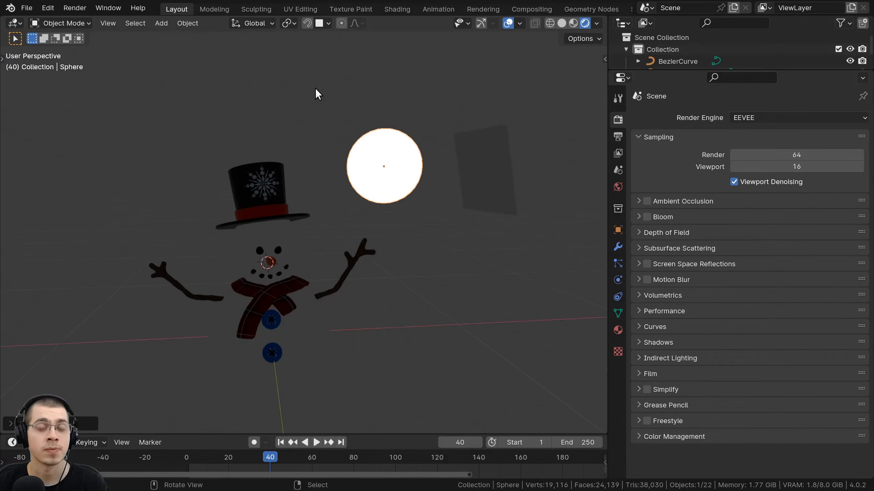
pyautogui.scroll(1, 315, 88)
# Add and position an area light beside the sphere, then delete it.
pyautogui.hotkey('shift', 'a')
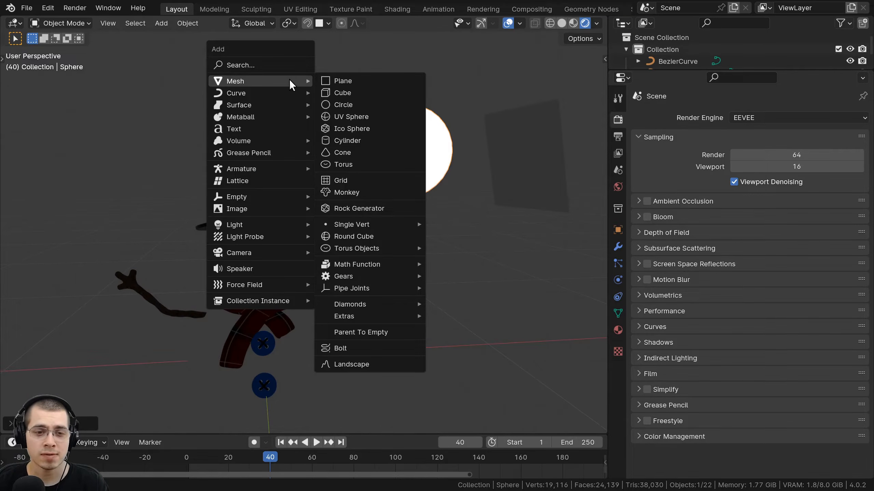
pyautogui.moveTo(223, 224)
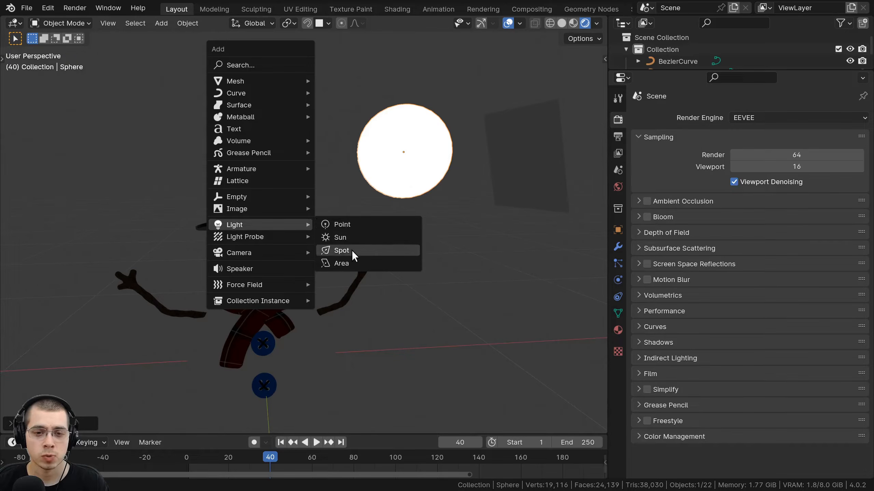
pyautogui.click(345, 263)
pyautogui.press('g')
pyautogui.click(359, 52)
pyautogui.press('r')
pyautogui.click(348, 206)
pyautogui.press('g')
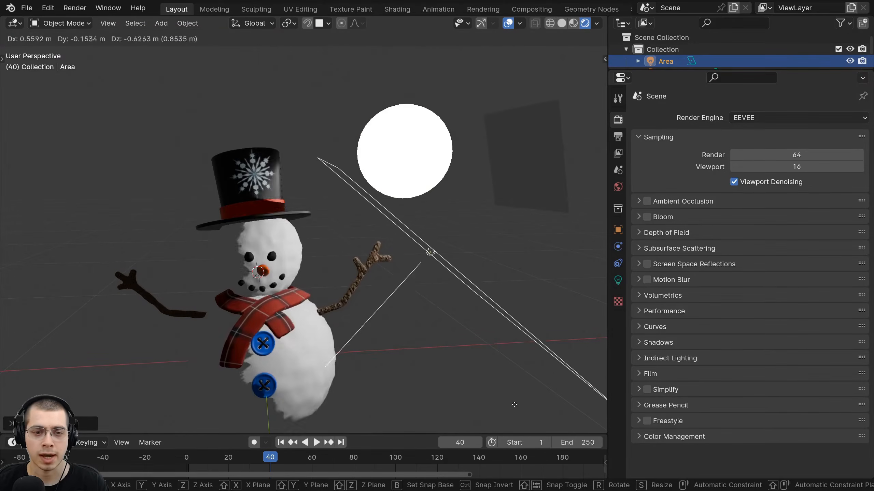
pyautogui.click(507, 332)
pyautogui.press('x')
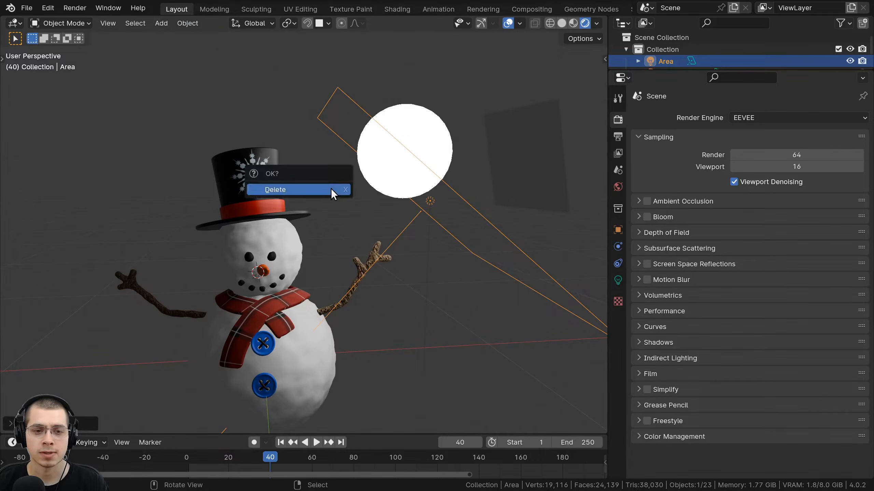
pyautogui.click(331, 189)
# Reselect the glowing sphere and set the render engine back to Cycles.
pyautogui.click(413, 151)
pyautogui.click(755, 119)
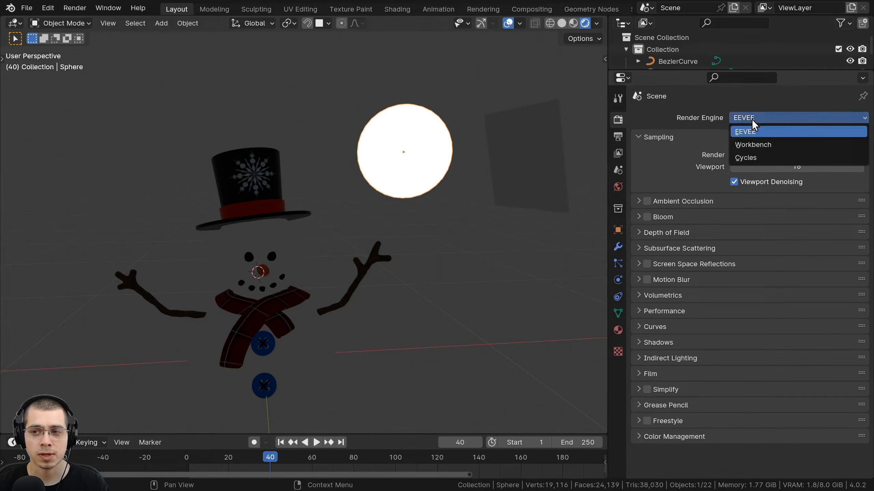
pyautogui.click(755, 160)
# Reposition the sphere higher and further right, with its Light 1 material shown.
pyautogui.keyDown('shift'); pyautogui.moveTo(423, 181); pyautogui.dragTo(450, 157, button='middle'); pyautogui.keyUp('shift')
pyautogui.press('g')
pyautogui.click(462, 127)
pyautogui.press('g')
pyautogui.click(429, 122)
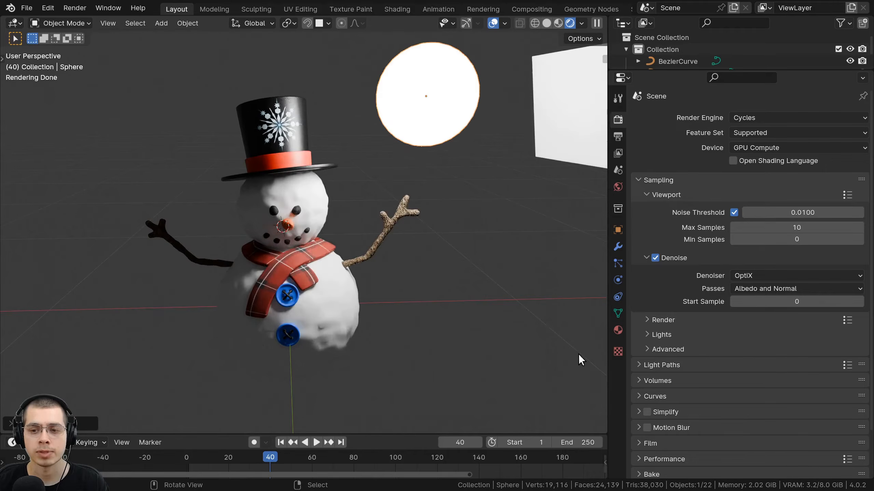
pyautogui.click(618, 330)
pyautogui.moveTo(609, 294); pyautogui.dragTo(575, 294)
pyautogui.press('g')
pyautogui.click(436, 89)
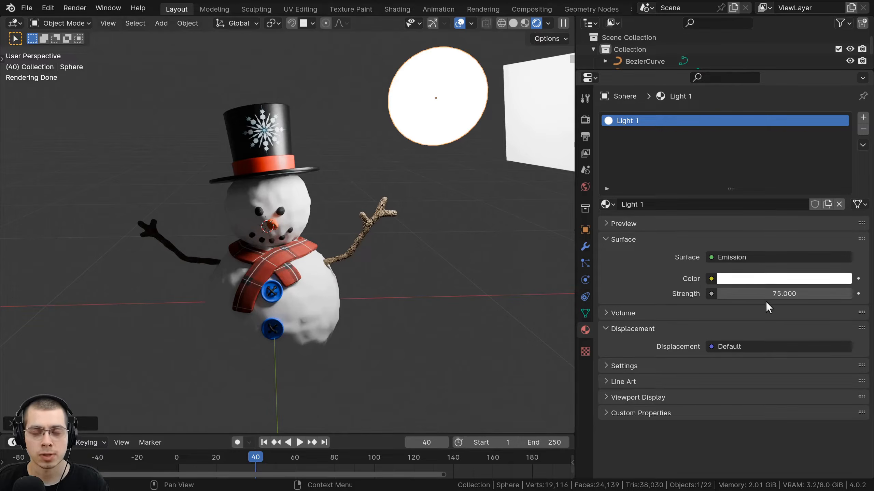
# Make the Light 1 emission colour light blue and set its strength to 138.
pyautogui.click(750, 280)
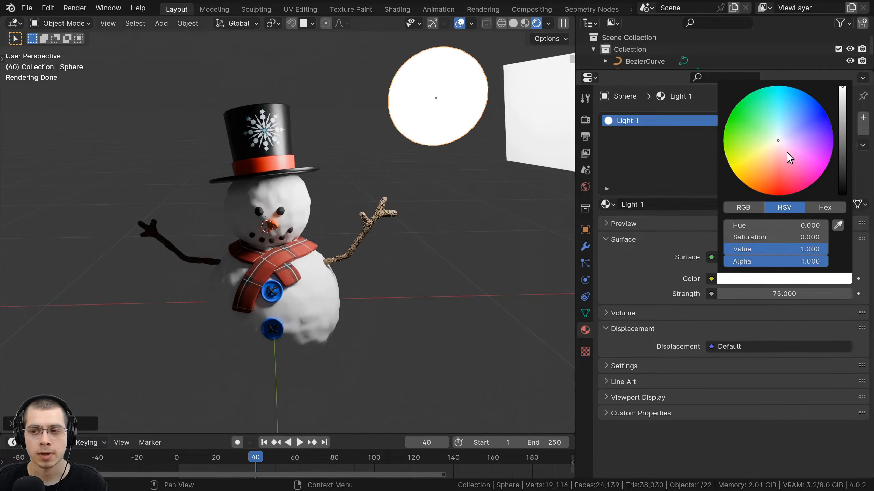
pyautogui.moveTo(790, 158)
pyautogui.mouseDown()
pyautogui.moveTo(800, 115)
pyautogui.moveTo(790, 112)
pyautogui.mouseUp()
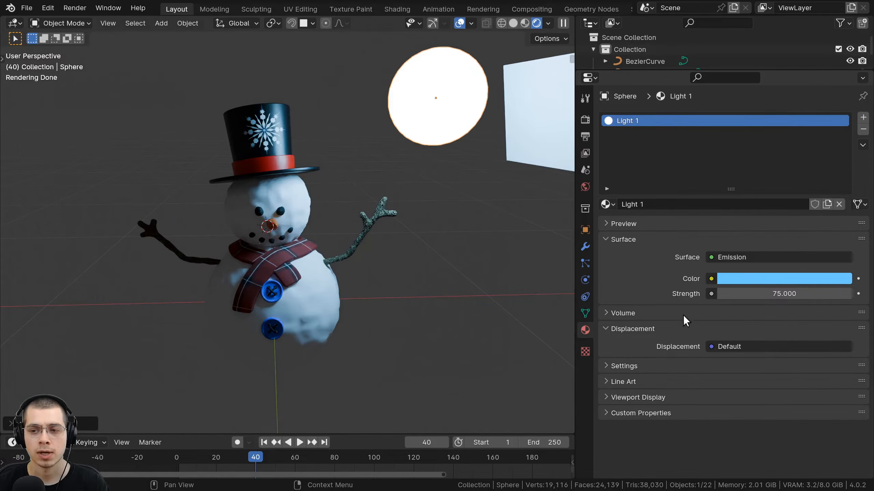
pyautogui.click(784, 294)
pyautogui.write('138')
pyautogui.press('Return')
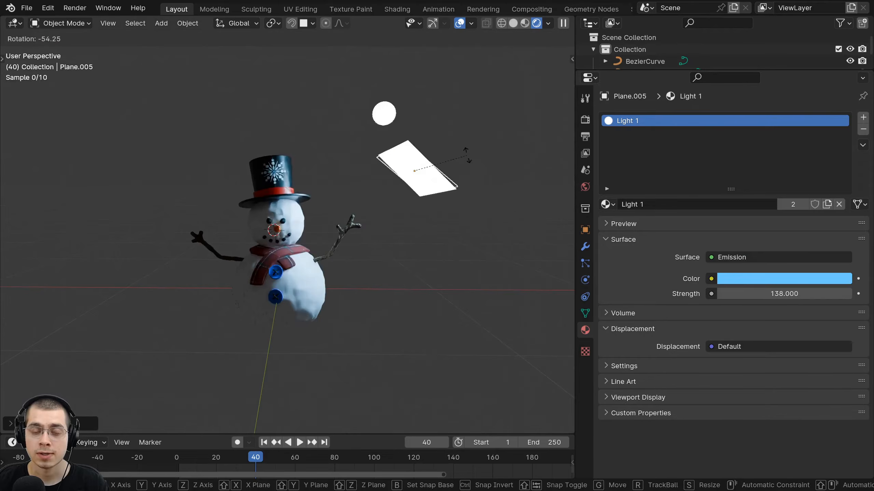
# Rotate and move the light plane Plane.005 so it stands near-vertical beside the snowman.
pyautogui.click(468, 156)
pyautogui.press('g')
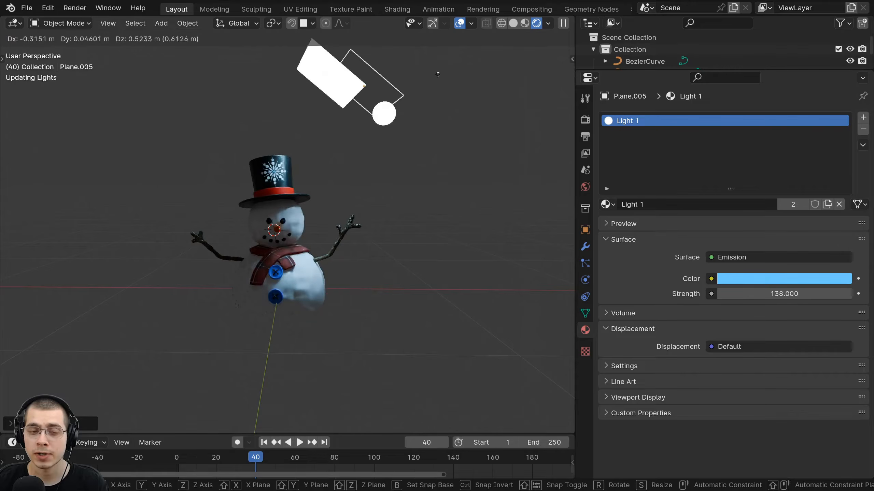
pyautogui.click(482, 182)
pyautogui.press('r')
pyautogui.click(462, 270)
pyautogui.press('g')
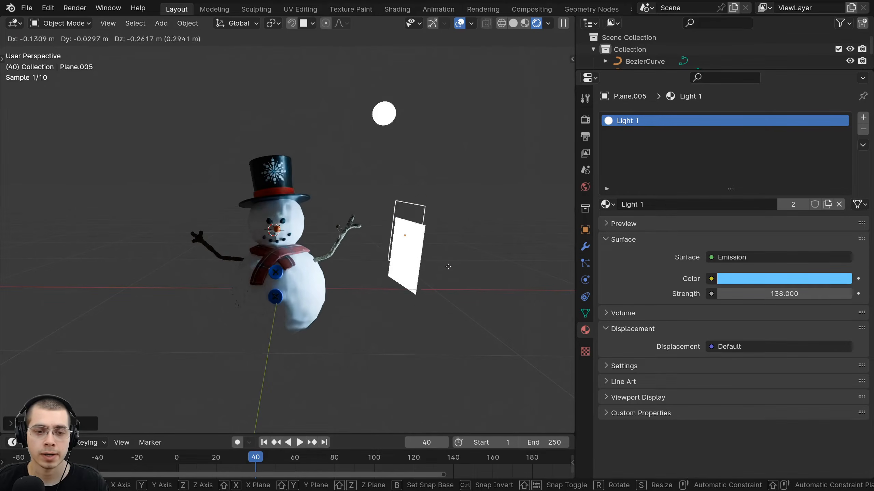
pyautogui.click(446, 265)
# Delete the glowing sphere light and the Plane.005 light together.
pyautogui.moveTo(446, 265); pyautogui.dragTo(403, 256, button='middle')
pyautogui.scroll(1, 403, 256)
pyautogui.scroll(-1, 418, 109)
pyautogui.keyDown('shift'); pyautogui.moveTo(414, 121); pyautogui.dragTo(413, 148, button='middle'); pyautogui.keyUp('shift')
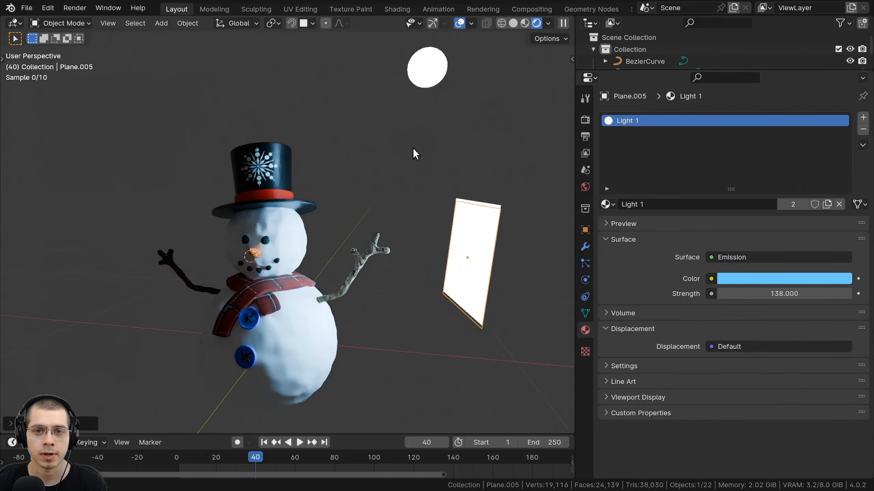
pyautogui.rightClick(426, 84)
pyautogui.keyDown('shift'); pyautogui.rightClick(465, 226); pyautogui.keyUp('shift')
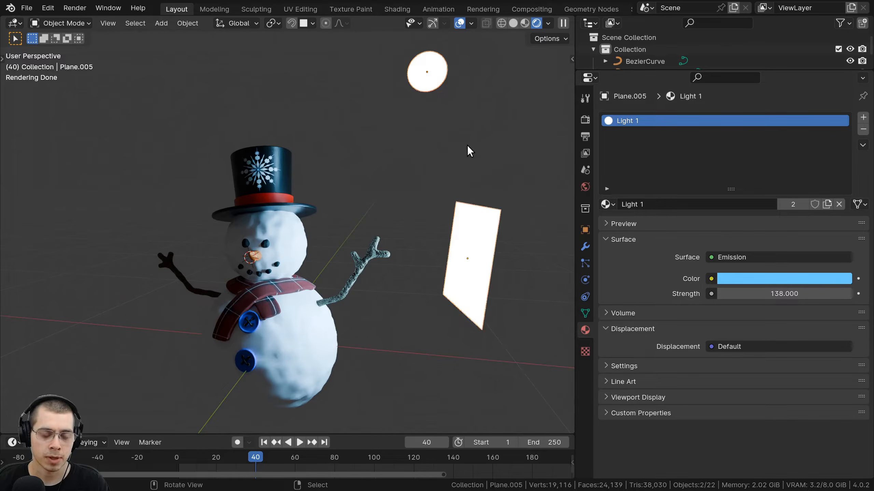
pyautogui.press('x')
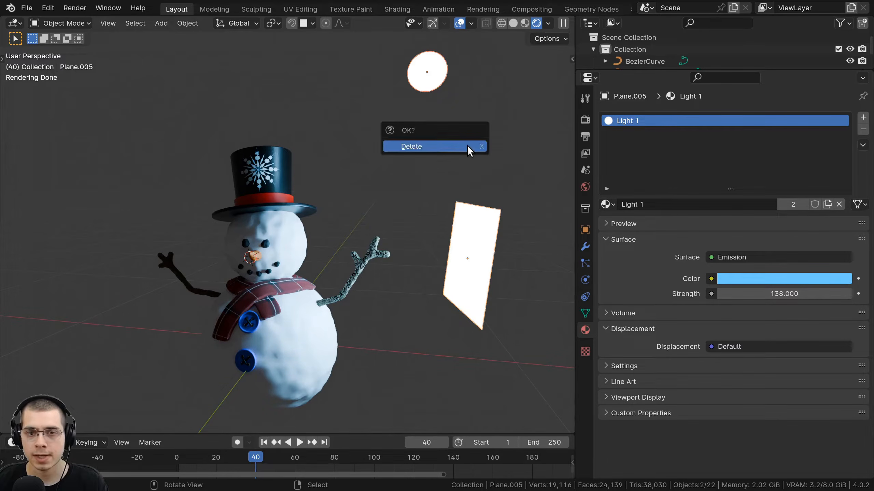
pyautogui.click(467, 145)
pyautogui.moveTo(453, 159); pyautogui.dragTo(449, 87, button='middle')
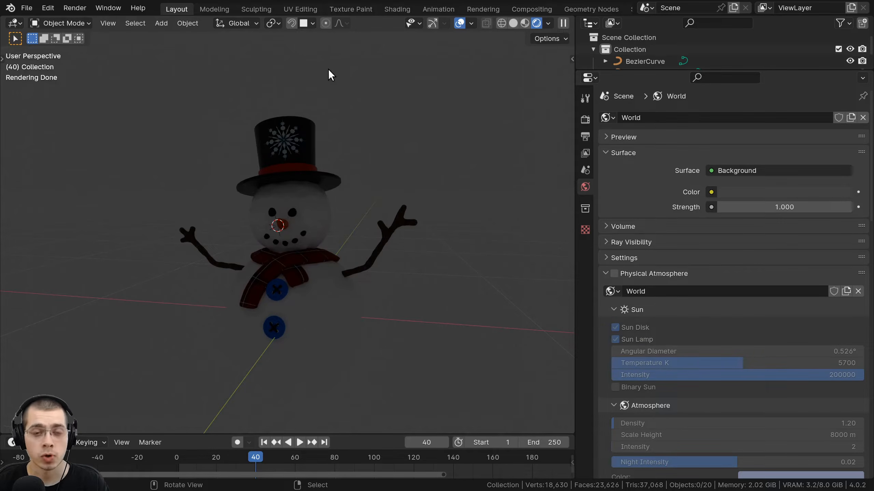
# Set the world background colour to pure white in the colour picker.
pyautogui.moveTo(327, 69); pyautogui.dragTo(291, 66, button='middle')
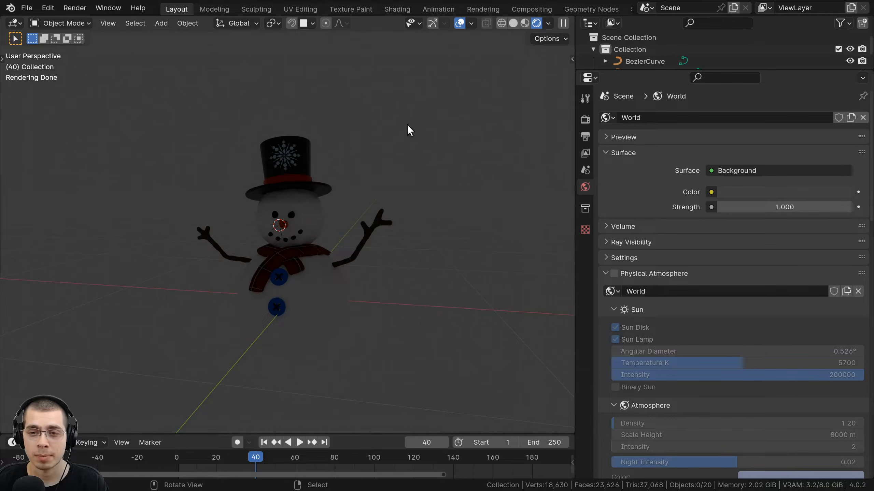
pyautogui.moveTo(329, 115); pyautogui.dragTo(333, 116, button='middle')
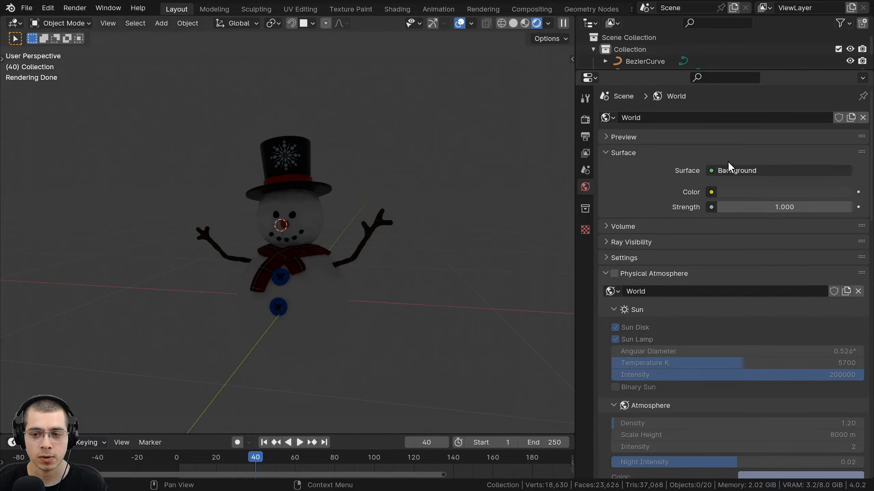
pyautogui.moveTo(370, 220); pyautogui.dragTo(443, 93, button='middle')
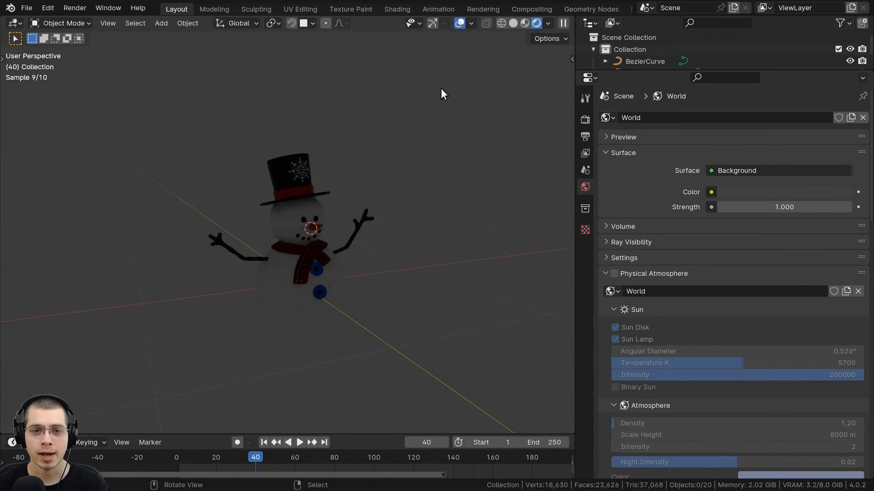
pyautogui.moveTo(436, 322); pyautogui.dragTo(360, 224, button='middle')
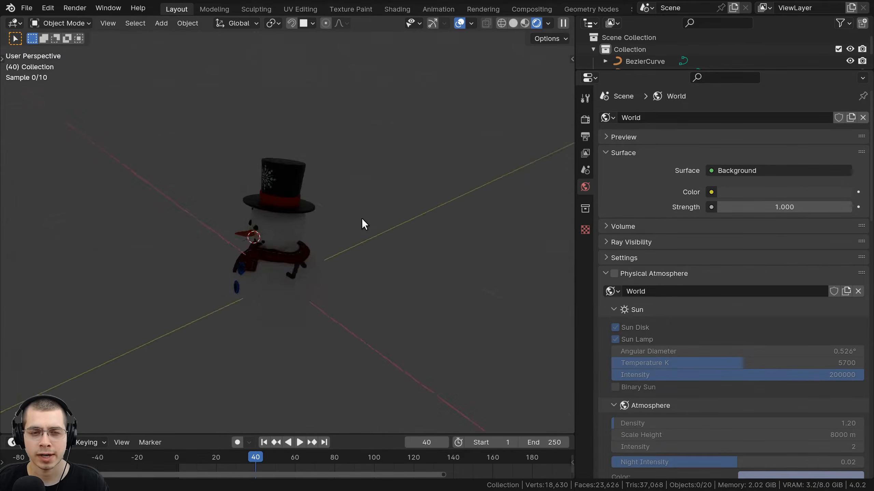
pyautogui.scroll(5, 241, 192)
pyautogui.moveTo(251, 221); pyautogui.dragTo(300, 277, button='middle')
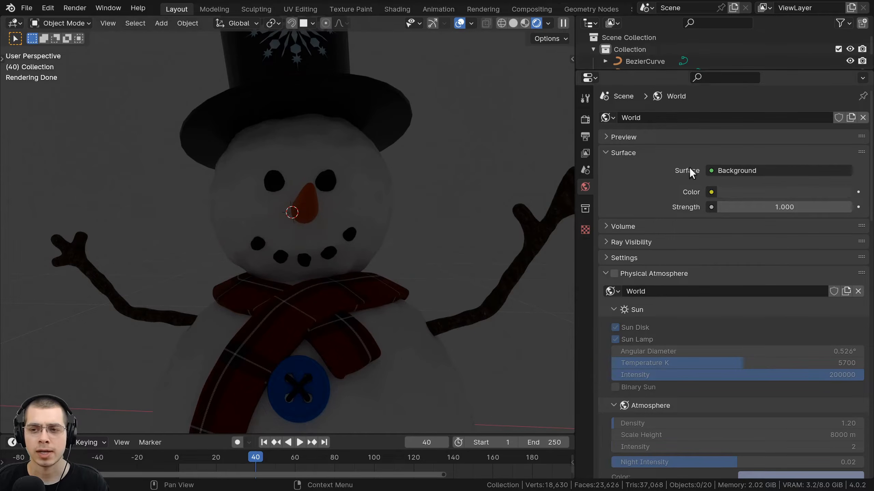
pyautogui.click(820, 195)
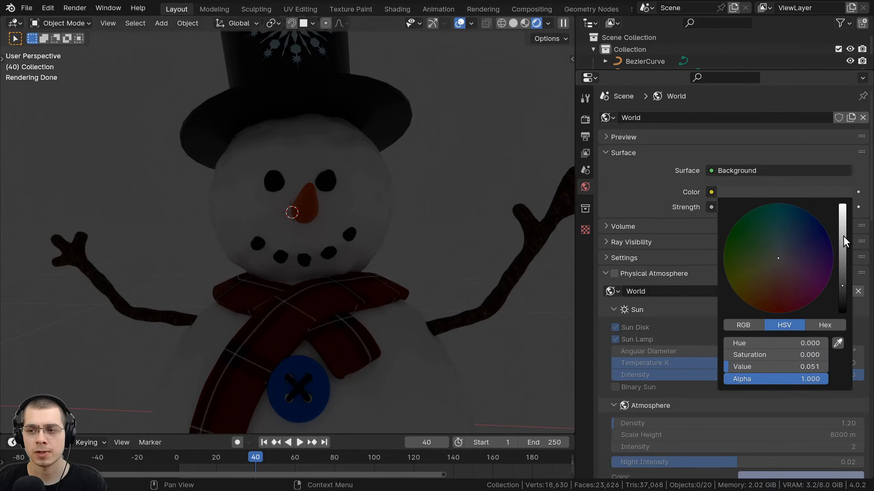
pyautogui.moveTo(842, 236); pyautogui.dragTo(842, 206)
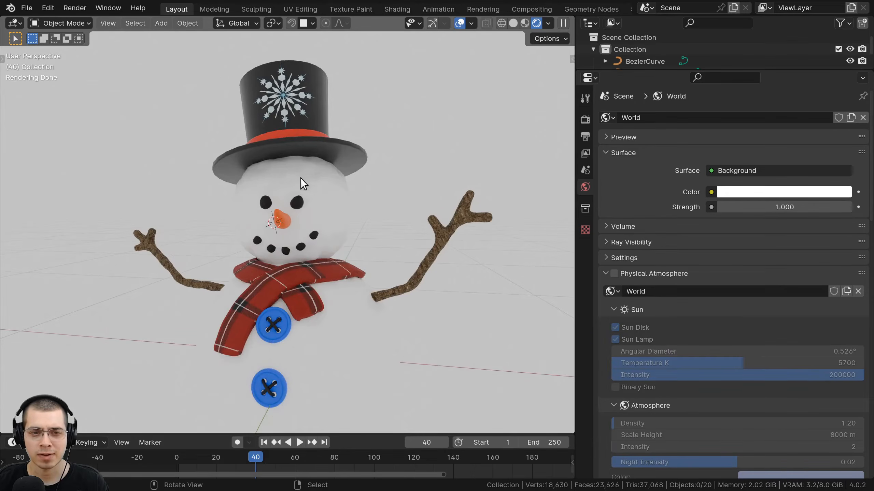
# Raise the world background strength to 22 for bright, even light on the snowman.
pyautogui.moveTo(302, 182); pyautogui.dragTo(292, 358, button='middle')
pyautogui.scroll(-2, 293, 358)
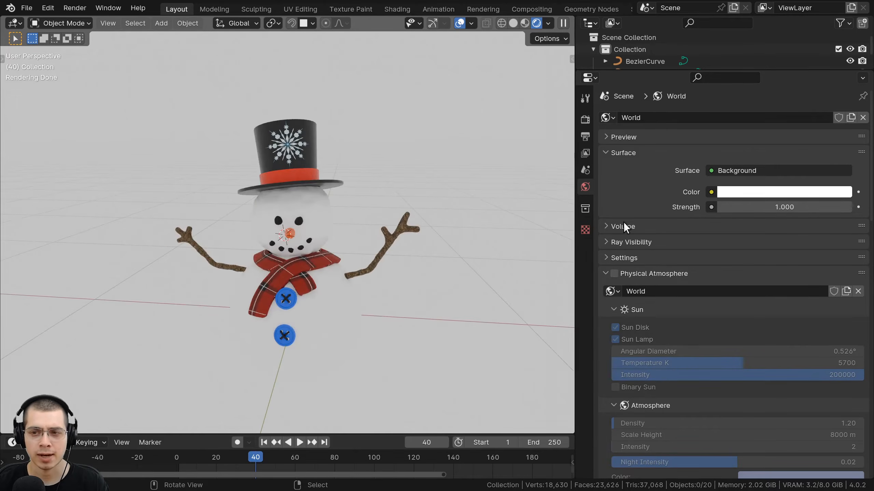
pyautogui.moveTo(780, 205); pyautogui.dragTo(849, 206)
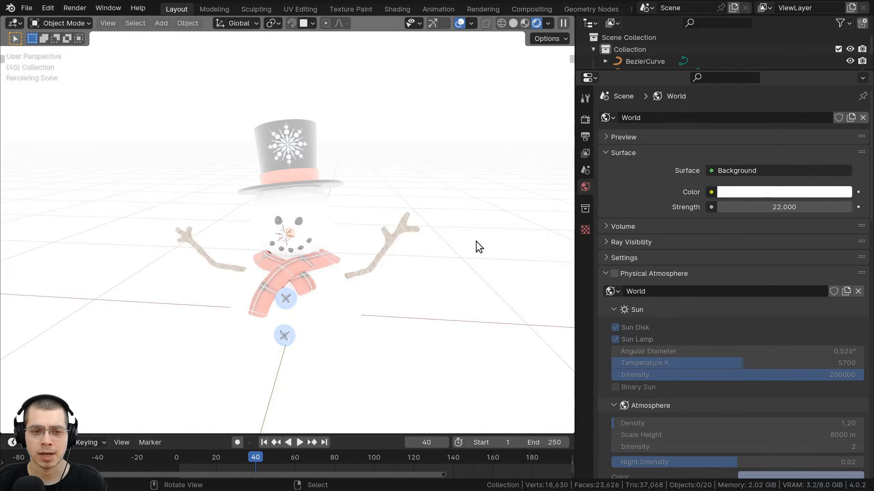
pyautogui.scroll(-2, 476, 240)
pyautogui.moveTo(231, 238); pyautogui.dragTo(357, 309, button='middle')
pyautogui.scroll(2, 357, 308)
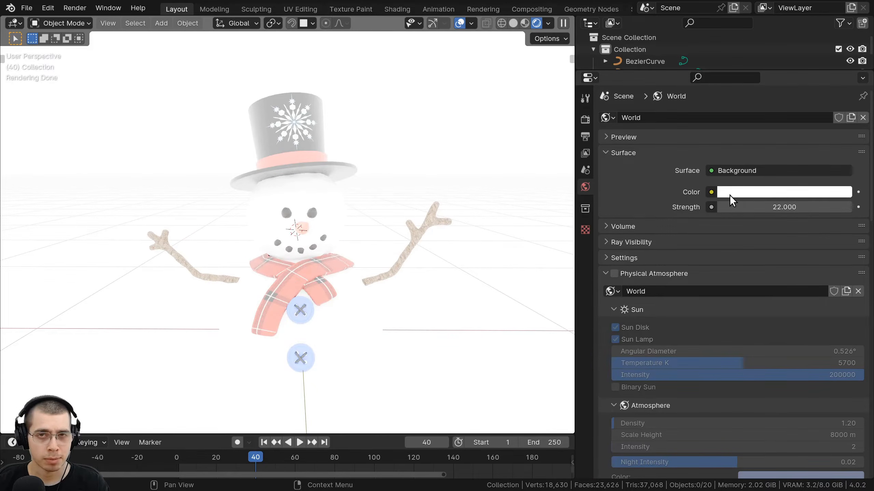
pyautogui.scroll(-2, 373, 64)
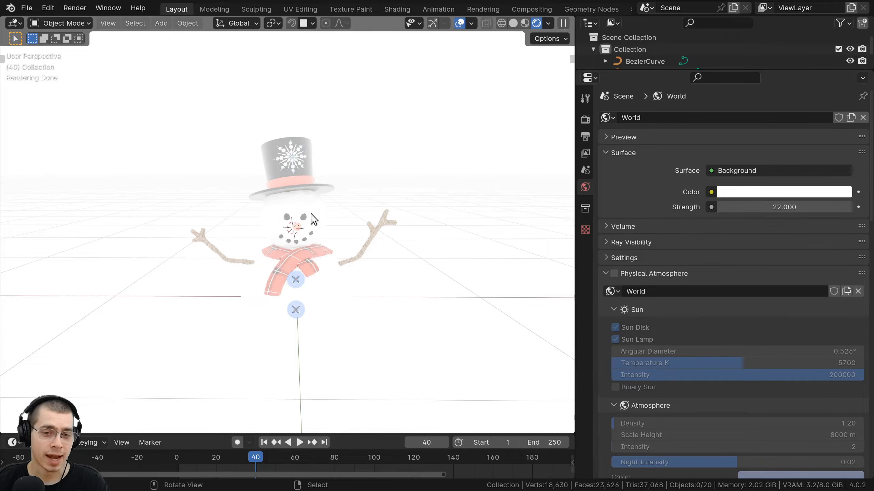
pyautogui.scroll(1, 407, 147)
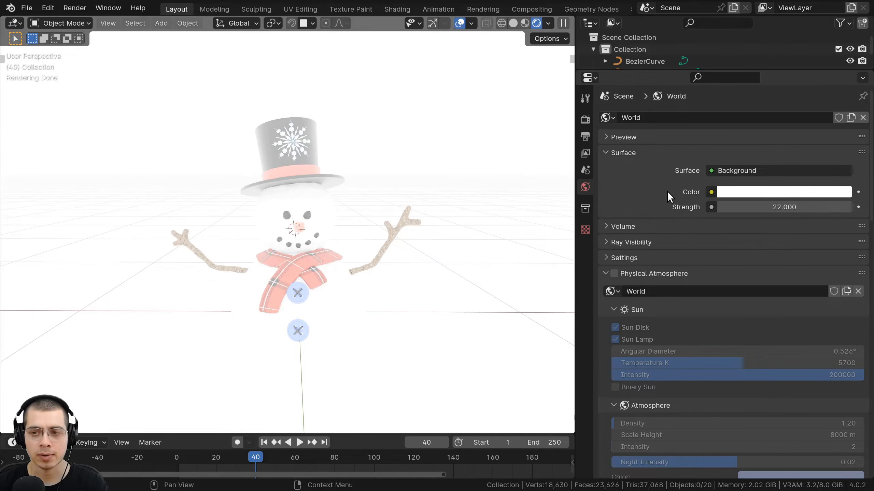
# Plug a Noise Texture into the world Color and set the world Strength to 1.
pyautogui.click(712, 192)
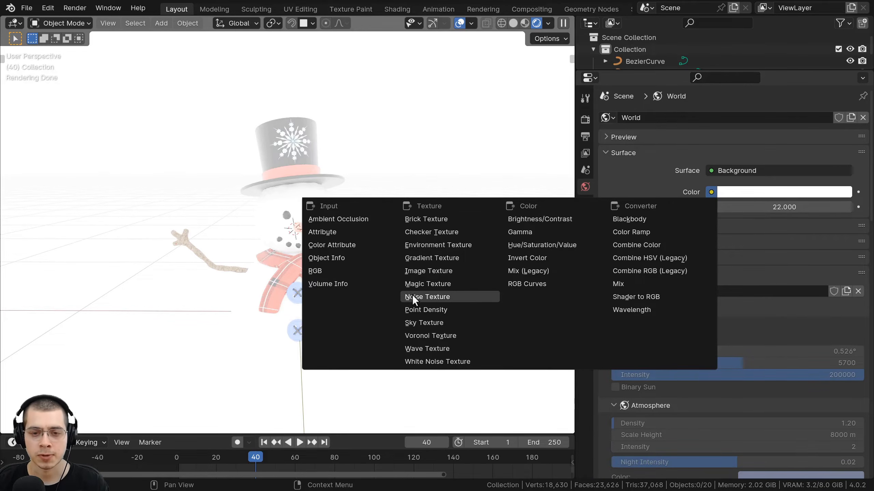
pyautogui.click(421, 296)
pyautogui.scroll(-3, 400, 270)
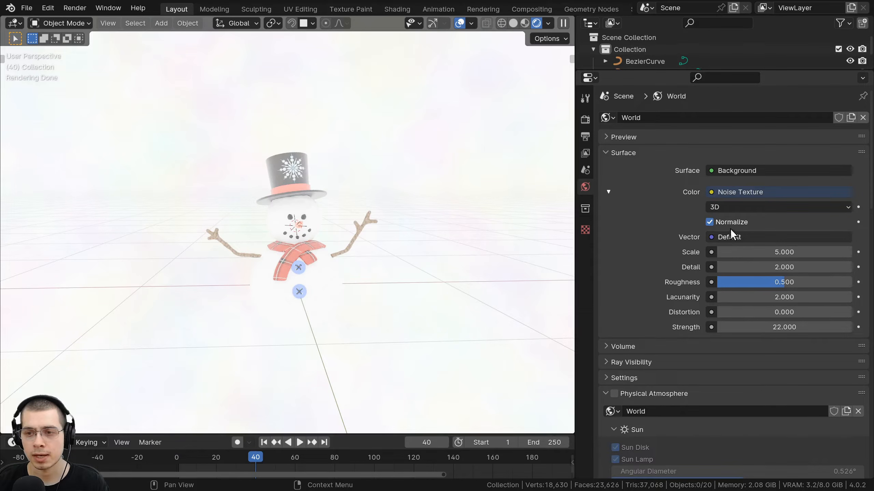
pyautogui.doubleClick(783, 326)
pyautogui.write('1')
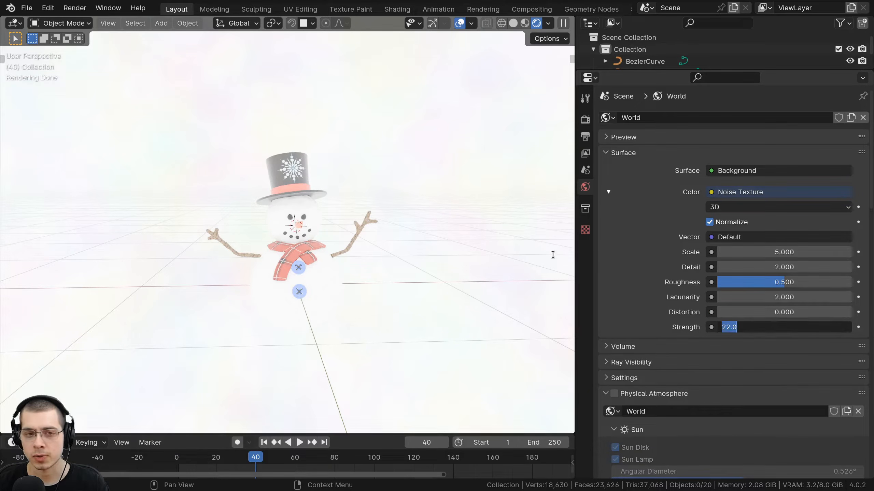
pyautogui.press('Return')
pyautogui.moveTo(376, 246); pyautogui.dragTo(481, 220, button='middle')
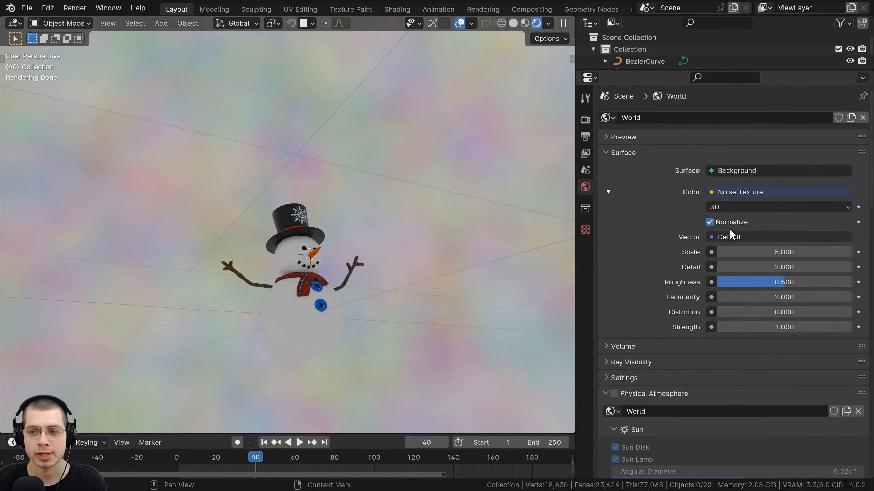
pyautogui.click(710, 193)
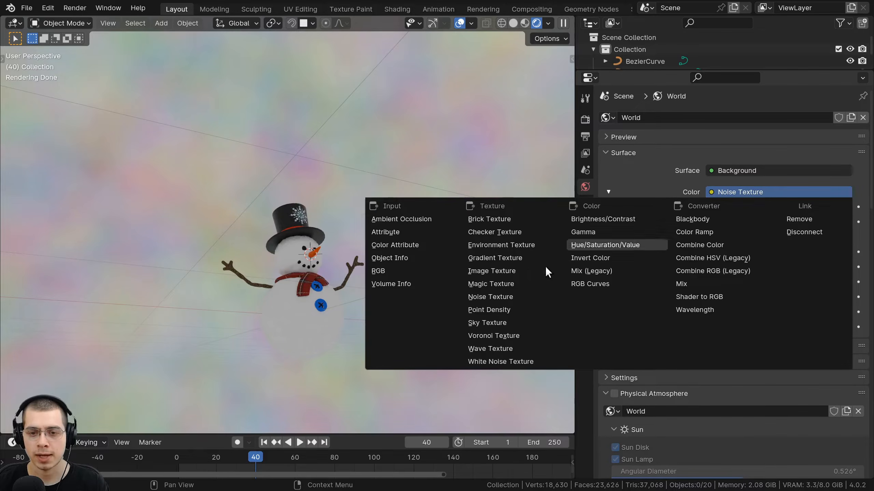
# Try Gradient, Magic and Wave textures in turn as the world colour.
pyautogui.click(512, 260)
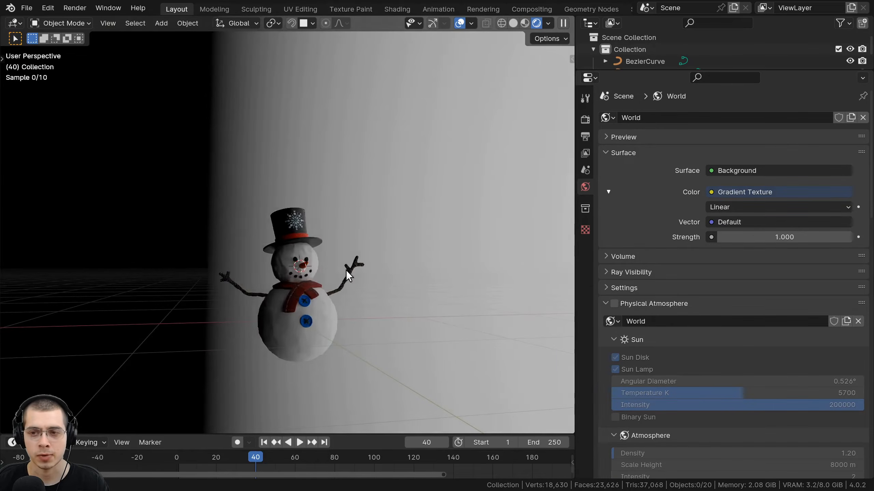
pyautogui.click(710, 192)
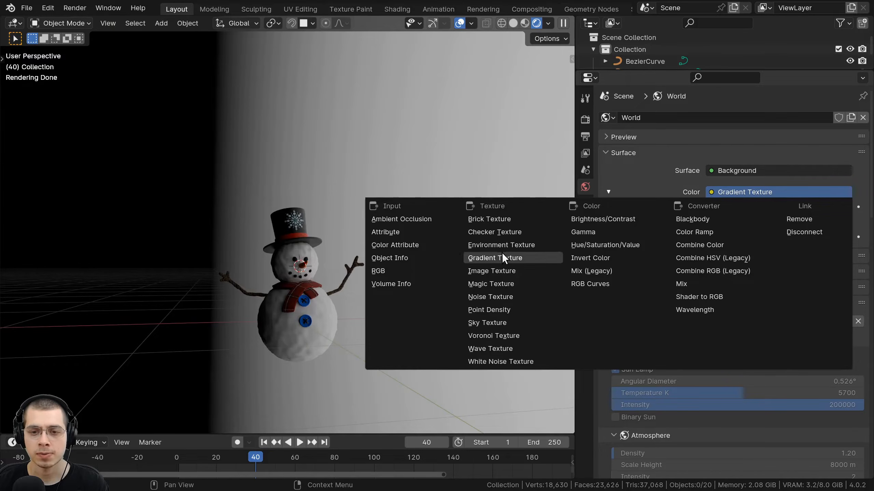
pyautogui.click(499, 283)
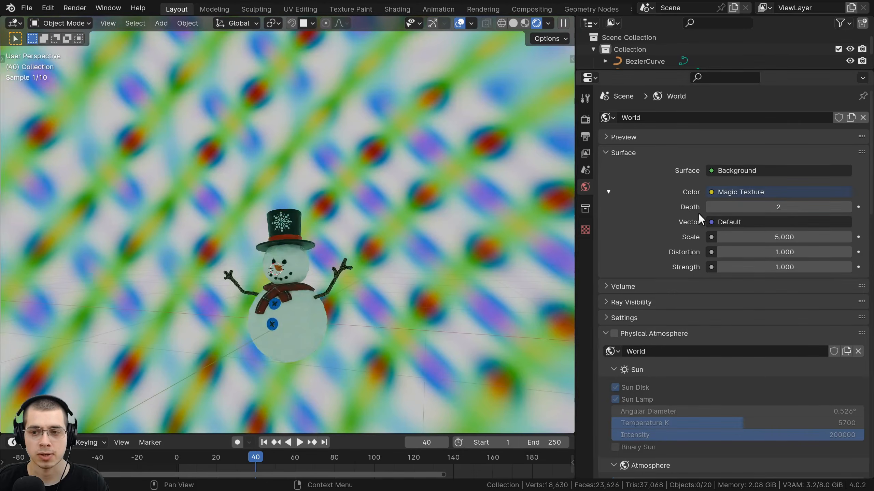
pyautogui.click(713, 192)
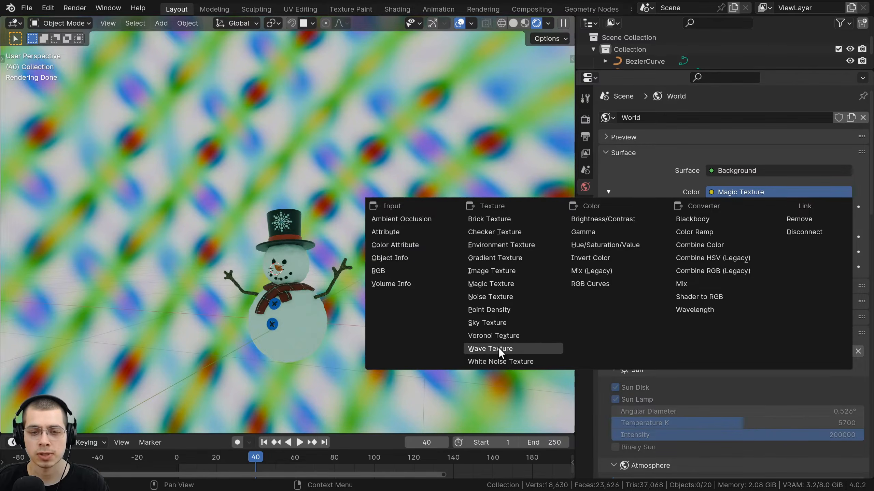
pyautogui.click(498, 347)
# Switch the world colour to a Sky Texture, giving a hazy warm horizon.
pyautogui.click(713, 192)
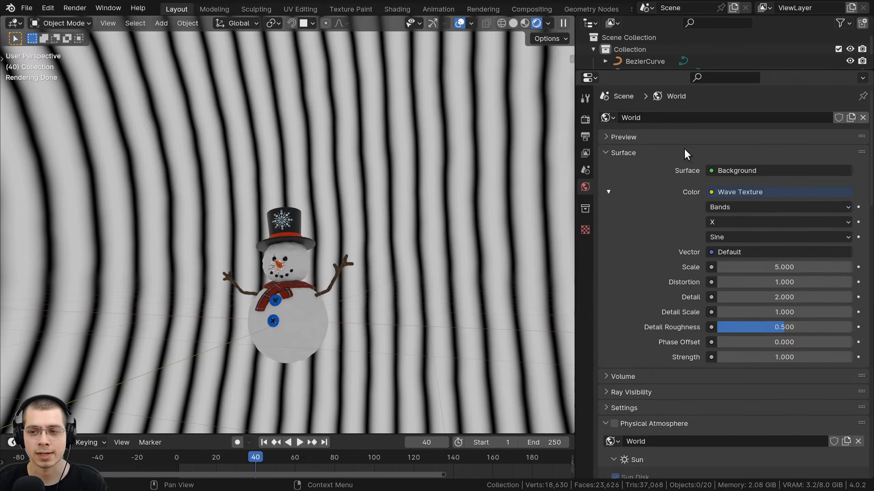
pyautogui.click(711, 193)
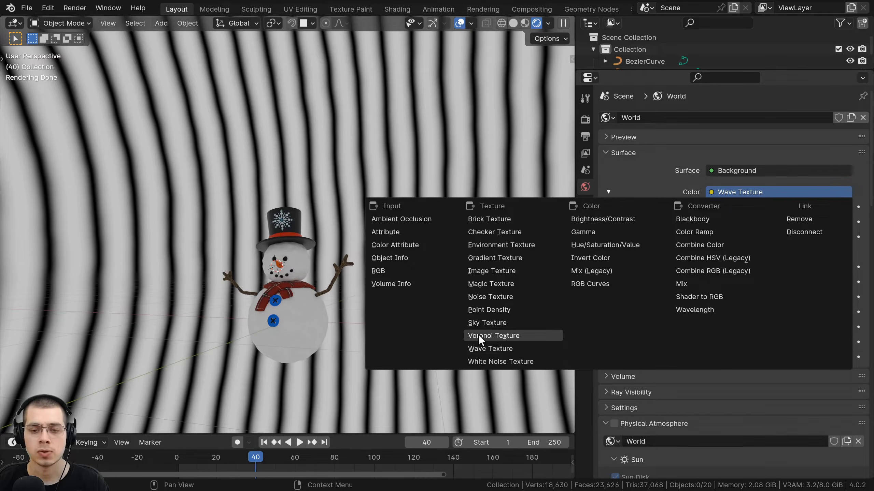
pyautogui.click(476, 323)
pyautogui.moveTo(302, 221); pyautogui.dragTo(112, 82, button='middle')
# Change the Sky Type to the Preetham model.
pyautogui.moveTo(289, 248); pyautogui.dragTo(346, 283, button='middle')
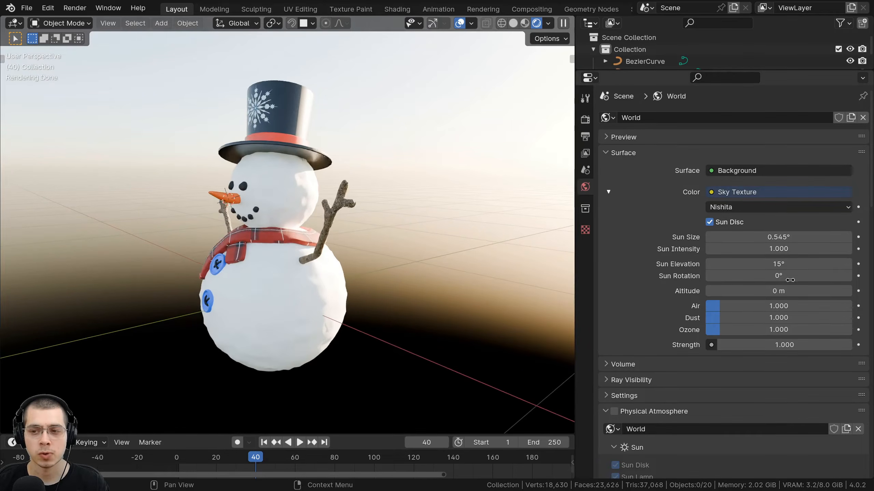
pyautogui.click(723, 210)
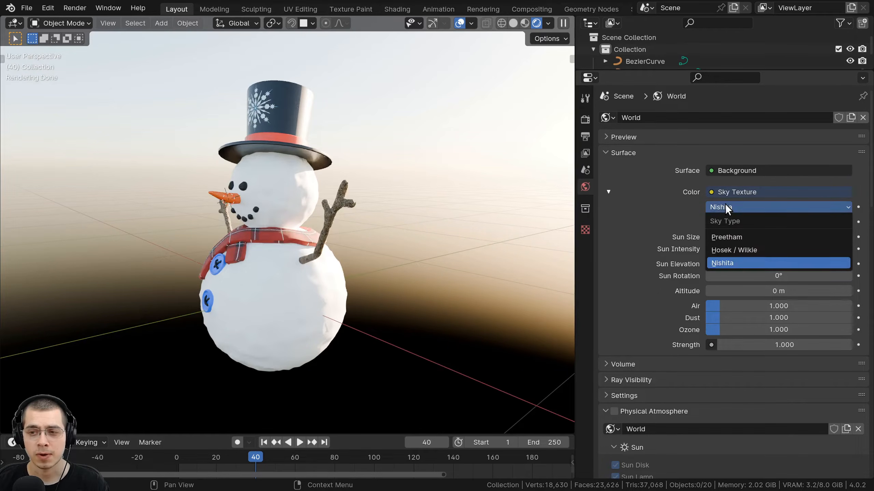
pyautogui.click(729, 238)
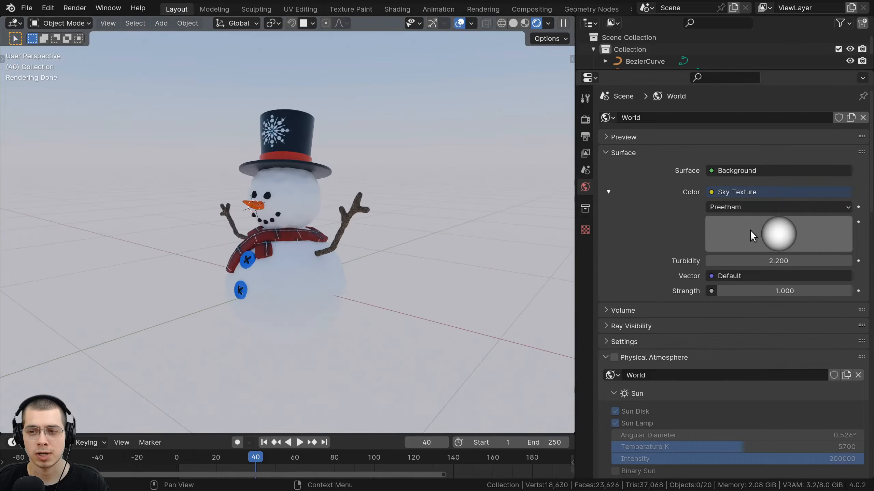
pyautogui.click(725, 208)
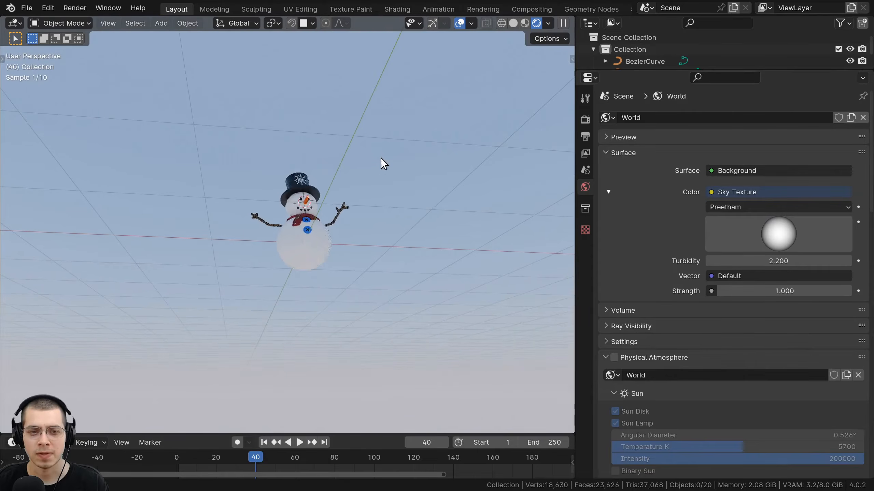
pyautogui.moveTo(381, 158); pyautogui.dragTo(409, 128, button='middle')
pyautogui.moveTo(365, 145); pyautogui.dragTo(309, 390, button='middle')
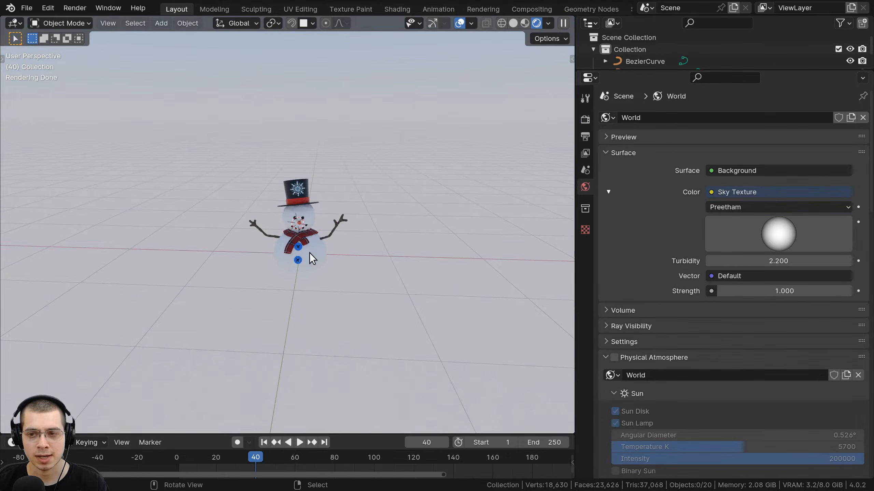
pyautogui.moveTo(309, 252)
pyautogui.mouseDown(button='middle')
pyautogui.moveTo(314, 223)
pyautogui.moveTo(318, 241)
pyautogui.mouseUp(button='middle')
# Set turbidity to 1.28 and strength to about 11.7, then rotate the sun direction.
pyautogui.moveTo(748, 261)
pyautogui.mouseDown()
pyautogui.moveTo(801, 262)
pyautogui.moveTo(737, 262)
pyautogui.moveTo(747, 261)
pyautogui.mouseUp()
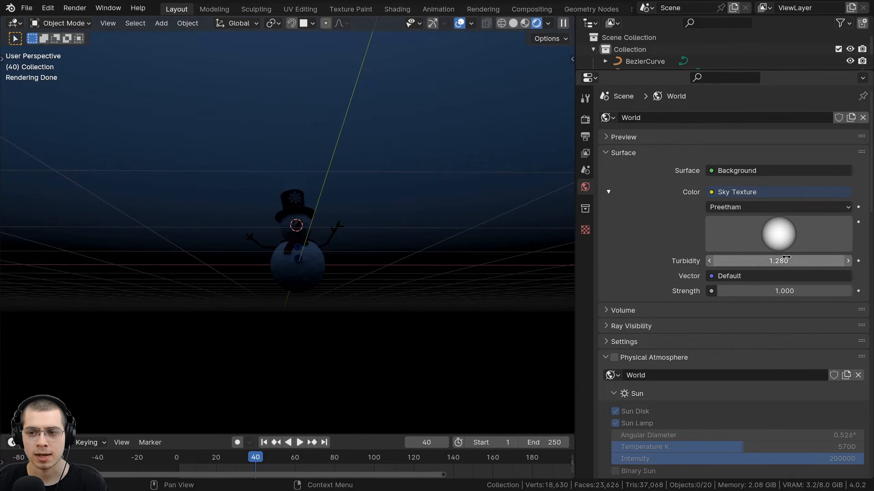
pyautogui.moveTo(759, 296); pyautogui.dragTo(775, 296)
pyautogui.moveTo(297, 53); pyautogui.dragTo(355, 261, button='middle')
pyautogui.scroll(3, 444, 157)
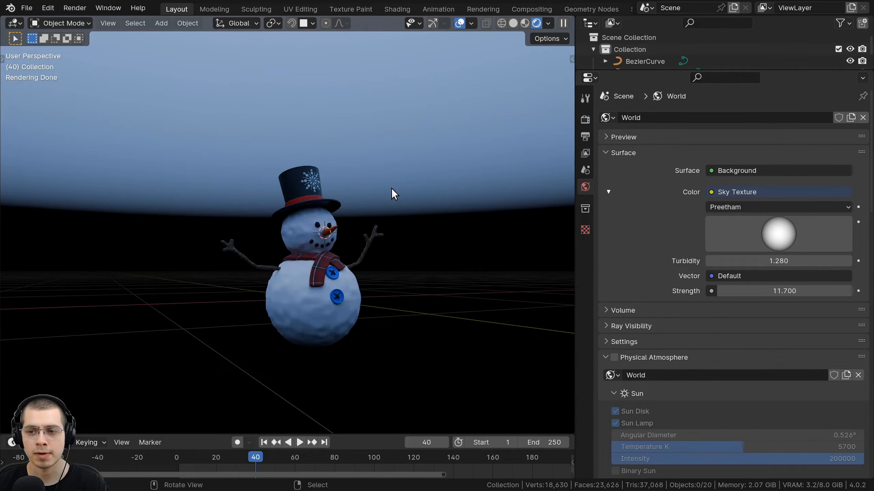
pyautogui.keyDown('shift'); pyautogui.moveTo(392, 189); pyautogui.dragTo(388, 196, button='middle'); pyautogui.keyUp('shift')
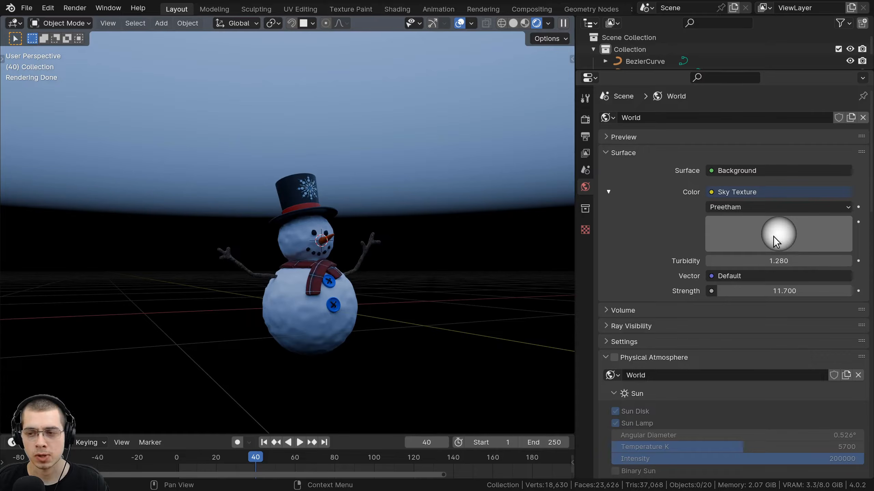
pyautogui.moveTo(773, 237)
pyautogui.mouseDown()
pyautogui.moveTo(775, 220)
pyautogui.moveTo(731, 212)
pyautogui.moveTo(799, 220)
pyautogui.moveTo(811, 241)
pyautogui.moveTo(770, 227)
pyautogui.moveTo(814, 241)
pyautogui.mouseUp()
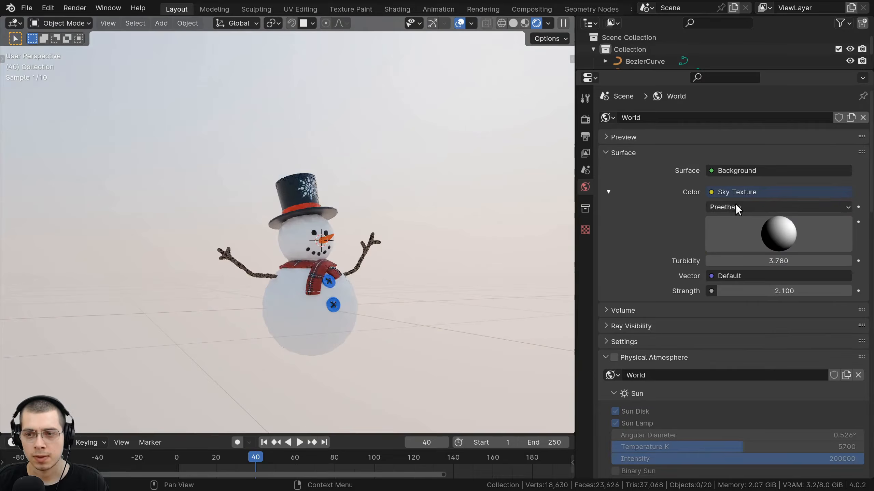
# Switch the sky to Hosek / Wilkie and raise the sun for a pale daylight sky.
pyautogui.click(720, 207)
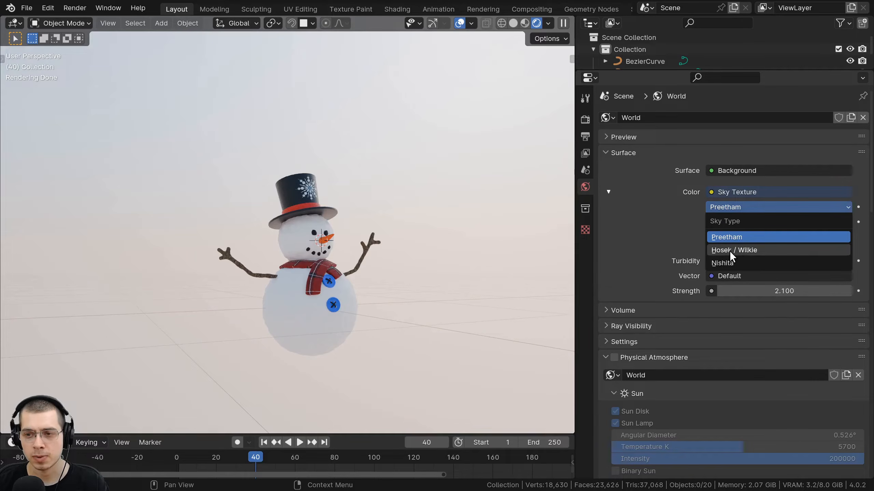
pyautogui.click(731, 250)
pyautogui.moveTo(435, 256); pyautogui.dragTo(298, 255, button='middle')
pyautogui.moveTo(312, 184); pyautogui.dragTo(310, 172, button='middle')
pyautogui.moveTo(810, 243); pyautogui.dragTo(774, 231)
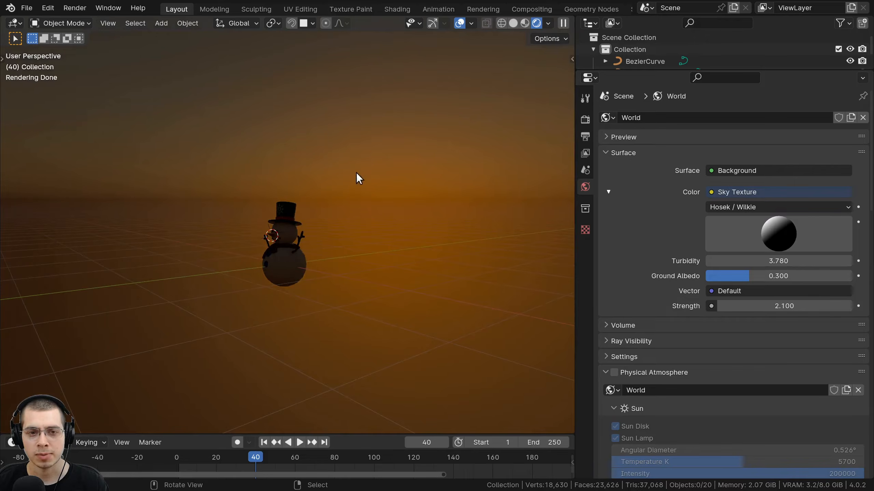
pyautogui.moveTo(770, 227); pyautogui.dragTo(787, 238)
# Lower the sun toward the horizon for an orange sunset glow.
pyautogui.moveTo(447, 220); pyautogui.dragTo(397, 120, button='middle')
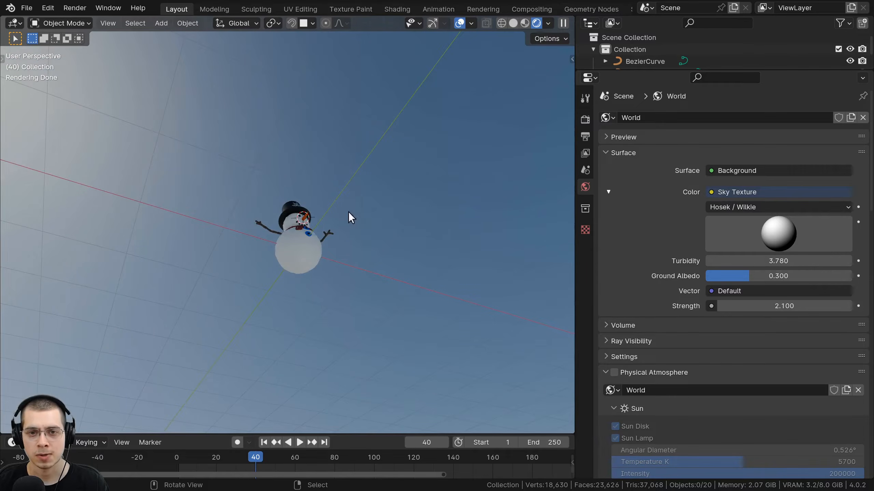
pyautogui.moveTo(351, 217); pyautogui.dragTo(279, 169, button='middle')
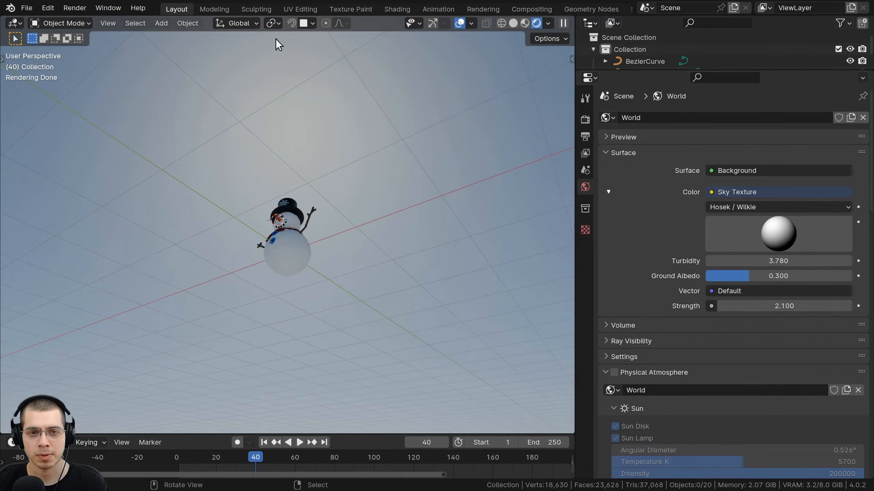
pyautogui.moveTo(398, 83)
pyautogui.mouseDown(button='middle')
pyautogui.moveTo(368, 63)
pyautogui.moveTo(250, 165)
pyautogui.mouseUp(button='middle')
pyautogui.moveTo(316, 160); pyautogui.dragTo(331, 262, button='middle')
pyautogui.moveTo(773, 233); pyautogui.dragTo(772, 202)
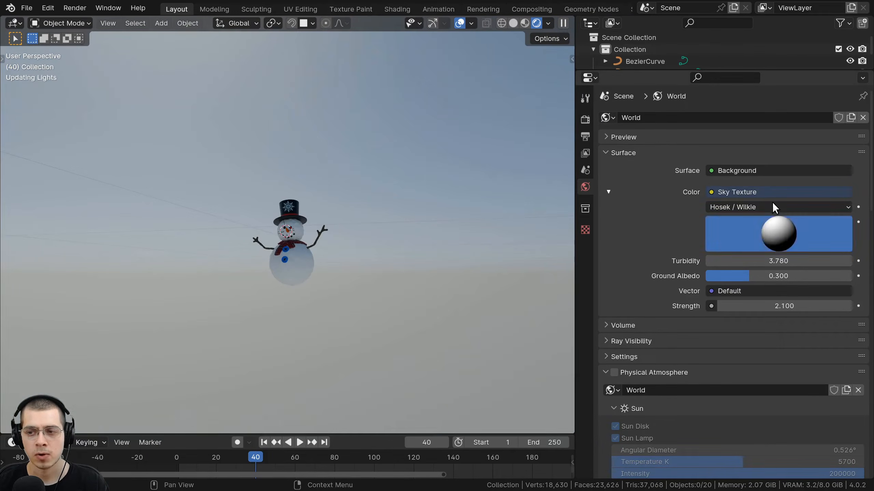
pyautogui.moveTo(768, 237); pyautogui.dragTo(767, 222)
pyautogui.moveTo(392, 250); pyautogui.dragTo(581, 279, button='middle')
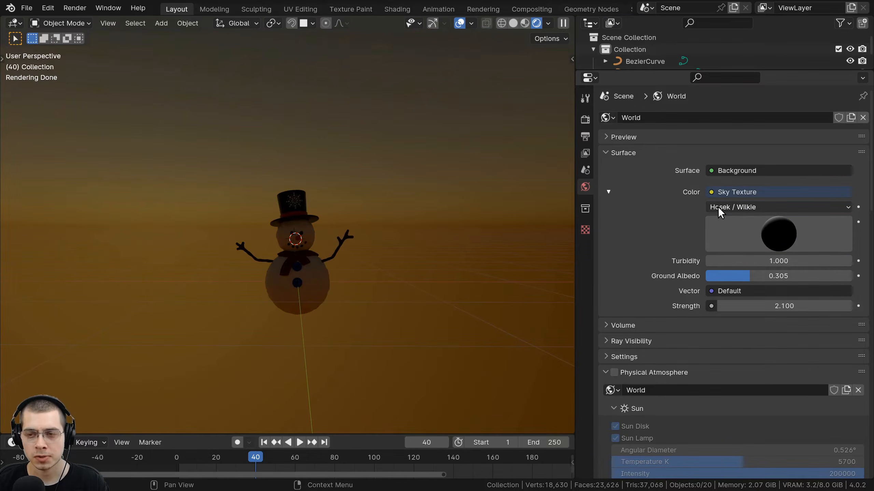
pyautogui.click(718, 207)
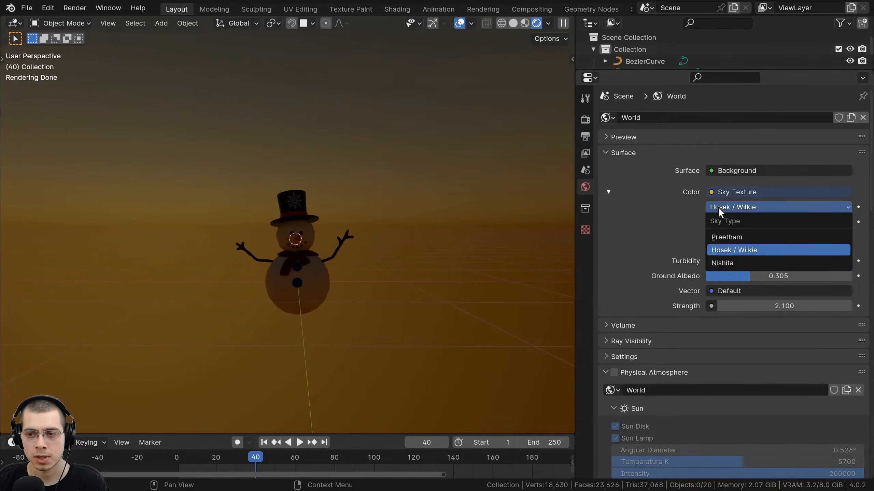
# Change the Sky Type back to the Nishita model.
pyautogui.click(733, 262)
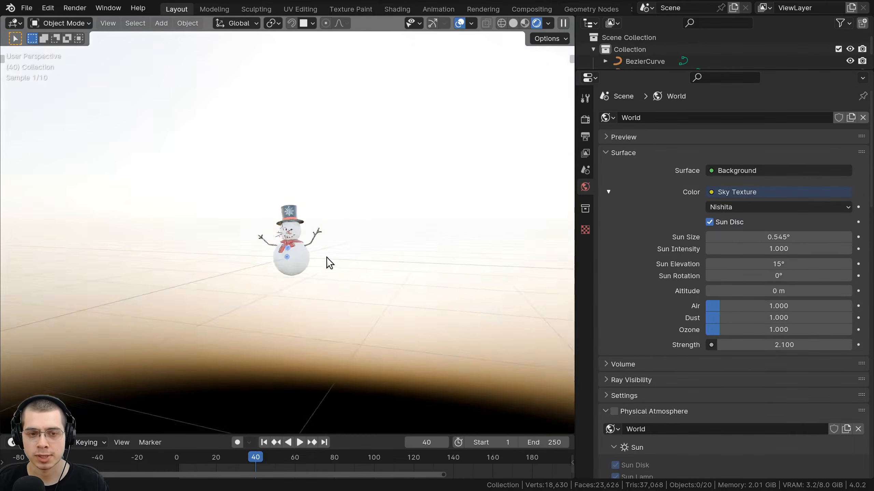
pyautogui.moveTo(365, 248); pyautogui.dragTo(527, 262, button='middle')
pyautogui.scroll(6, 390, 271)
pyautogui.keyDown('shift'); pyautogui.moveTo(366, 281); pyautogui.dragTo(367, 268, button='middle'); pyautogui.keyUp('shift')
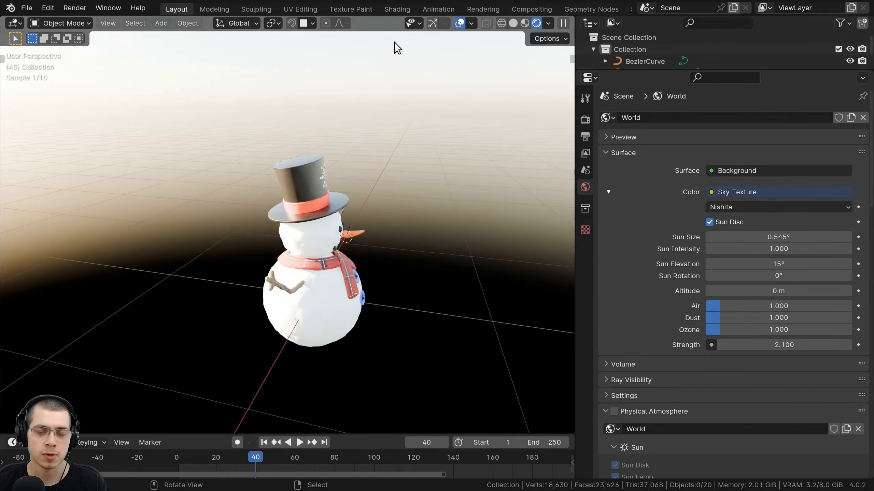
pyautogui.moveTo(363, 238); pyautogui.dragTo(265, 231, button='middle')
pyautogui.scroll(-3, 244, 236)
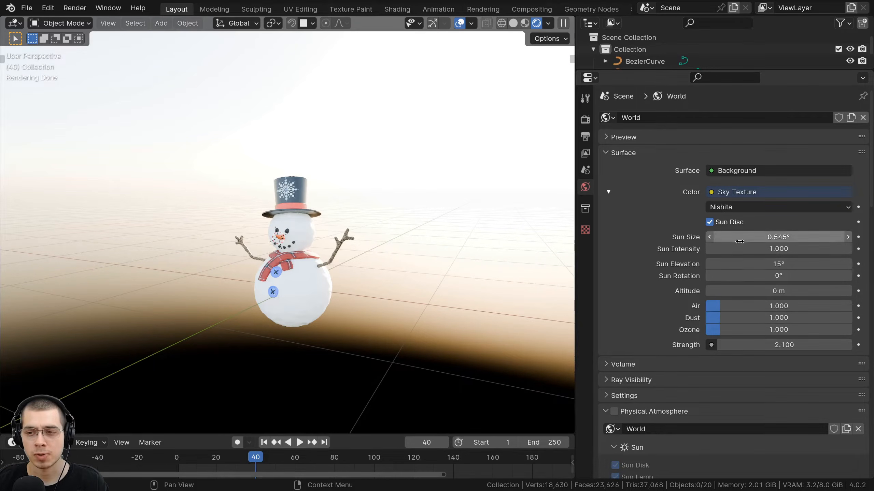
pyautogui.scroll(-3, 728, 281)
# Raise Air to 1.673, Dust to 5.594 and Ozone to 10, then push the sun slider to 90.
pyautogui.moveTo(729, 257)
pyautogui.mouseDown()
pyautogui.moveTo(751, 256)
pyautogui.moveTo(738, 257)
pyautogui.mouseUp()
pyautogui.moveTo(738, 269); pyautogui.dragTo(850, 281)
pyautogui.moveTo(468, 269); pyautogui.dragTo(375, 257, button='middle')
pyautogui.scroll(3, 261, 337)
pyautogui.moveTo(308, 319); pyautogui.dragTo(241, 321, button='middle')
pyautogui.moveTo(724, 196); pyautogui.dragTo(750, 196)
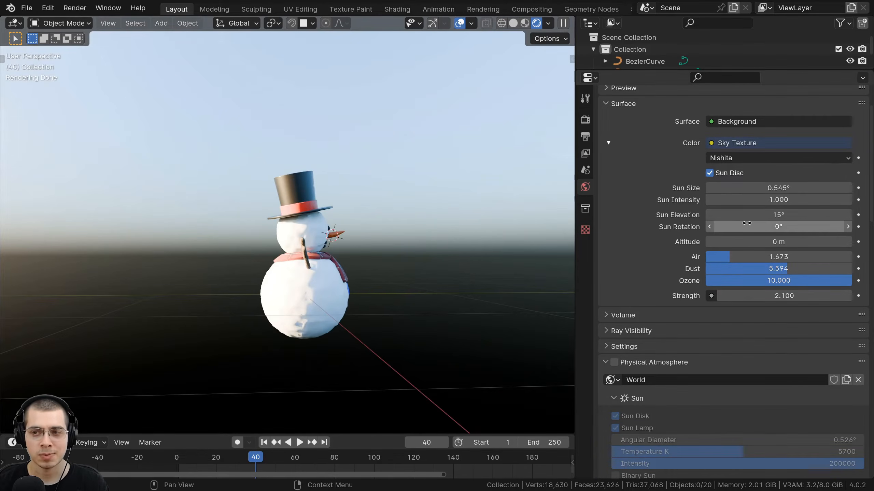
pyautogui.moveTo(743, 201); pyautogui.dragTo(833, 191)
# Keep sun intensity 1 and sun size 0.545°, and set sun elevation to 1.9° for dusk.
pyautogui.rightClick(743, 201)
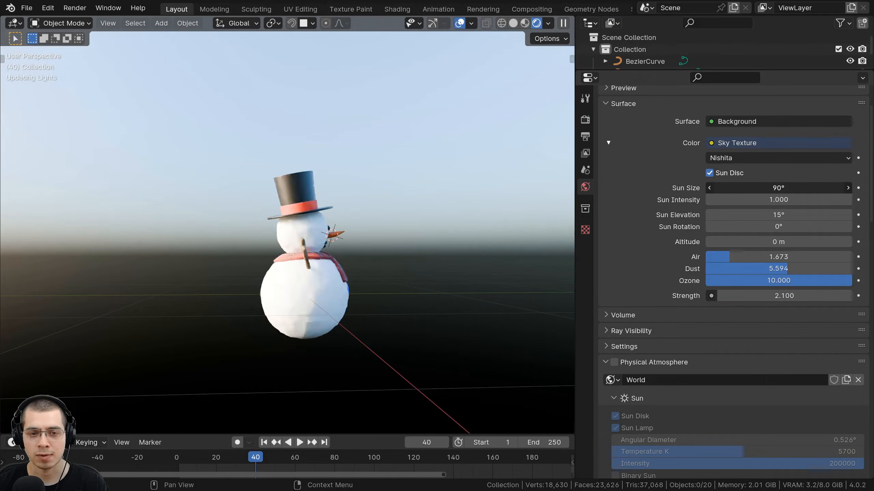
pyautogui.rightClick(750, 191)
pyautogui.moveTo(364, 229); pyautogui.dragTo(230, 231, button='middle')
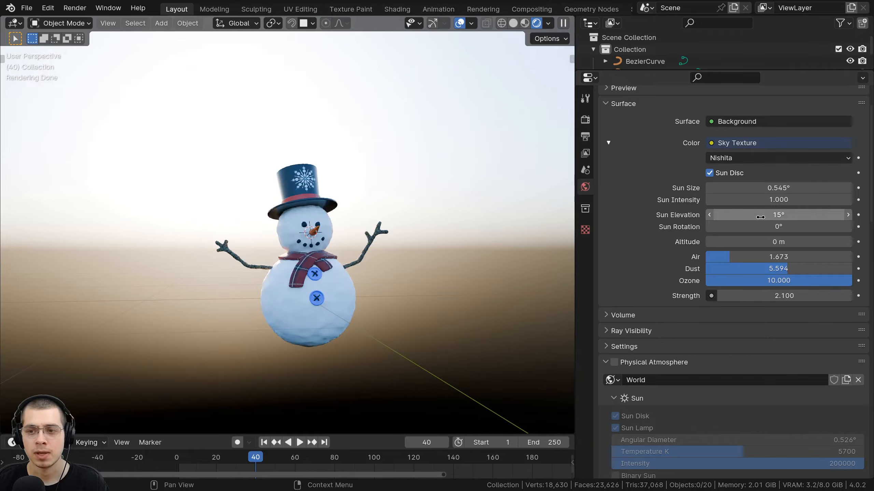
pyautogui.moveTo(760, 217); pyautogui.dragTo(701, 216)
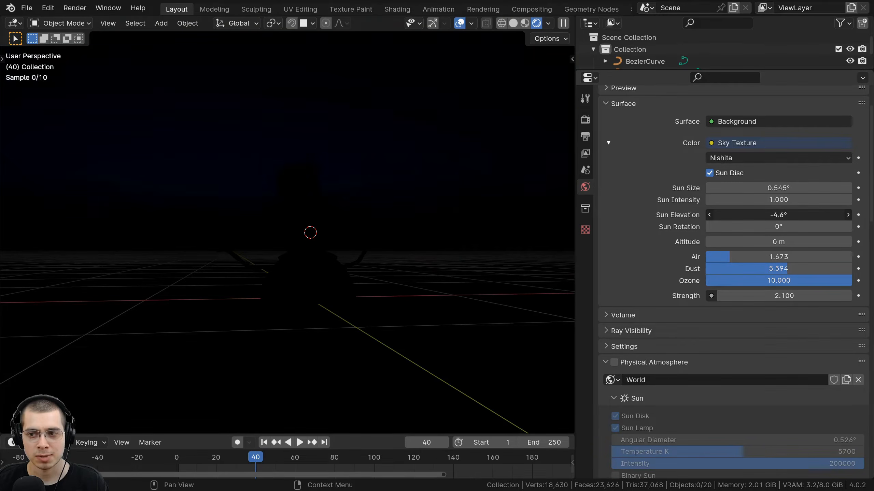
pyautogui.moveTo(727, 216); pyautogui.dragTo(737, 216)
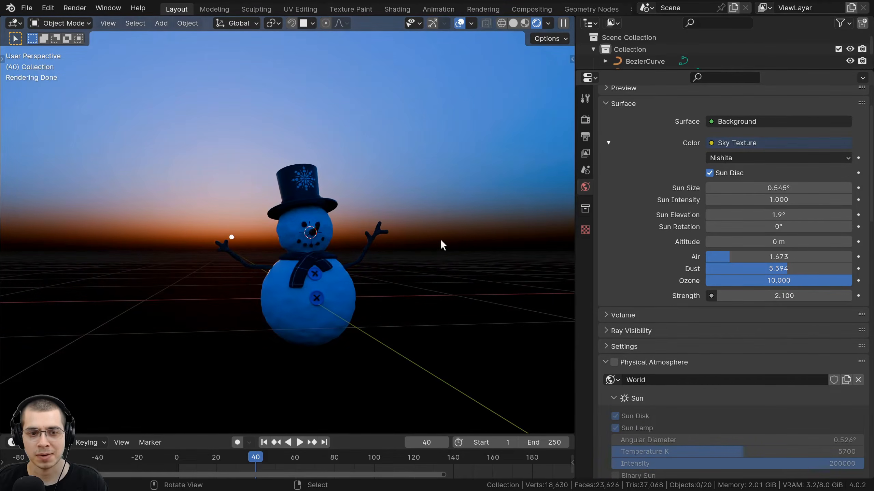
pyautogui.moveTo(442, 244); pyautogui.dragTo(303, 134, button='middle')
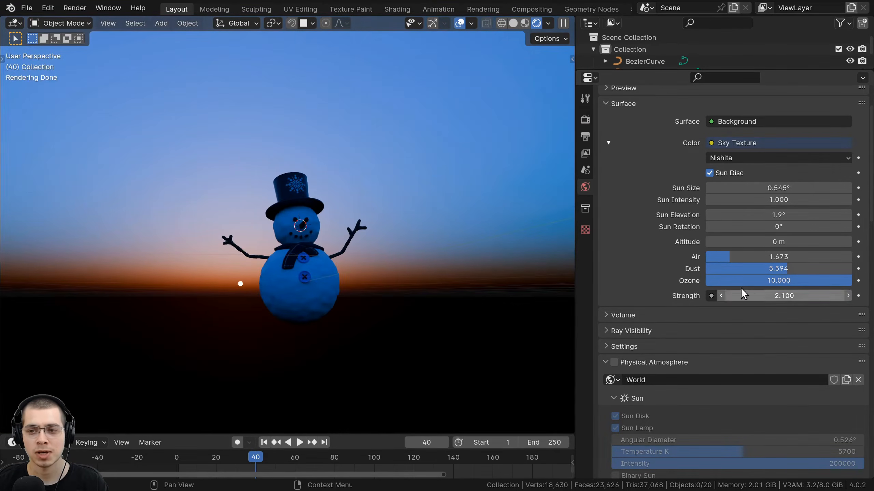
pyautogui.click(779, 143)
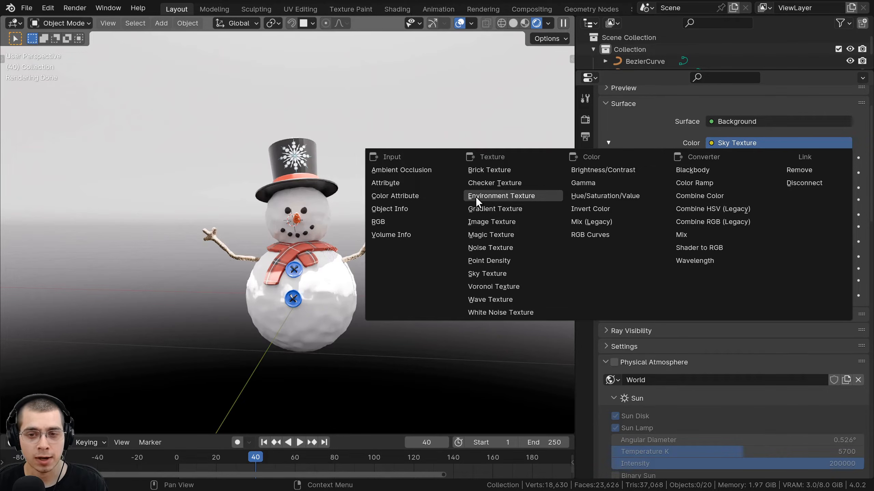
# Replace the sky with an empty Environment Texture as the world colour.
pyautogui.click(491, 196)
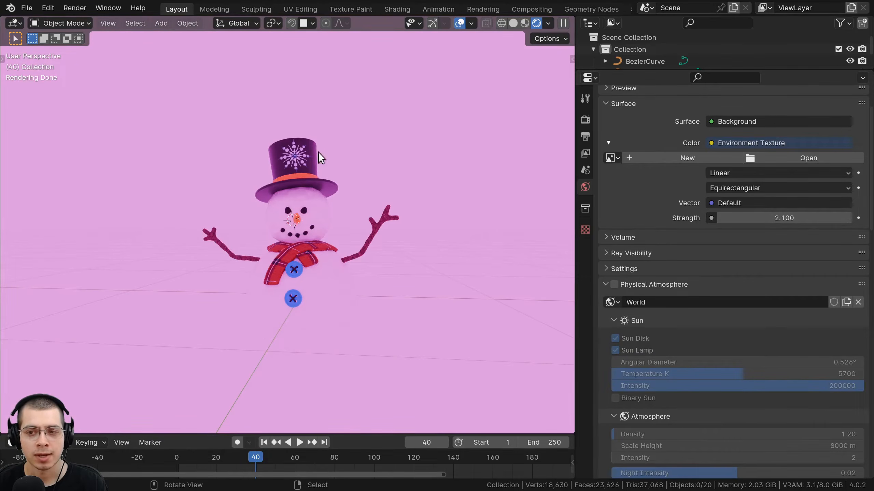
pyautogui.scroll(-4, 269, 153)
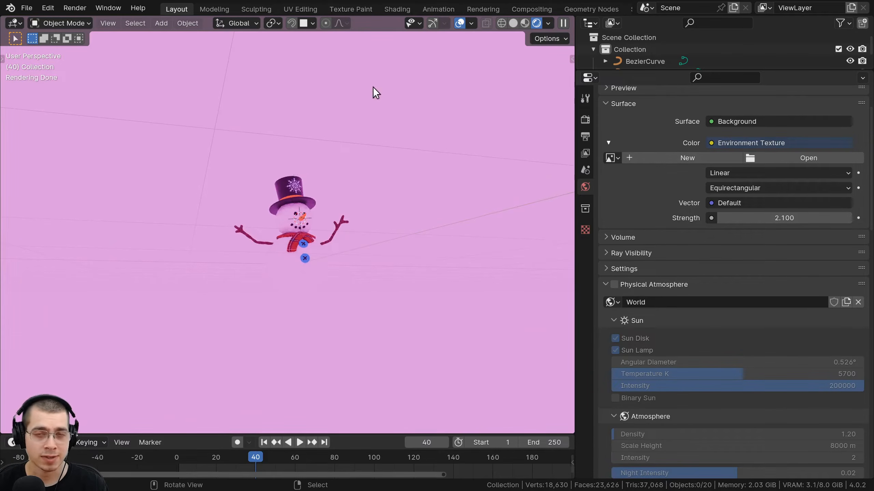
pyautogui.moveTo(397, 207); pyautogui.dragTo(407, 153, button='middle')
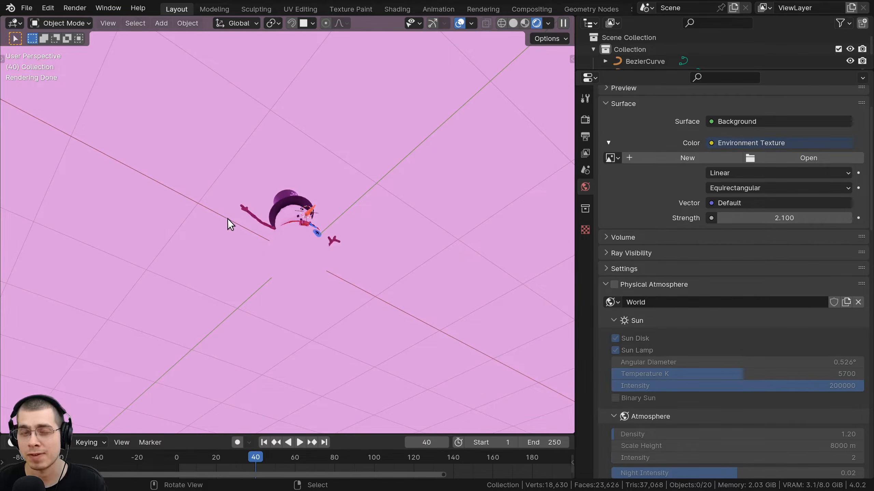
pyautogui.moveTo(227, 218); pyautogui.dragTo(310, 173, button='middle')
pyautogui.scroll(3, 256, 268)
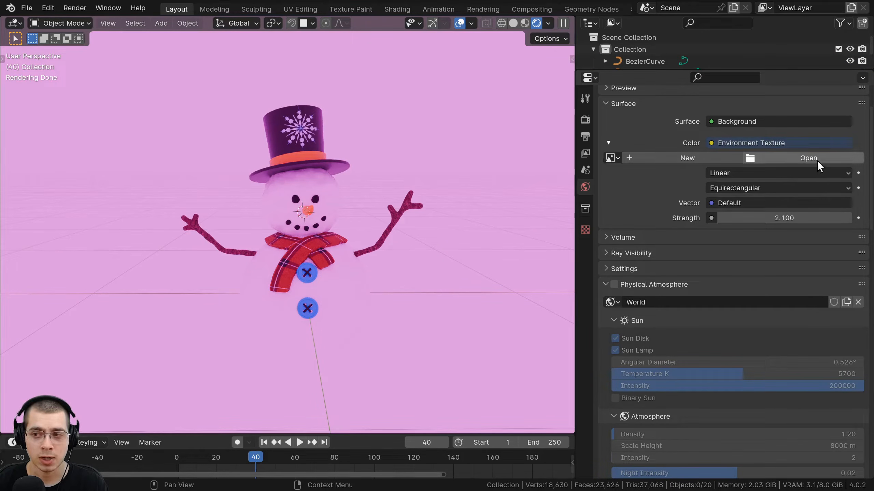
# Frame the whole snowman in the viewport, then deselect everything.
pyautogui.press('a')
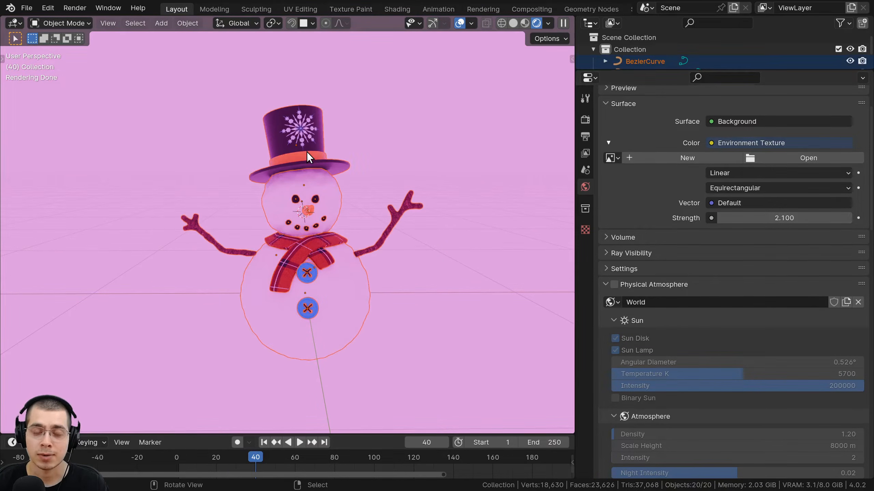
pyautogui.press('KP_Decimal')
pyautogui.hotkey('alt', 'a')
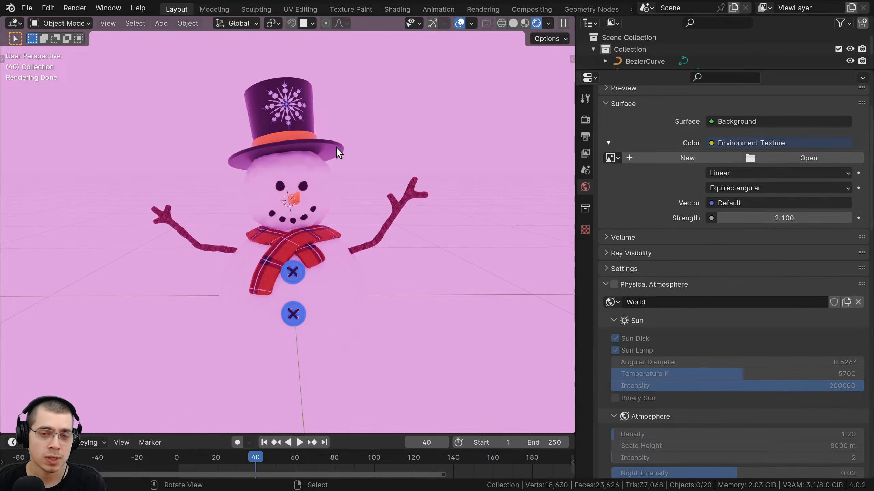
pyautogui.moveTo(336, 147); pyautogui.dragTo(351, 162, button='middle')
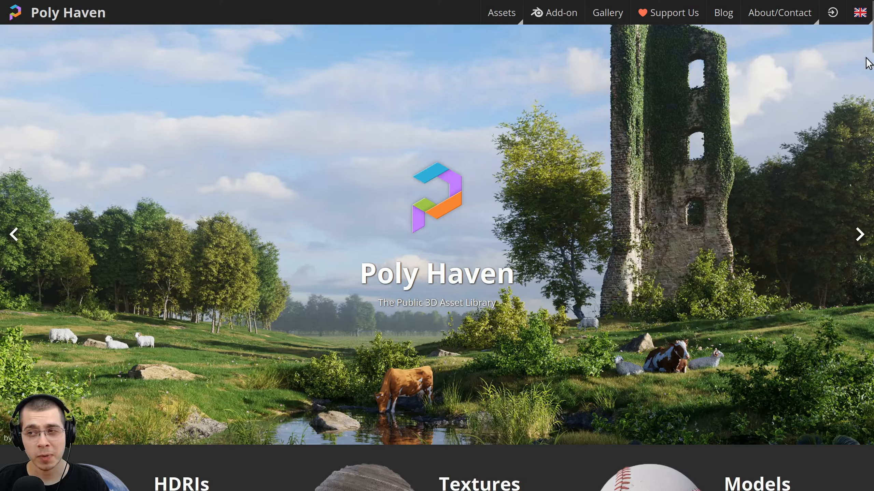
# Scroll past the CC0 licence note on Poly Haven and open Browse HDRIs.
pyautogui.scroll(-6, 872, 45)
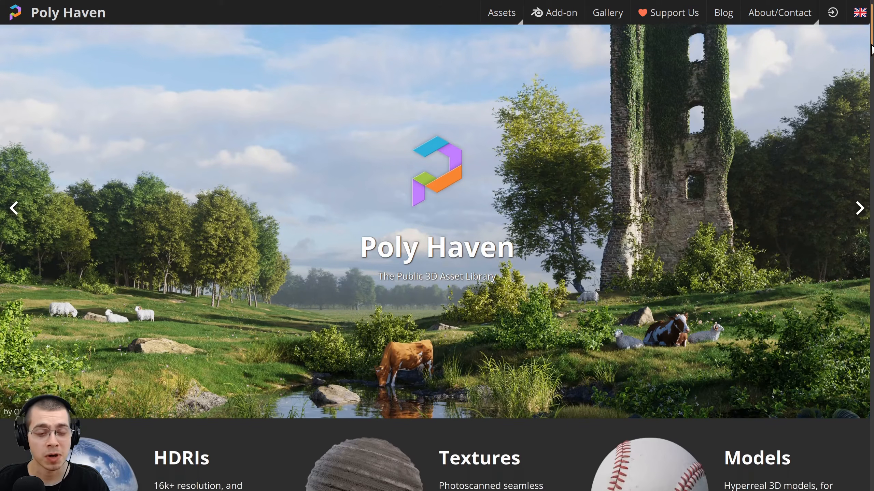
pyautogui.scroll(-3, 436, 258)
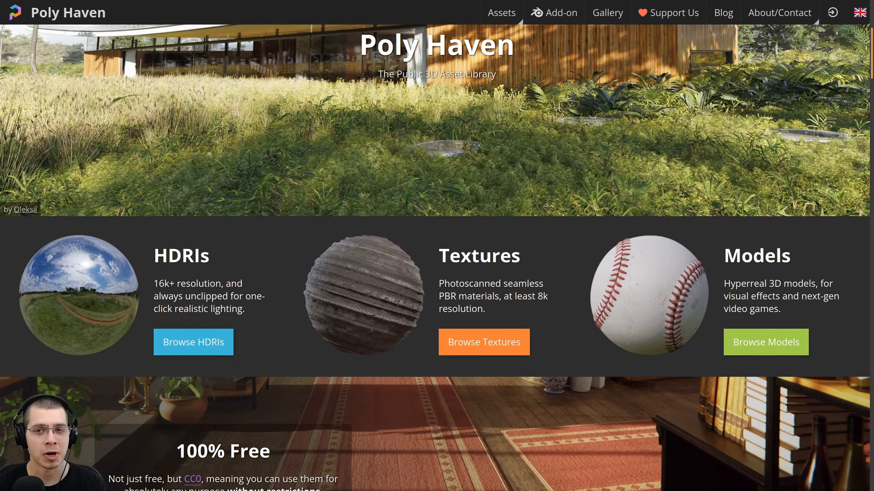
pyautogui.scroll(1, 434, 132)
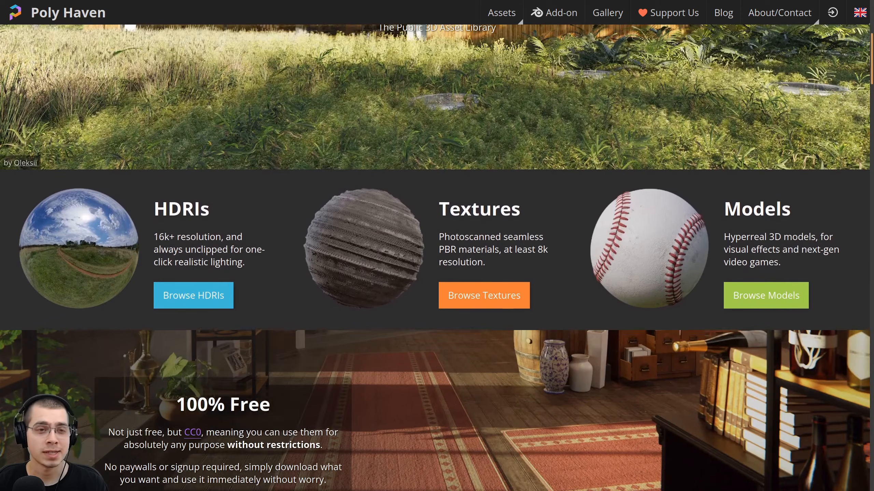
pyautogui.scroll(-2, 433, 133)
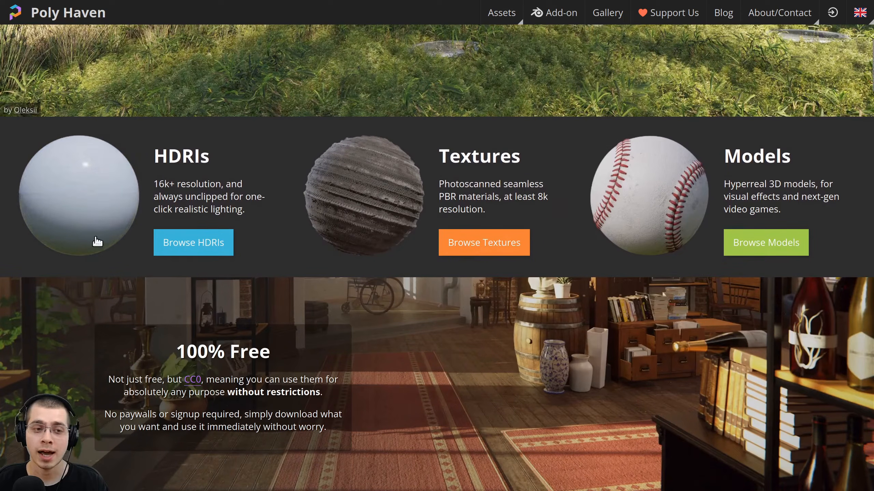
pyautogui.scroll(-2, 121, 183)
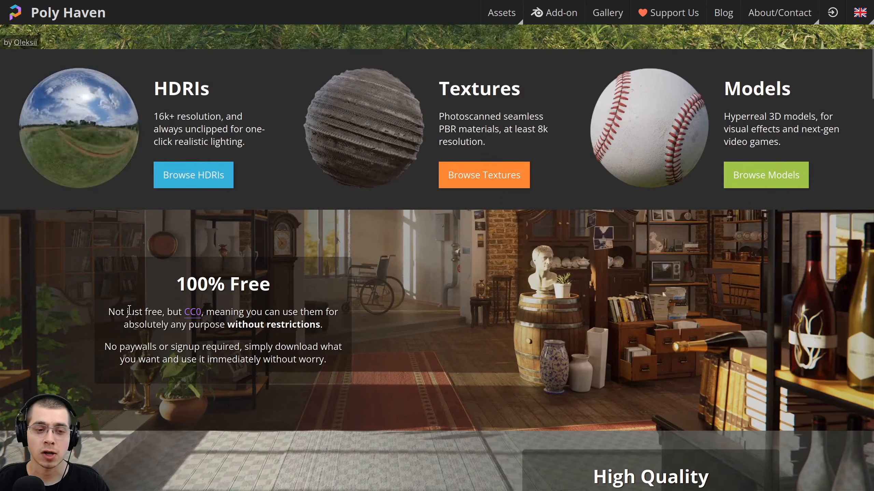
pyautogui.moveTo(114, 312); pyautogui.dragTo(333, 331)
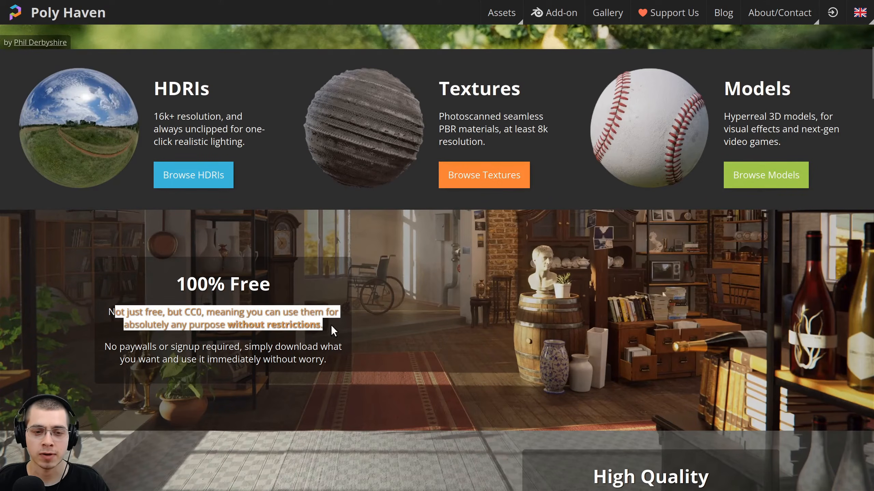
pyautogui.click(302, 340)
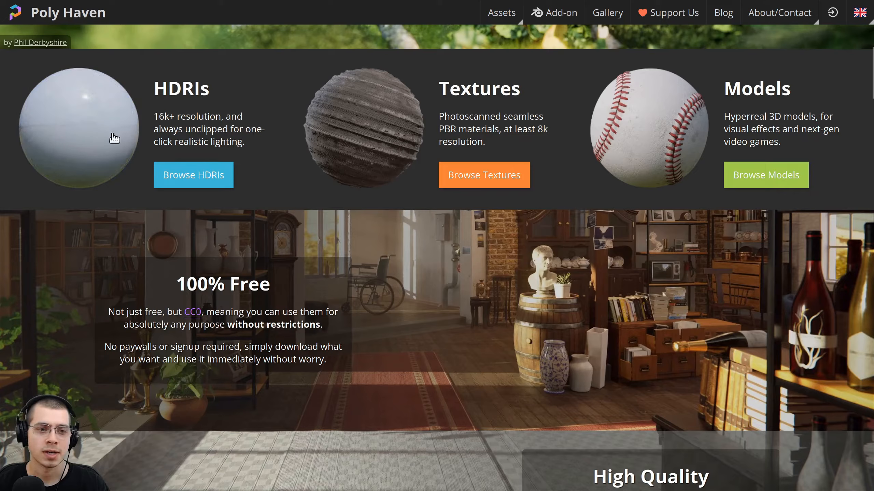
pyautogui.click(210, 178)
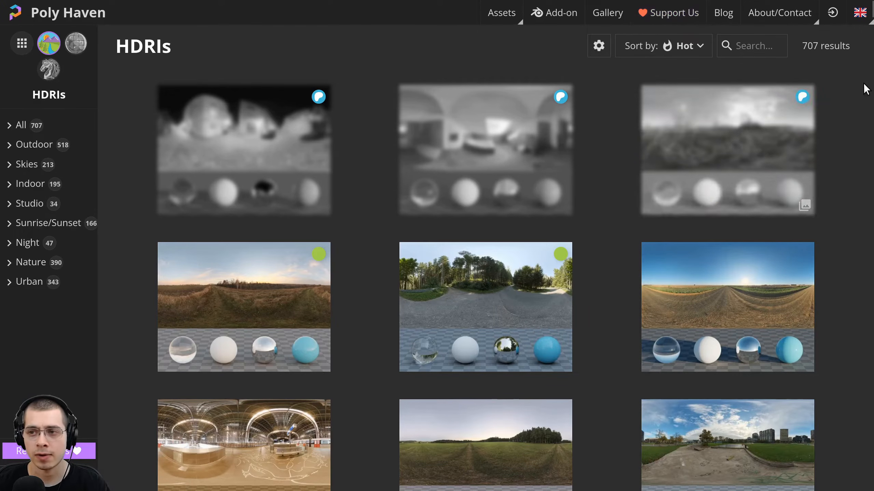
# Open the Lonely Road Afternoon HDRI page, which offers a 1K HDR download of 1.6 MB.
pyautogui.scroll(-5, 445, 210)
pyautogui.scroll(2, 731, 162)
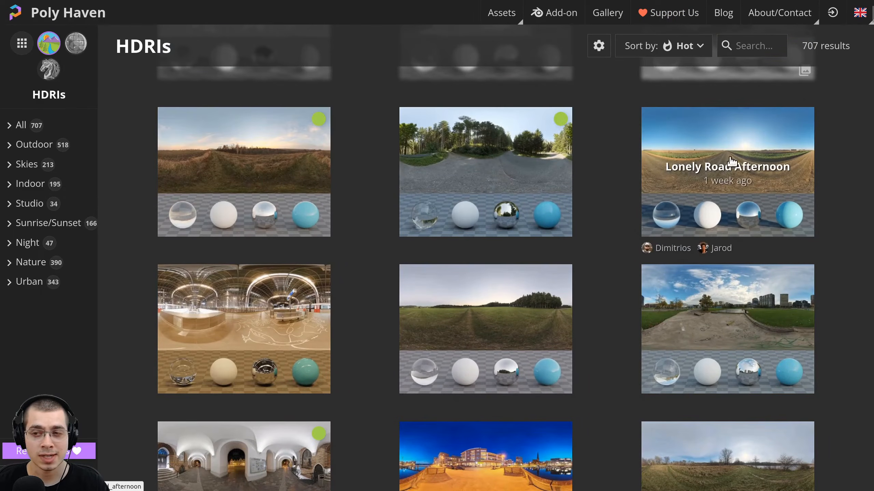
pyautogui.click(712, 158)
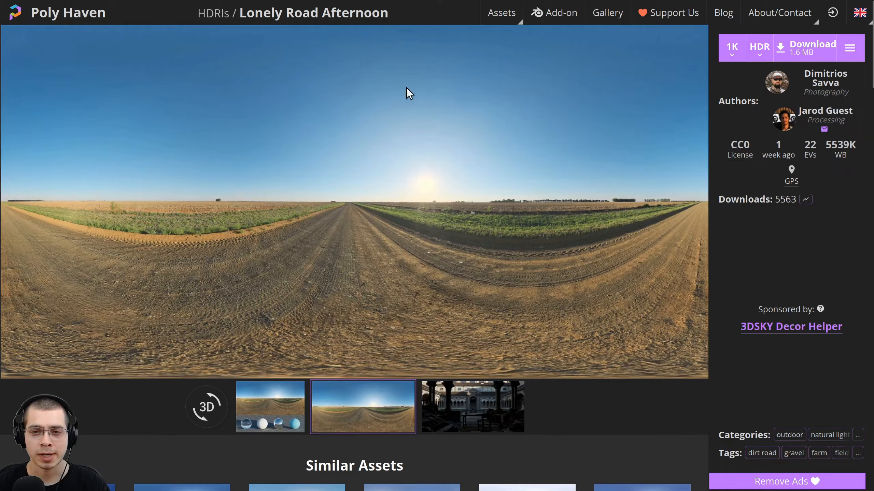
# Preview Lonely Road Afternoon as a 3D panorama, looking around the road, fields and sunny sky.
pyautogui.click(218, 409)
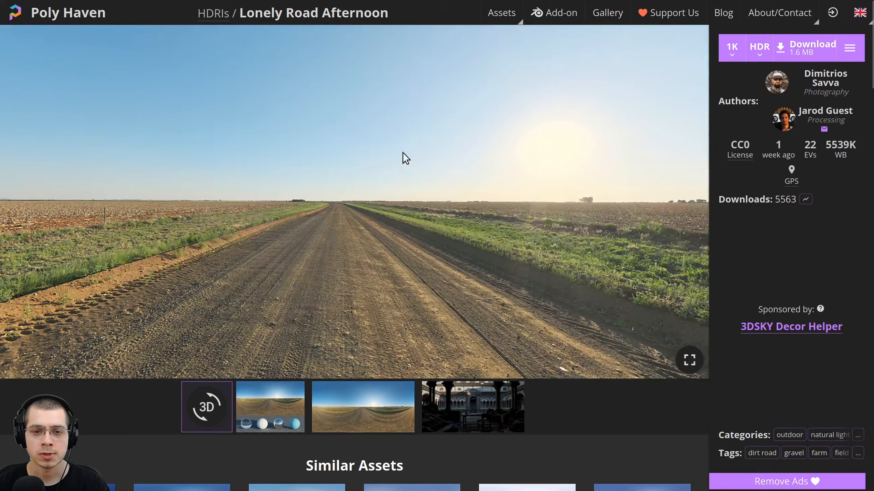
pyautogui.moveTo(403, 153); pyautogui.dragTo(451, 240)
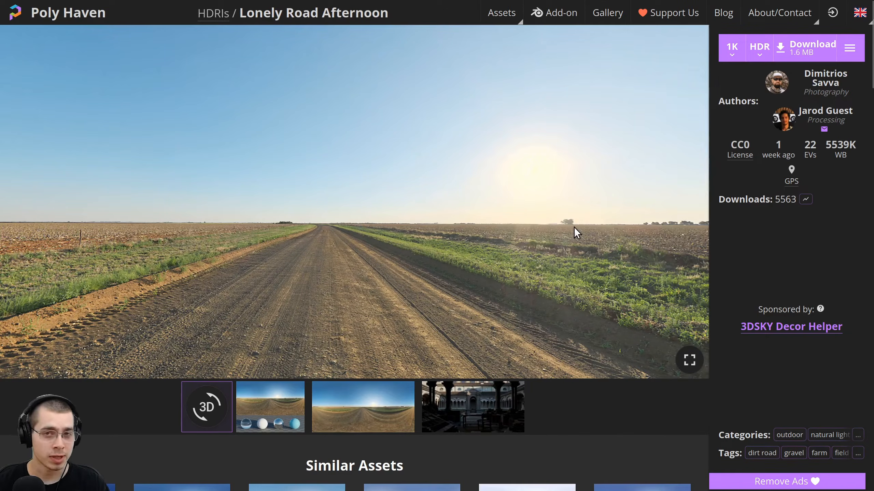
pyautogui.moveTo(544, 209); pyautogui.dragTo(456, 189)
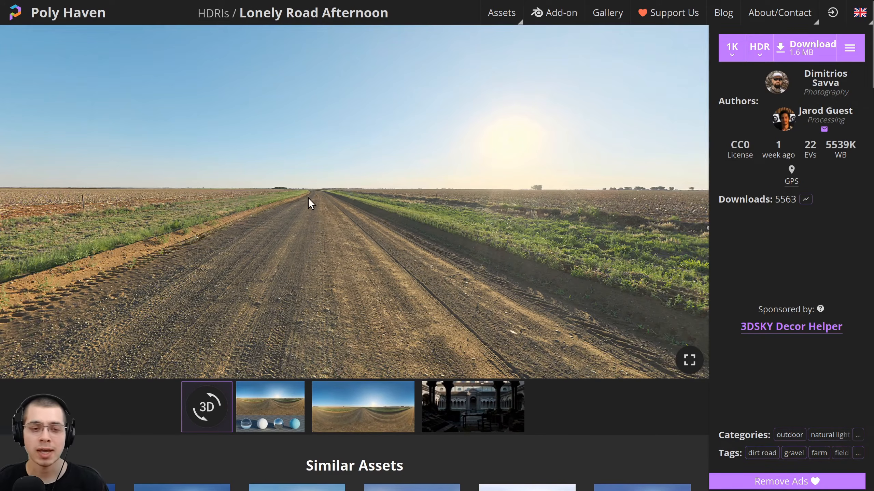
pyautogui.moveTo(308, 201); pyautogui.dragTo(618, 191)
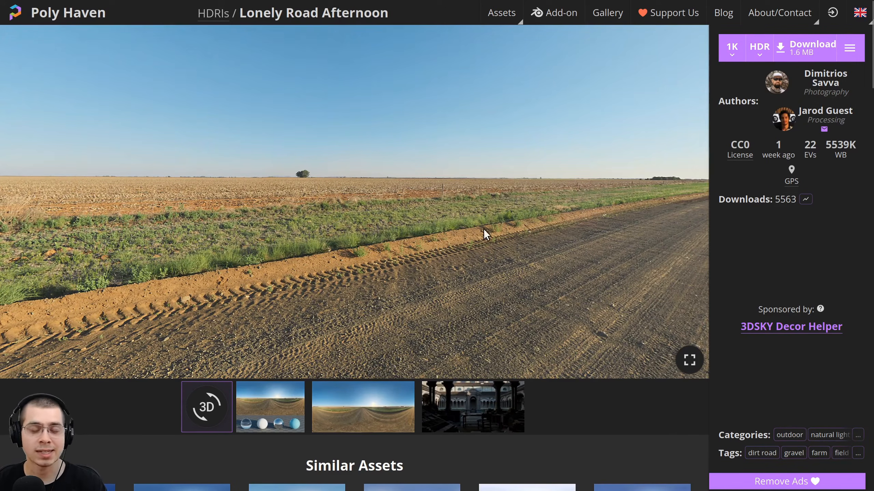
pyautogui.moveTo(537, 227); pyautogui.dragTo(380, 265)
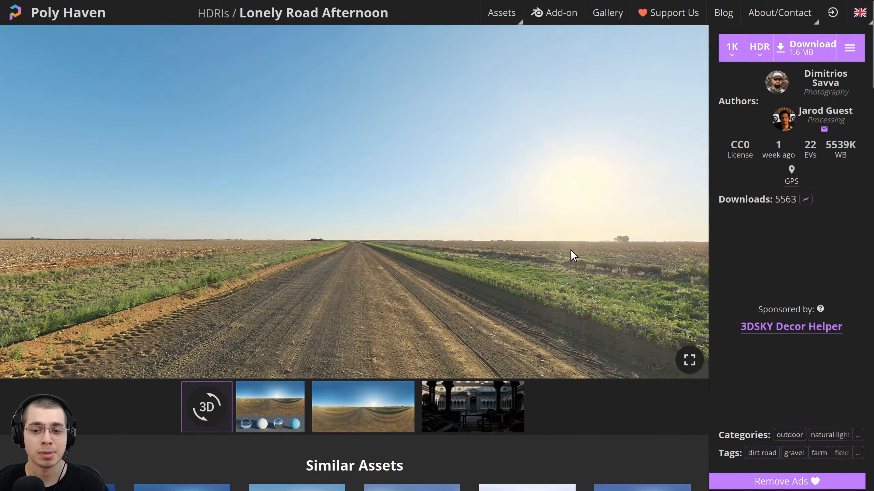
pyautogui.moveTo(571, 250); pyautogui.dragTo(451, 220)
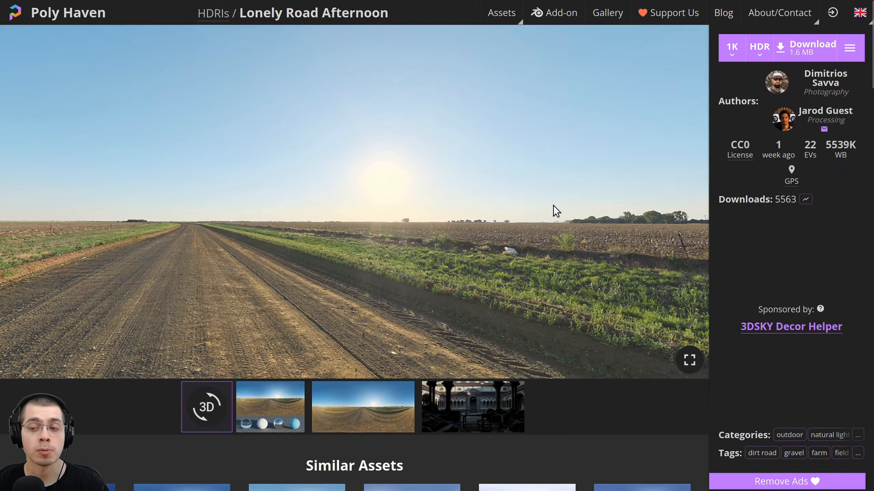
pyautogui.moveTo(542, 209); pyautogui.dragTo(458, 184)
pyautogui.moveTo(447, 295); pyautogui.dragTo(555, 205)
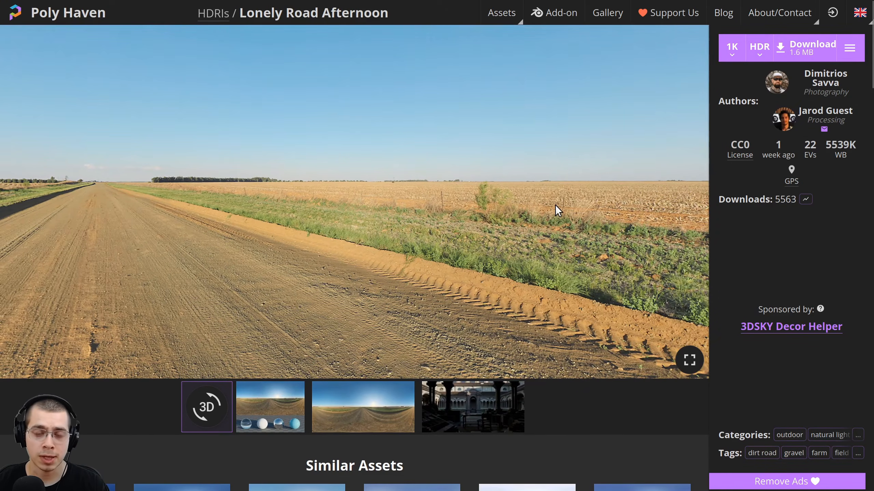
pyautogui.moveTo(384, 225); pyautogui.dragTo(323, 105)
pyautogui.moveTo(352, 222); pyautogui.dragTo(564, 243)
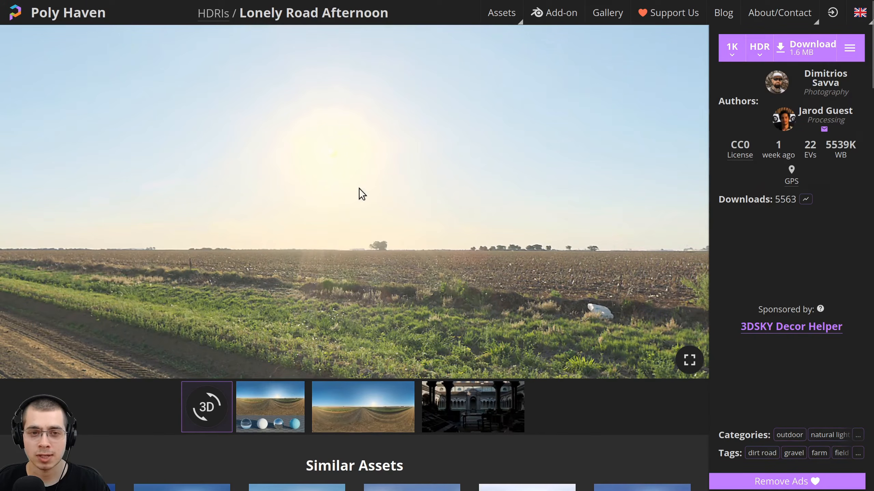
pyautogui.moveTo(308, 163); pyautogui.dragTo(377, 114)
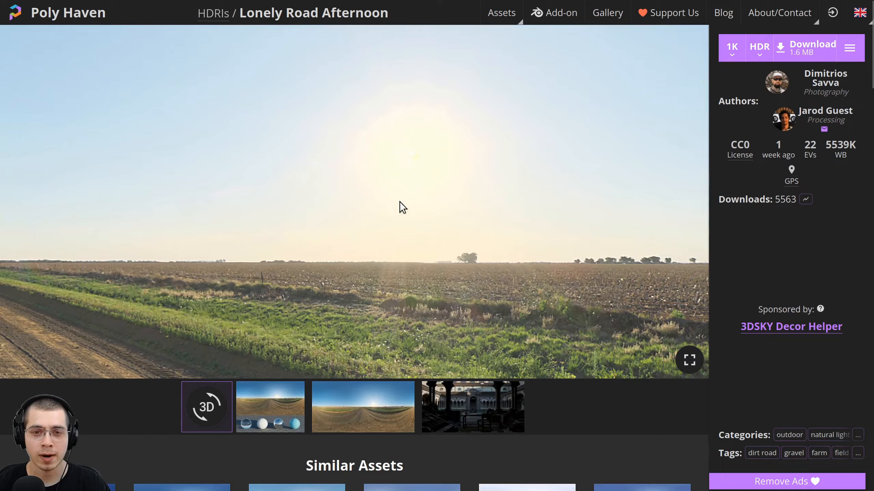
pyautogui.moveTo(427, 138); pyautogui.dragTo(376, 274)
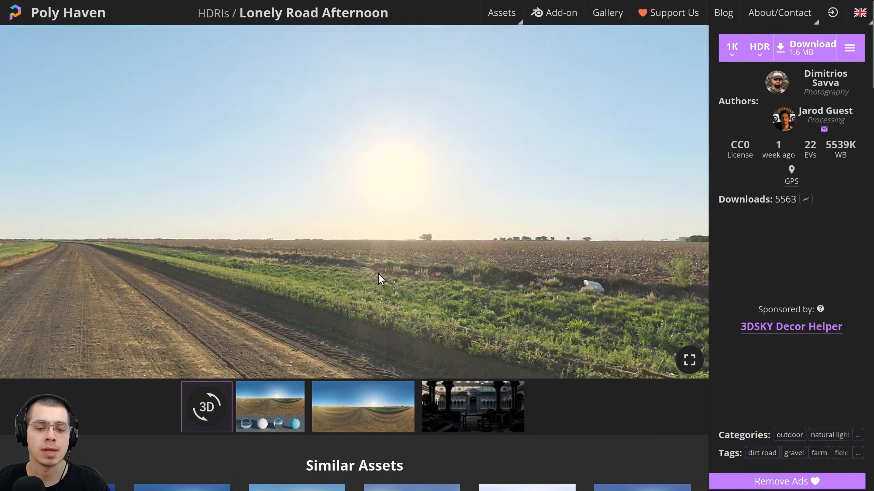
pyautogui.moveTo(412, 195); pyautogui.dragTo(445, 277)
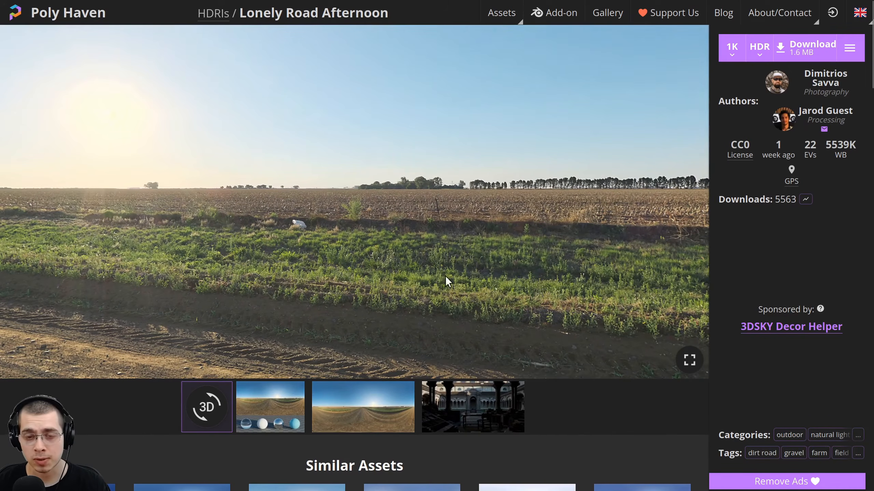
pyautogui.moveTo(518, 271); pyautogui.dragTo(406, 214)
pyautogui.moveTo(589, 210); pyautogui.dragTo(436, 221)
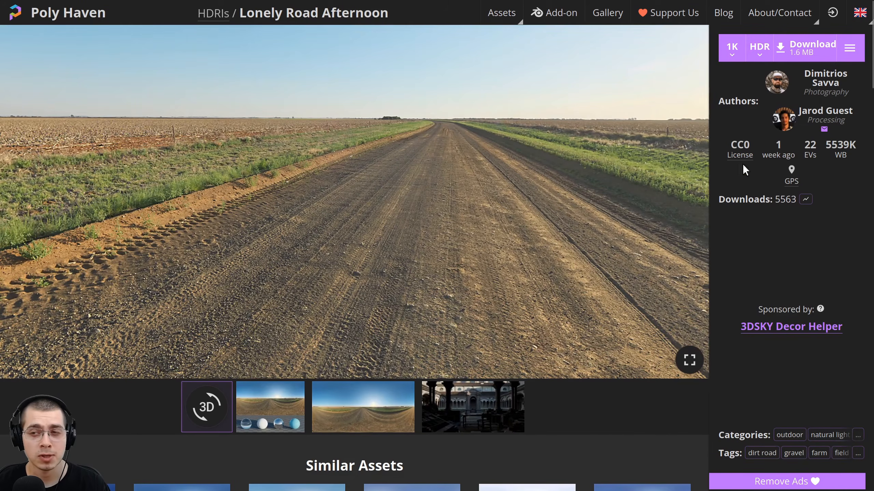
# Go to Similar Assets and open the Rooitou Park HDRI page.
pyautogui.scroll(-1, 871, 102)
pyautogui.scroll(-4, 871, 101)
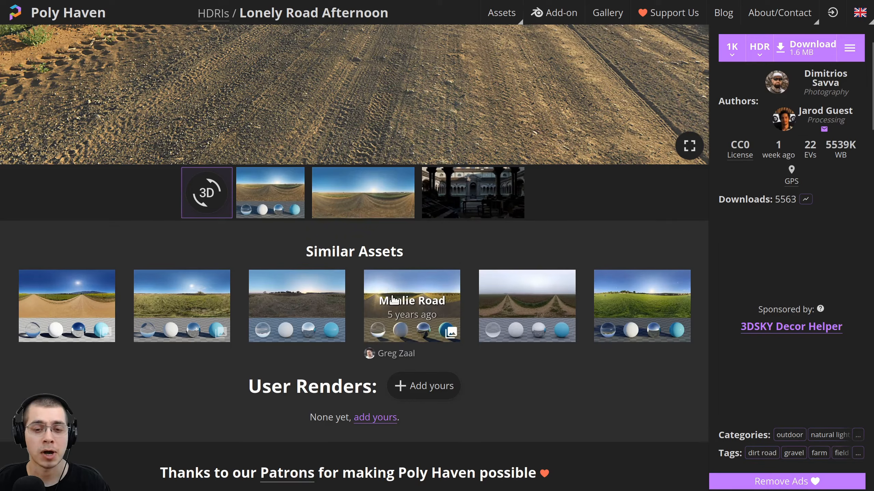
pyautogui.click(623, 305)
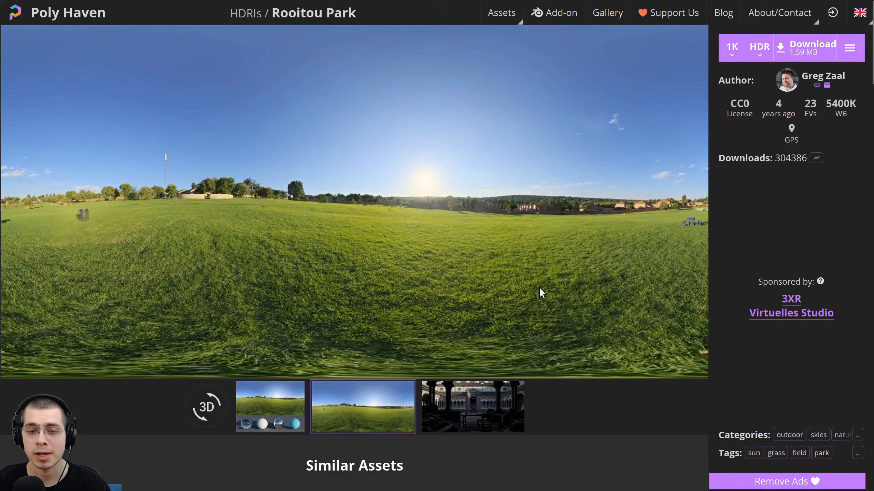
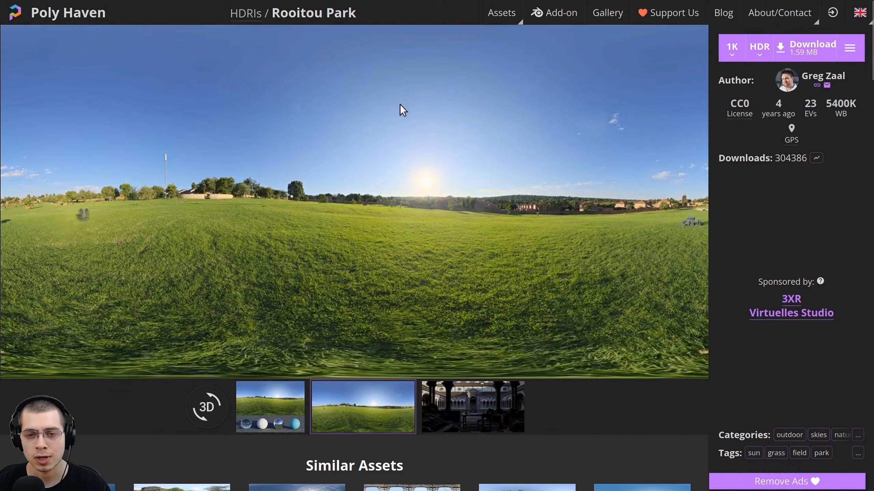
# Confirm 1K resolution and HDR format, keeping 1K for the Snowy Field HDRI.
pyautogui.click(732, 48)
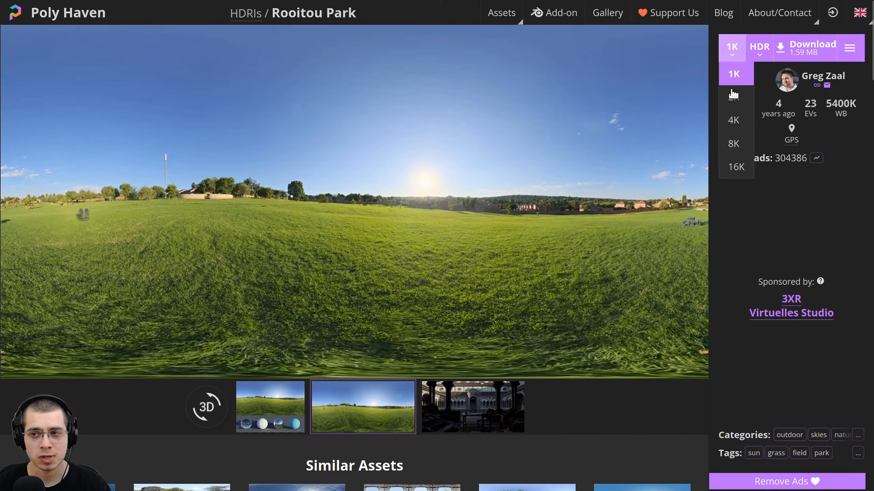
pyautogui.click(745, 77)
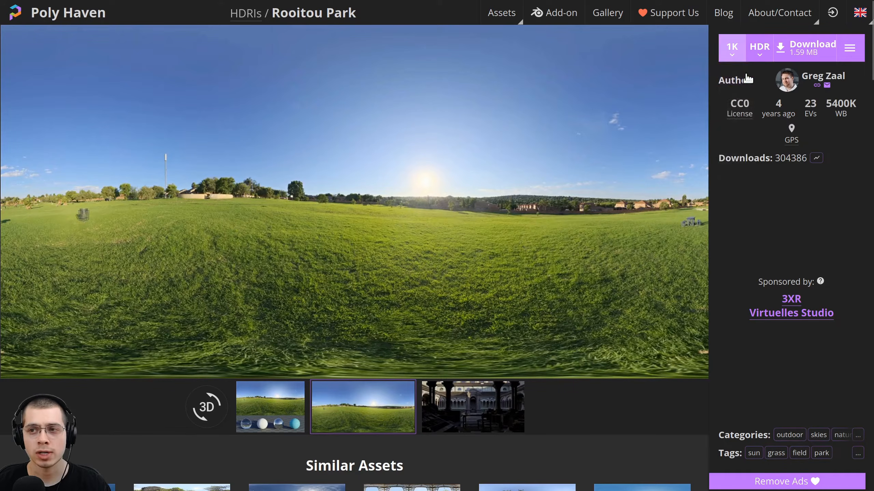
pyautogui.click(760, 54)
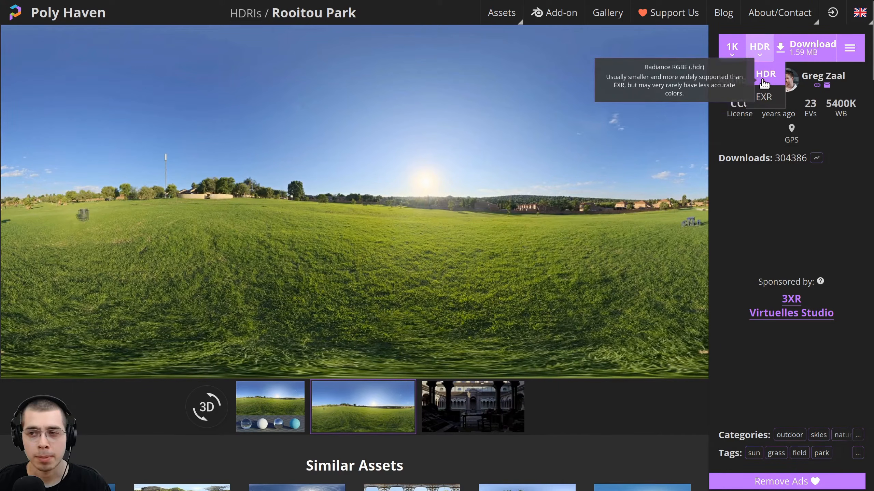
pyautogui.click(767, 74)
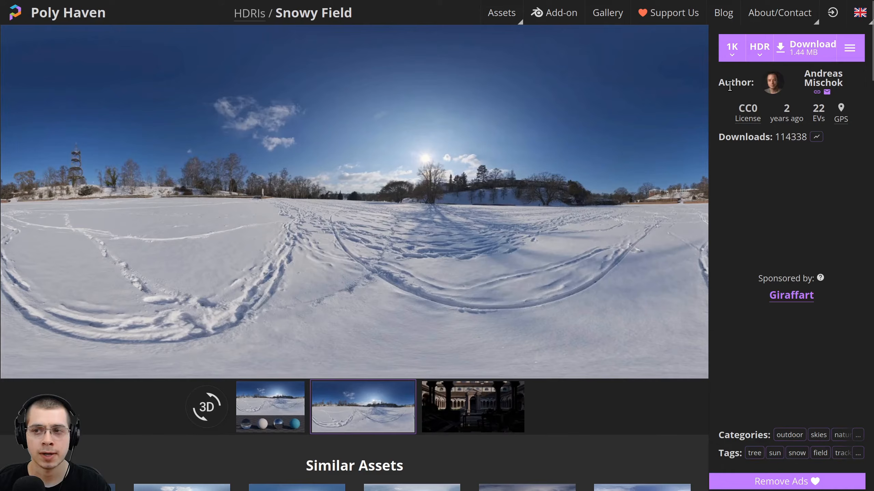
pyautogui.click(732, 49)
pyautogui.click(732, 50)
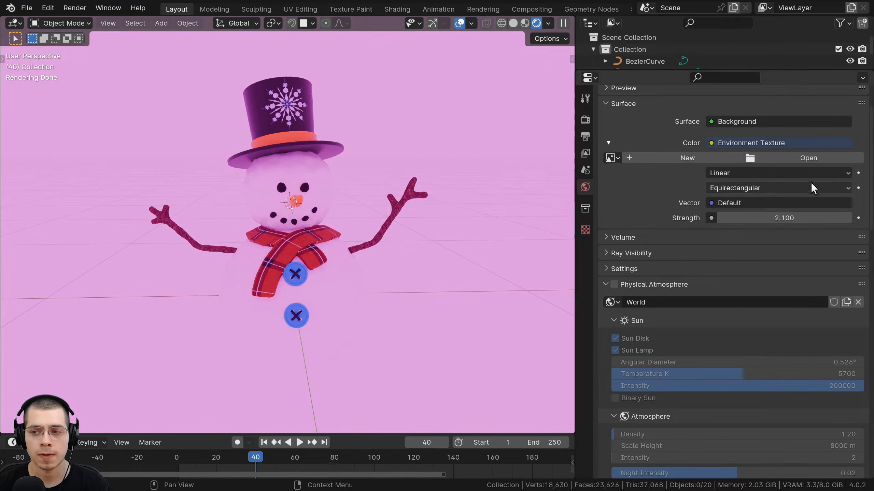
# Load snowy_field_1k.hdr into the world's Environment Texture and set its Strength to 1.
pyautogui.click(808, 157)
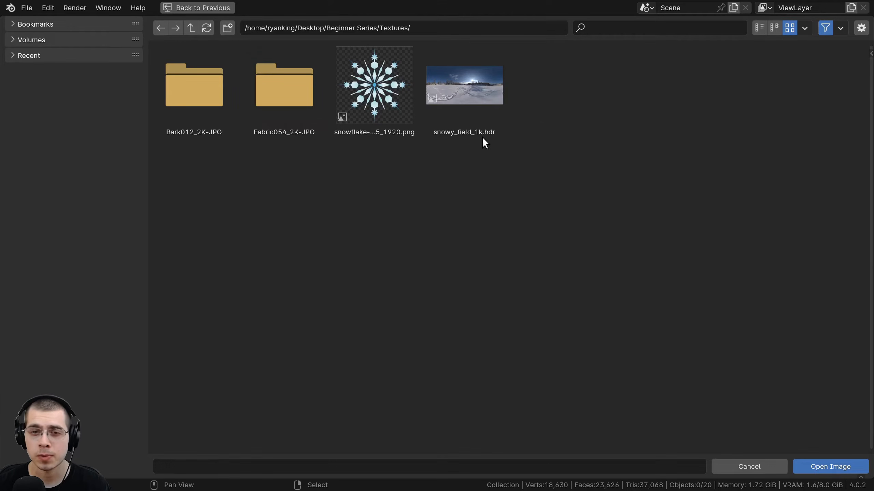
pyautogui.doubleClick(473, 85)
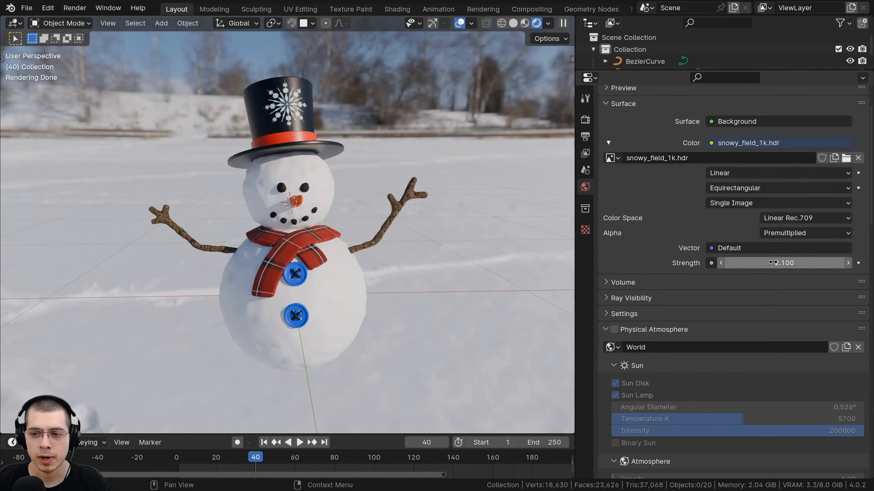
pyautogui.click(772, 262)
pyautogui.write('1')
pyautogui.press('Return')
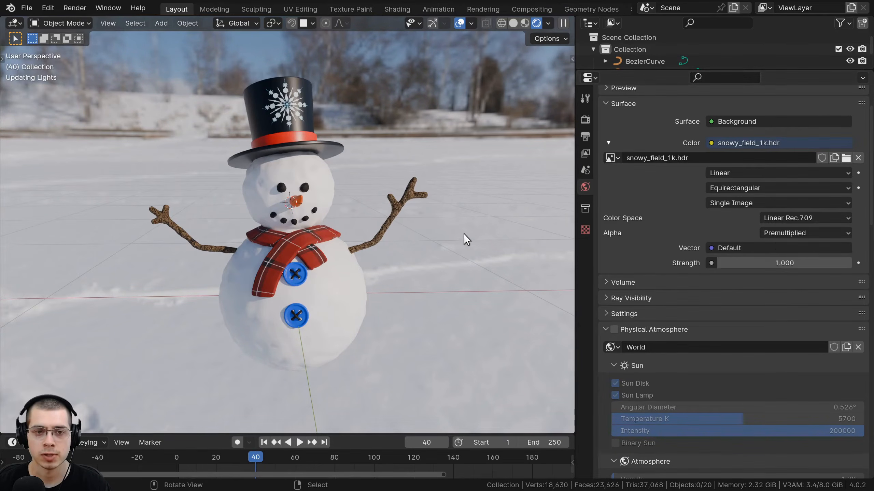
pyautogui.scroll(-4, 447, 233)
pyautogui.moveTo(392, 188); pyautogui.dragTo(341, 160, button='middle')
pyautogui.scroll(4, 213, 112)
pyautogui.scroll(-2, 86, 134)
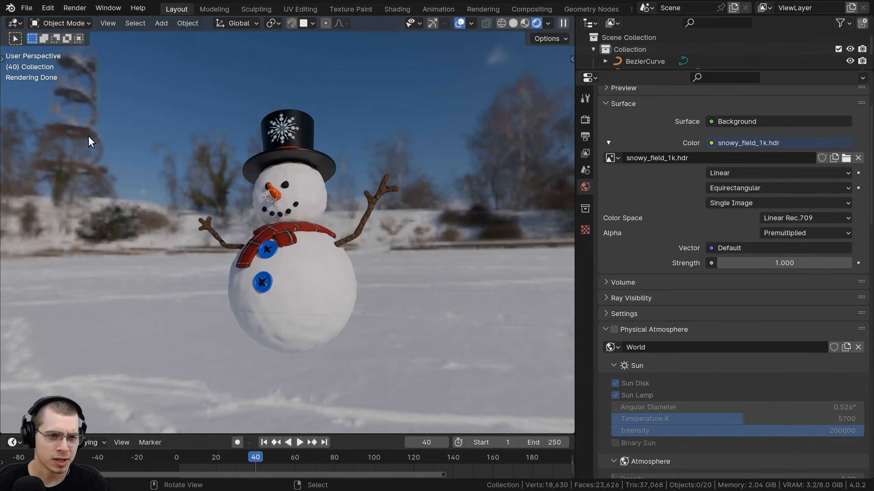
pyautogui.moveTo(233, 161); pyautogui.dragTo(357, 140, button='middle')
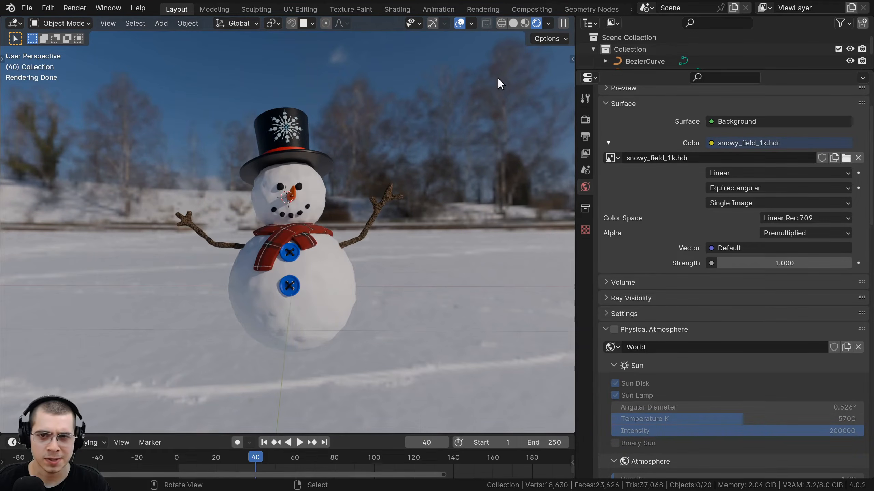
pyautogui.moveTo(462, 240)
pyautogui.mouseDown(button='middle')
pyautogui.moveTo(466, 273)
pyautogui.moveTo(438, 244)
pyautogui.moveTo(476, 247)
pyautogui.mouseUp(button='middle')
pyautogui.scroll(-3, 466, 273)
pyautogui.moveTo(321, 234); pyautogui.dragTo(236, 89, button='middle')
pyautogui.scroll(3, 237, 88)
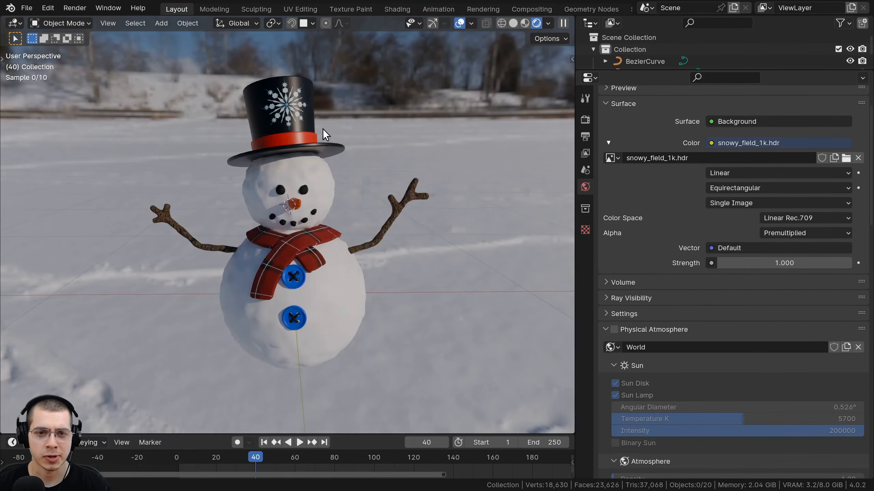
pyautogui.moveTo(325, 132); pyautogui.dragTo(505, 62, button='middle')
pyautogui.scroll(-2, 366, 175)
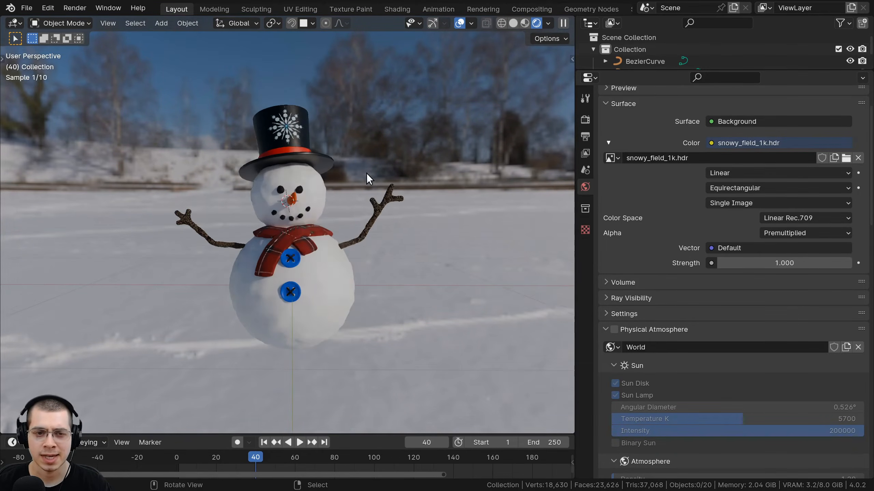
pyautogui.moveTo(367, 176); pyautogui.dragTo(263, 117, button='middle')
pyautogui.scroll(4, 263, 117)
pyautogui.moveTo(261, 147); pyautogui.dragTo(182, 147, button='middle')
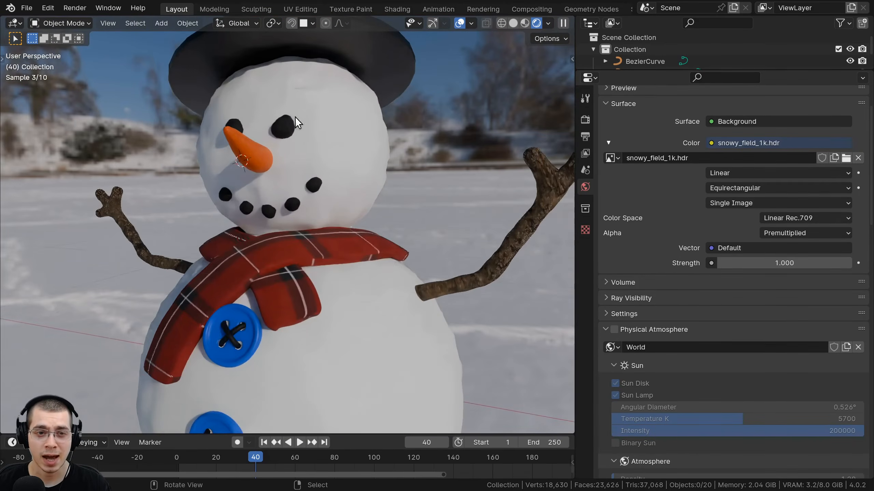
pyautogui.keyDown('shift'); pyautogui.moveTo(295, 117); pyautogui.dragTo(377, 267, button='middle'); pyautogui.keyUp('shift')
pyautogui.scroll(1, 377, 267)
pyautogui.scroll(1, 377, 267)
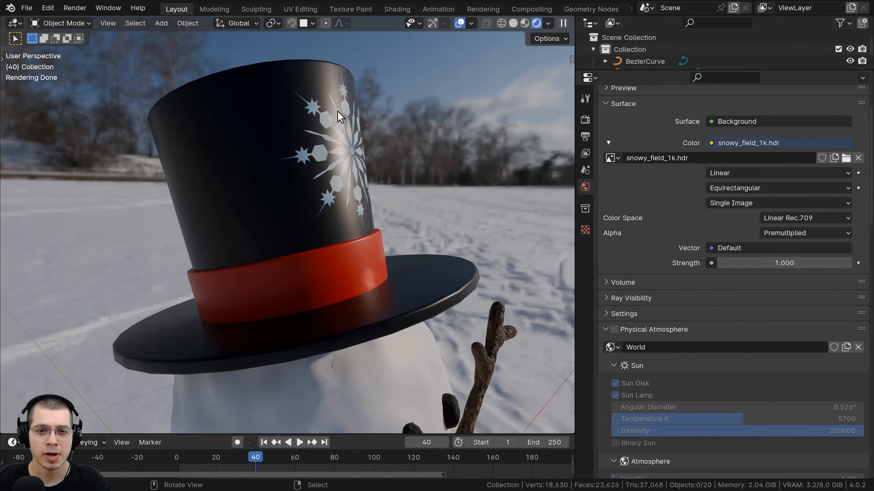
pyautogui.scroll(1, 358, 67)
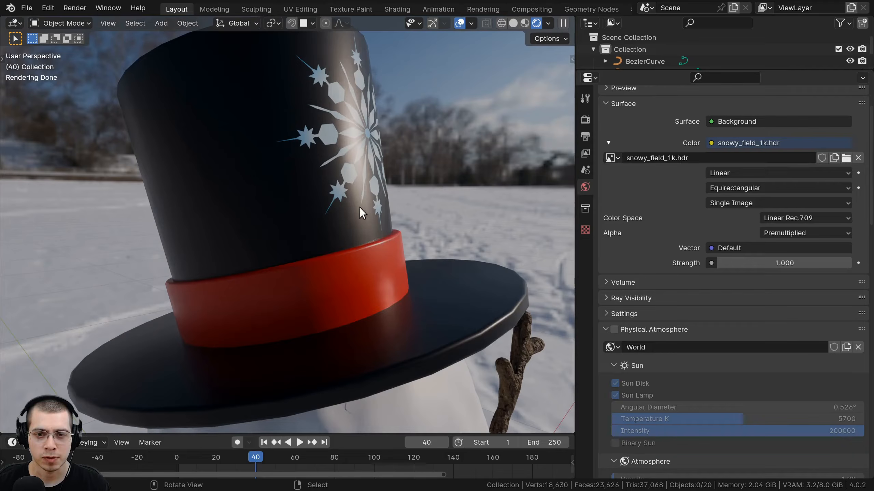
pyautogui.scroll(-6, 303, 220)
pyautogui.moveTo(264, 287); pyautogui.dragTo(253, 300, button='middle')
pyautogui.keyDown('shift'); pyautogui.moveTo(258, 301); pyautogui.dragTo(280, 153, button='middle'); pyautogui.keyUp('shift')
pyautogui.scroll(5, 284, 281)
pyautogui.moveTo(262, 256); pyautogui.dragTo(220, 306, button='middle')
pyautogui.scroll(-1, 275, 252)
pyautogui.scroll(-3, 248, 282)
pyautogui.scroll(-1, 344, 182)
pyautogui.moveTo(339, 188); pyautogui.dragTo(502, 192, button='middle')
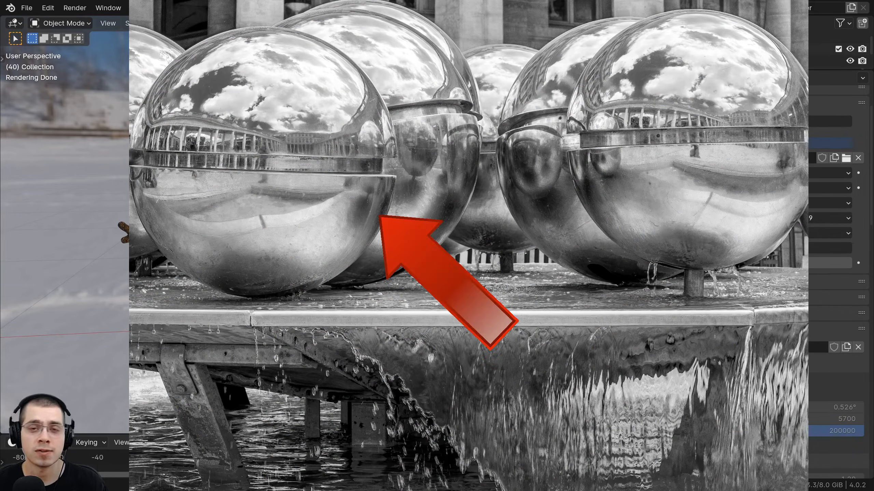
pyautogui.moveTo(480, 211); pyautogui.dragTo(344, 246, button='middle')
pyautogui.keyDown('shift'); pyautogui.moveTo(413, 137); pyautogui.dragTo(404, 150, button='middle'); pyautogui.keyUp('shift')
pyautogui.scroll(3, 402, 148)
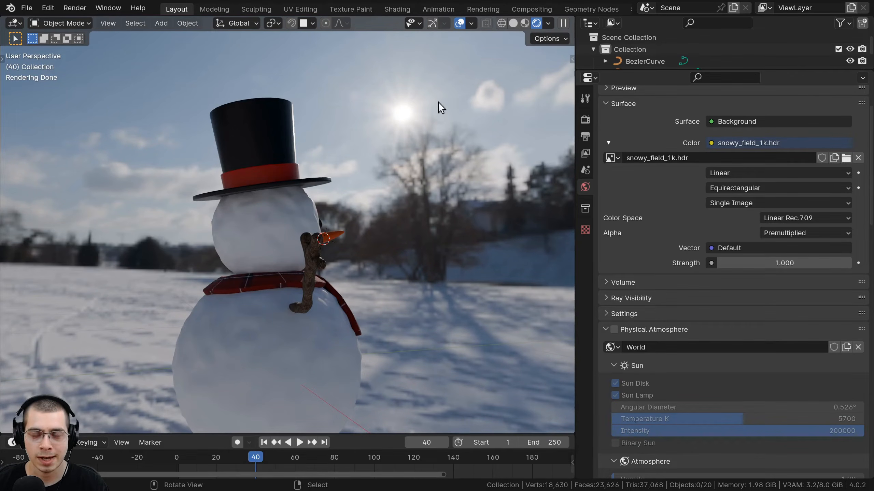
pyautogui.moveTo(438, 102); pyautogui.dragTo(376, 155, button='middle')
pyautogui.scroll(5, 447, 138)
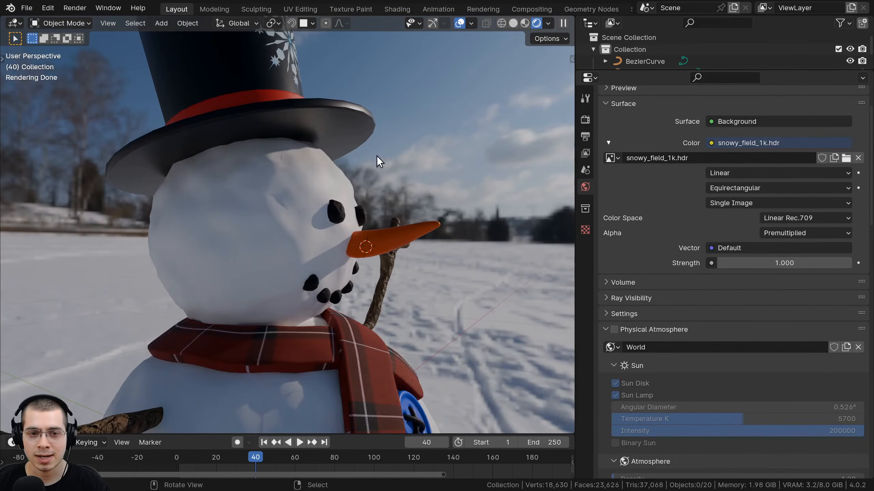
pyautogui.moveTo(321, 168); pyautogui.dragTo(262, 167, button='middle')
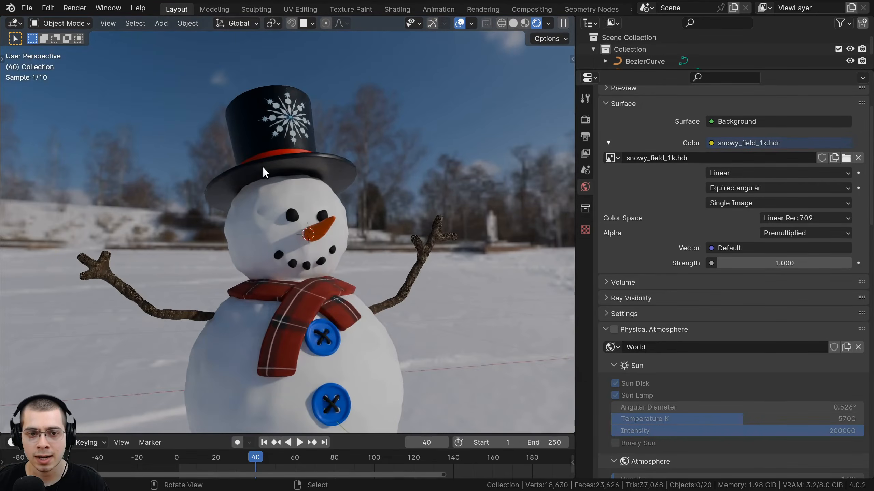
pyautogui.scroll(3, 241, 178)
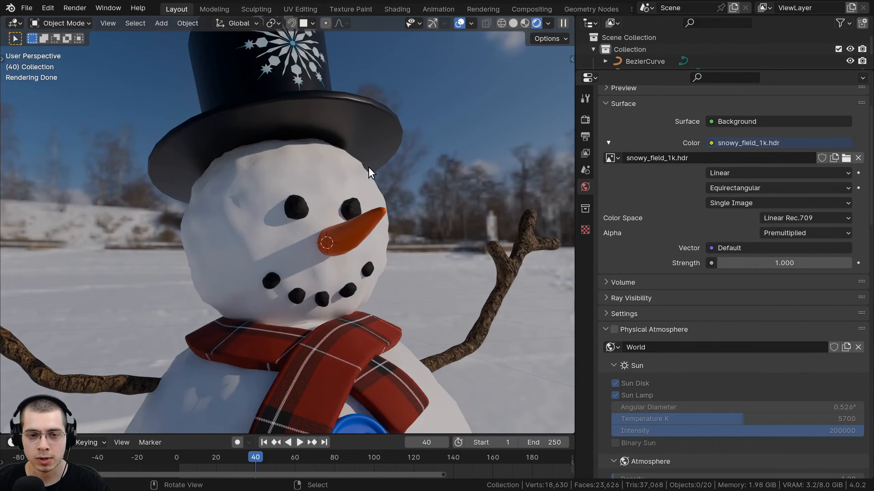
pyautogui.moveTo(352, 250); pyautogui.dragTo(253, 273, button='middle')
pyautogui.moveTo(382, 323); pyautogui.dragTo(238, 197, button='middle')
pyautogui.scroll(-4, 491, 152)
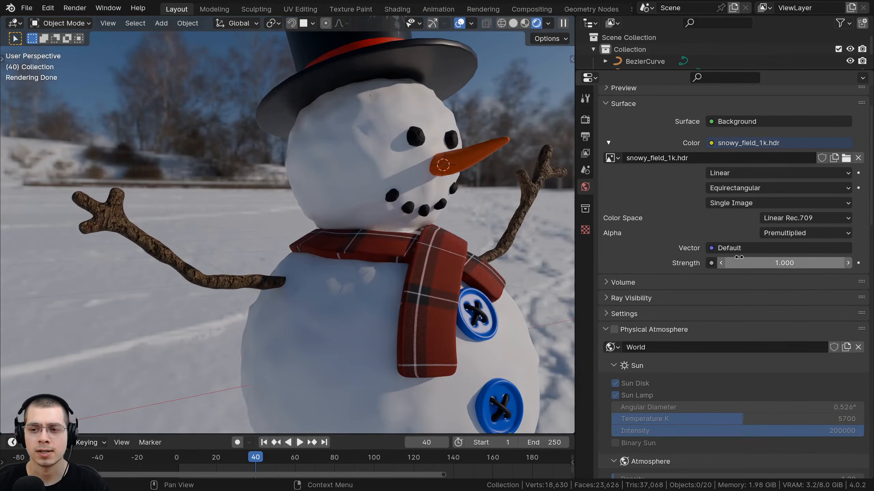
pyautogui.moveTo(738, 263); pyautogui.dragTo(783, 263)
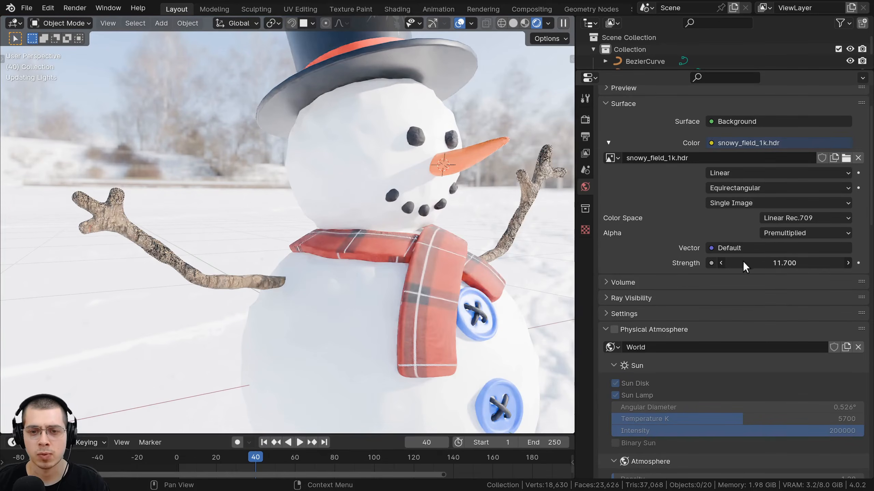
pyautogui.hotkey('ctrl', 'z')
pyautogui.scroll(-3, 410, 260)
pyautogui.moveTo(406, 130); pyautogui.dragTo(336, 112, button='middle')
pyautogui.keyDown('shift'); pyautogui.scroll(3, 310, 145); pyautogui.keyUp('shift')
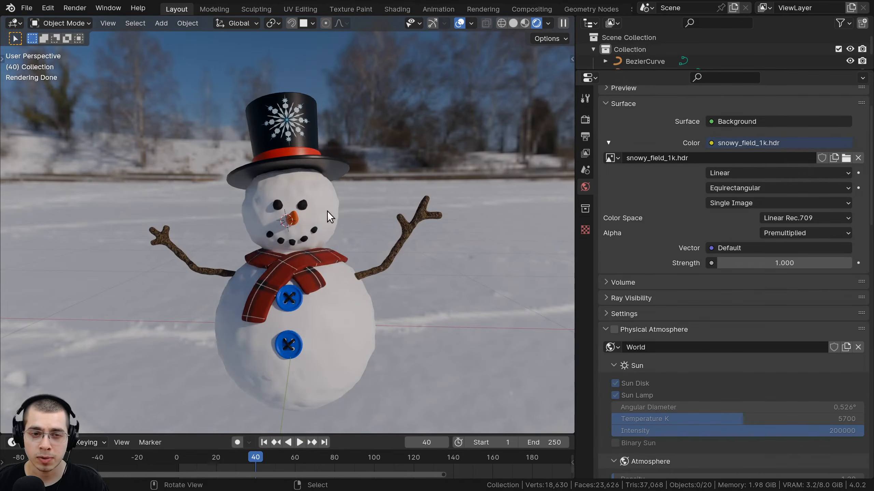
pyautogui.keyDown('shift'); pyautogui.scroll(-1, 312, 170); pyautogui.keyUp('shift')
# Add a smaller, smooth-shaded UV sphere to the right of the snowman.
pyautogui.hotkey('shift', 'a')
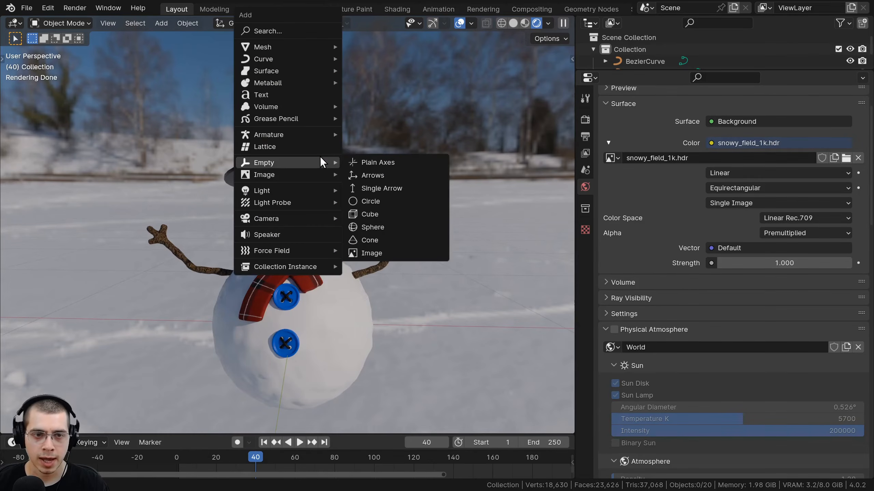
pyautogui.moveTo(328, 45)
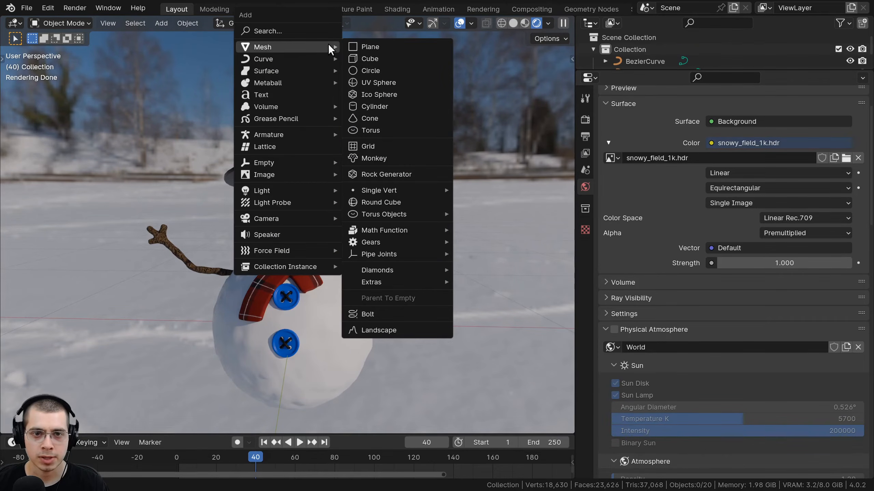
pyautogui.click(392, 84)
pyautogui.scroll(-3, 485, 269)
pyautogui.press('s')
pyautogui.click(306, 259)
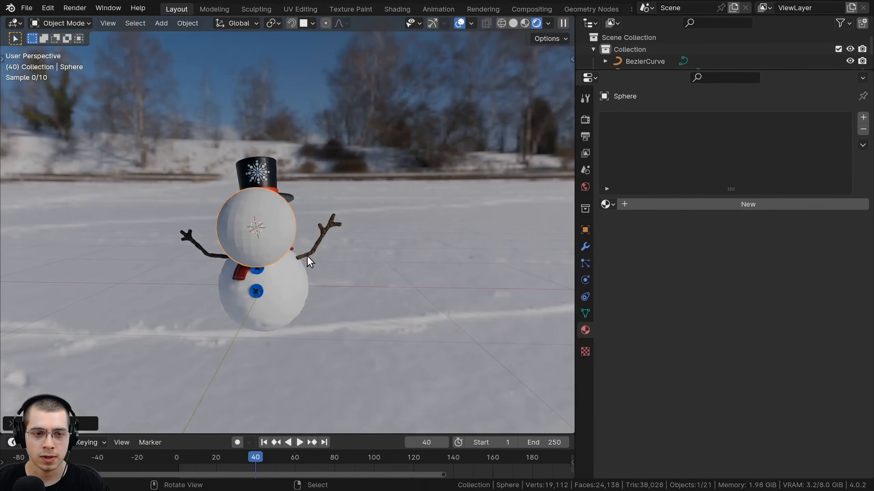
pyautogui.press('g')
pyautogui.click(444, 231)
pyautogui.scroll(4, 371, 170)
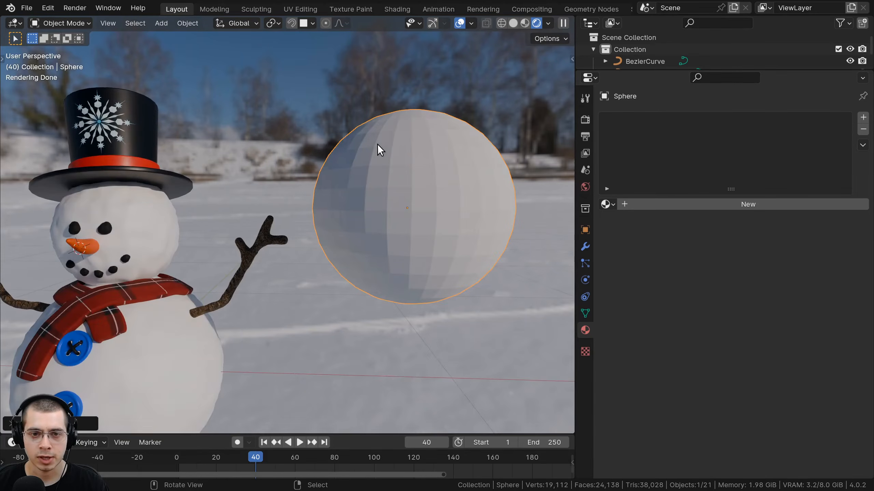
pyautogui.rightClick(376, 145)
pyautogui.click(377, 145)
pyautogui.moveTo(376, 153); pyautogui.dragTo(324, 219, button='middle')
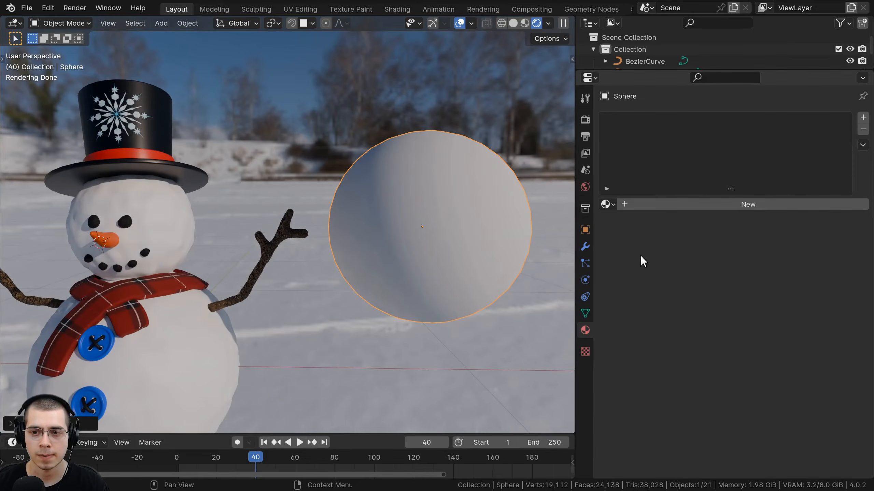
# Give the sphere a new material named Metal with Metallic 1 and low roughness.
pyautogui.click(719, 205)
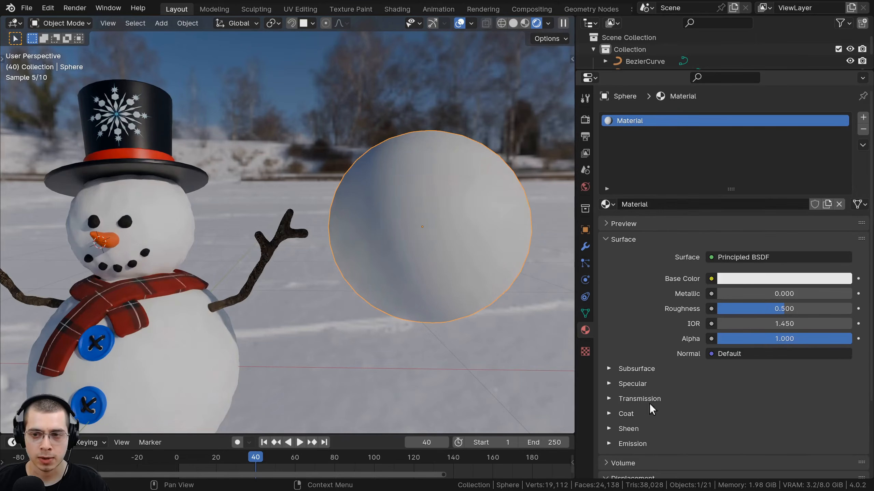
pyautogui.click(658, 205)
pyautogui.write('Metal')
pyautogui.press('Return')
pyautogui.moveTo(737, 294); pyautogui.dragTo(851, 294)
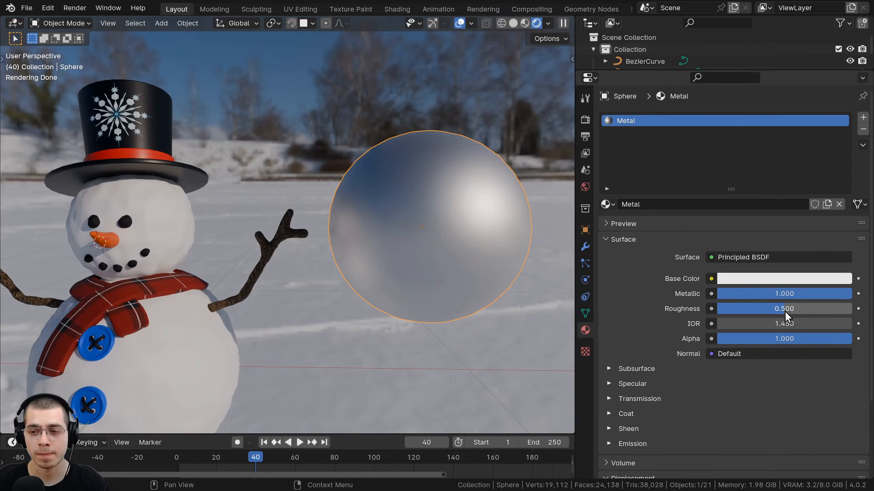
pyautogui.moveTo(785, 309); pyautogui.dragTo(747, 309)
# Orbit and pan around the sphere to inspect the snowman reflecting in the chrome.
pyautogui.keyDown('shift'); pyautogui.moveTo(519, 302); pyautogui.dragTo(309, 166, button='middle'); pyautogui.keyUp('shift')
pyautogui.press('KP_Decimal')
pyautogui.keyDown('shift'); pyautogui.moveTo(309, 166); pyautogui.dragTo(383, 188, button='middle'); pyautogui.keyUp('shift')
pyautogui.hotkey('alt', 'a')
pyautogui.keyDown('shift'); pyautogui.moveTo(466, 244); pyautogui.dragTo(414, 135, button='middle'); pyautogui.keyUp('shift')
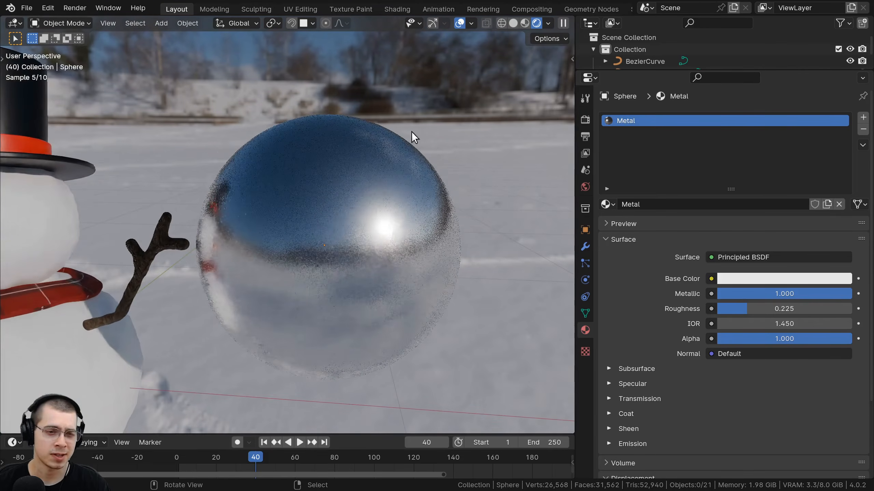
pyautogui.moveTo(311, 195); pyautogui.dragTo(370, 113, button='middle')
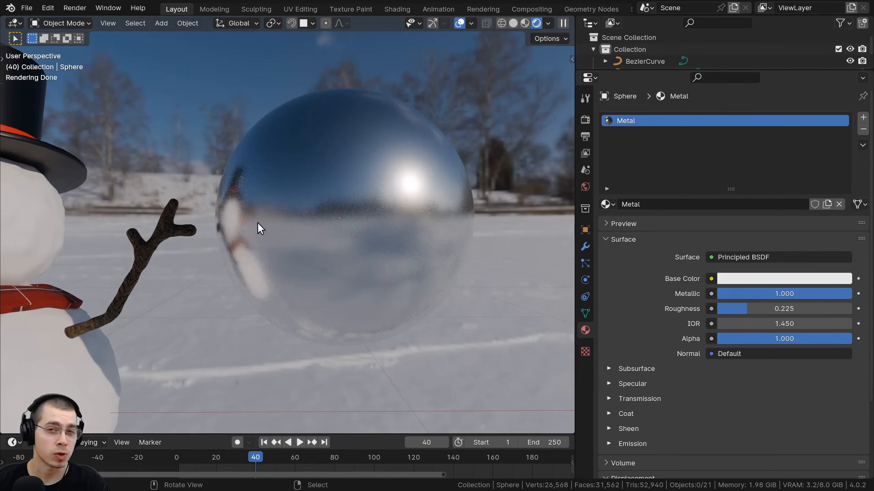
pyautogui.click(228, 191)
pyautogui.moveTo(314, 267); pyautogui.dragTo(353, 210, button='middle')
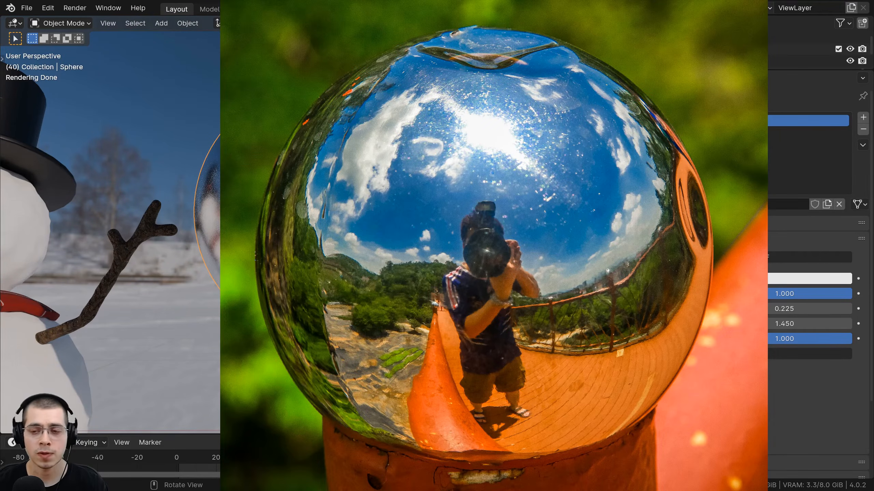
pyautogui.moveTo(354, 210); pyautogui.dragTo(358, 234, button='middle')
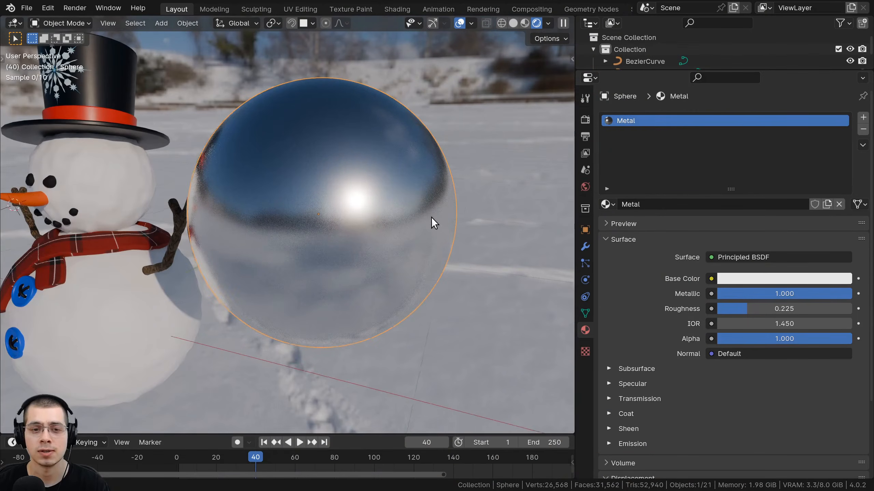
pyautogui.moveTo(431, 217); pyautogui.dragTo(290, 272, button='middle')
pyautogui.scroll(-5, 257, 216)
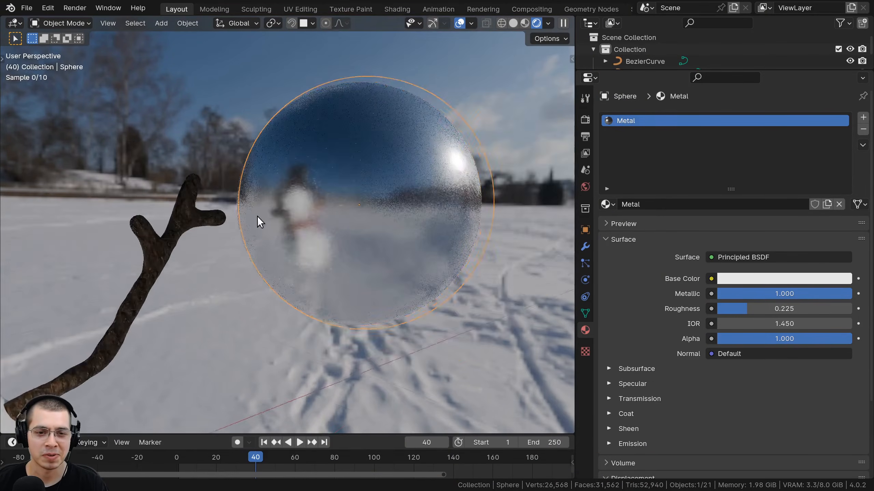
pyautogui.moveTo(257, 216); pyautogui.dragTo(224, 199, button='middle')
pyautogui.scroll(5, 245, 202)
pyautogui.keyDown('shift'); pyautogui.moveTo(270, 176); pyautogui.dragTo(376, 165, button='middle'); pyautogui.keyUp('shift')
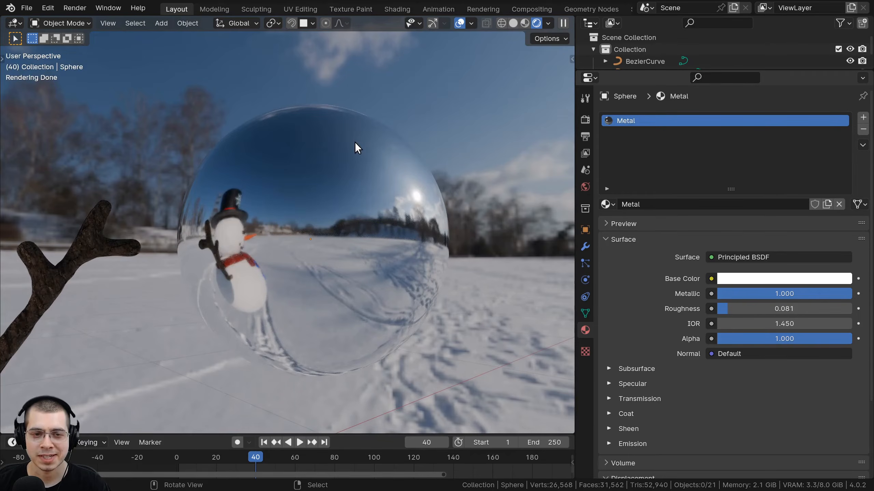
pyautogui.click(355, 142)
pyautogui.moveTo(358, 139)
pyautogui.mouseDown(button='middle')
pyautogui.moveTo(350, 253)
pyautogui.moveTo(342, 133)
pyautogui.mouseUp(button='middle')
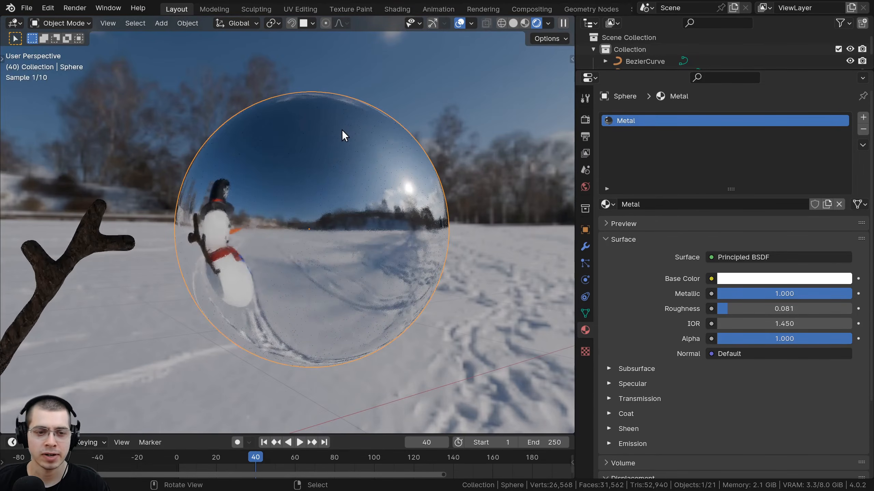
# Delete the metal sphere and recentre the view on the snowman.
pyautogui.press('x')
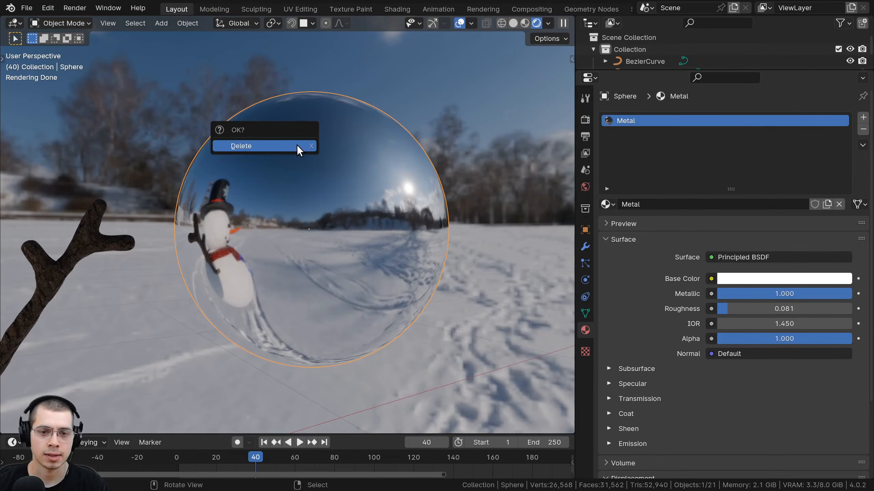
pyautogui.click(298, 146)
pyautogui.moveTo(282, 157); pyautogui.dragTo(322, 170, button='middle')
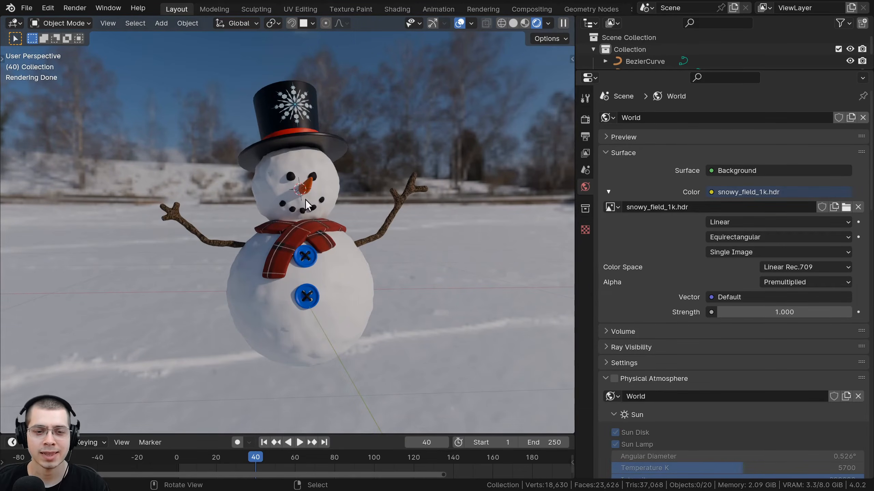
pyautogui.moveTo(305, 199); pyautogui.dragTo(324, 199, button='middle')
# Try a higher world strength, then undo it to keep Strength at 1.000.
pyautogui.moveTo(749, 312); pyautogui.dragTo(832, 312)
pyautogui.hotkey('ctrl', 'z')
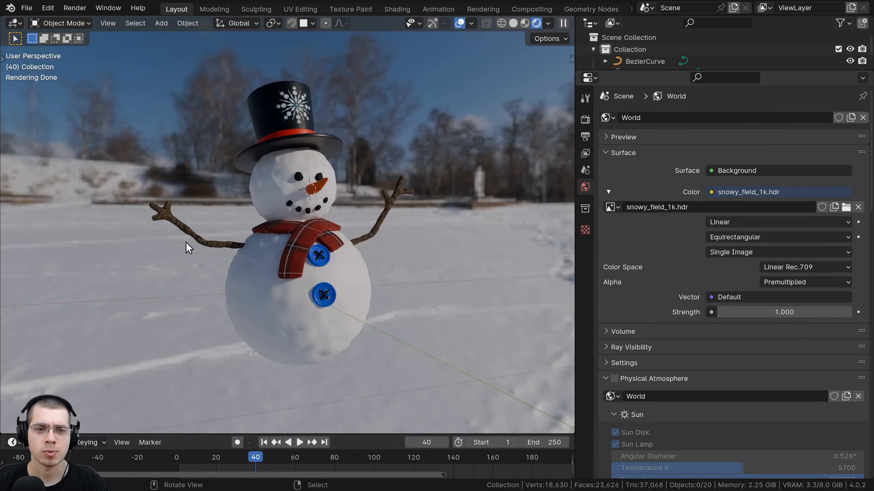
pyautogui.moveTo(416, 316)
pyautogui.mouseDown(button='middle')
pyautogui.moveTo(489, 315)
pyautogui.moveTo(420, 312)
pyautogui.mouseUp(button='middle')
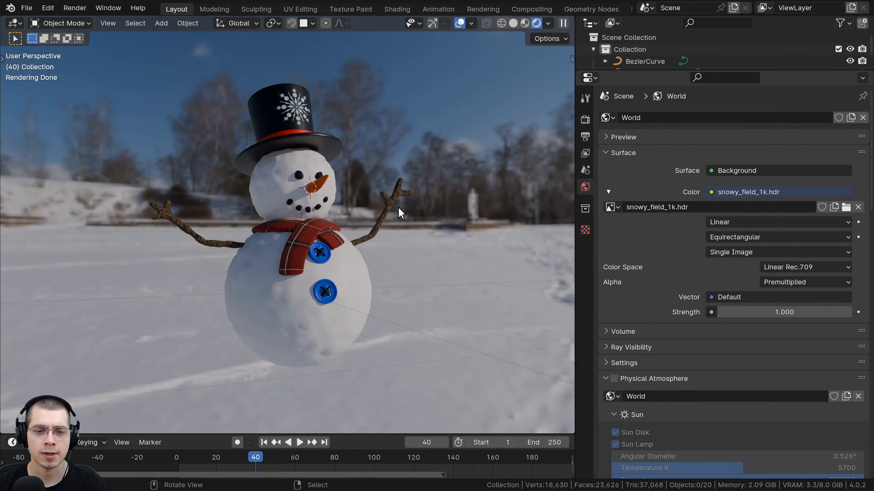
pyautogui.moveTo(269, 181); pyautogui.dragTo(319, 192, button='middle')
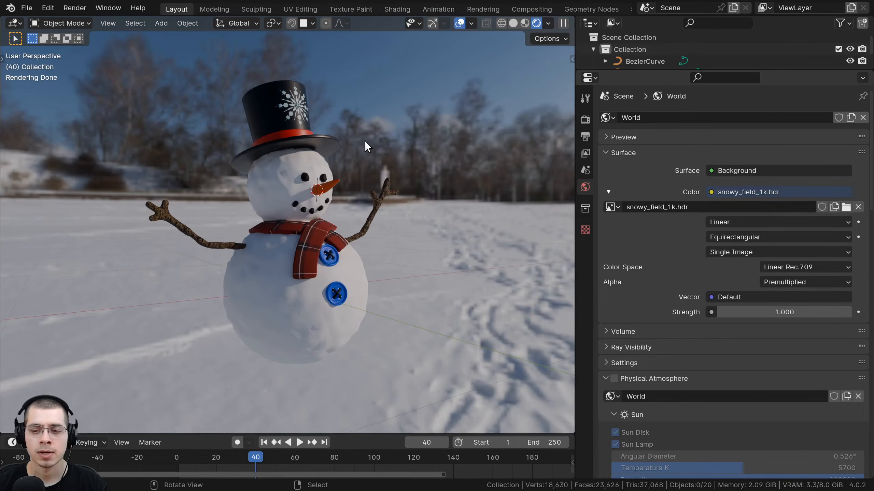
pyautogui.hotkey('shift', 'a')
# Add a Sun light and rotate it to angle across the snowman.
pyautogui.moveTo(325, 285)
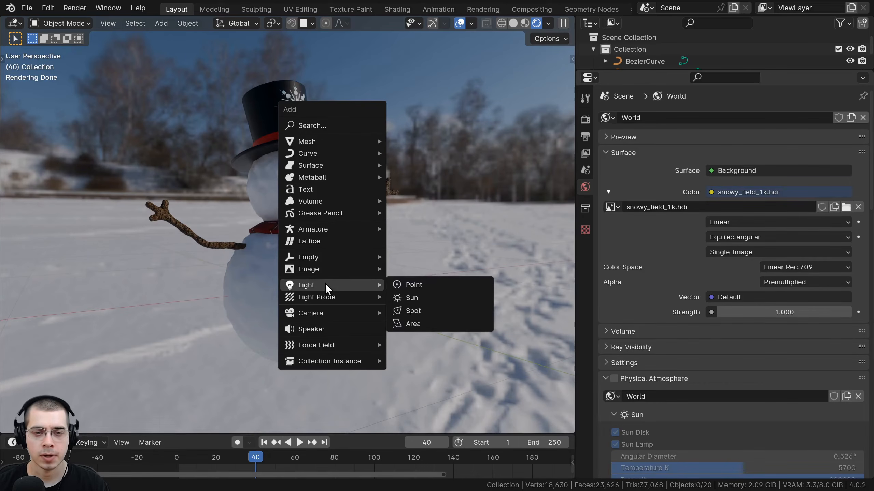
pyautogui.click(442, 293)
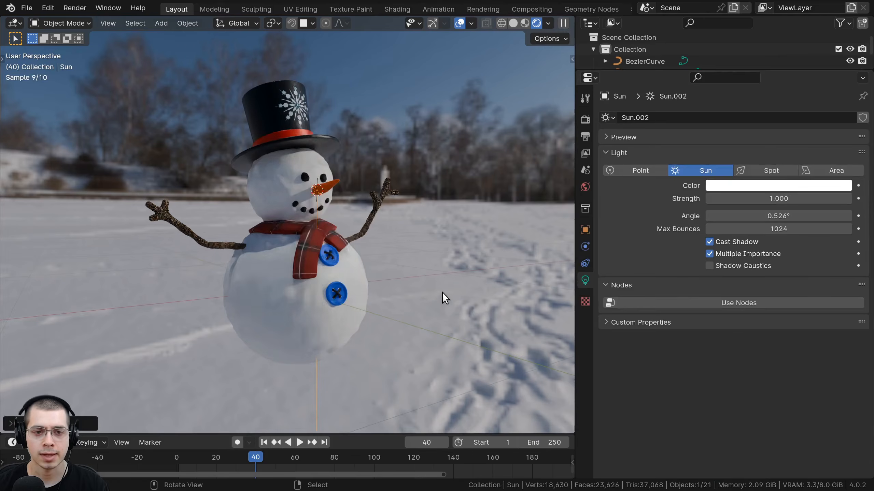
pyautogui.moveTo(442, 292); pyautogui.dragTo(474, 152, button='middle')
pyautogui.press('r')
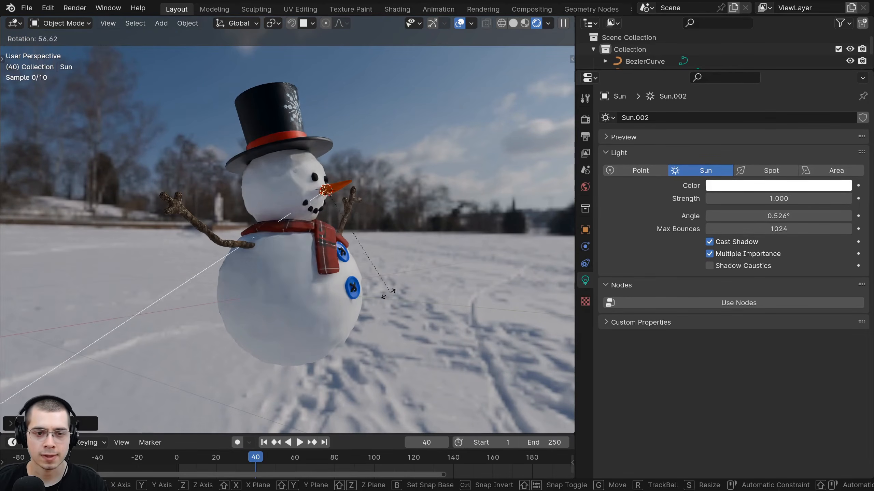
pyautogui.click(449, 234)
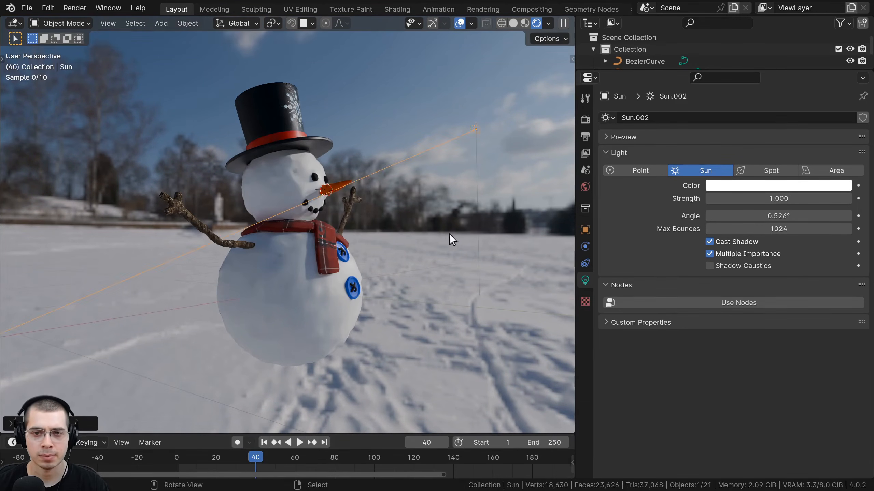
pyautogui.moveTo(415, 259); pyautogui.dragTo(407, 62, button='middle')
pyautogui.moveTo(372, 168); pyautogui.dragTo(258, 201, button='middle')
pyautogui.moveTo(361, 189); pyautogui.dragTo(331, 203, button='middle')
pyautogui.scroll(1, 335, 202)
pyautogui.keyDown('shift'); pyautogui.moveTo(431, 173); pyautogui.dragTo(411, 196, button='middle'); pyautogui.keyUp('shift')
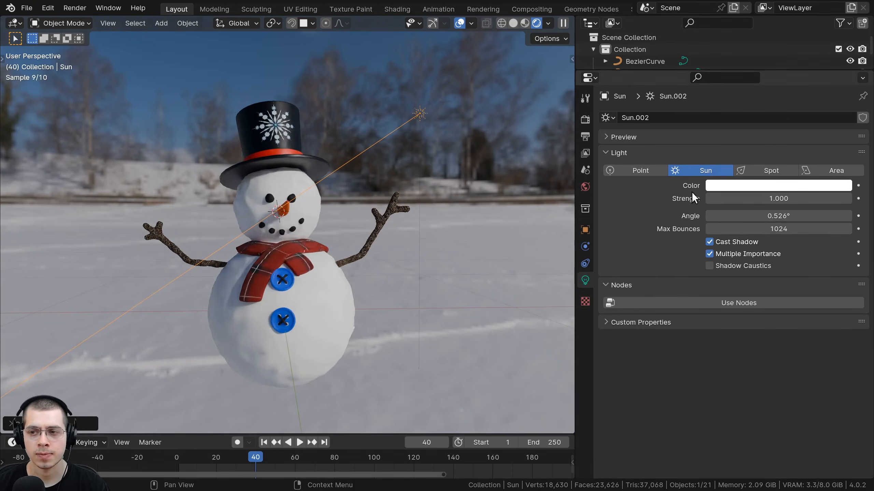
# Set the sun's strength to 3, after briefly trying 4.
pyautogui.click(726, 199)
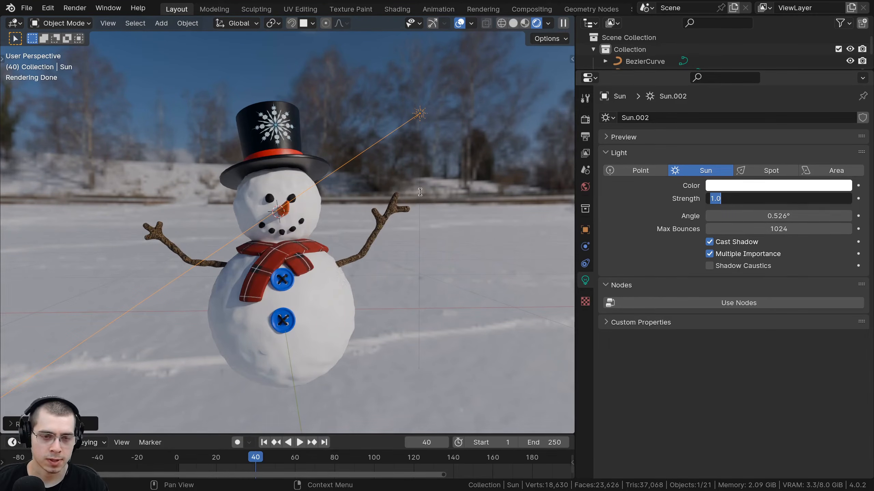
pyautogui.write('4')
pyautogui.press('Return')
pyautogui.moveTo(310, 208); pyautogui.dragTo(333, 210, button='middle')
pyautogui.scroll(2, 333, 210)
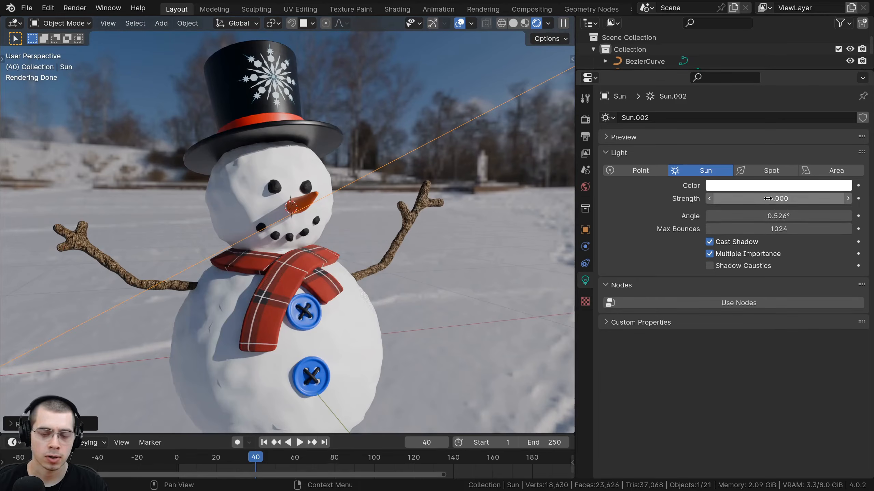
pyautogui.click(768, 199)
pyautogui.write('3')
pyautogui.press('Return')
pyautogui.scroll(-2, 454, 220)
pyautogui.moveTo(406, 224); pyautogui.dragTo(381, 221, button='middle')
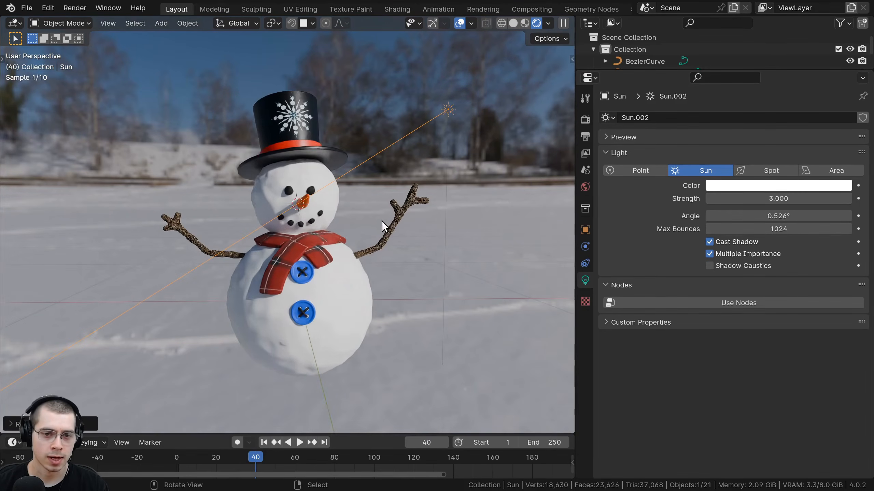
pyautogui.scroll(-2, 305, 237)
# Reposition the sun light, then deselect it.
pyautogui.press('g')
pyautogui.click(327, 253)
pyautogui.moveTo(328, 253); pyautogui.dragTo(365, 208, button='middle')
pyautogui.rightClick(388, 235)
pyautogui.scroll(4, 352, 247)
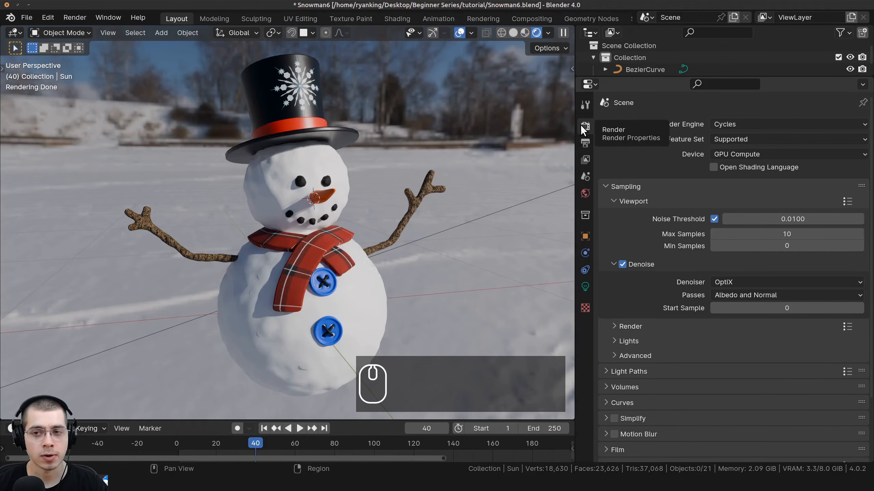
pyautogui.scroll(-5, 605, 132)
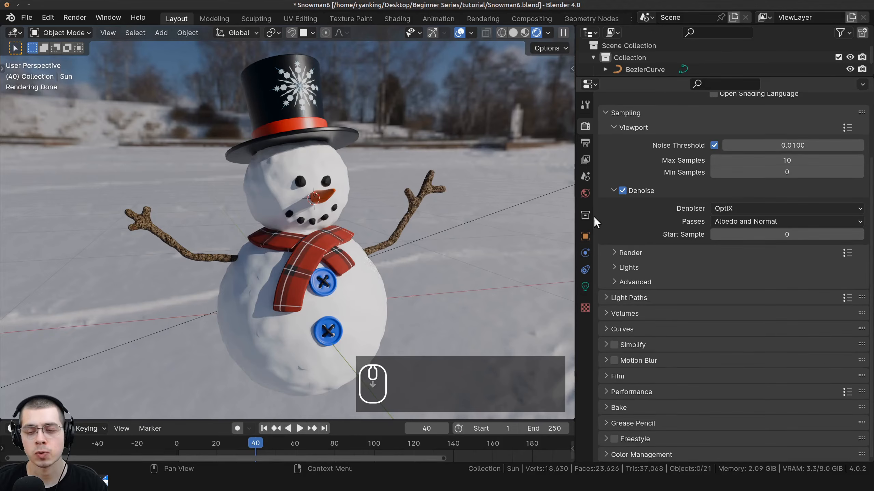
pyautogui.click(601, 454)
pyautogui.scroll(-8, 745, 328)
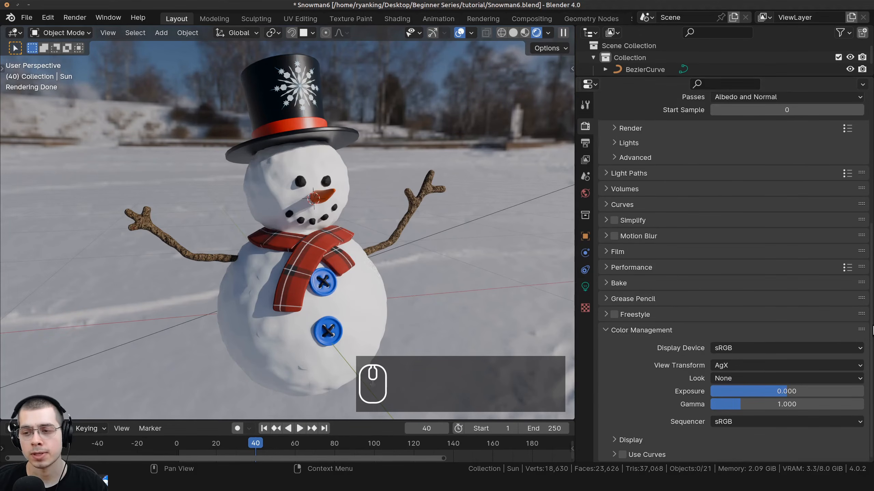
pyautogui.moveTo(860, 331); pyautogui.dragTo(860, 173)
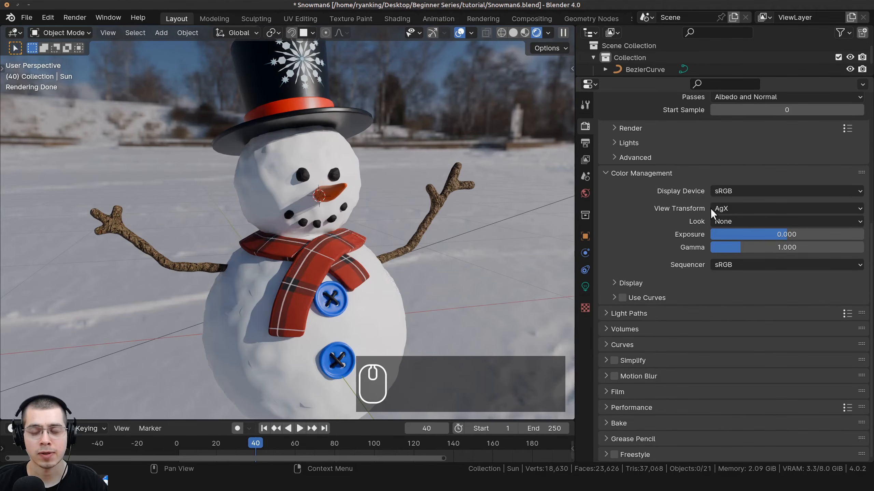
pyautogui.click(725, 208)
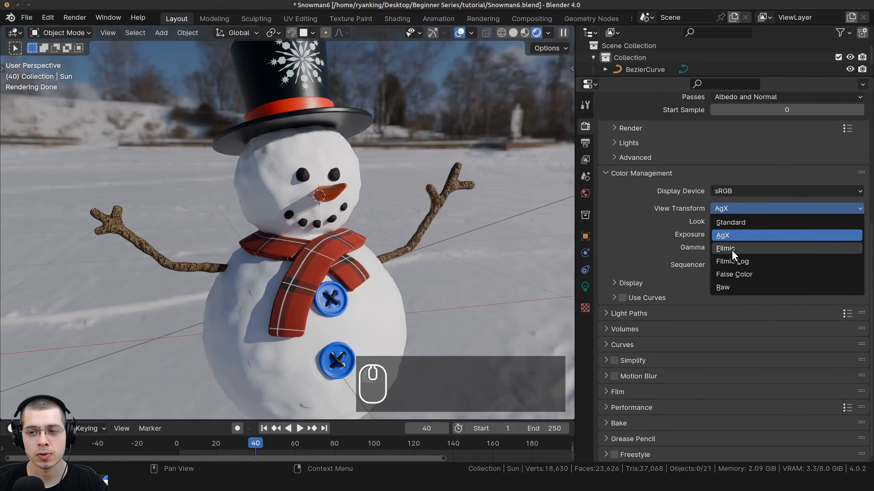
pyautogui.click(731, 250)
pyautogui.click(730, 208)
pyautogui.click(730, 236)
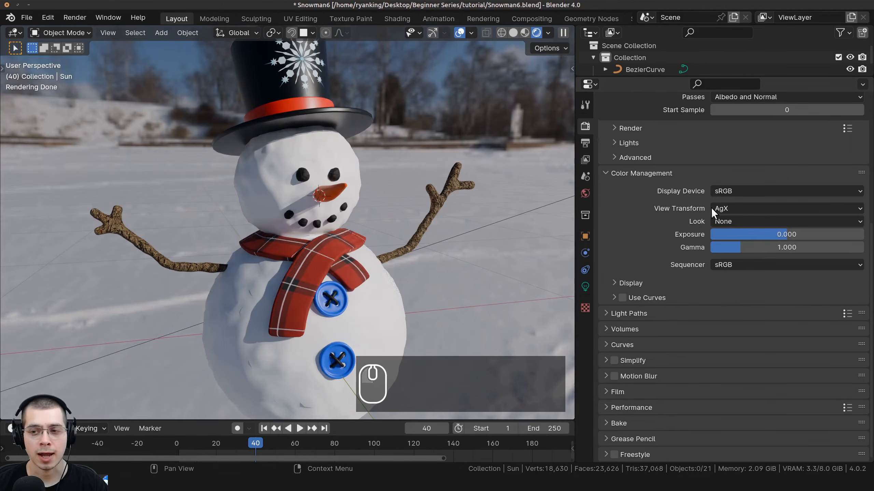
pyautogui.click(712, 208)
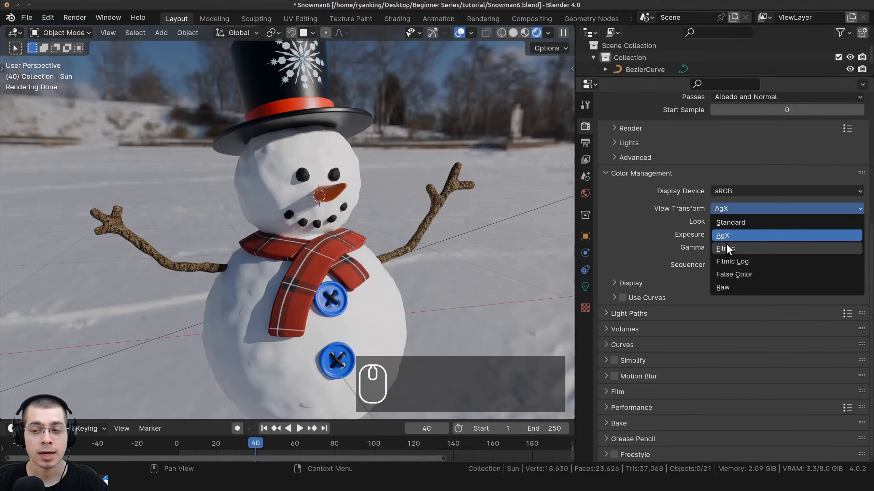
pyautogui.click(728, 223)
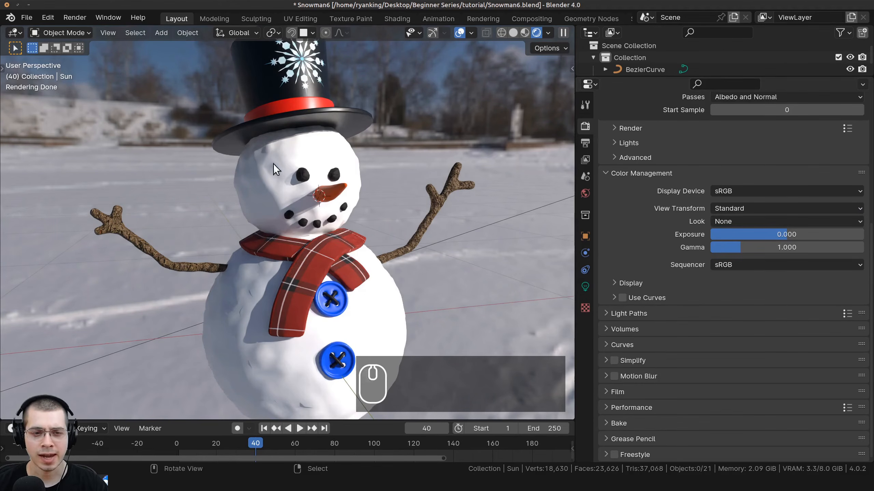
pyautogui.moveTo(273, 164); pyautogui.dragTo(444, 214, button='middle')
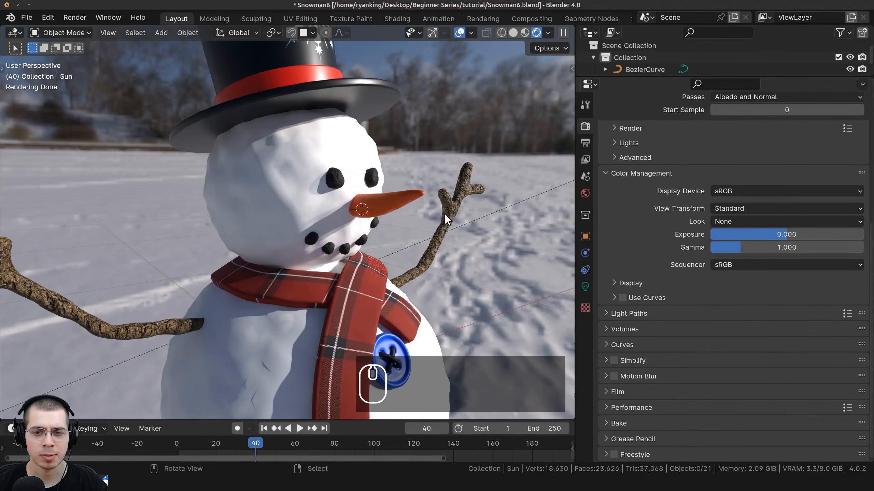
pyautogui.scroll(5, 393, 183)
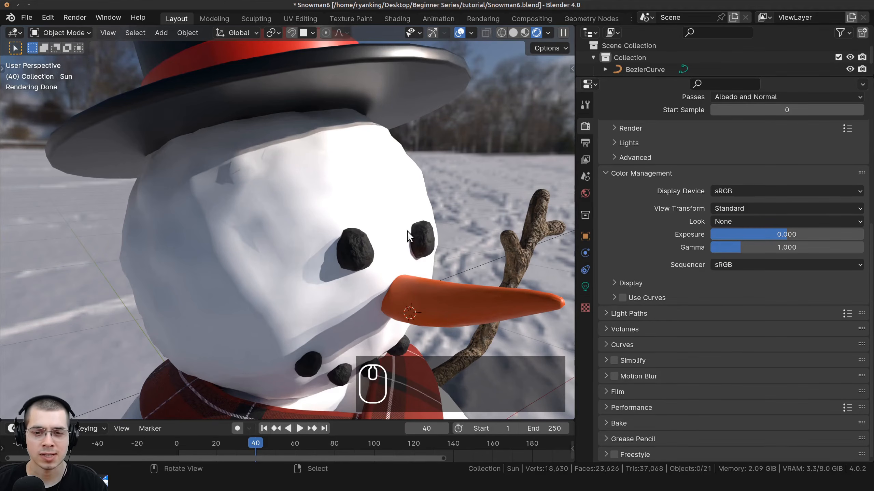
pyautogui.scroll(5, 362, 212)
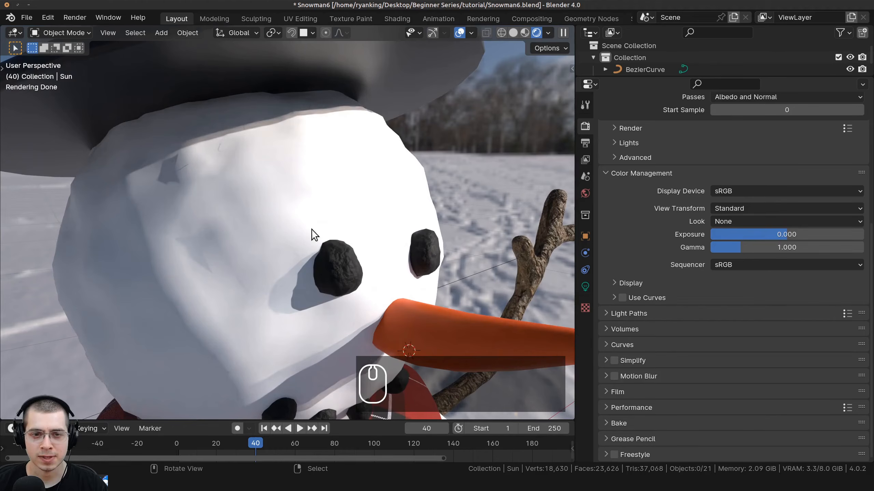
# Try the Filmic view transform, then set Color Management's View Transform to AgX.
pyautogui.click(728, 209)
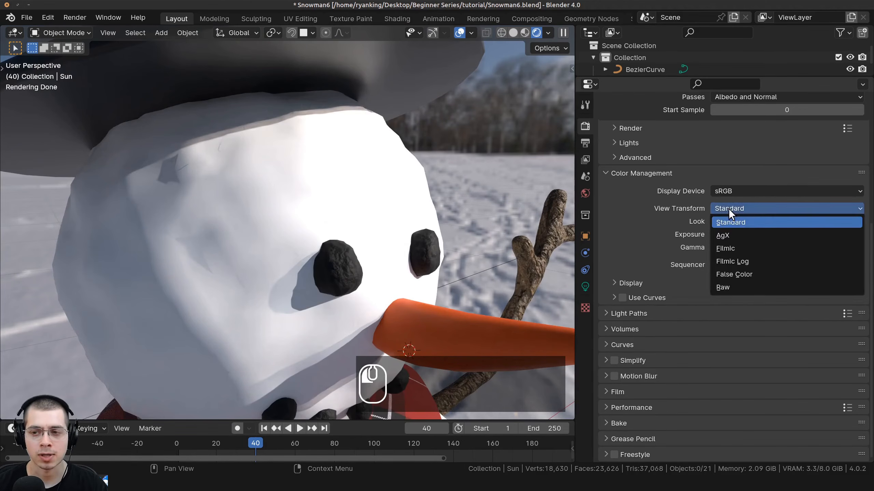
pyautogui.click(737, 249)
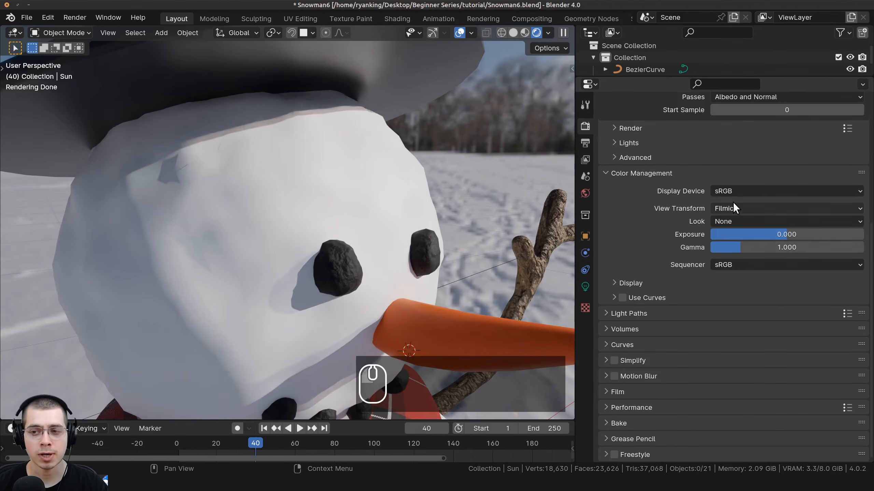
pyautogui.click(732, 205)
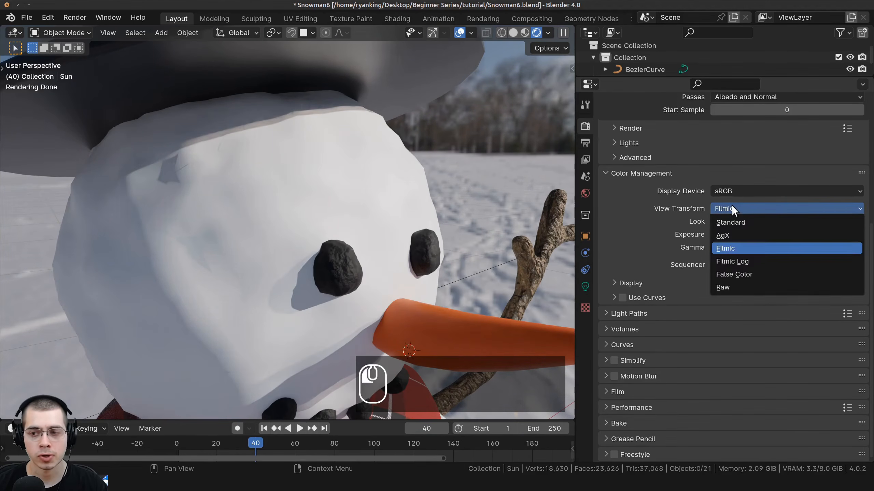
pyautogui.click(732, 235)
pyautogui.scroll(-4, 414, 165)
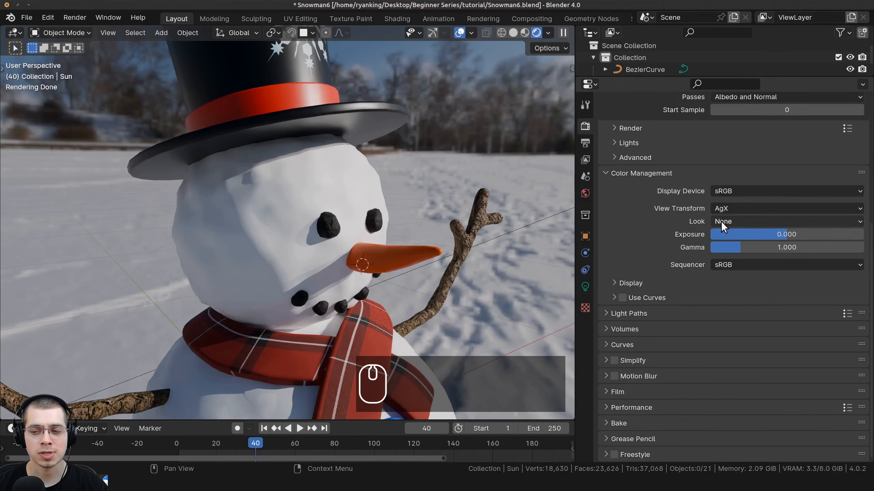
pyautogui.scroll(-5, 333, 223)
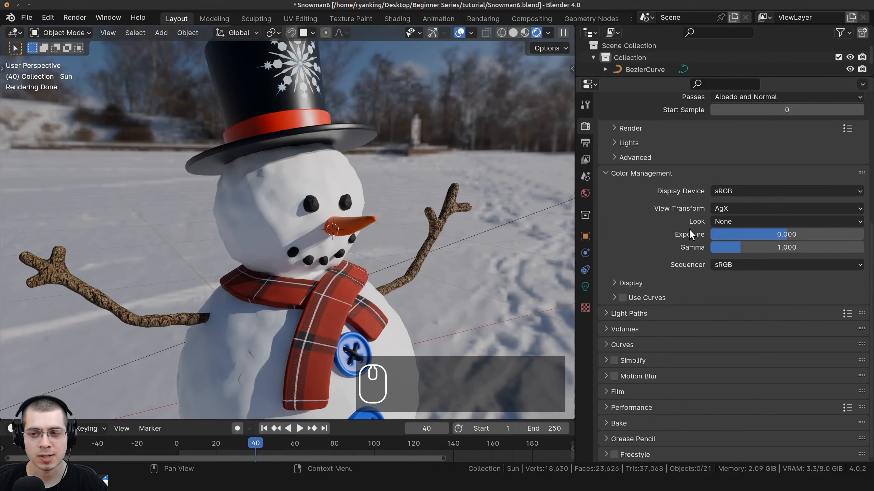
# Apply the High Contrast look and inspect the snowman from several angles.
pyautogui.click(719, 222)
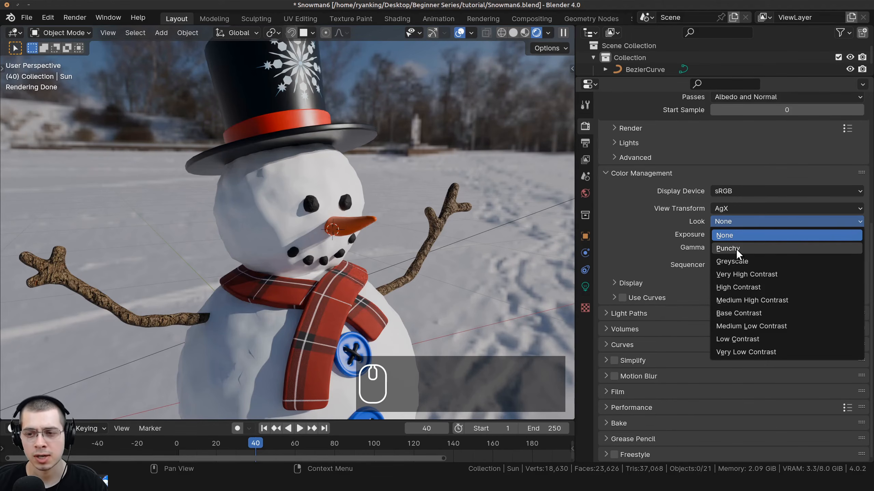
pyautogui.click(755, 286)
pyautogui.moveTo(290, 330); pyautogui.dragTo(355, 130, button='middle')
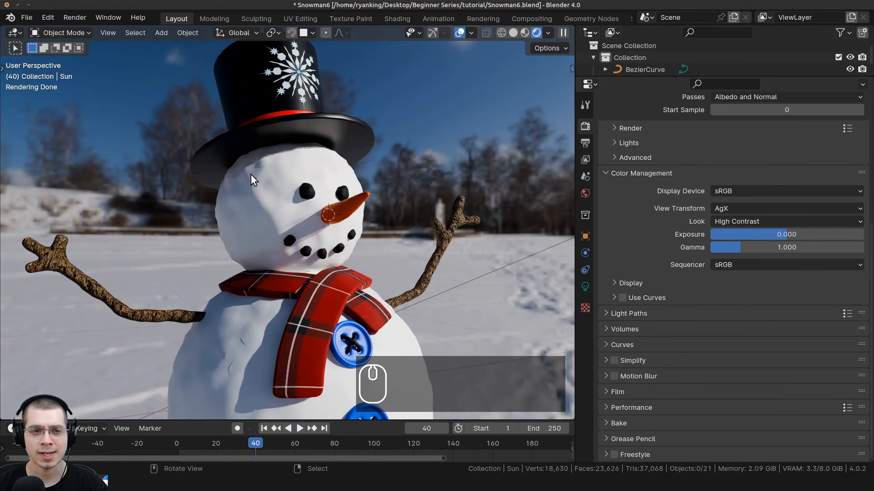
pyautogui.moveTo(250, 174); pyautogui.dragTo(97, 271, button='middle')
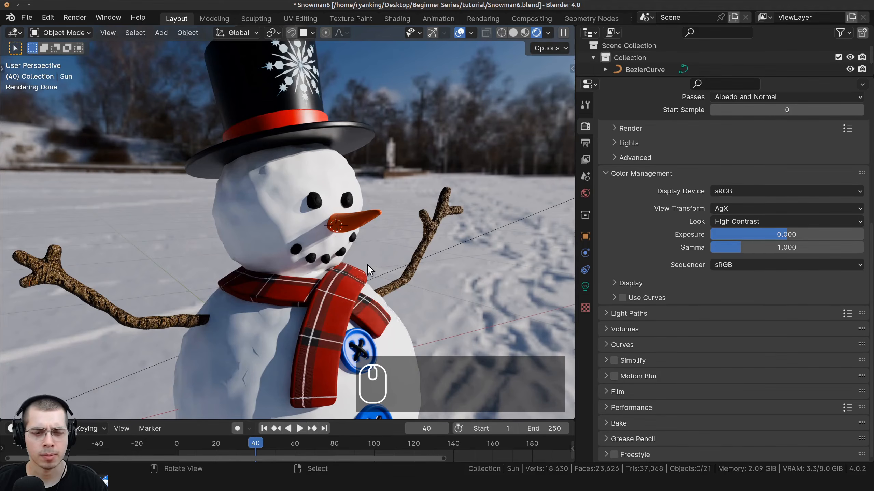
pyautogui.moveTo(368, 265)
pyautogui.keyDown('shift'); pyautogui.mouseDown(button='middle')
pyautogui.moveTo(383, 186)
pyautogui.moveTo(374, 248)
pyautogui.mouseUp(button='middle'); pyautogui.keyUp('shift')
pyautogui.scroll(2, 385, 189)
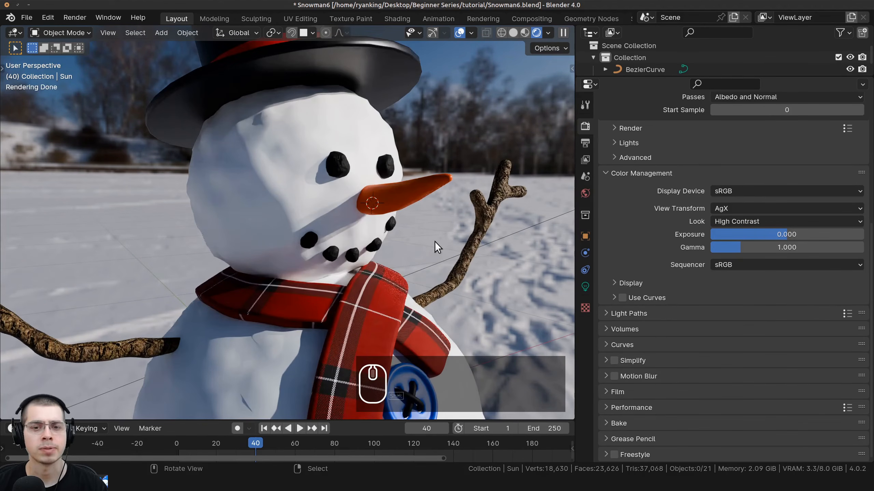
pyautogui.moveTo(434, 241); pyautogui.dragTo(416, 240, button='middle')
# Switch the look to Very High Contrast.
pyautogui.click(731, 221)
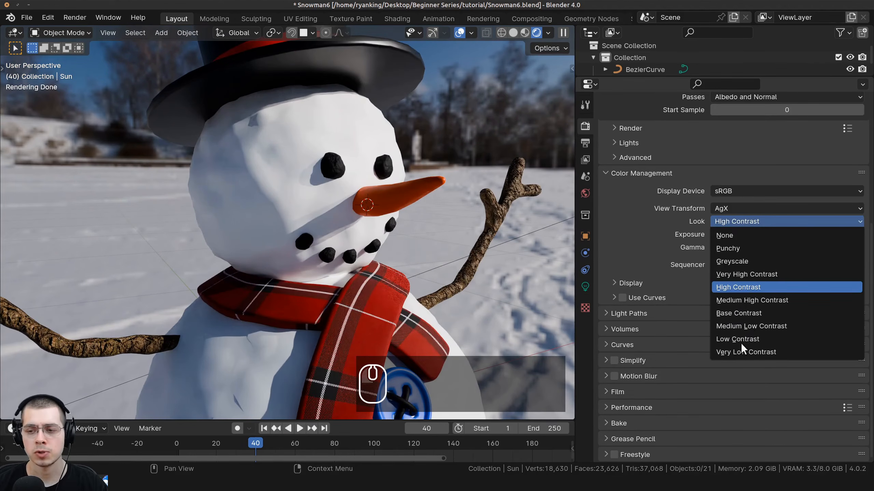
pyautogui.click(747, 275)
pyautogui.scroll(-4, 324, 262)
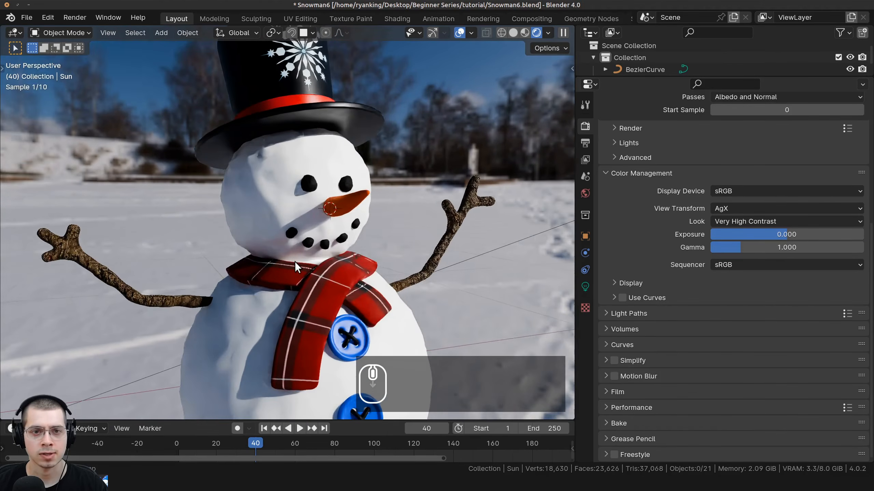
pyautogui.moveTo(294, 262); pyautogui.dragTo(318, 252, button='middle')
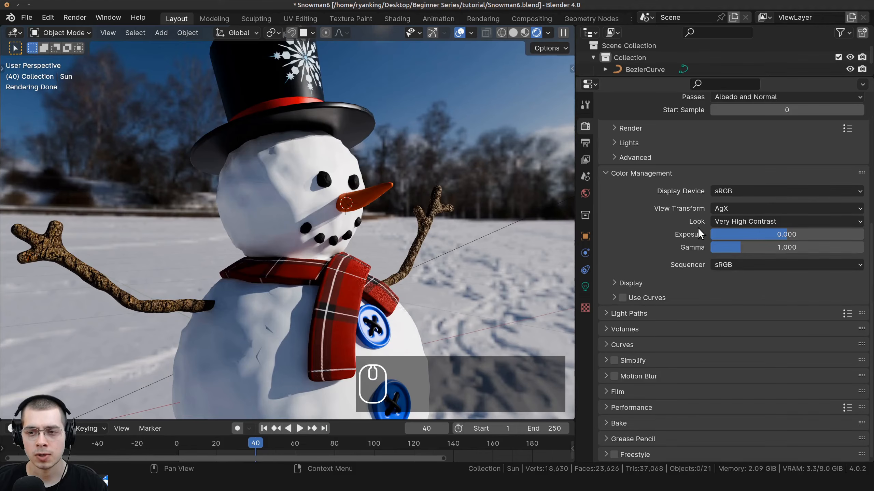
# Compare the Punchy look, then return to Very High Contrast.
pyautogui.click(730, 221)
pyautogui.click(742, 247)
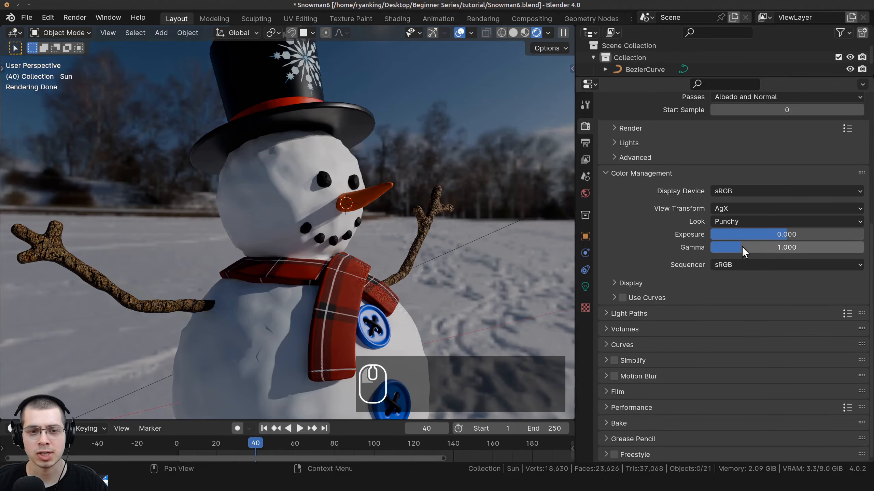
pyautogui.moveTo(478, 269); pyautogui.dragTo(415, 275, button='middle')
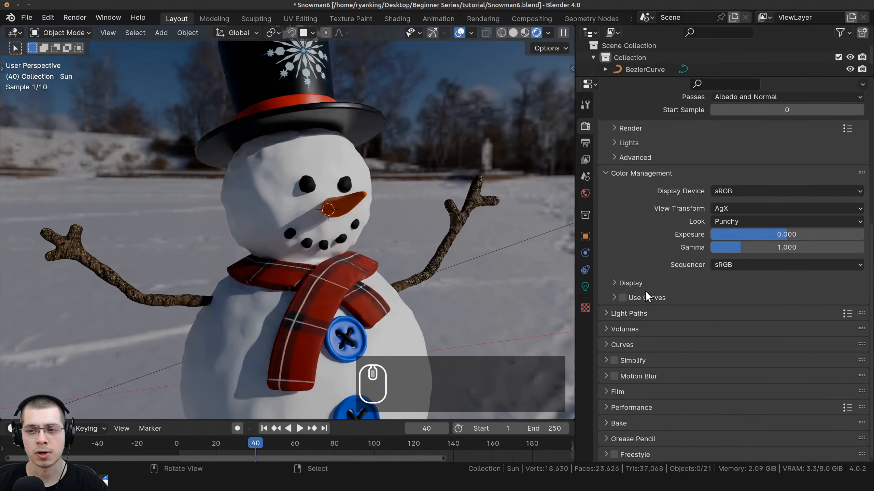
pyautogui.moveTo(745, 248)
pyautogui.mouseDown()
pyautogui.moveTo(772, 235)
pyautogui.moveTo(754, 235)
pyautogui.mouseUp()
pyautogui.click(756, 220)
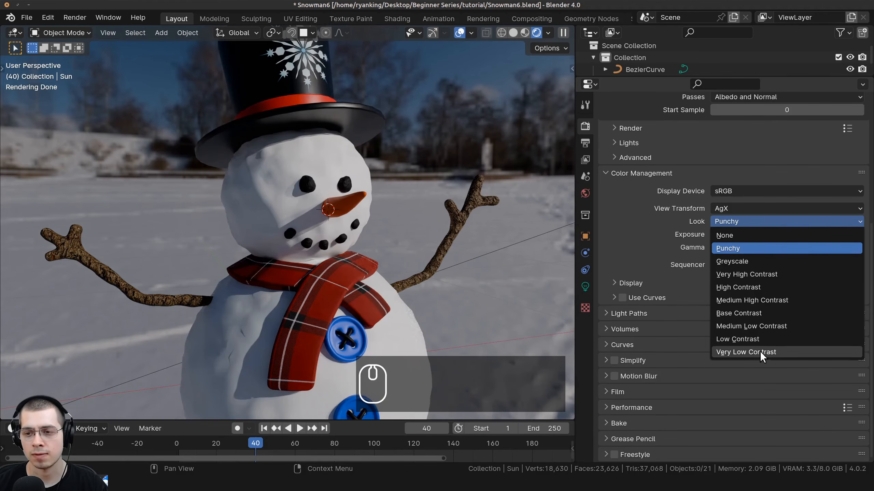
pyautogui.click(773, 272)
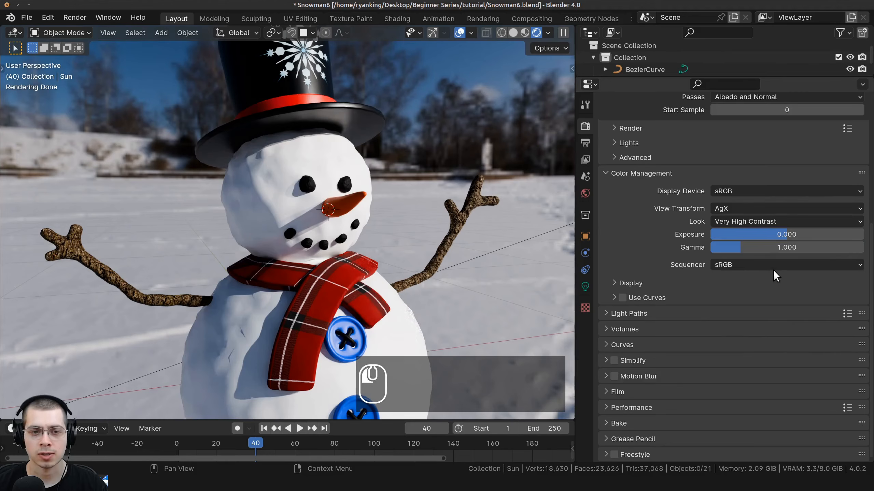
pyautogui.scroll(-2, 295, 172)
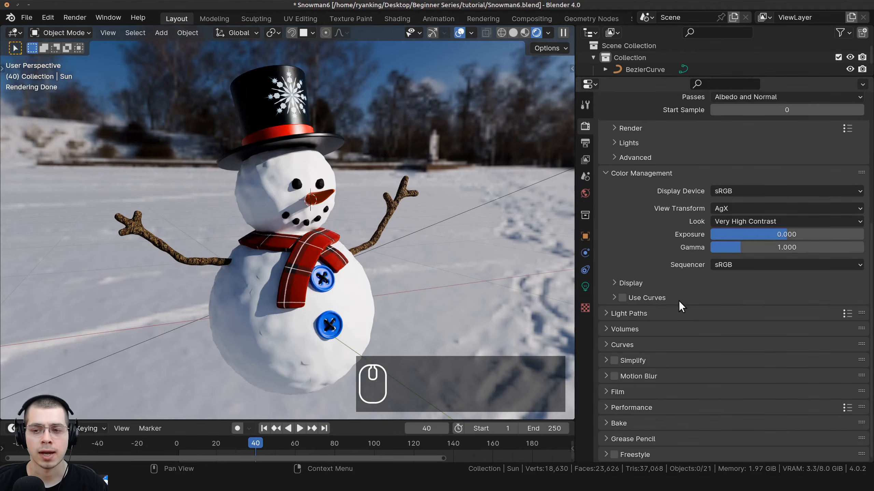
# Enable Use Curves and test bending the combined curve, then return it near linear.
pyautogui.click(613, 297)
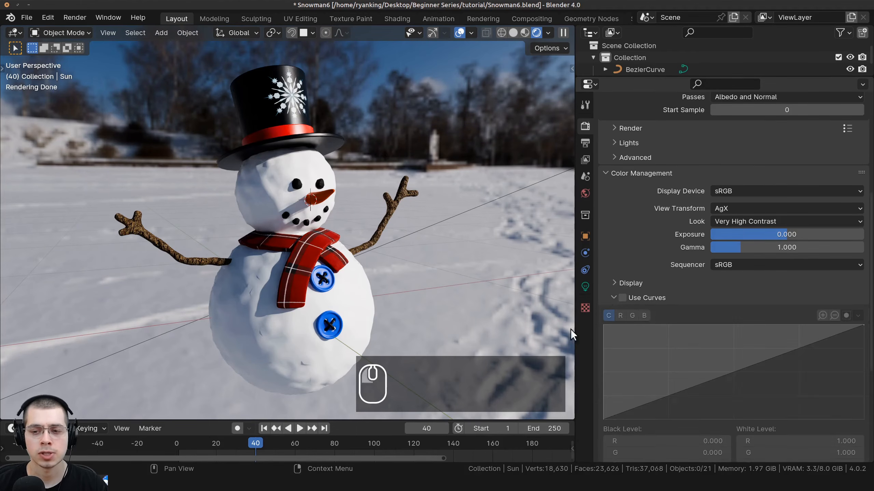
pyautogui.click(623, 298)
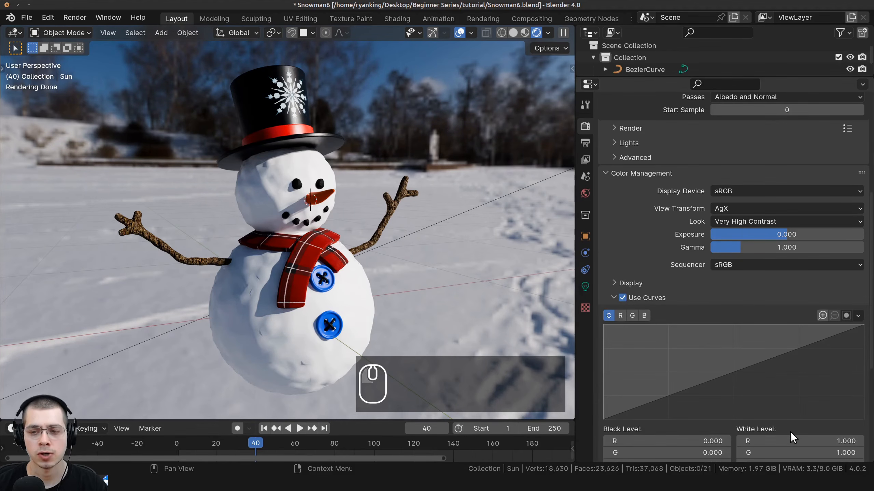
pyautogui.scroll(-5, 723, 255)
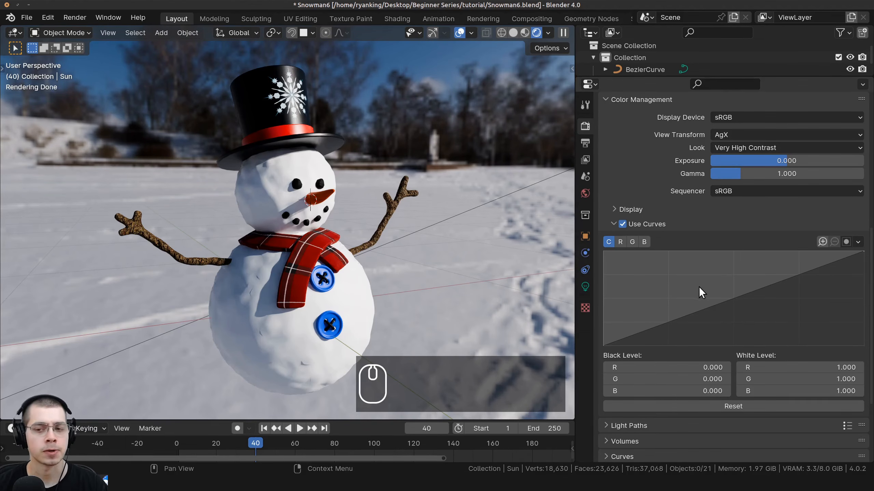
pyautogui.moveTo(731, 304); pyautogui.dragTo(614, 257)
pyautogui.moveTo(654, 284)
pyautogui.mouseDown()
pyautogui.moveTo(795, 332)
pyautogui.moveTo(649, 269)
pyautogui.mouseUp()
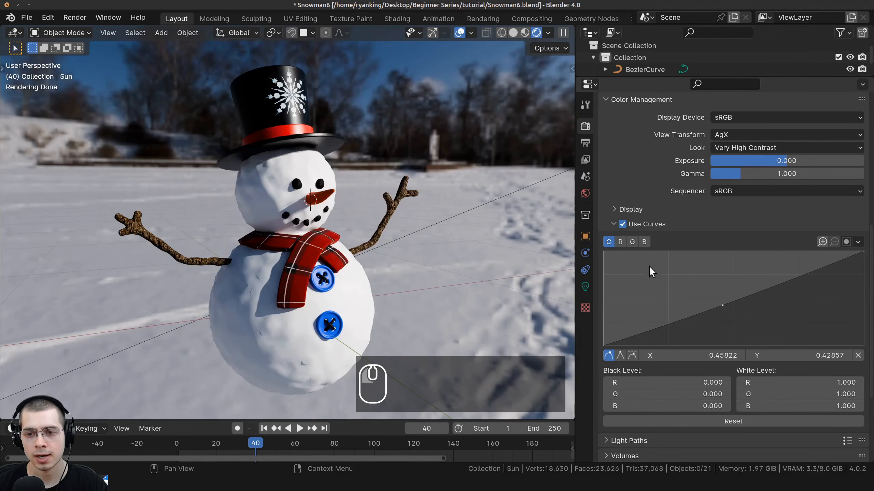
# Raise a point on the blue channel curve for a cooler tint, then darken the combined curve slightly.
pyautogui.click(644, 242)
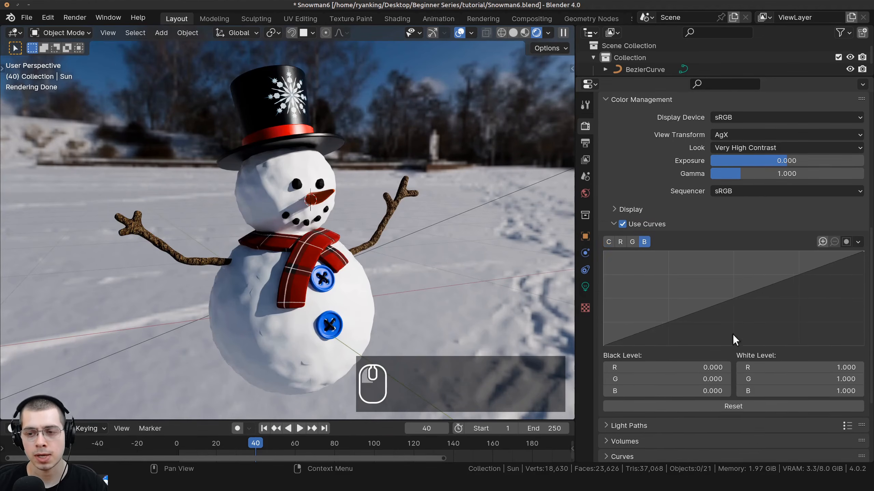
pyautogui.moveTo(736, 304); pyautogui.dragTo(719, 290)
pyautogui.scroll(-4, 254, 195)
pyautogui.scroll(3, 298, 196)
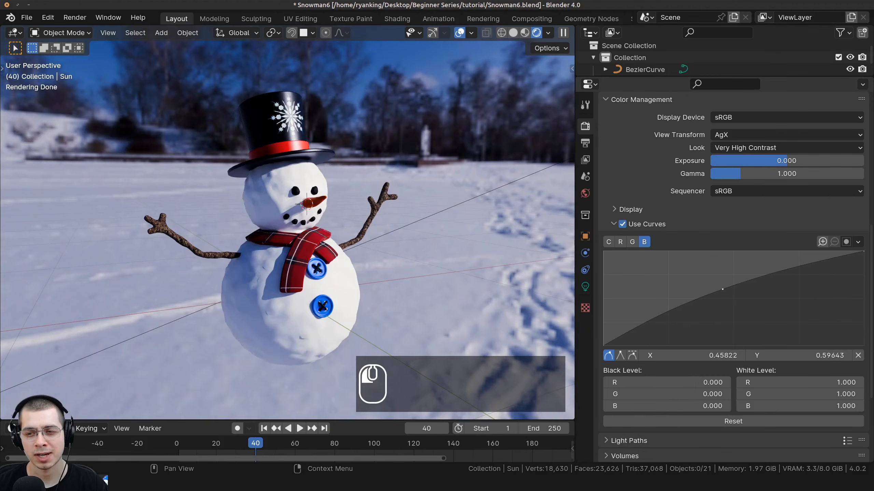
pyautogui.moveTo(330, 213)
pyautogui.mouseDown(button='middle')
pyautogui.moveTo(364, 203)
pyautogui.moveTo(406, 209)
pyautogui.moveTo(339, 206)
pyautogui.mouseUp(button='middle')
pyautogui.scroll(3, 344, 208)
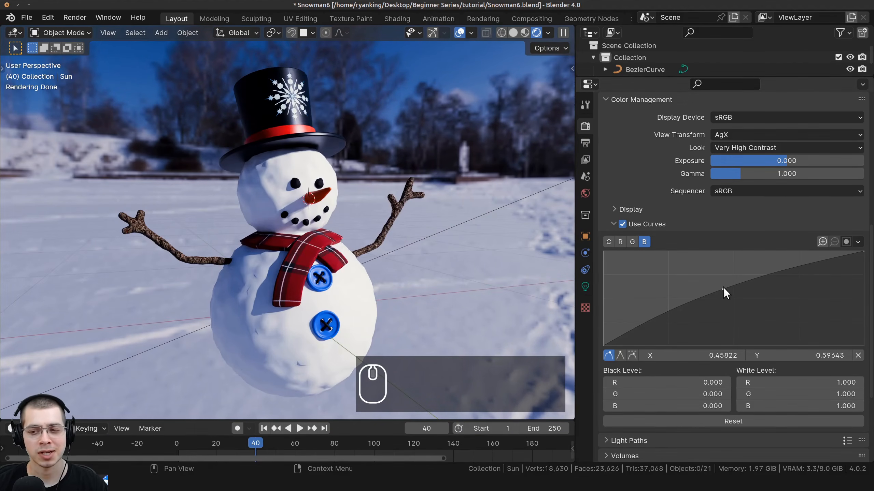
pyautogui.moveTo(723, 289); pyautogui.dragTo(720, 288)
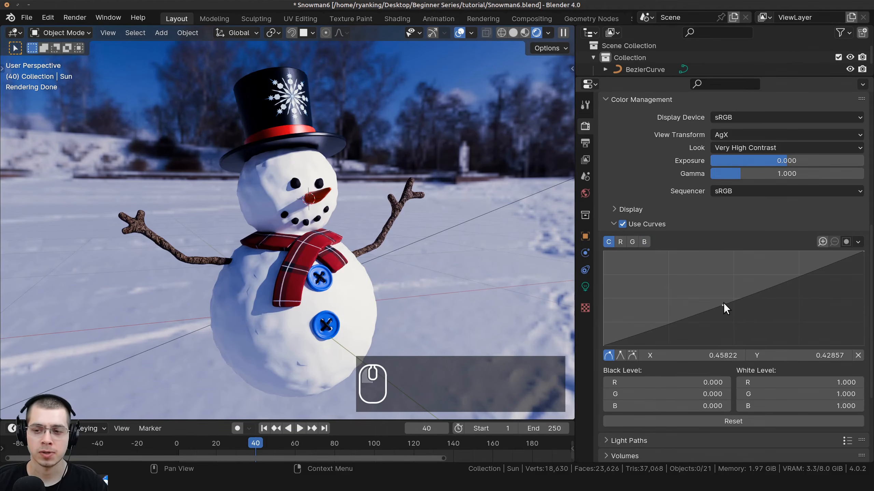
pyautogui.moveTo(724, 303)
pyautogui.mouseDown()
pyautogui.moveTo(727, 340)
pyautogui.moveTo(729, 292)
pyautogui.mouseUp()
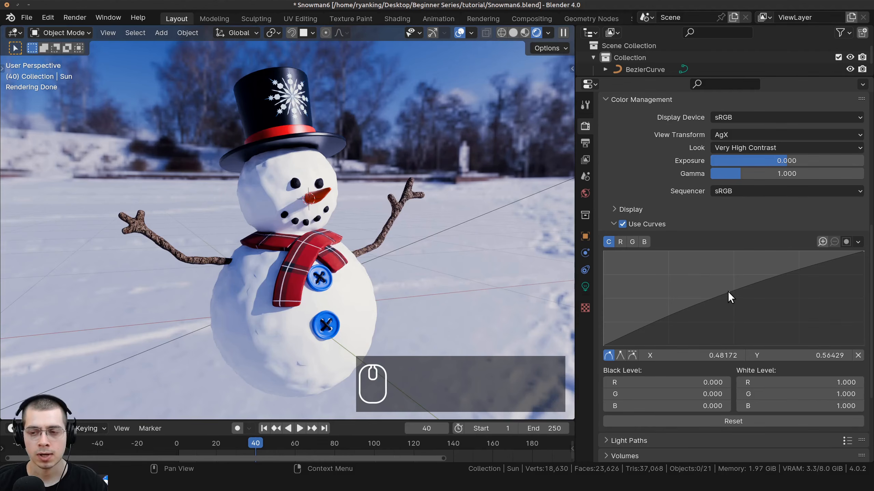
# Shape the combined curve into an S-curve with darker shadows and stronger contrast.
pyautogui.moveTo(728, 292); pyautogui.dragTo(730, 278)
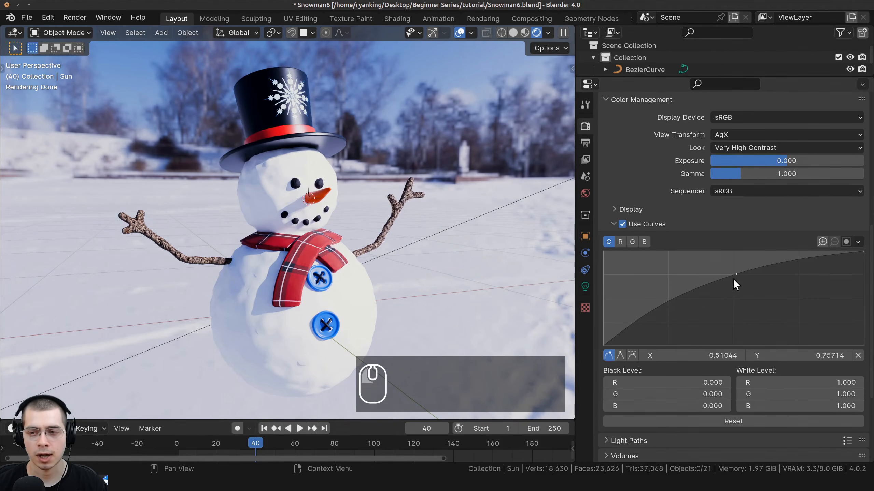
pyautogui.click(662, 303)
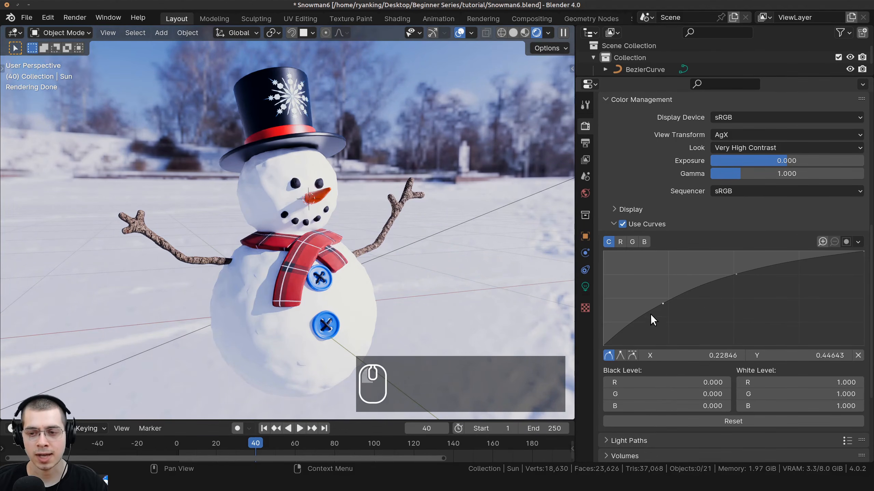
pyautogui.moveTo(666, 306); pyautogui.dragTo(672, 317)
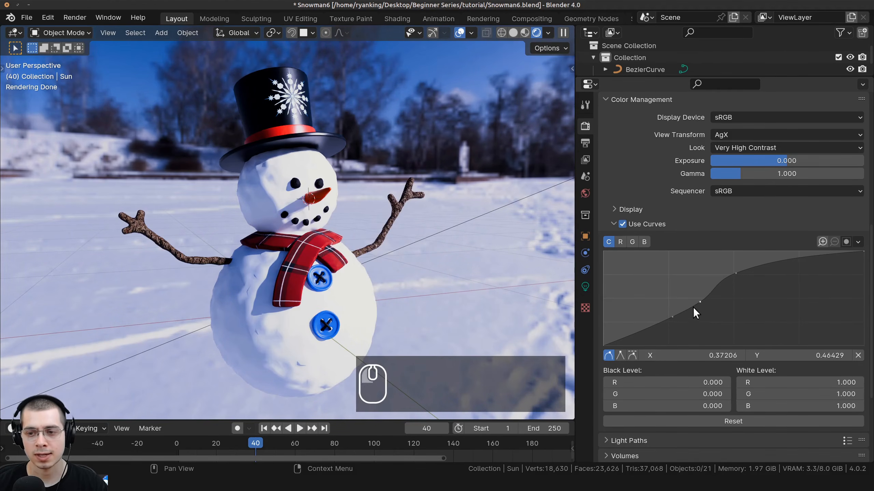
pyautogui.click(699, 302)
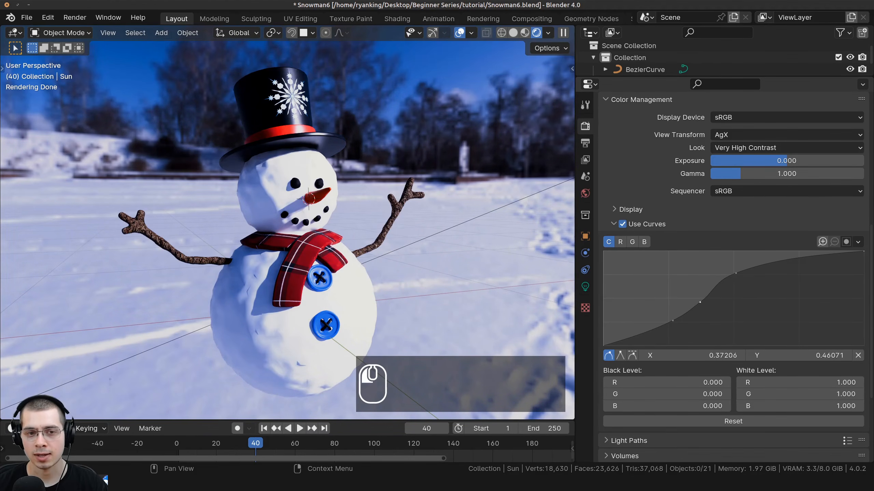
pyautogui.moveTo(312, 165); pyautogui.dragTo(360, 231, button='middle')
pyautogui.scroll(3, 355, 203)
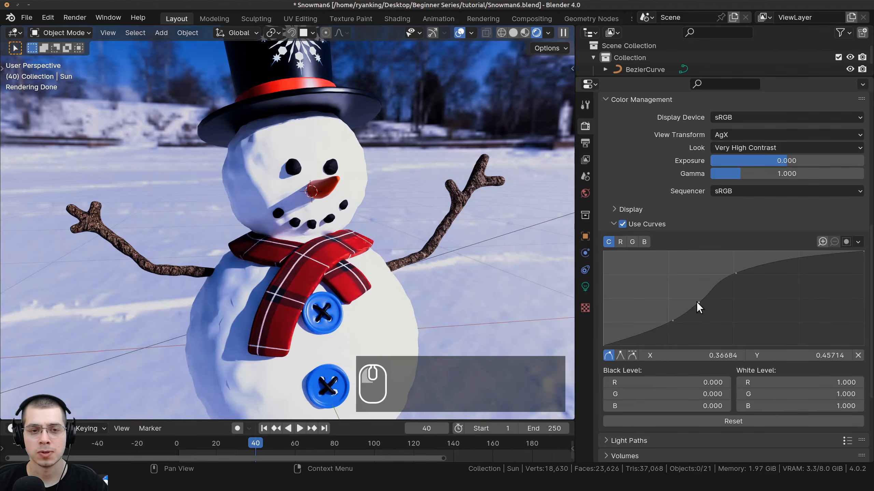
pyautogui.moveTo(698, 306)
pyautogui.mouseDown()
pyautogui.moveTo(715, 326)
pyautogui.moveTo(700, 299)
pyautogui.mouseUp()
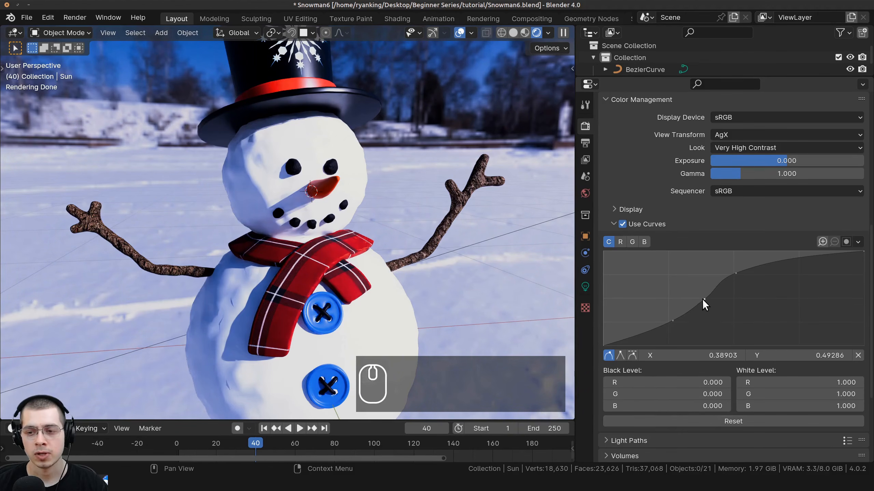
# Delete each added curve point until the curve is a straight line.
pyautogui.click(858, 356)
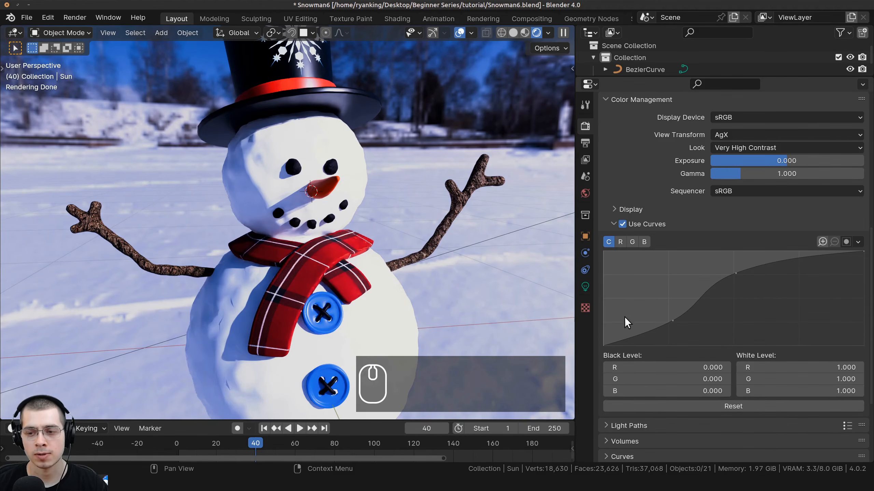
pyautogui.click(674, 324)
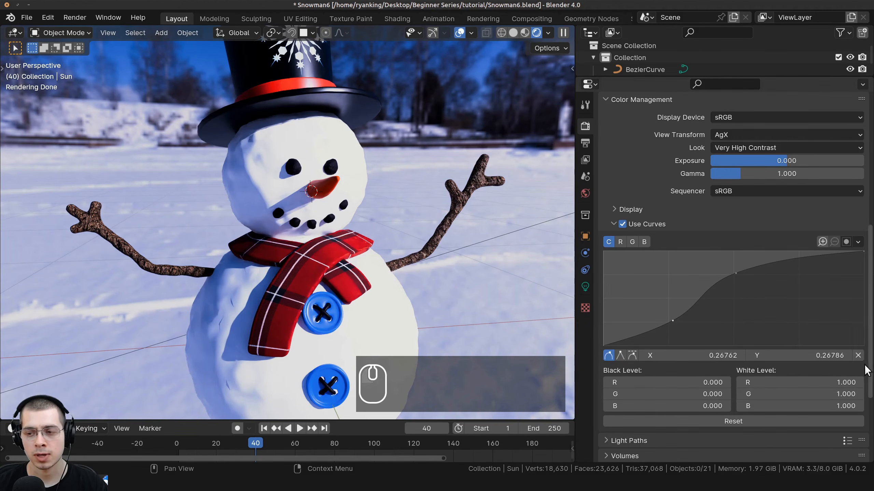
pyautogui.click(859, 356)
pyautogui.click(736, 274)
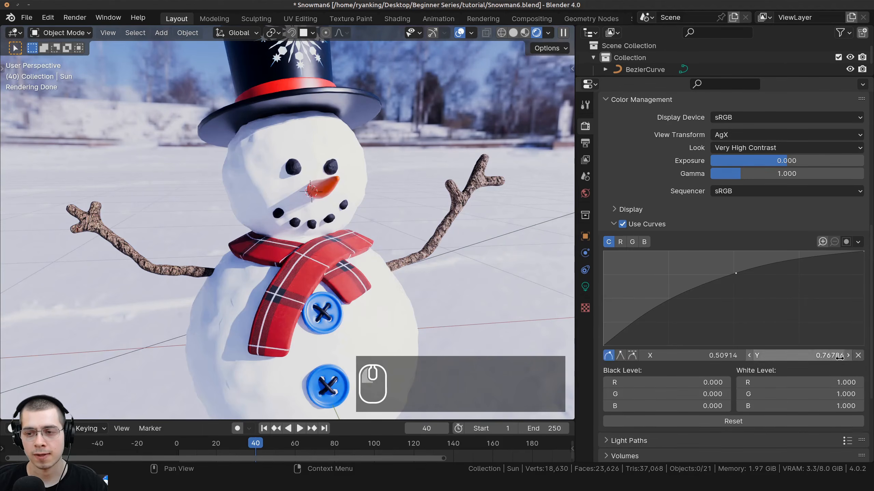
pyautogui.click(859, 355)
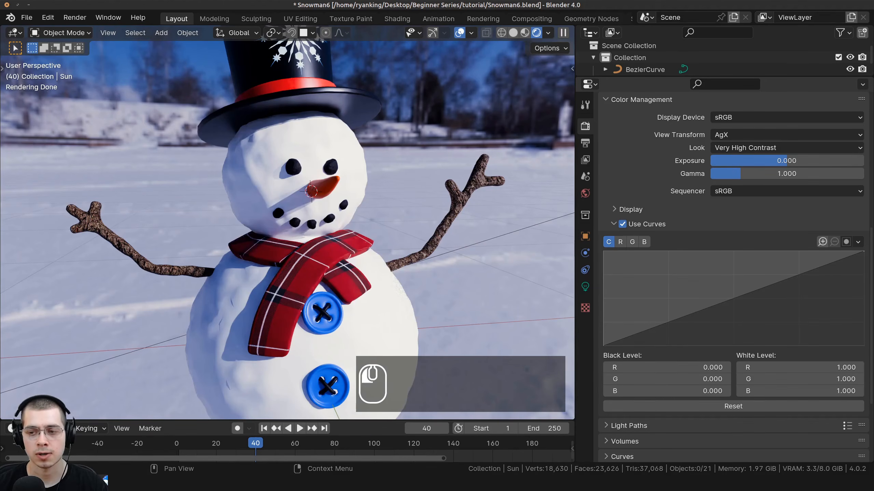
# Leave one curve point lifted just above the diagonal, around X 0.58, Y 0.61.
pyautogui.click(762, 282)
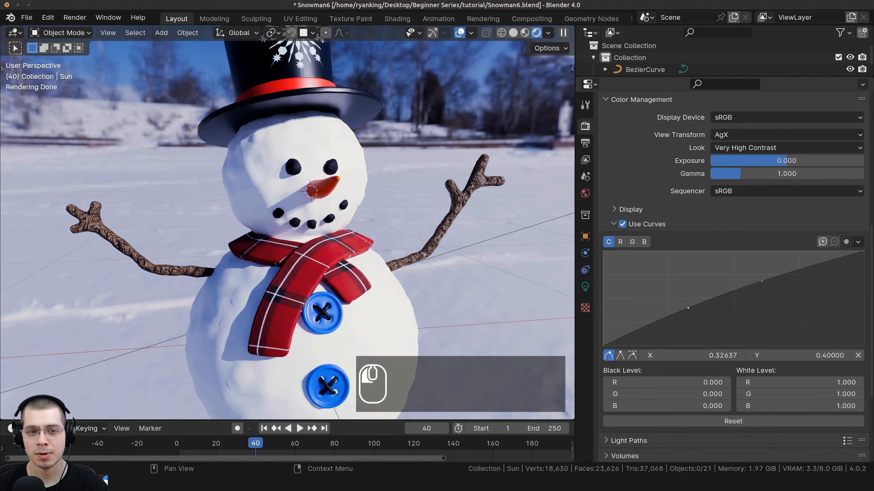
pyautogui.moveTo(690, 310); pyautogui.dragTo(694, 314)
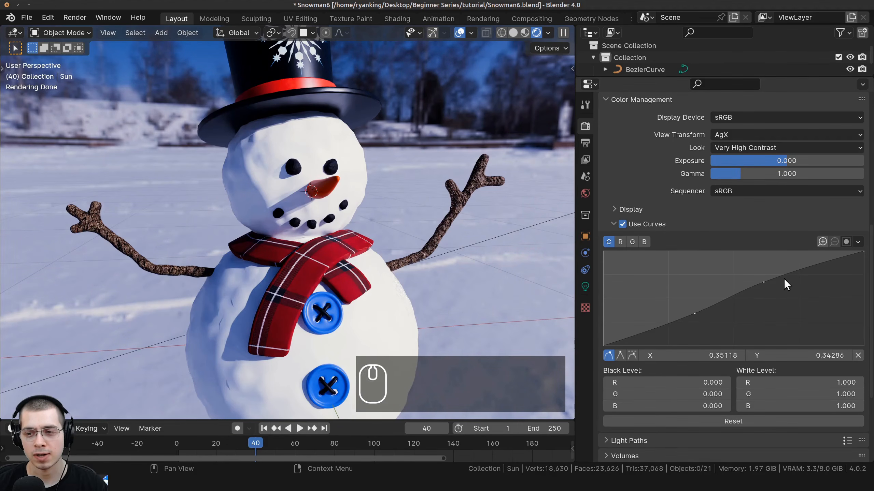
pyautogui.moveTo(694, 316); pyautogui.dragTo(757, 288)
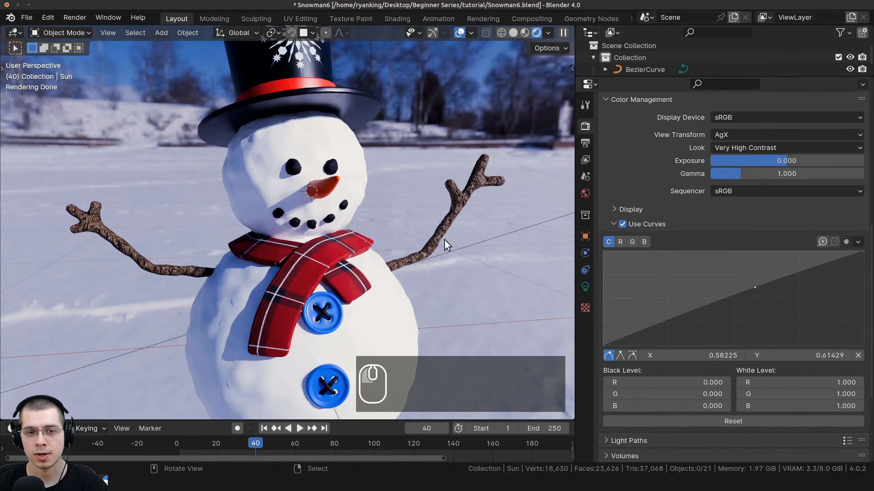
pyautogui.scroll(-4, 444, 239)
pyautogui.moveTo(444, 239); pyautogui.dragTo(419, 221, button='middle')
pyautogui.scroll(2, 418, 221)
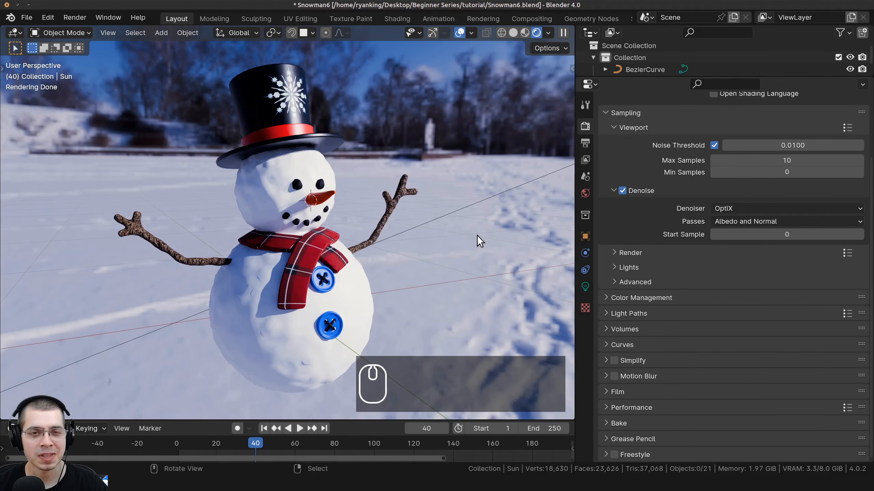
pyautogui.moveTo(476, 235); pyautogui.dragTo(433, 233, button='middle')
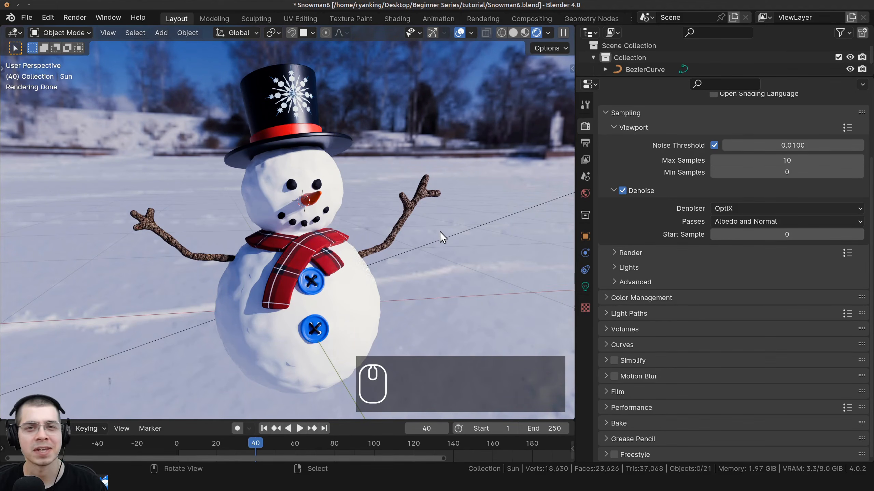
pyautogui.moveTo(440, 232); pyautogui.dragTo(421, 234, button='middle')
pyautogui.scroll(-2, 429, 234)
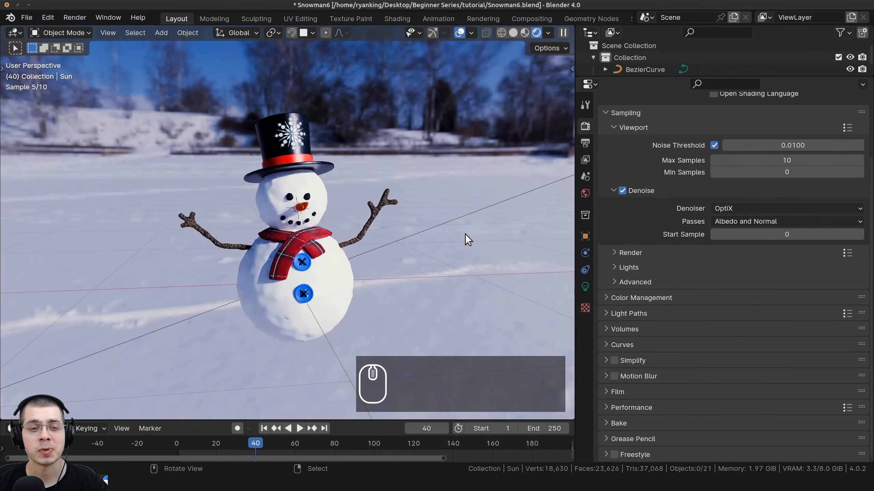
pyautogui.scroll(1, 409, 203)
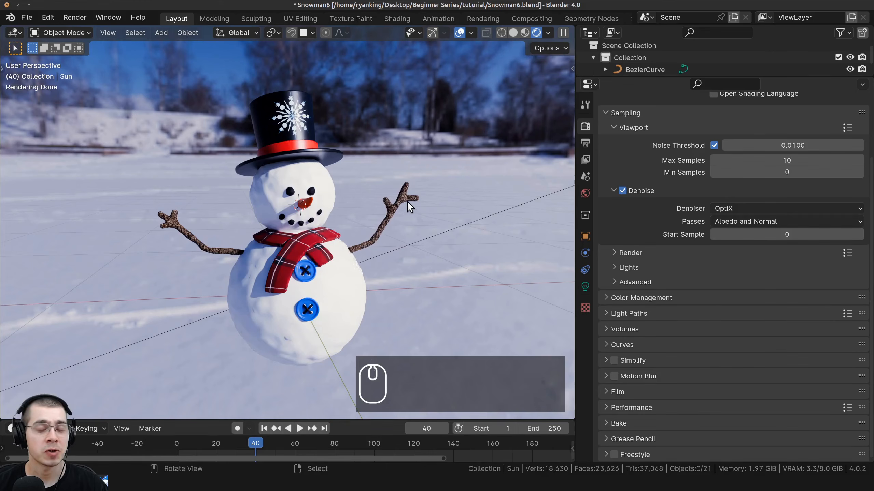
pyautogui.scroll(3, 407, 201)
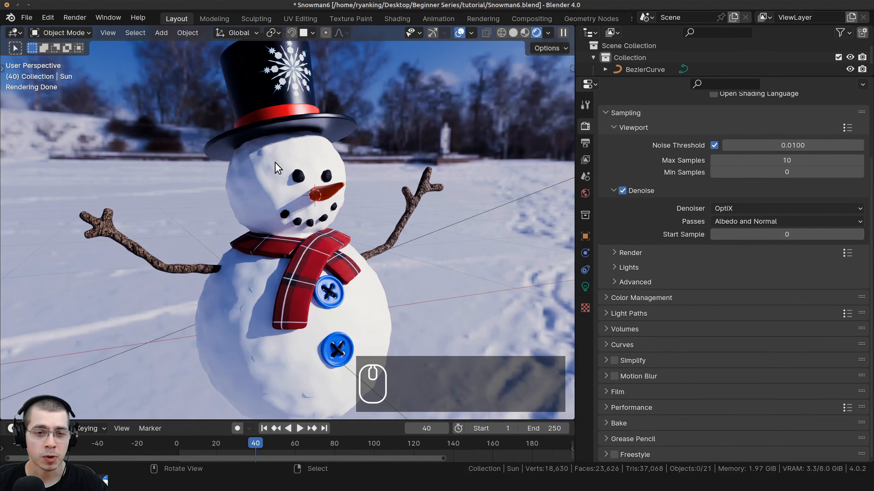
pyautogui.scroll(1, 299, 233)
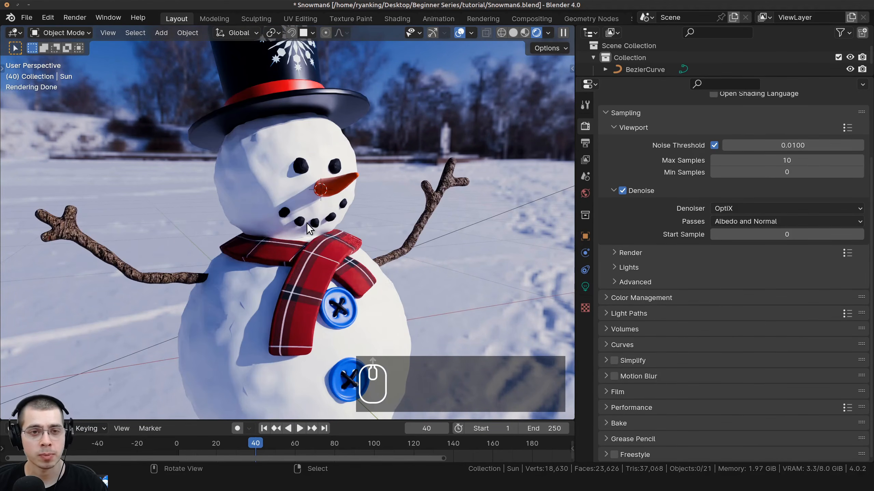
pyautogui.moveTo(303, 217); pyautogui.dragTo(282, 220, button='middle')
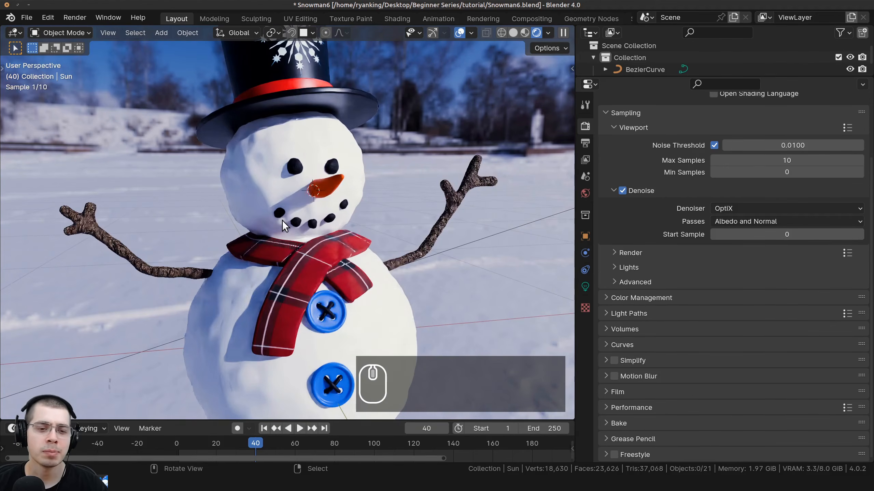
pyautogui.scroll(5, 271, 239)
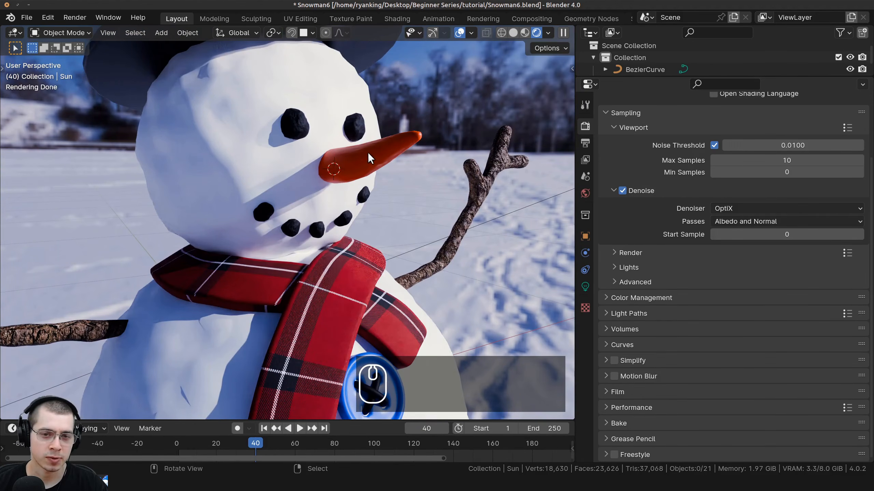
pyautogui.click(343, 163)
pyautogui.click(188, 72)
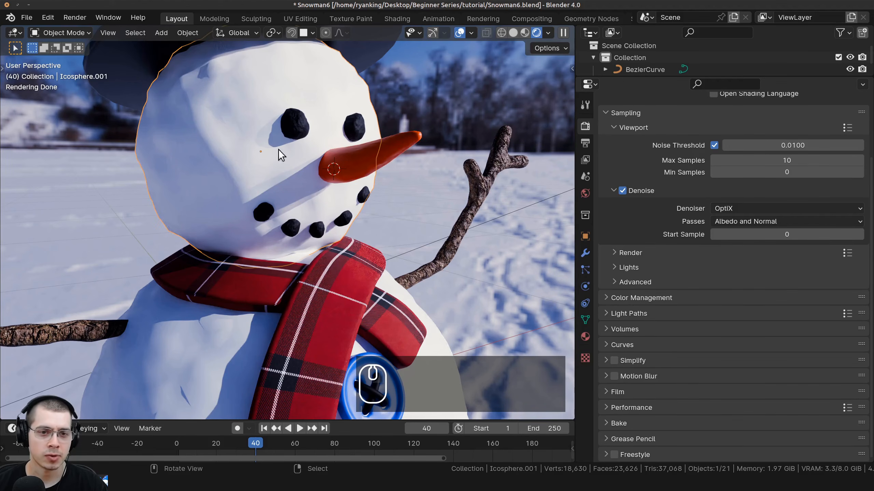
pyautogui.scroll(4, 278, 149)
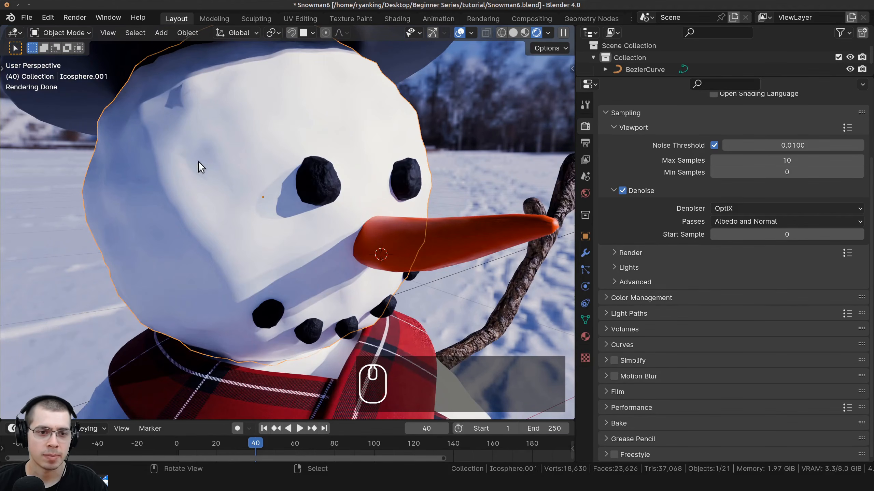
pyautogui.scroll(-6, 313, 220)
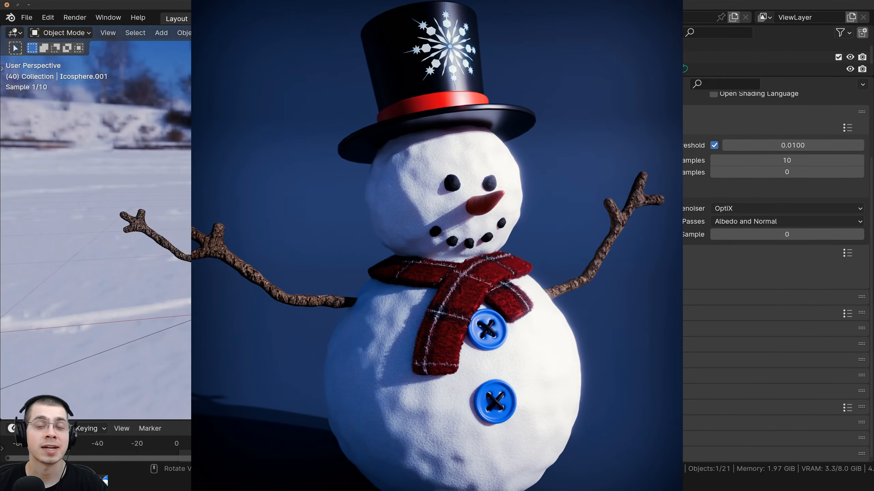
pyautogui.moveTo(313, 220); pyautogui.dragTo(326, 224, button='middle')
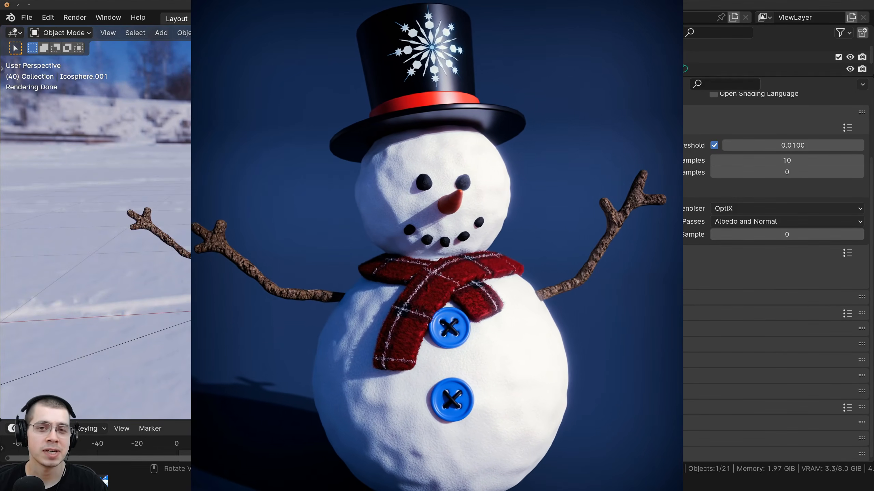